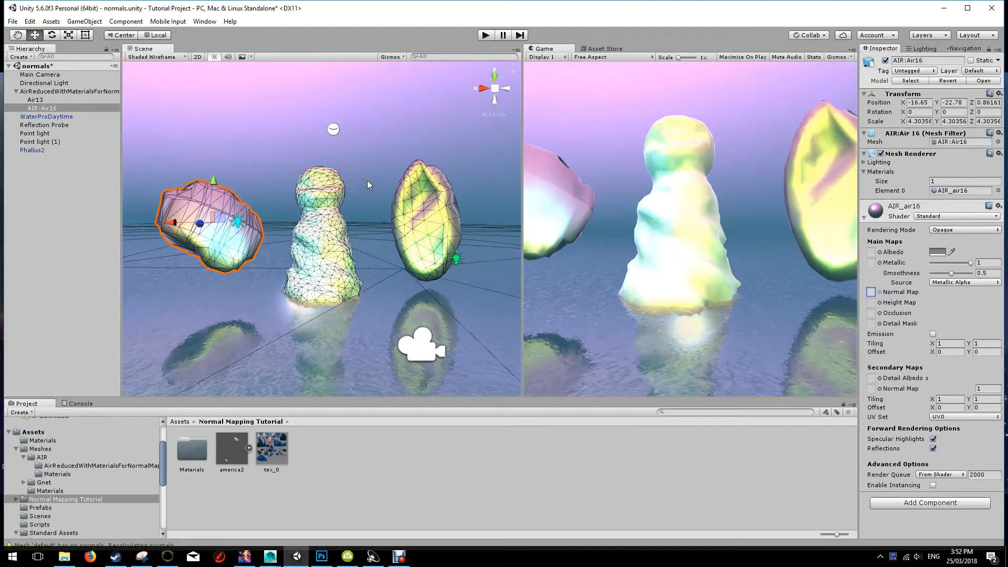
Examine the low-poly wireframes of the three meshes from several angles and compare them with the Game view
mouse_move(366, 204)
alt+mouse_down()
mouse_move(473, 254)
mouse_move(460, 264)
mouse_move(315, 268)
alt+mouse_up()
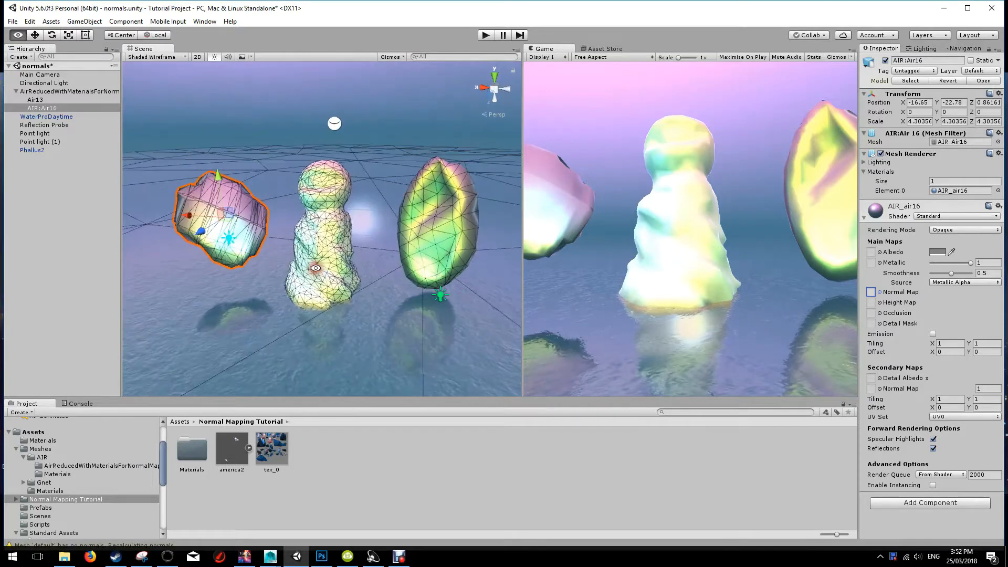
click(181, 57)
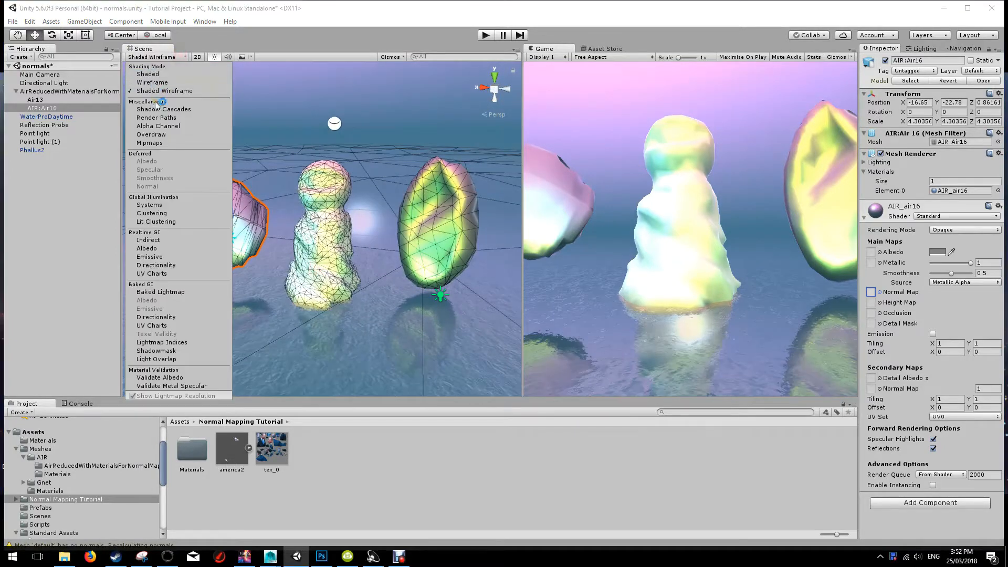
click(391, 236)
click(424, 227)
mouse_move(425, 227)
alt+mouse_down()
mouse_move(448, 240)
mouse_move(405, 252)
alt+mouse_up()
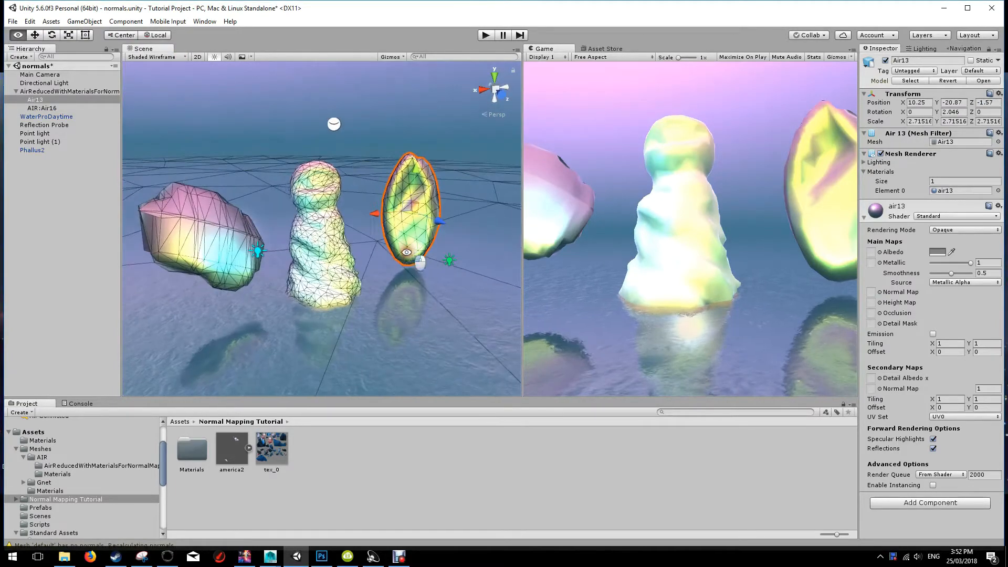
scroll(405, 252, up, 5)
scroll(405, 252, up, 3)
scroll(411, 237, down, 5)
alt+drag(410, 238, 166, 252)
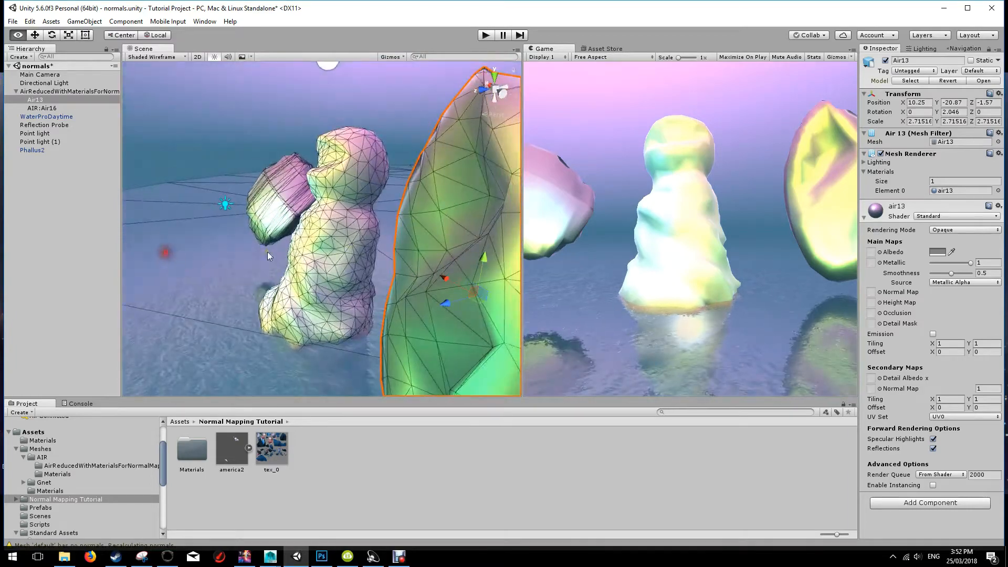
scroll(412, 247, down, 3)
alt+drag(413, 246, 290, 227)
alt+drag(379, 186, 563, 231)
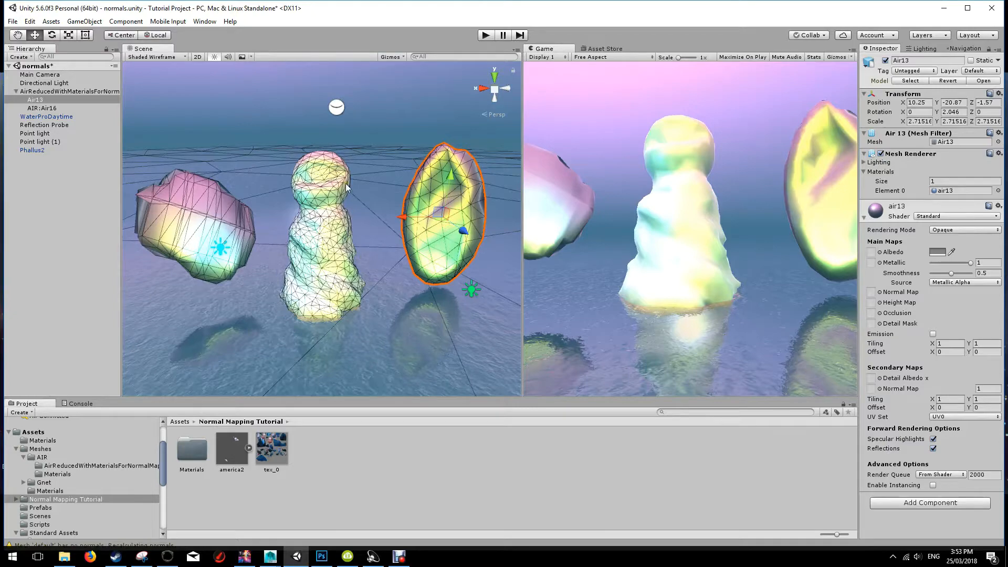
alt+drag(407, 209, 409, 247)
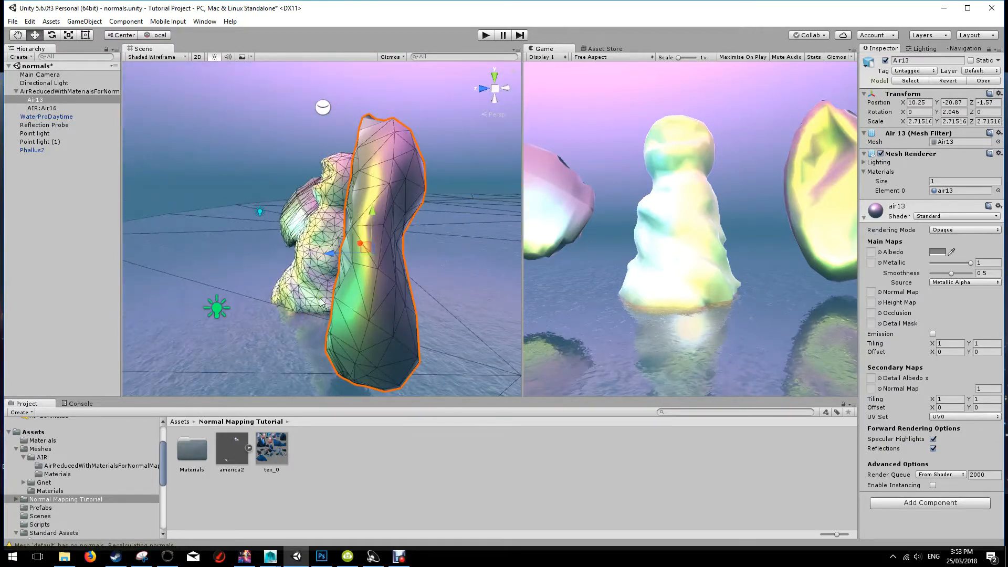
alt+drag(322, 303, 439, 254)
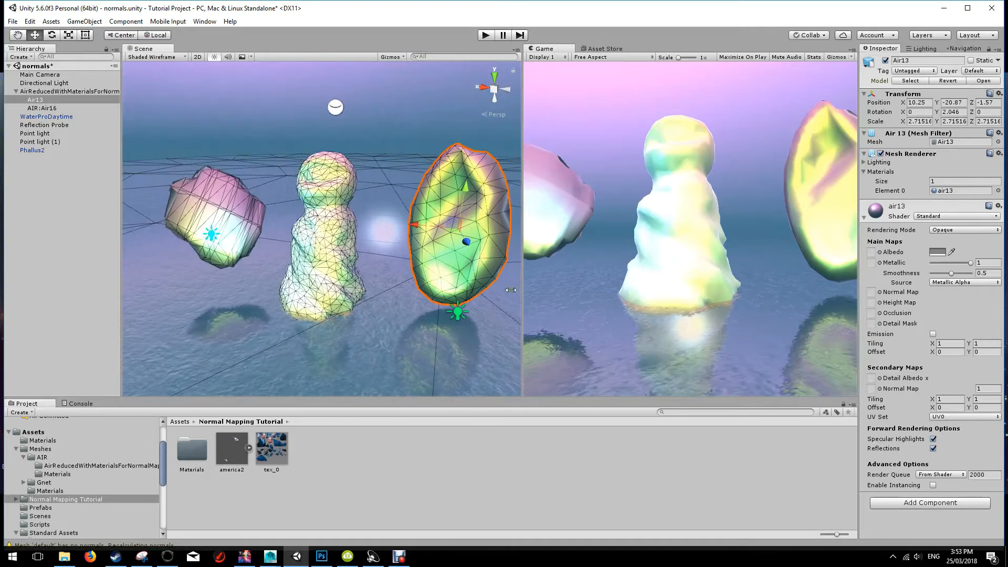
alt+drag(334, 197, 439, 232)
drag(520, 223, 302, 227)
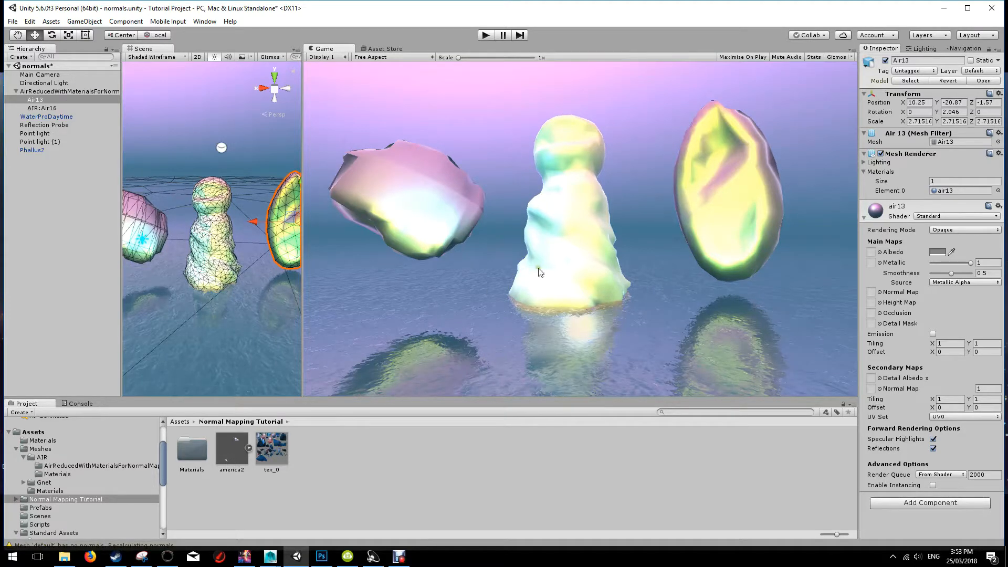
drag(300, 235, 485, 247)
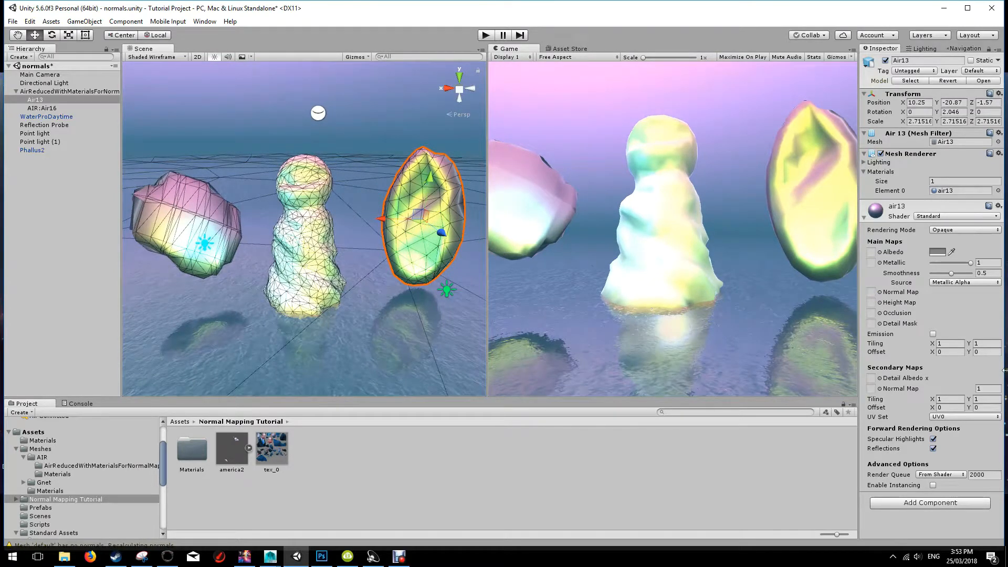
Assign texture 13 as the normal map of the Air13 mesh's material
click(880, 292)
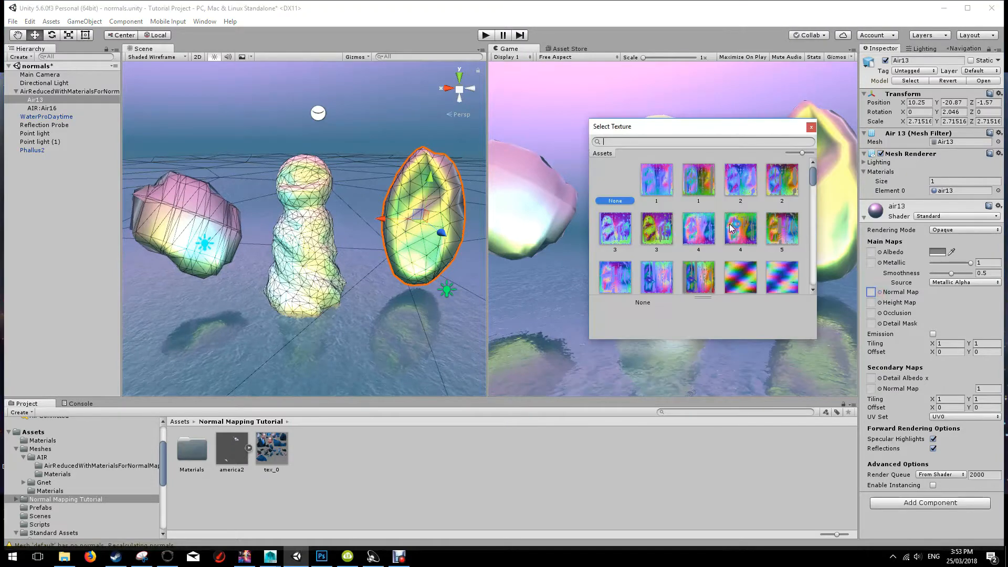
scroll(730, 223, down, 3)
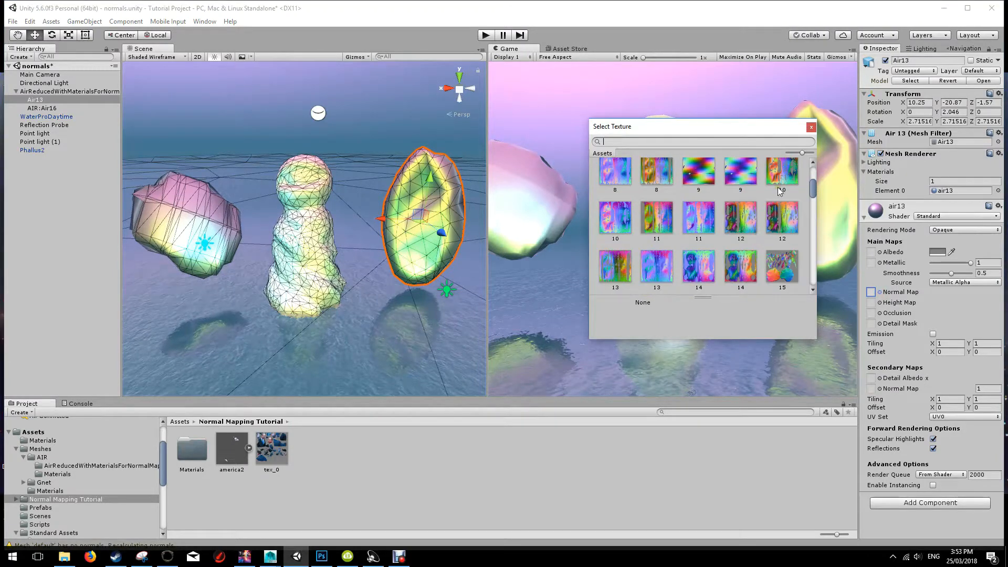
scroll(698, 236, down, 1)
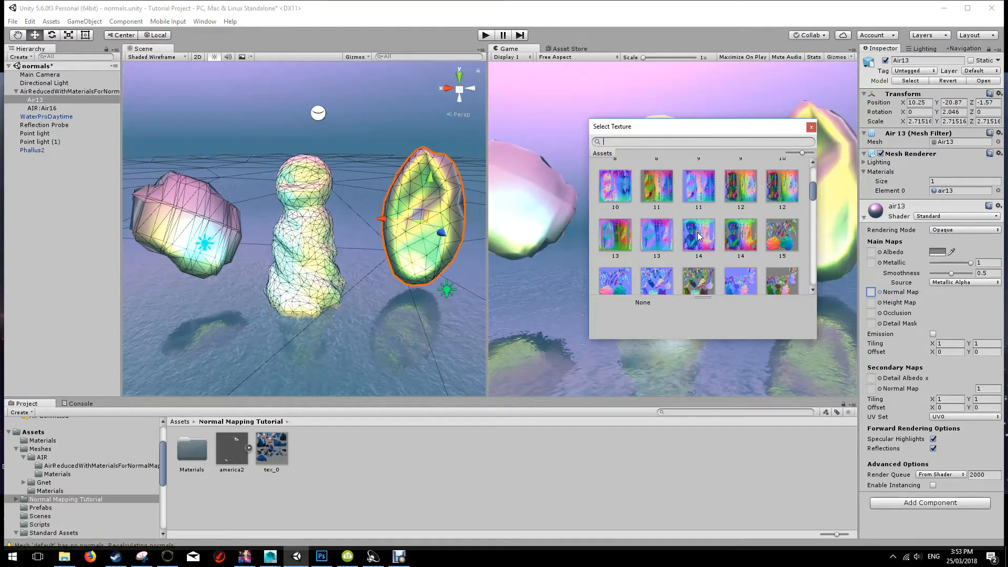
click(656, 236)
click(809, 126)
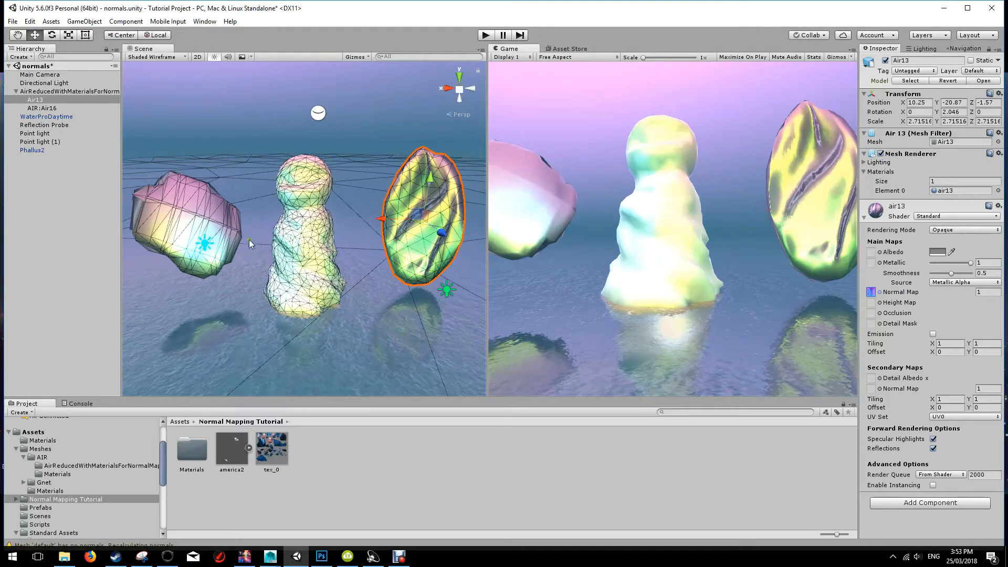
Assign texture 16 as the normal map of the AIR:Air16 mesh's material
click(186, 243)
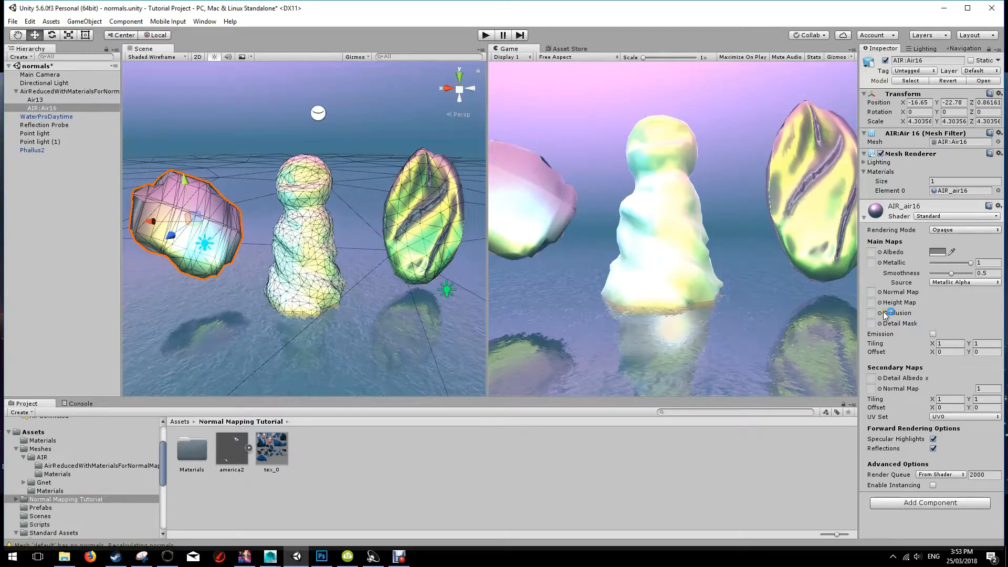
click(880, 292)
scroll(728, 235, down, 5)
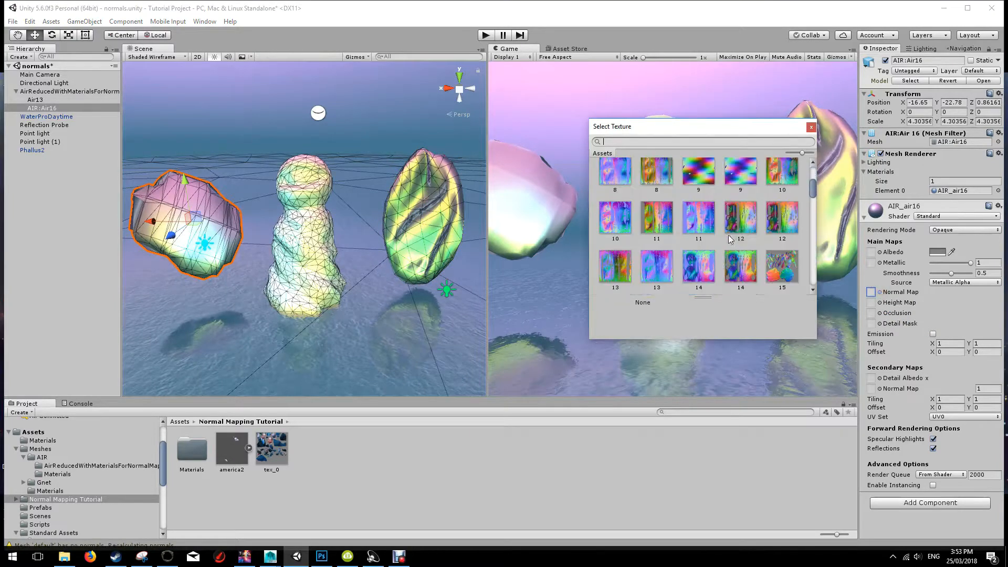
scroll(728, 235, down, 2)
click(657, 252)
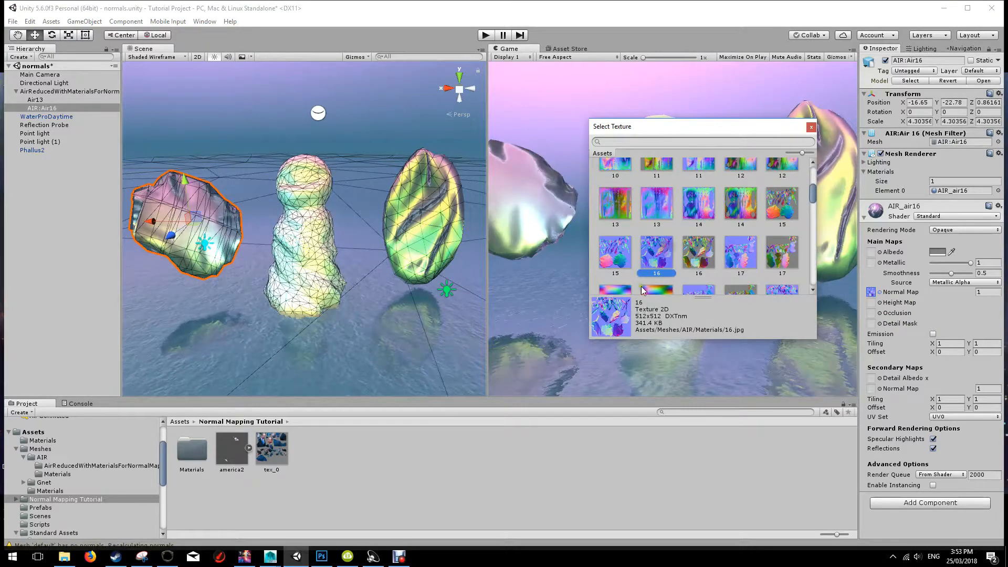
click(559, 100)
Search the textures for "pn" and assign PNormal as the normal map of the central figure's lambert6 material
click(337, 232)
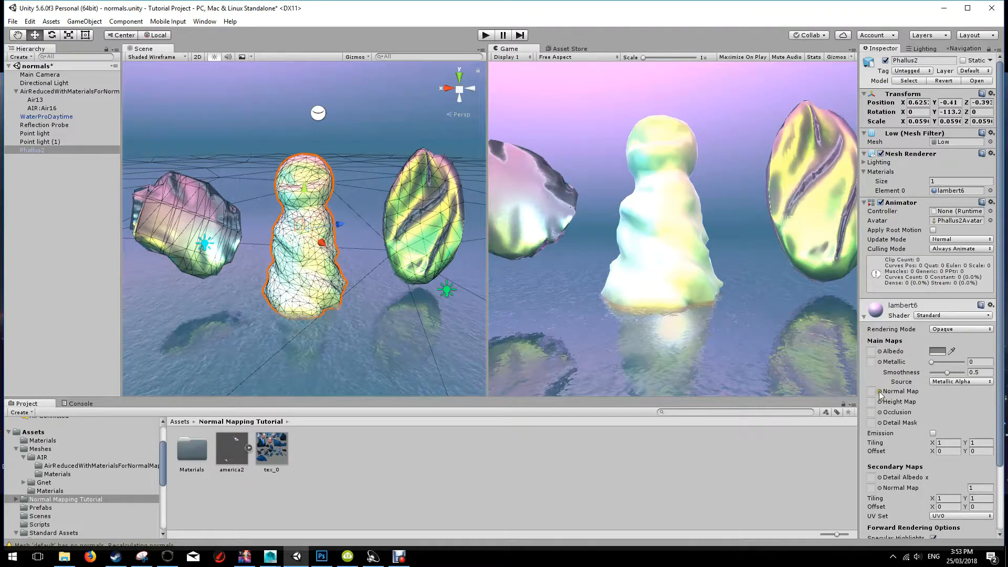
click(880, 391)
scroll(766, 238, down, 10)
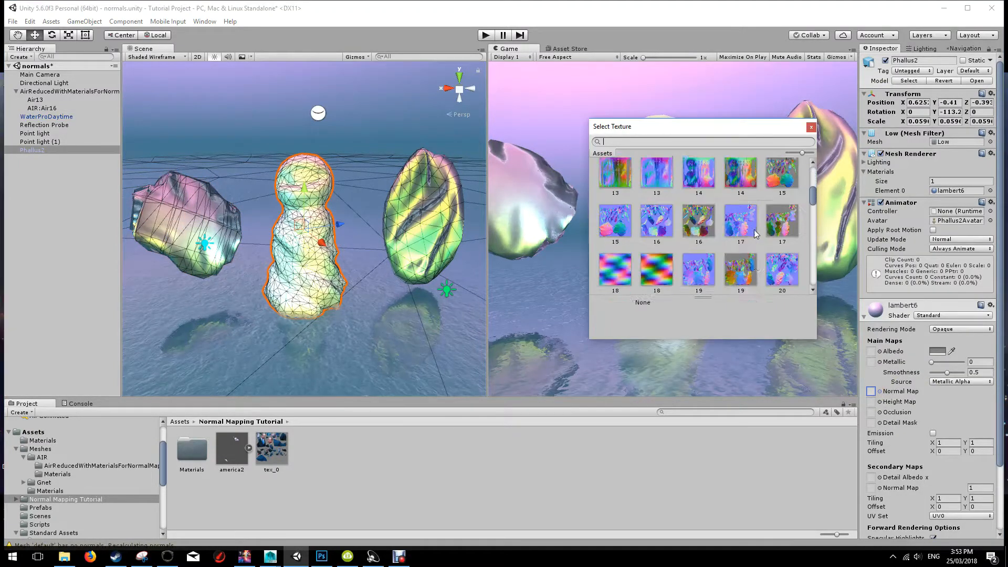
text(p)
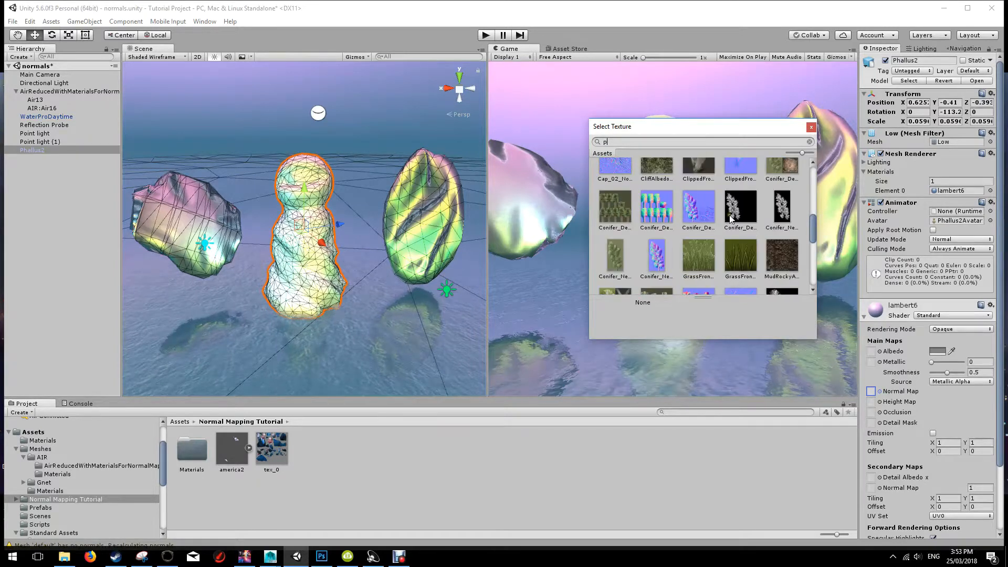
text(n)
click(651, 181)
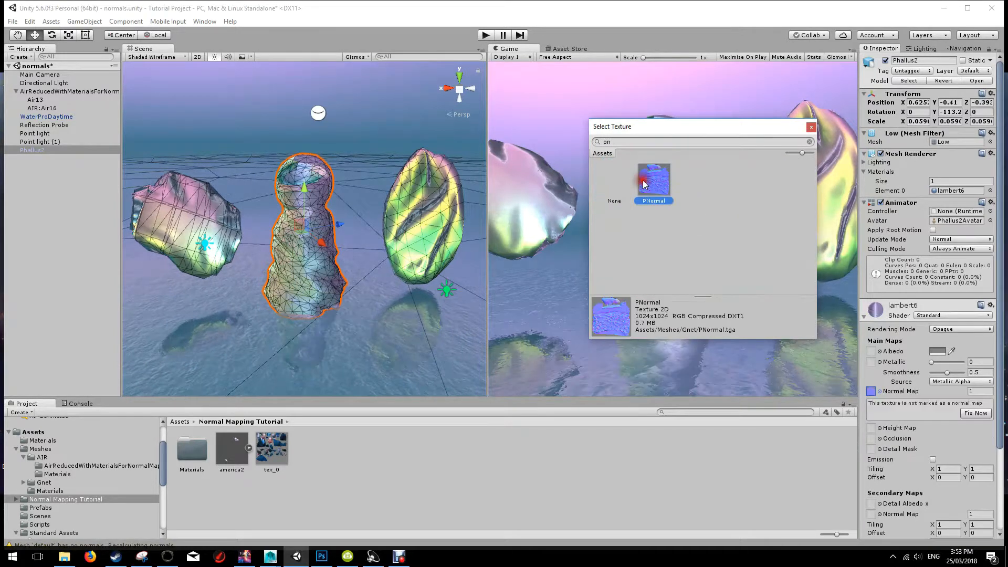
click(811, 128)
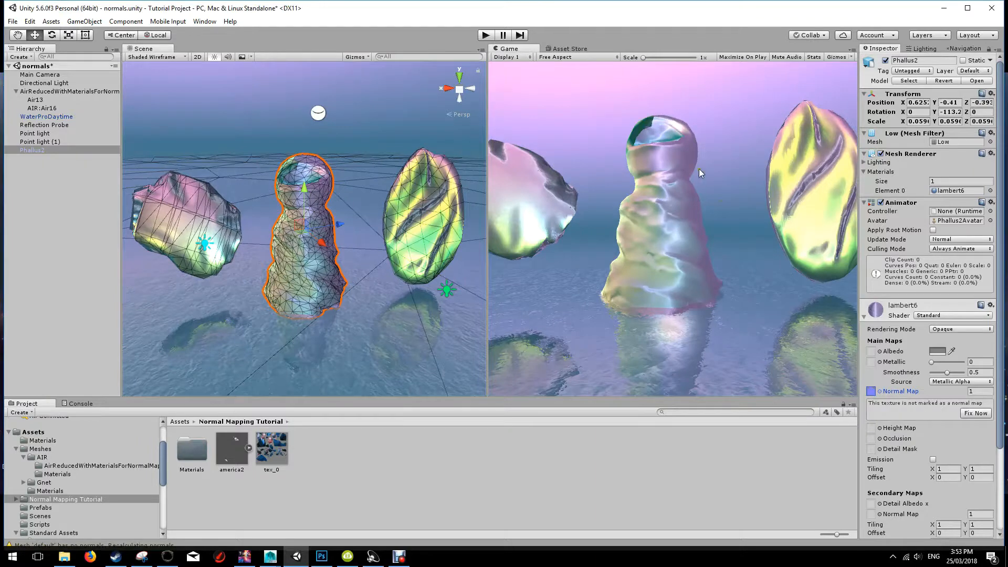
Apply the fix that marks the PNormal texture as a normal map, and widen the Inspector and Scene views
drag(861, 254, 713, 256)
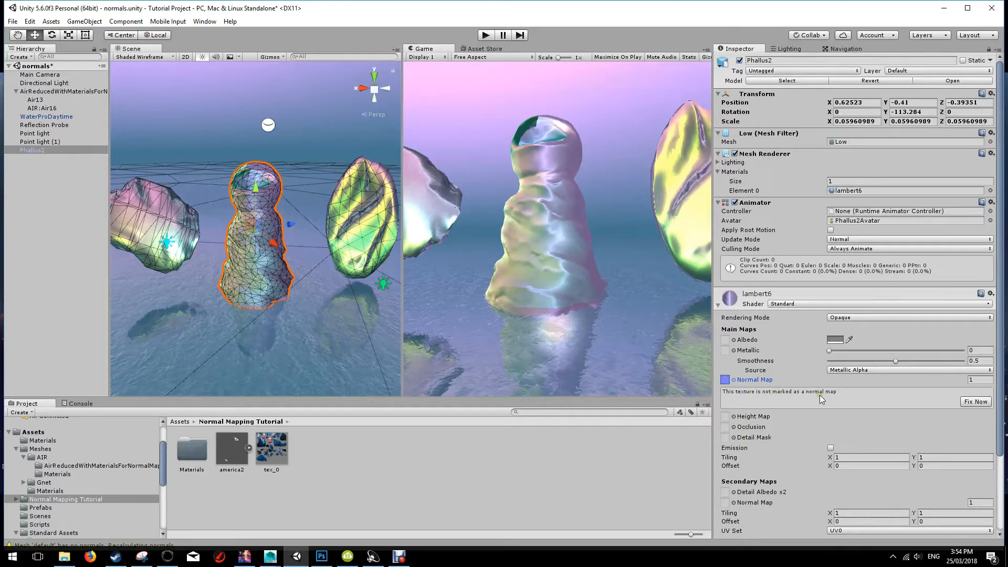
click(971, 402)
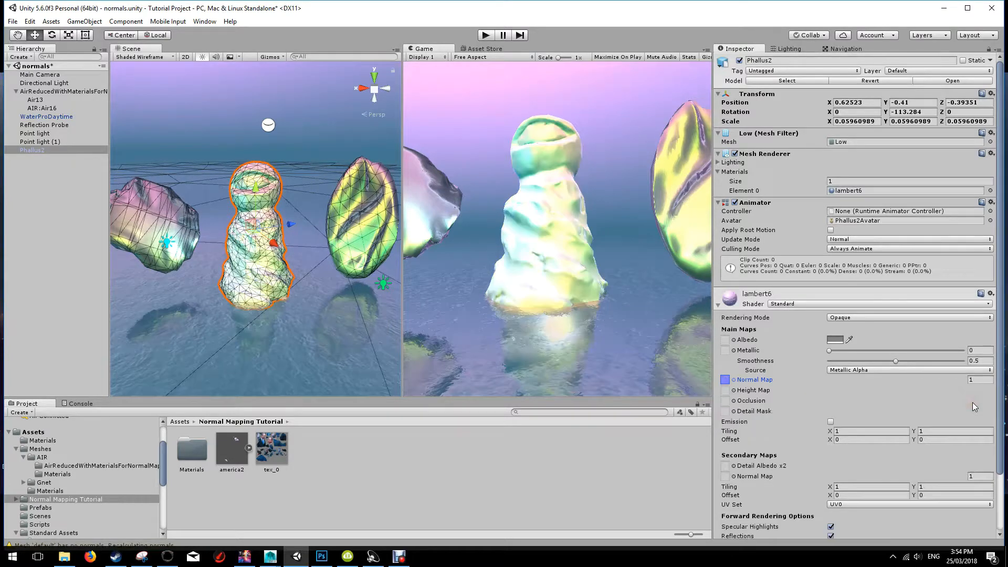
drag(402, 161, 484, 169)
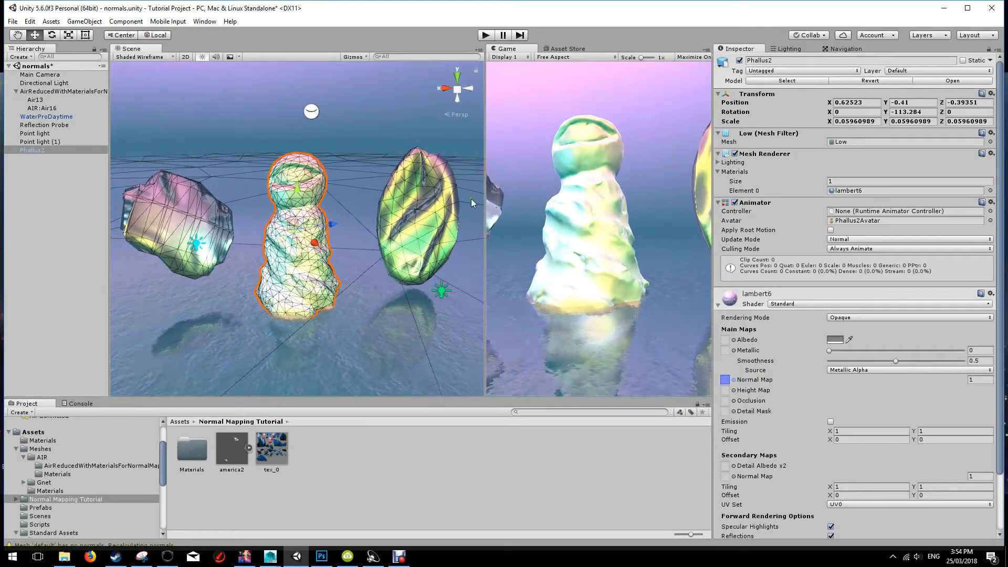
drag(483, 179, 453, 178)
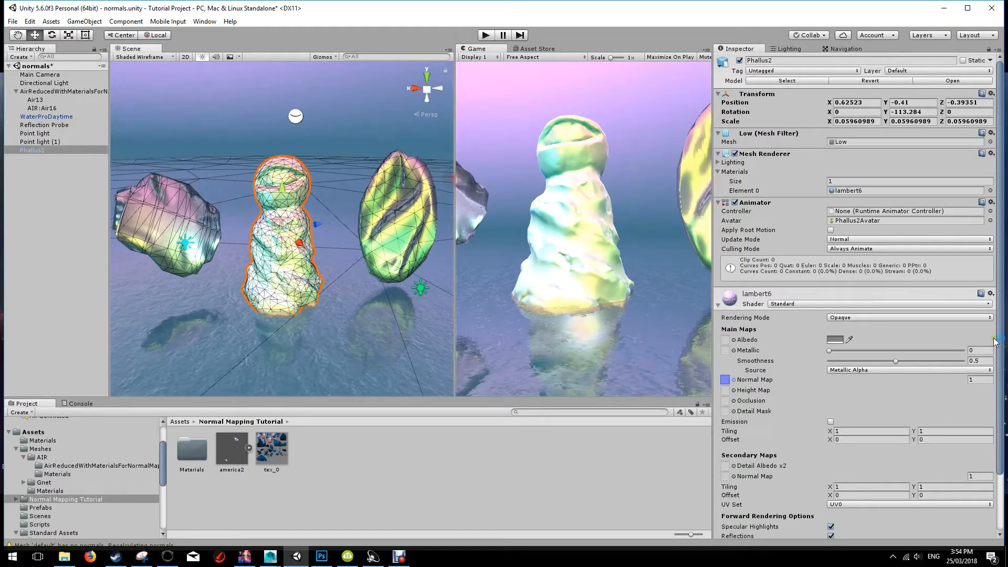
Set the lambert6 material's smoothness to 0.79, rotate the central figure about its vertical axis, and deselect it
drag(896, 362, 934, 361)
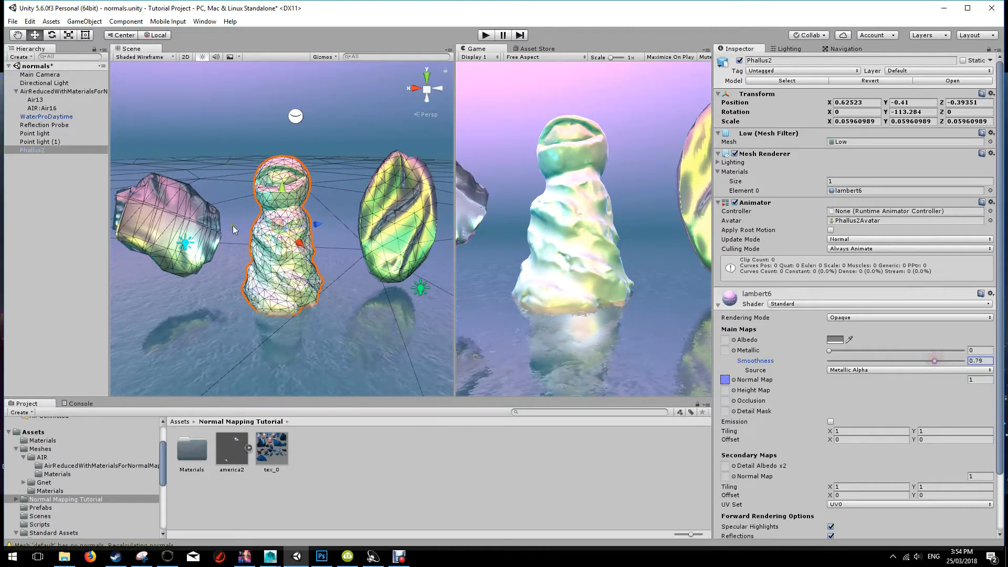
key(e)
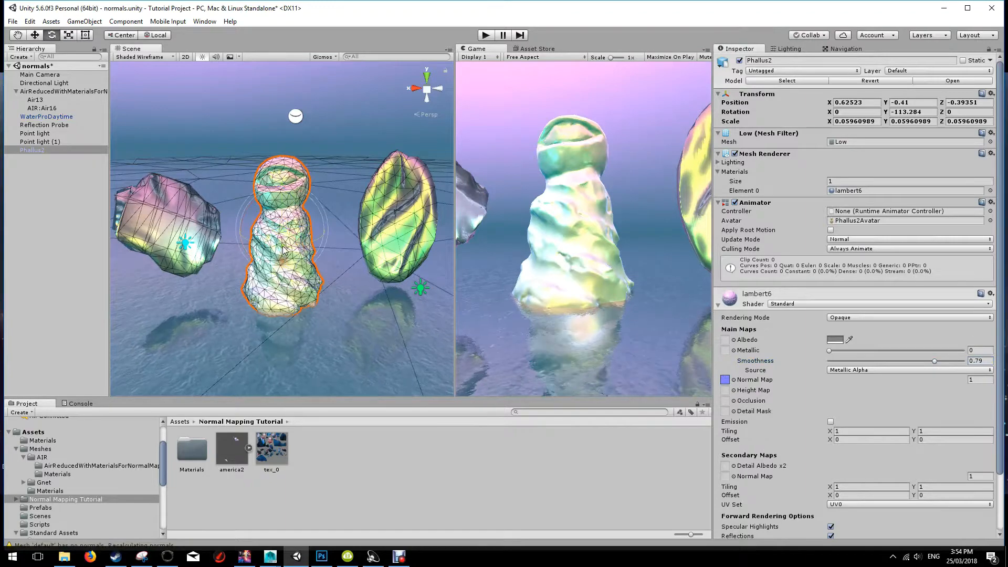
drag(284, 250, 309, 271)
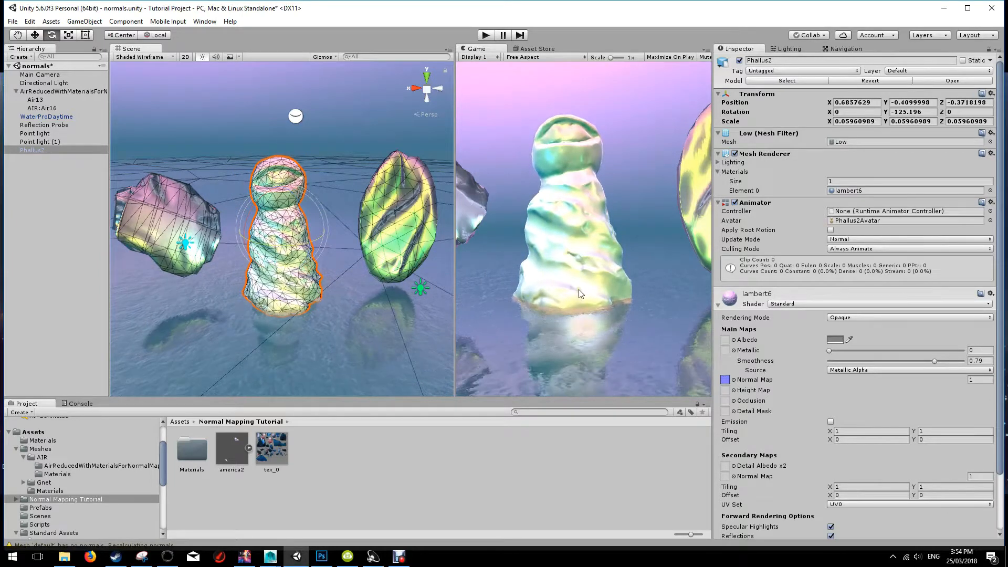
click(351, 154)
alt+drag(354, 114, 523, 216)
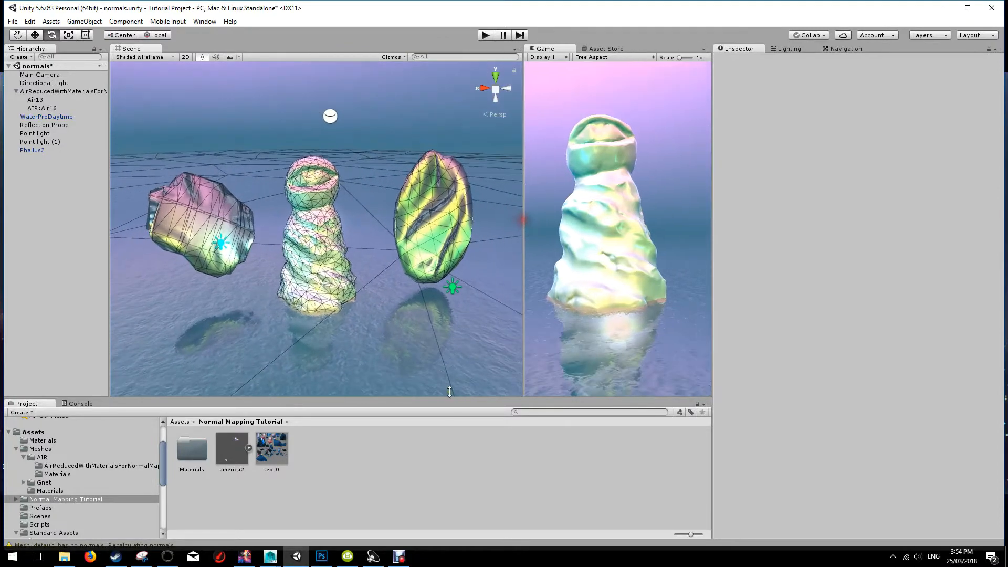
Switch to Maya and select the two high-poly source meshes in turn to examine their wireframe density and polygon counts
click(270, 557)
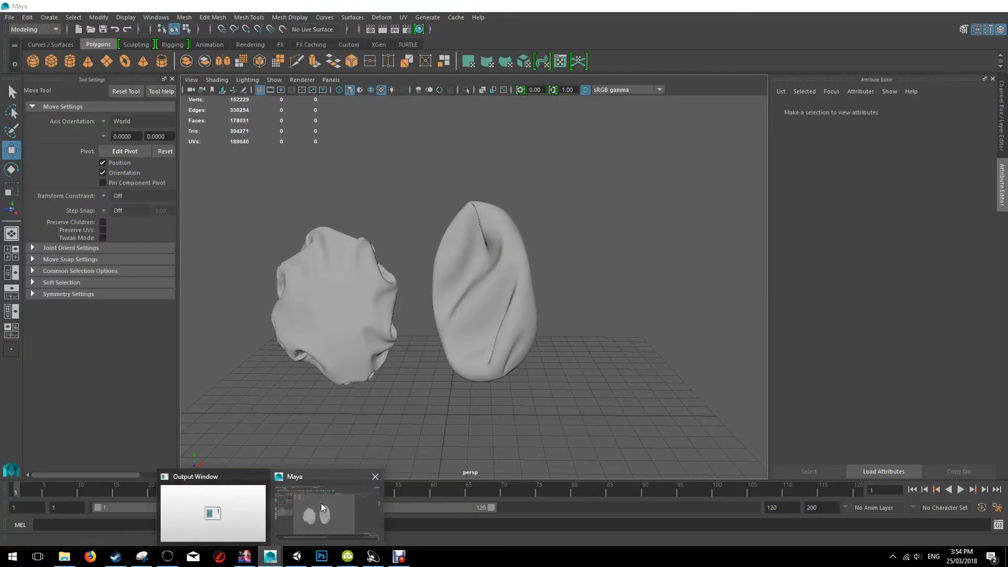
click(321, 503)
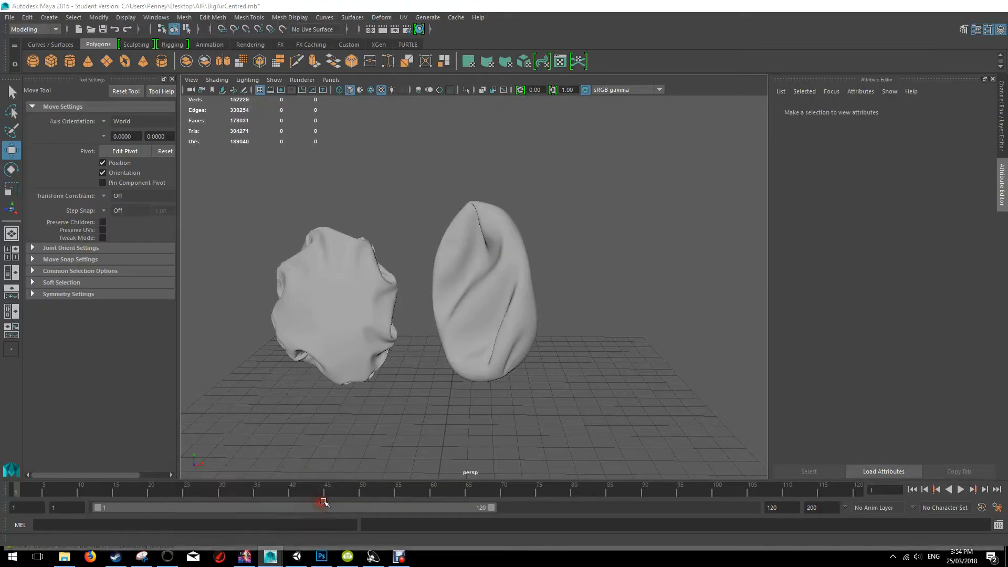
click(523, 267)
mouse_move(612, 260)
alt+mouse_down()
mouse_move(513, 308)
mouse_move(625, 267)
mouse_move(674, 265)
mouse_move(632, 261)
mouse_move(652, 252)
mouse_move(596, 255)
alt+mouse_up()
click(354, 284)
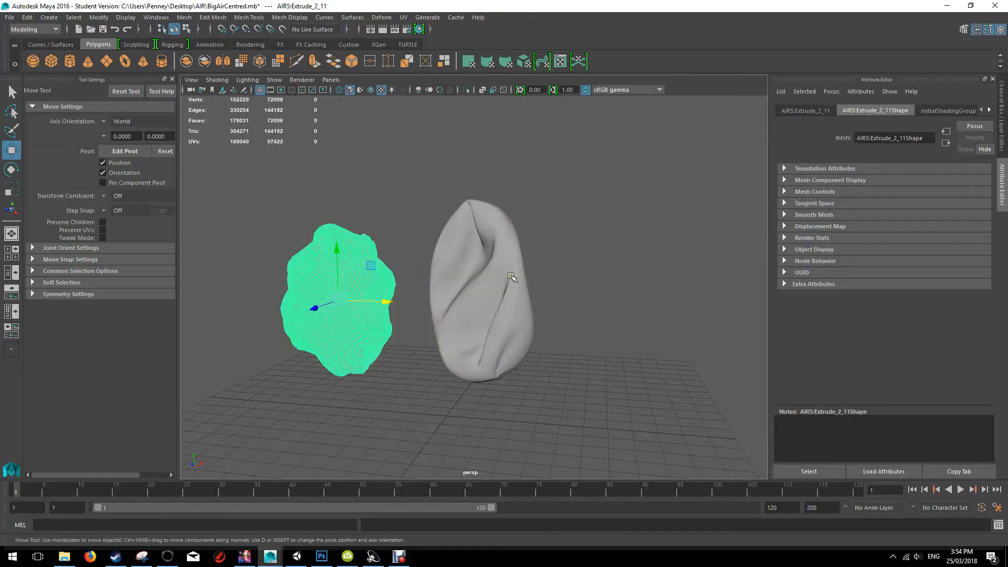
scroll(527, 292, up, 5)
click(527, 293)
alt+drag(527, 293, 591, 269)
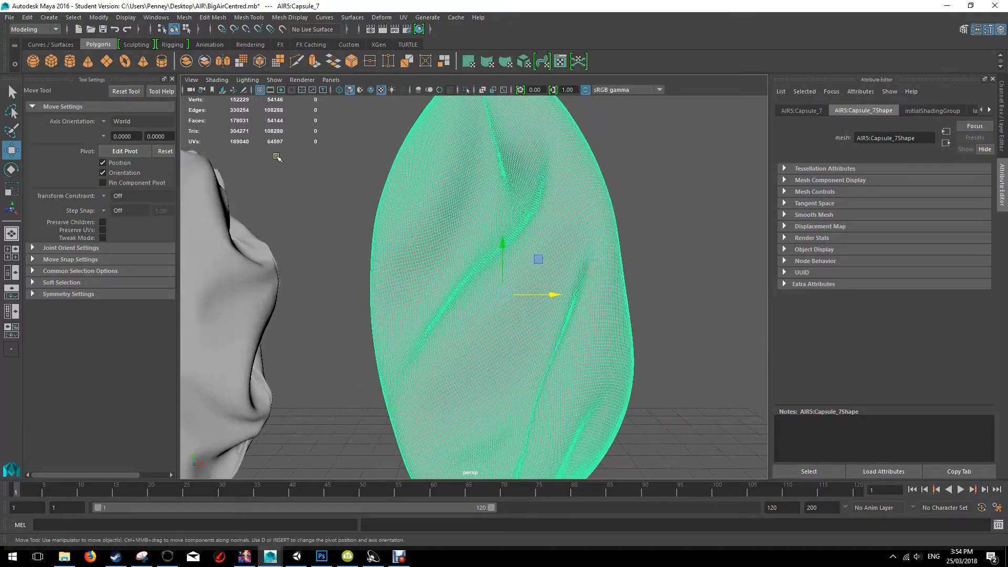
Select the large america3 mesh beside the two models to examine its polygon density
scroll(592, 254, down, 10)
click(631, 258)
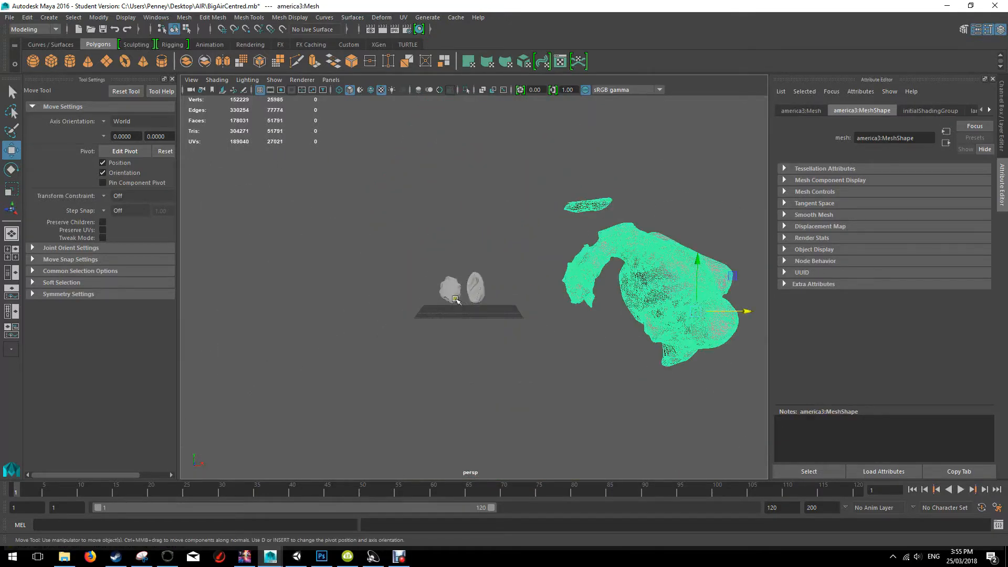
scroll(456, 299, up, 10)
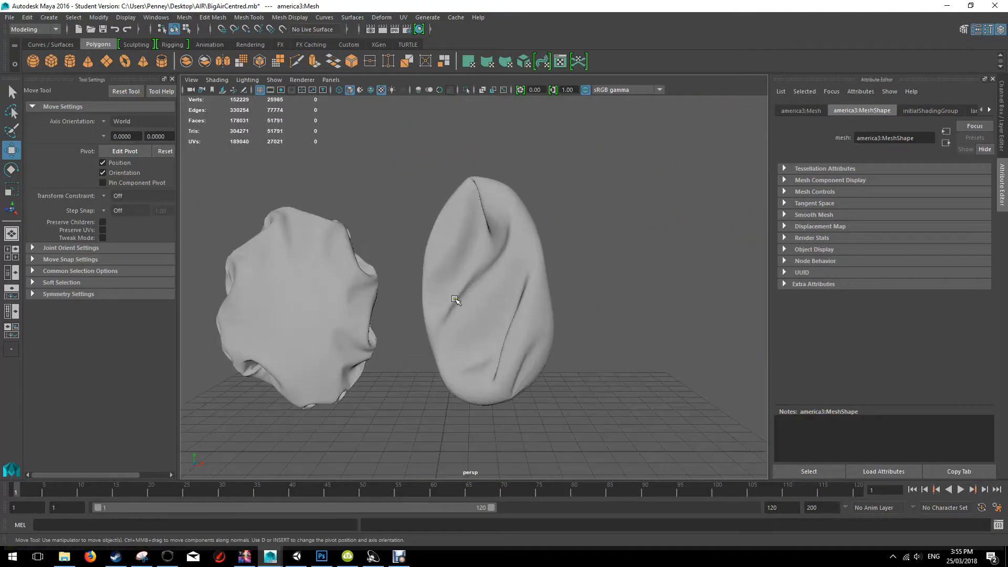
Select the rounded extruded mesh and the tall capsule mesh in turn, and examine the capsule's wireframe density up close
click(540, 292)
click(248, 288)
mouse_move(612, 261)
alt+mouse_down()
mouse_move(625, 278)
mouse_move(664, 263)
mouse_move(603, 276)
alt+mouse_up()
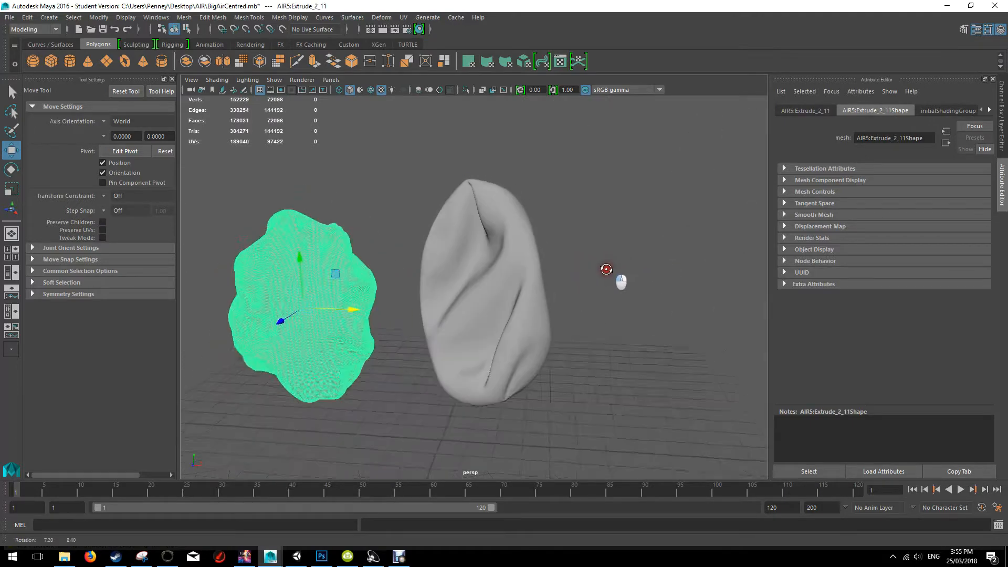
click(513, 295)
scroll(606, 281, up, 3)
alt+drag(603, 281, 637, 262)
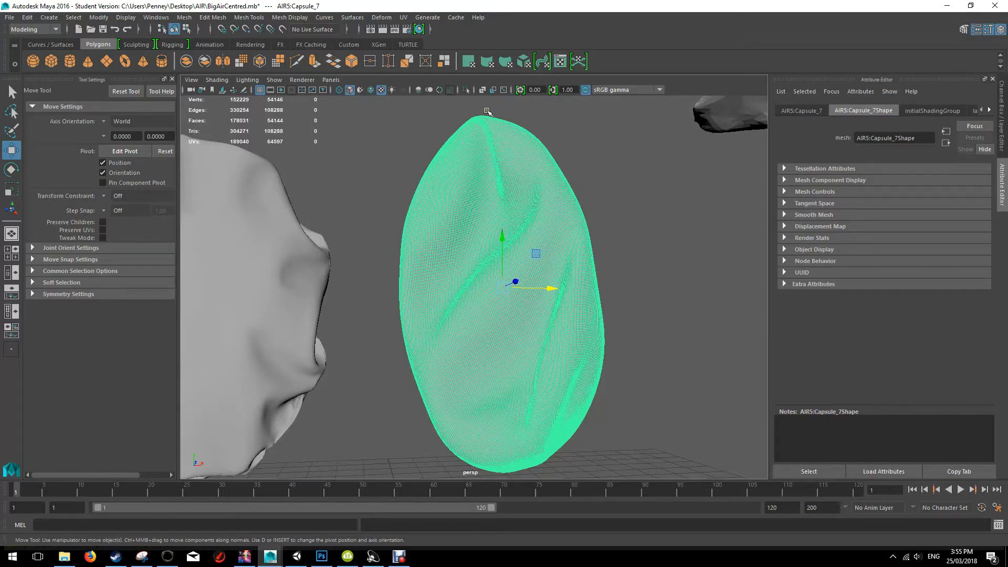
alt+drag(642, 259, 647, 309)
Select the large america3 mesh again to compare its size and polygon density with the two smaller models
scroll(646, 310, down, 5)
click(671, 229)
scroll(637, 277, down, 5)
scroll(637, 277, up, 10)
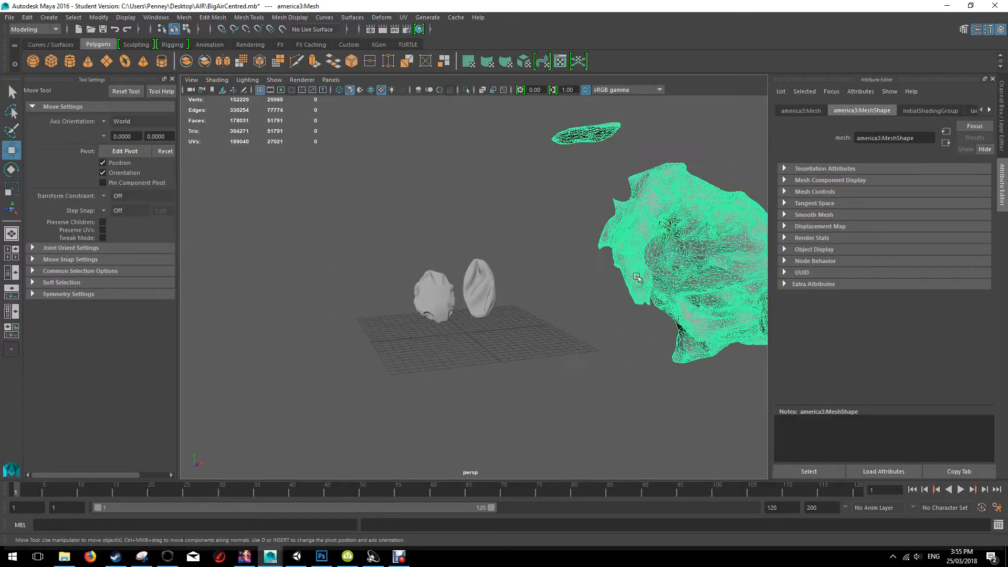
scroll(637, 277, down, 5)
scroll(648, 317, up, 8)
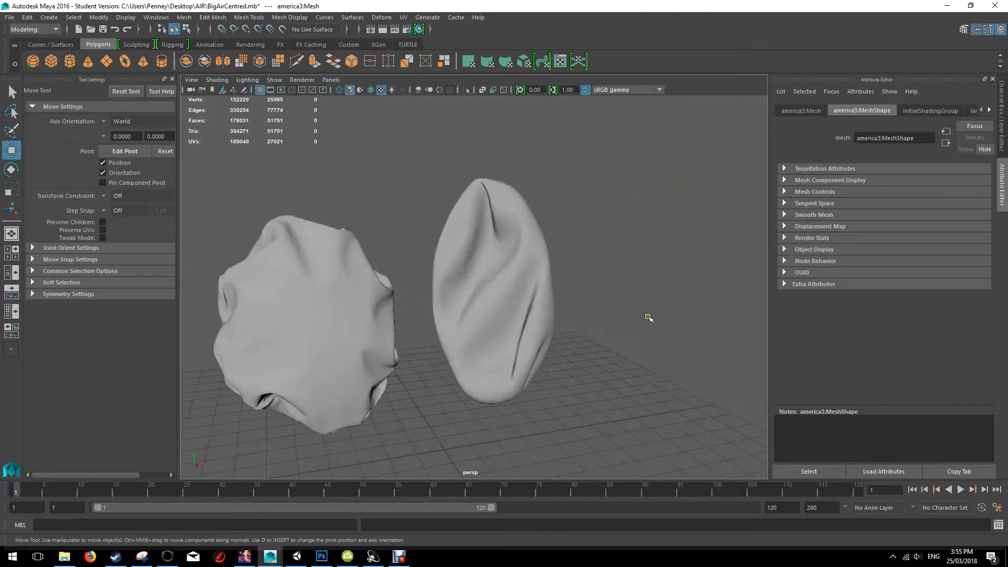
Duplicate the tall capsule mesh in place, undoing the copy's trial move along X
alt+drag(671, 302, 632, 308)
click(532, 257)
mouse_move(420, 235)
alt+mouse_down()
mouse_move(562, 252)
mouse_move(423, 235)
mouse_move(416, 198)
mouse_move(425, 237)
alt+mouse_up()
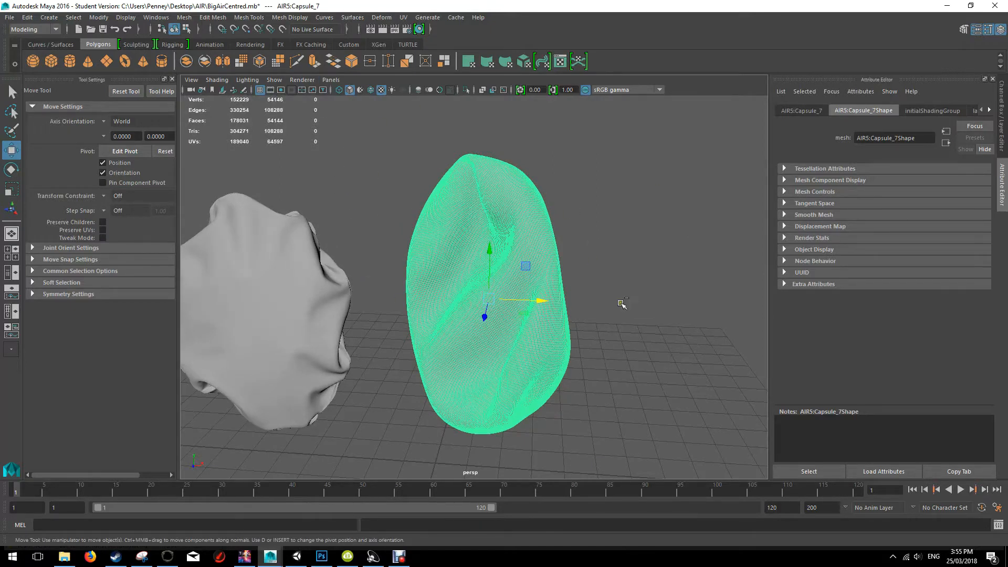
drag(541, 303, 703, 293)
key(ctrl+z)
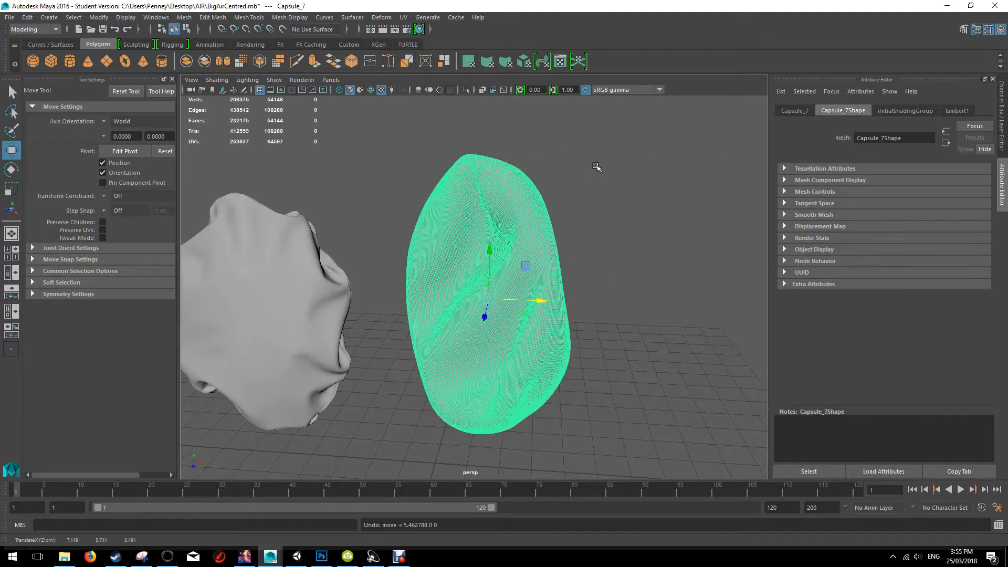
Reduce the duplicated capsule mesh by 99 percent using the Reduce options
alt+drag(597, 221, 625, 230)
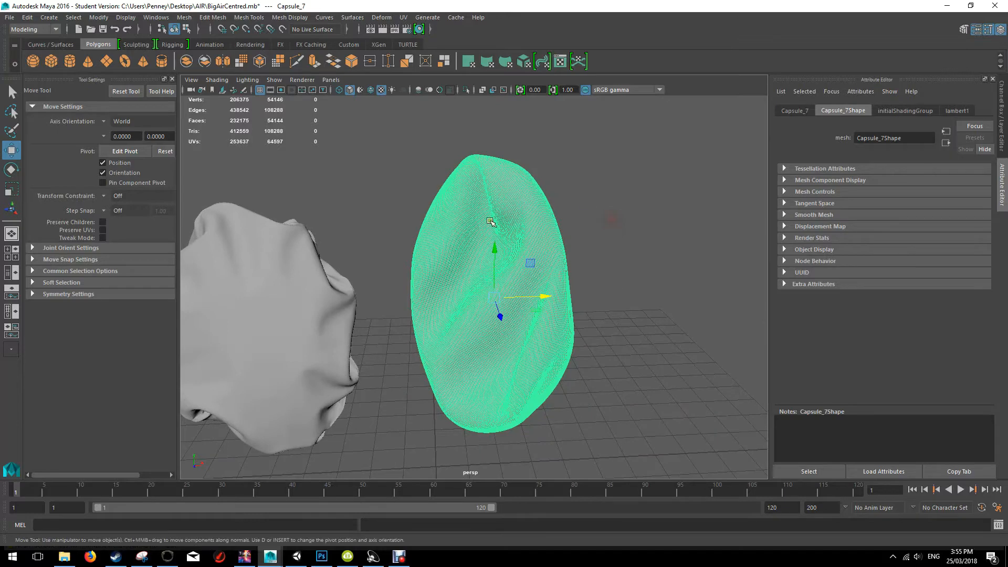
mouse_move(502, 297)
alt+mouse_down()
mouse_move(605, 254)
mouse_move(594, 207)
mouse_move(621, 250)
mouse_move(549, 159)
alt+mouse_up()
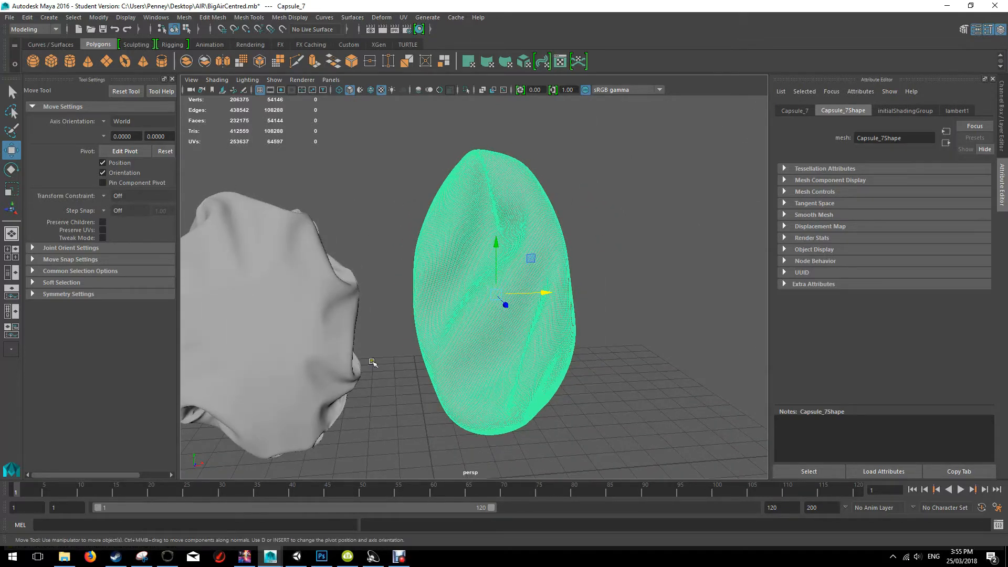
alt+drag(621, 281, 624, 292)
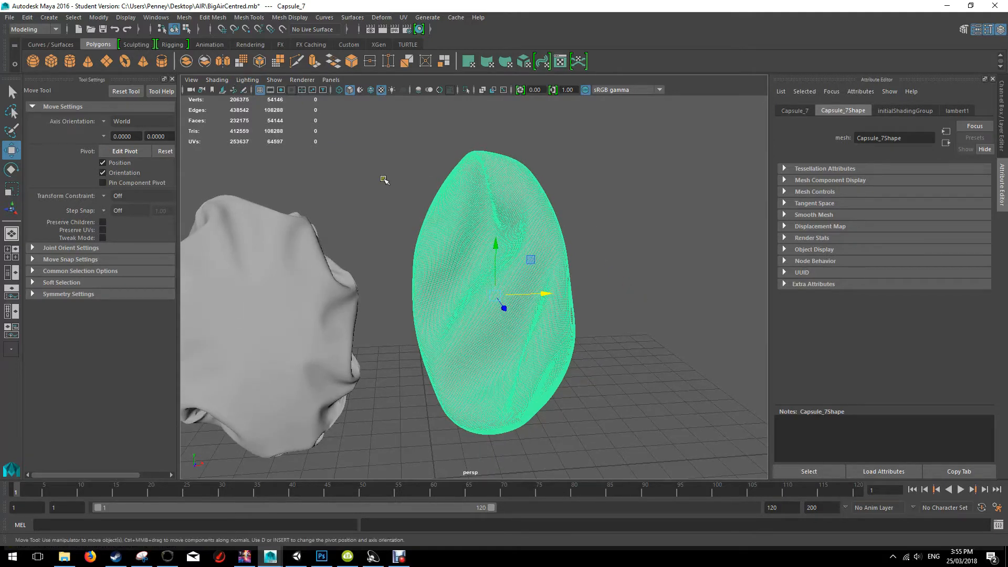
click(99, 18)
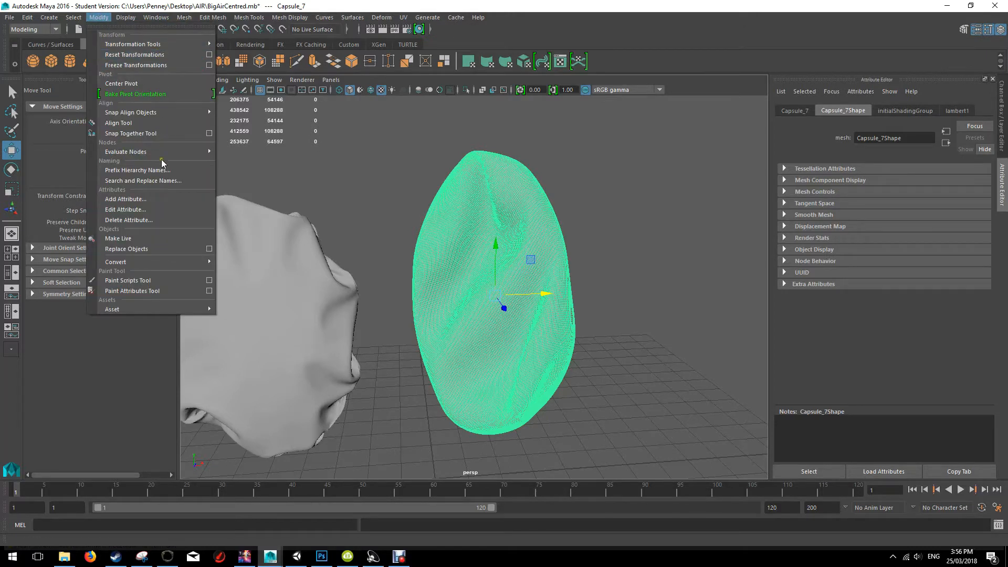
click(183, 18)
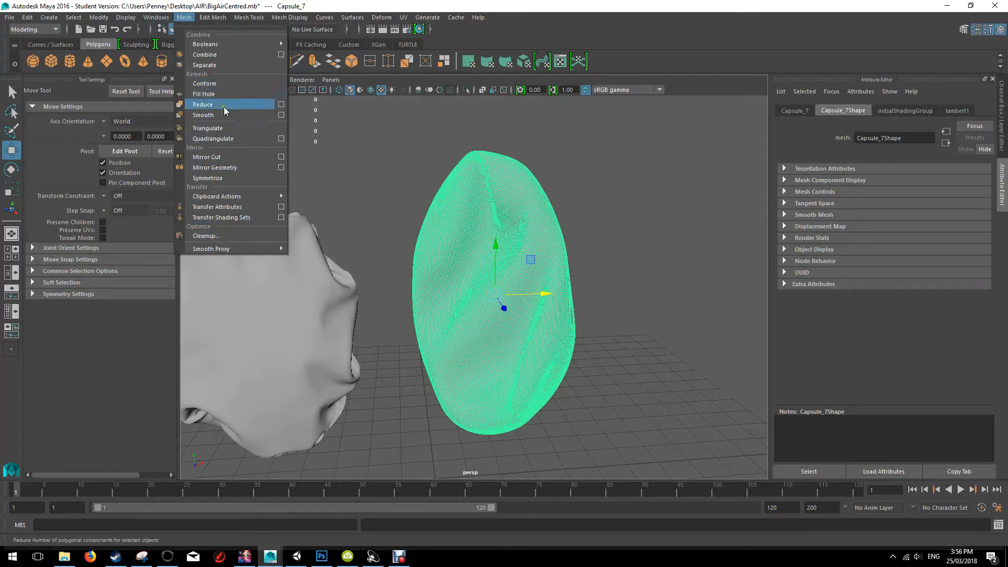
click(281, 104)
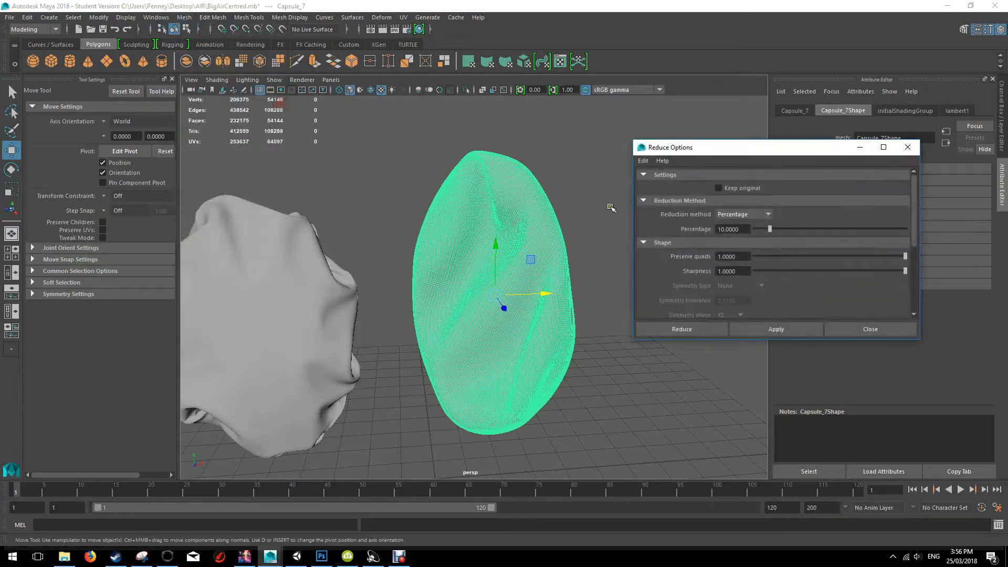
drag(742, 229, 677, 227)
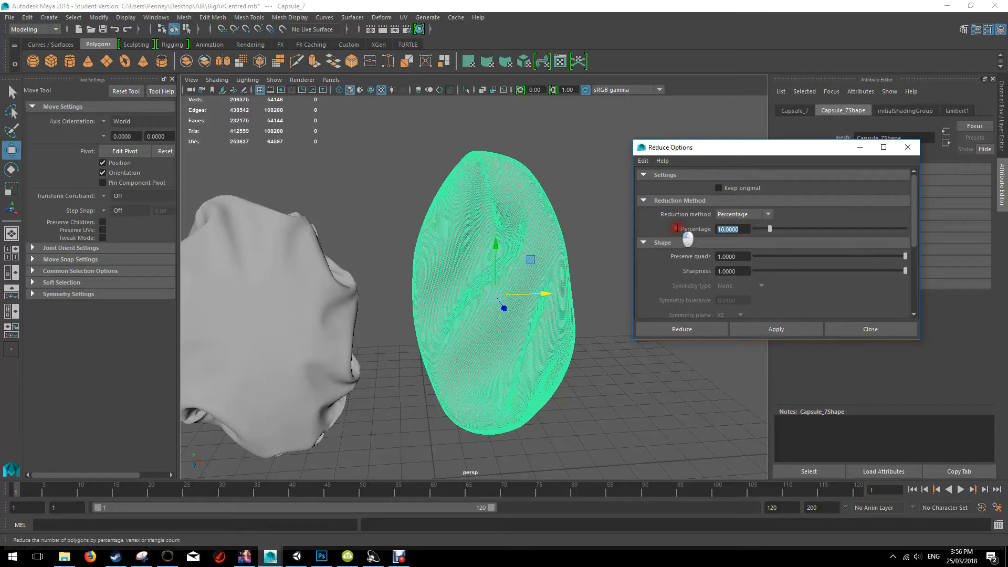
text(99)
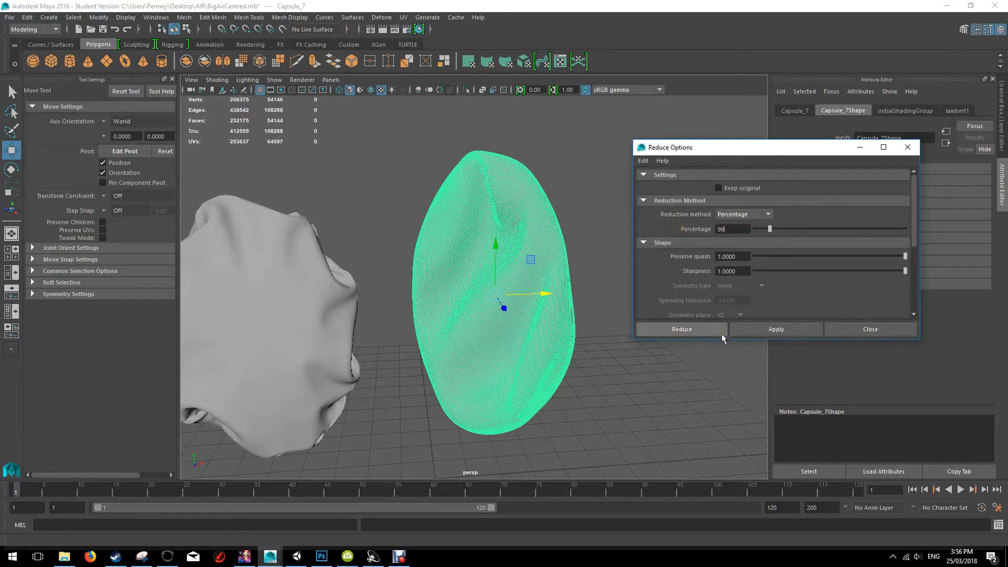
click(705, 329)
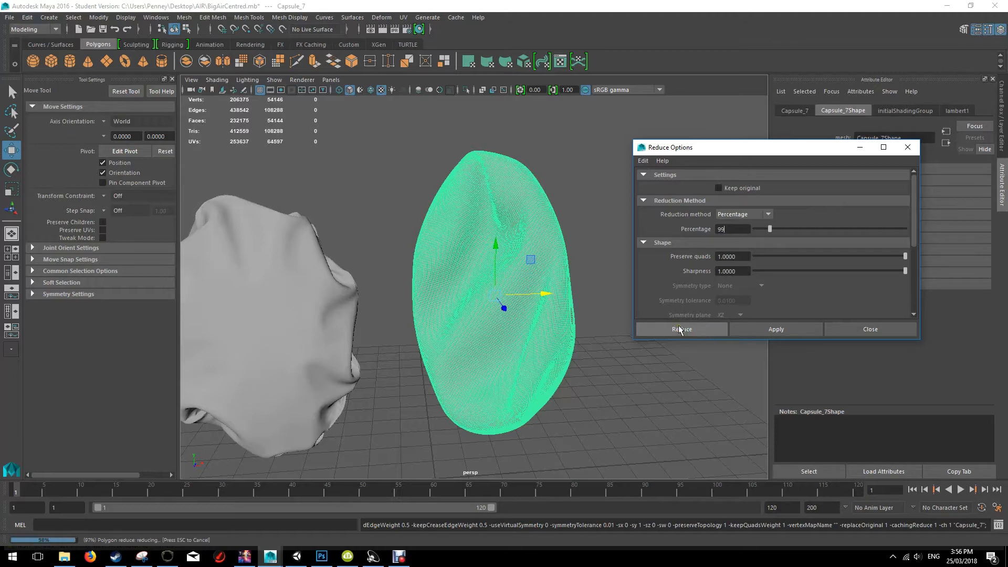
Move the reduced capsule along X beside the high-poly original, compare their shapes, and undo the move
key(w)
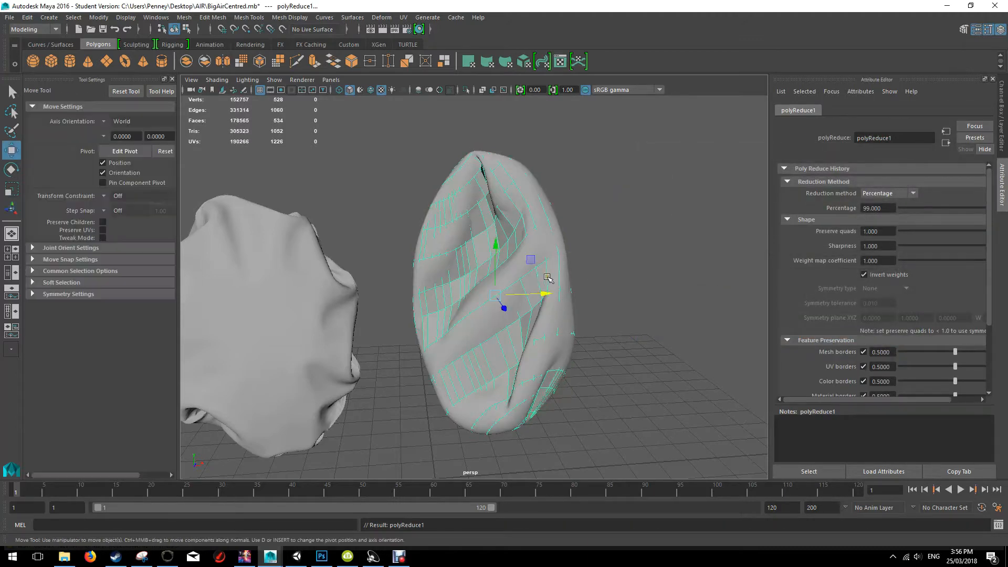
alt+drag(541, 293, 714, 292)
click(587, 207)
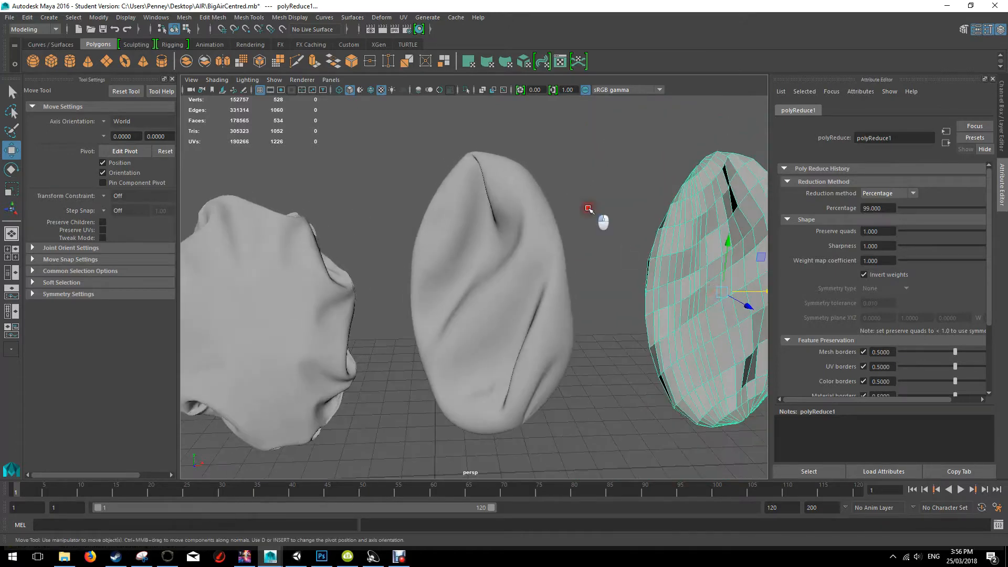
alt+middle_drag(624, 292, 600, 290)
alt+drag(600, 291, 605, 324)
mouse_move(626, 279)
alt+mouse_down()
mouse_move(574, 286)
mouse_move(607, 283)
alt+mouse_up()
click(609, 279)
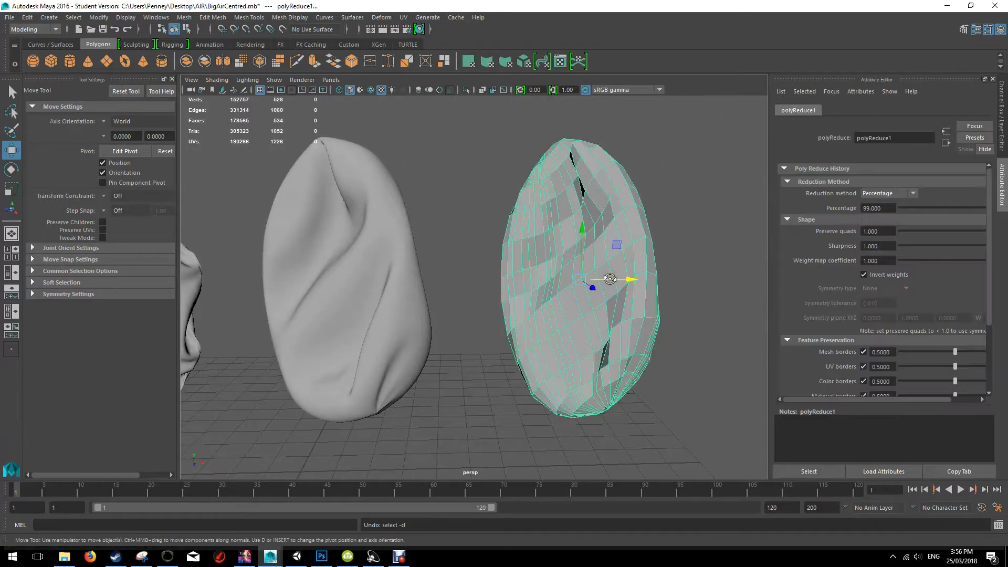
key(ctrl+z)
alt+drag(508, 256, 675, 254)
alt+drag(430, 271, 559, 359)
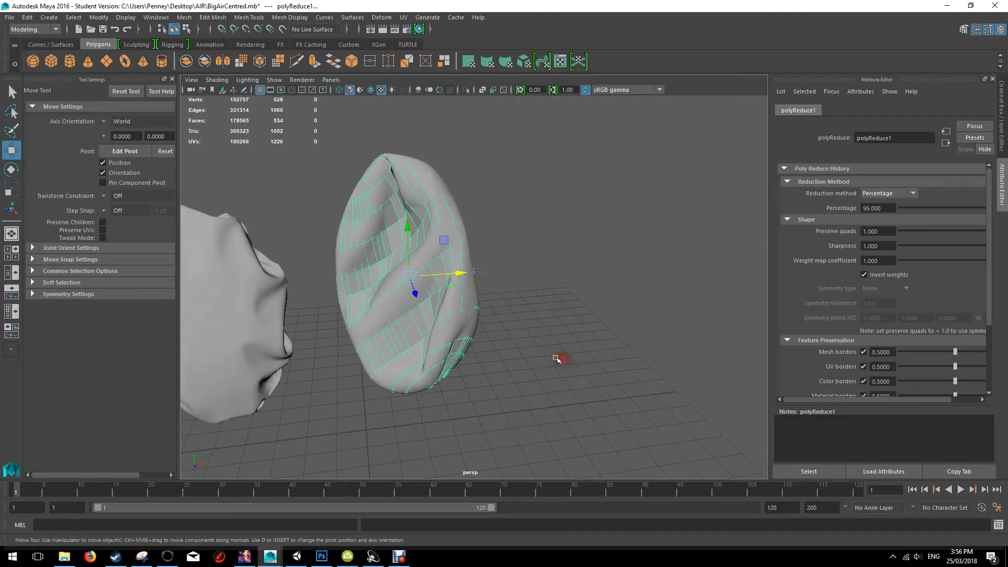
Examine the reduced capsule overlapping the high-poly original, and move it along X to stand beside the original
alt+drag(515, 275, 562, 246)
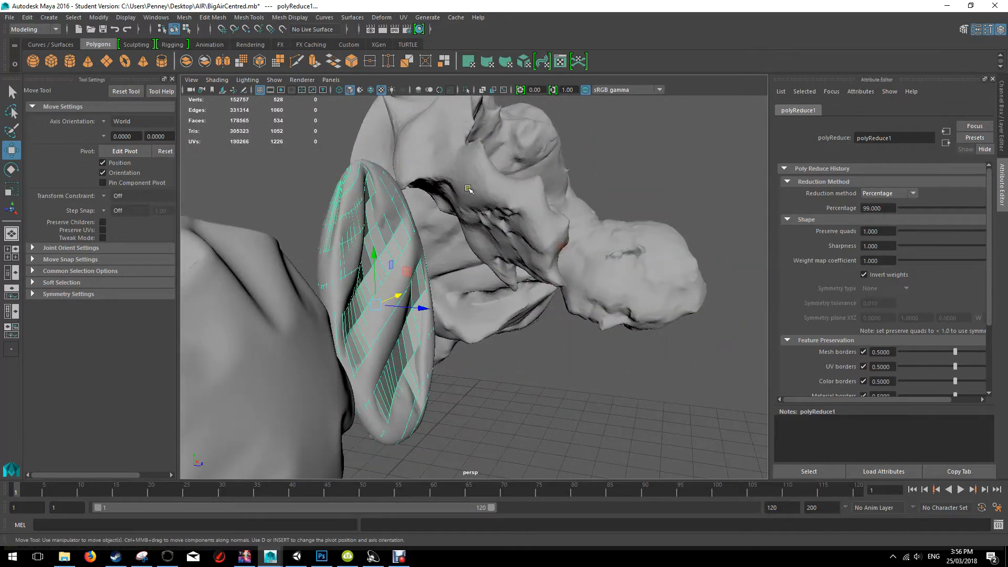
alt+drag(651, 266, 567, 303)
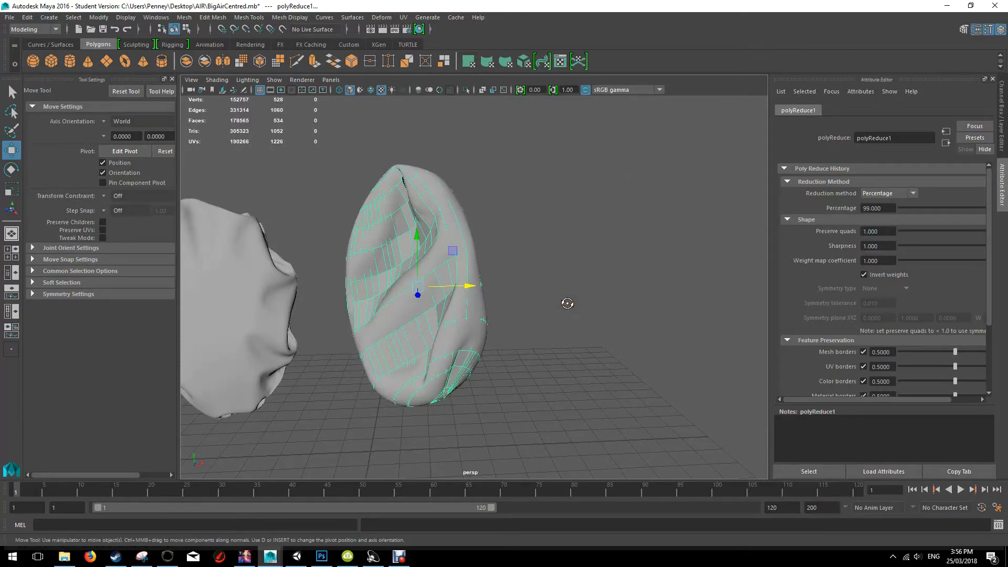
alt+drag(567, 303, 622, 298)
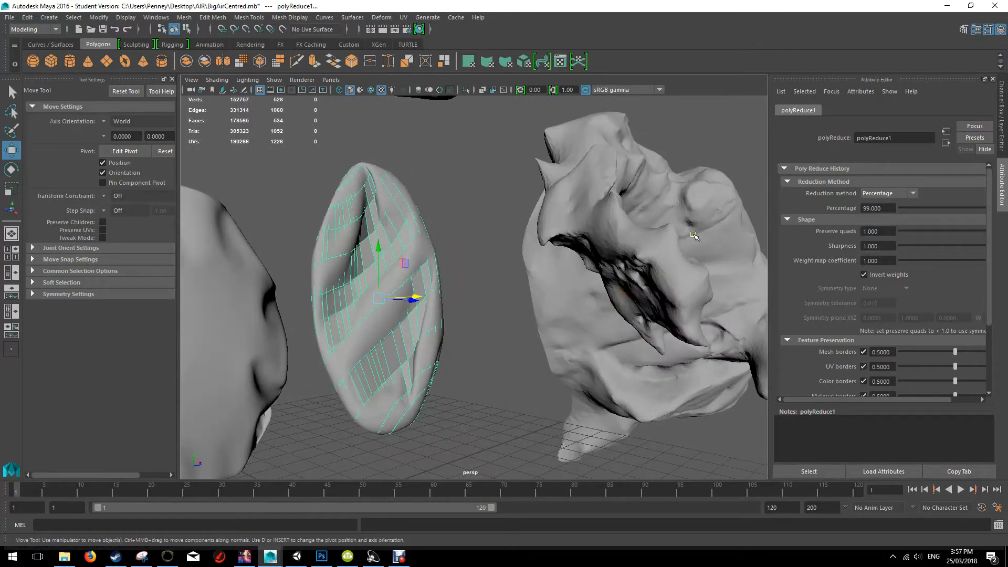
alt+drag(604, 373, 553, 337)
alt+drag(677, 232, 633, 153)
alt+drag(597, 316, 691, 288)
scroll(542, 326, up, 3)
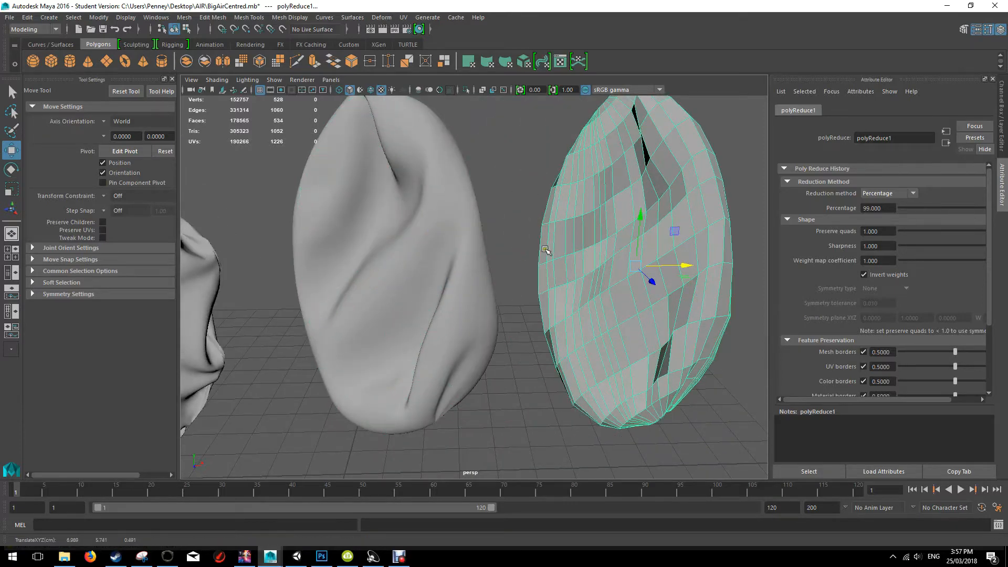
key(ctrl+z)
mouse_move(536, 252)
alt+mouse_down()
mouse_move(568, 257)
mouse_move(542, 252)
alt+mouse_up()
drag(445, 271, 696, 294)
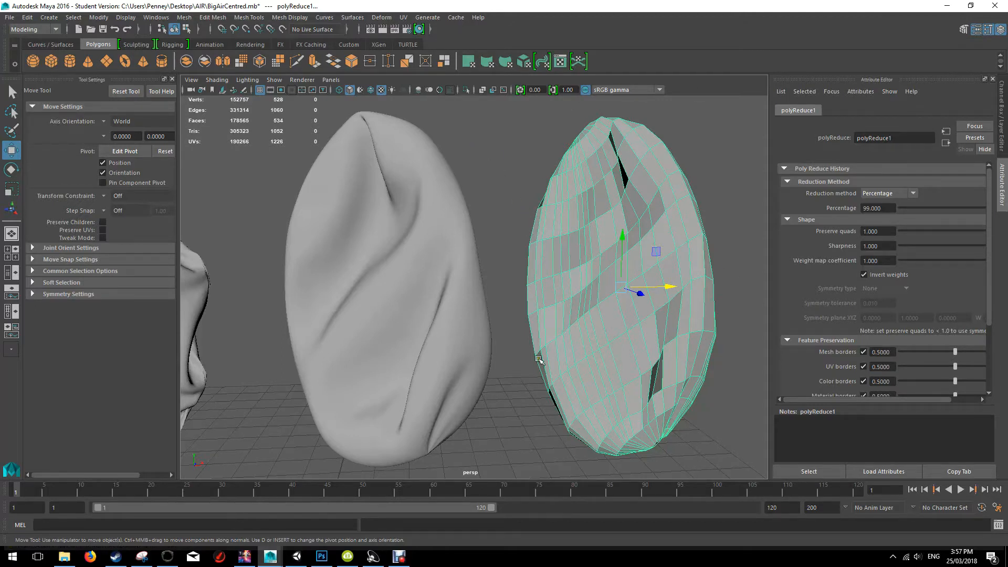
Switch to Photoshop and examine the PNormal.tga normal map at about 90% zoom
click(322, 556)
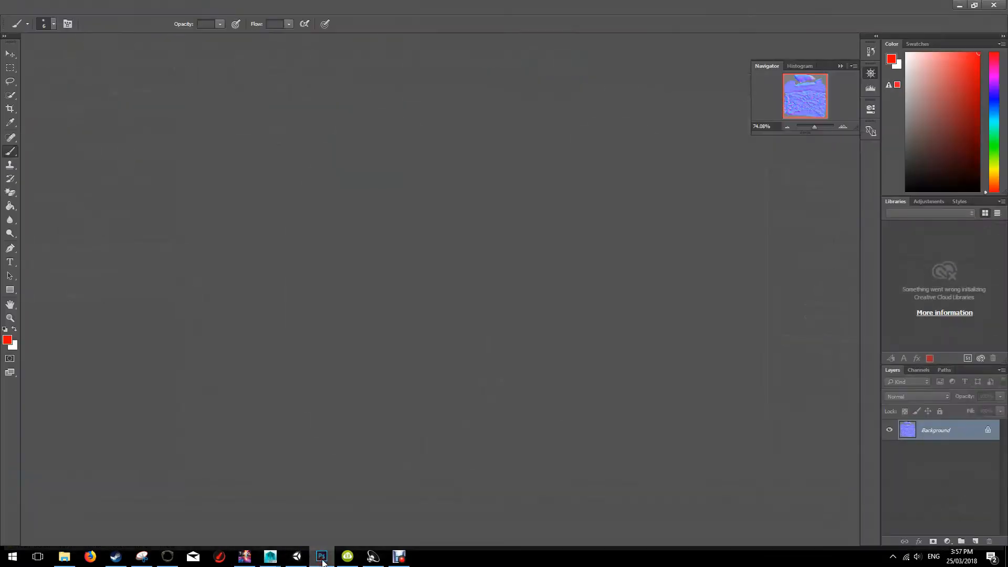
drag(818, 125, 815, 125)
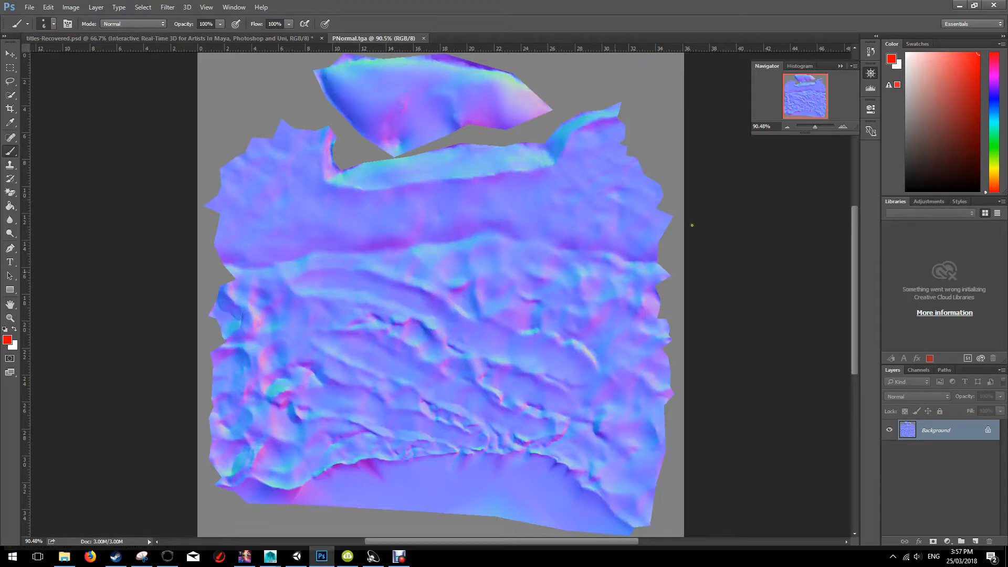
Create a new transparent document and fill its layer with white
click(29, 7)
click(35, 16)
click(613, 133)
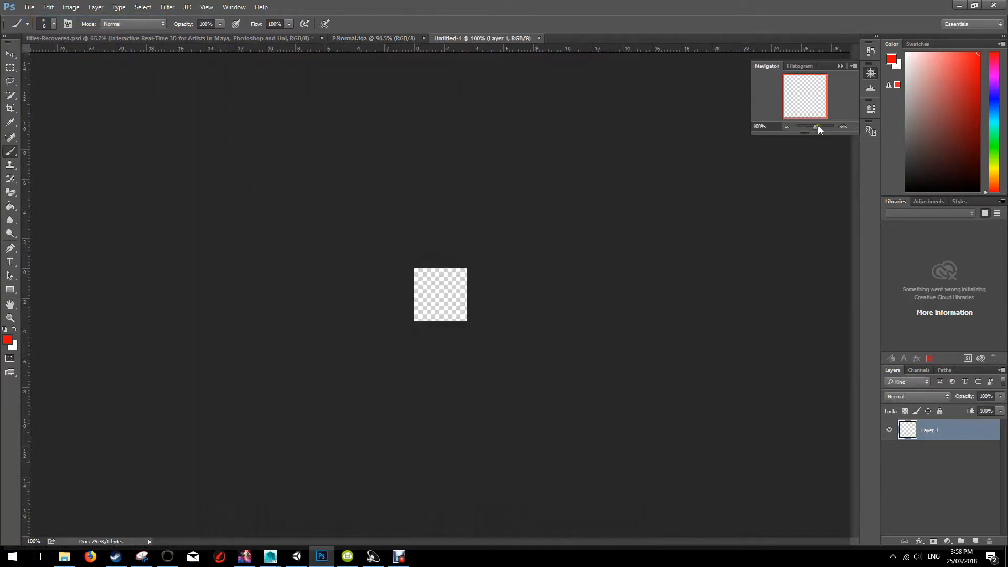
drag(818, 125, 835, 138)
click(10, 206)
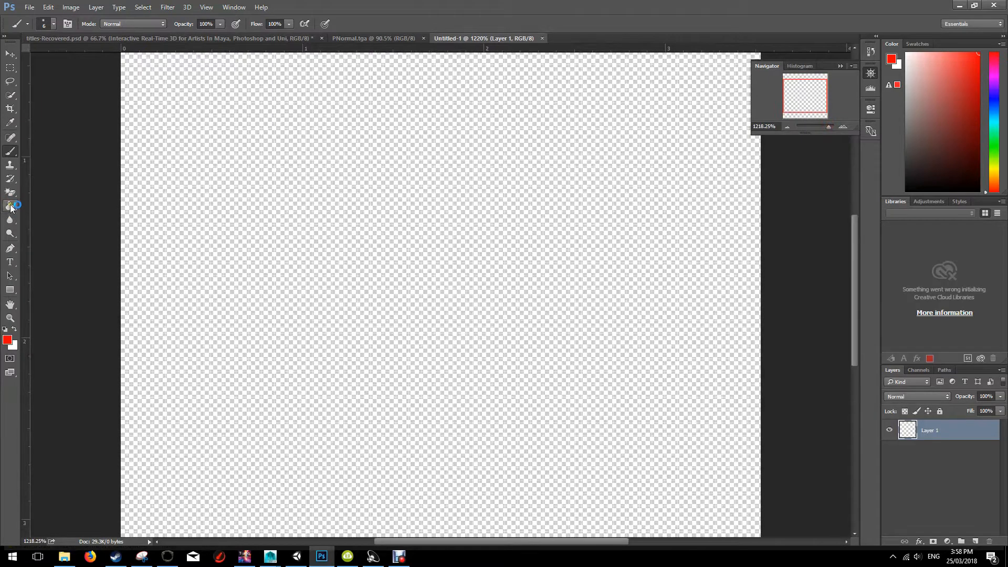
click(14, 329)
click(361, 238)
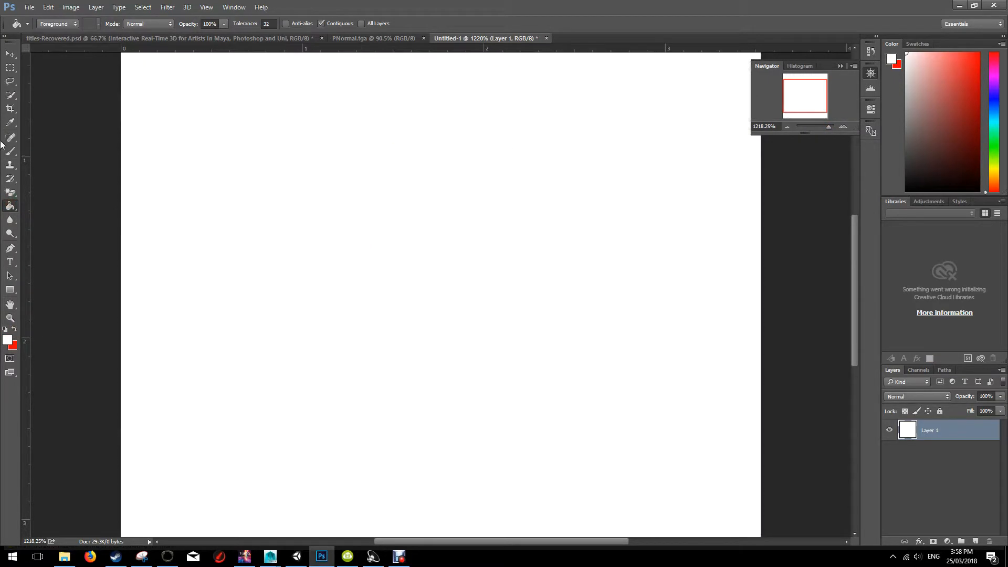
Paint a horizontal dark grey line across the middle of the white canvas with a size 3 brush
click(10, 152)
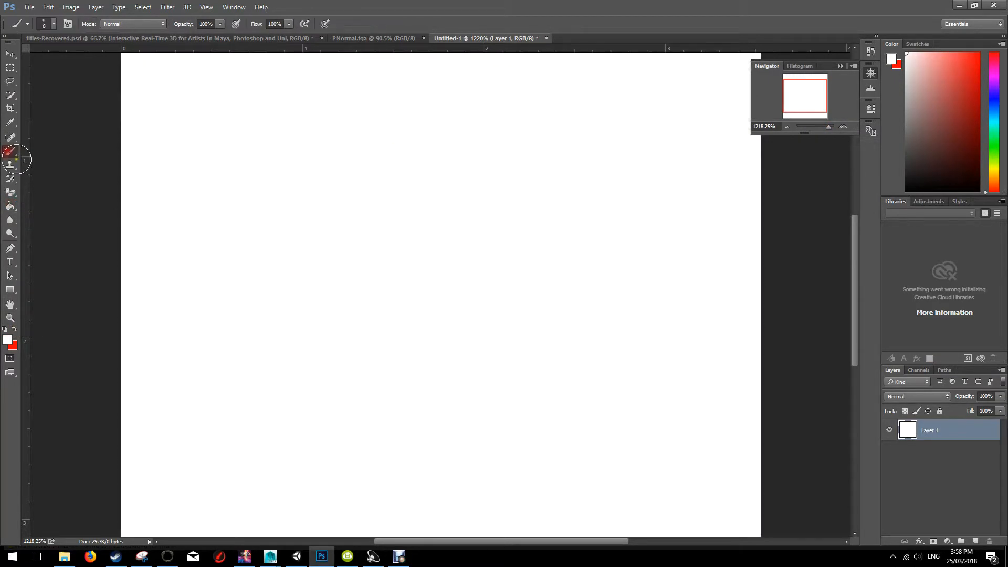
click(14, 329)
click(7, 339)
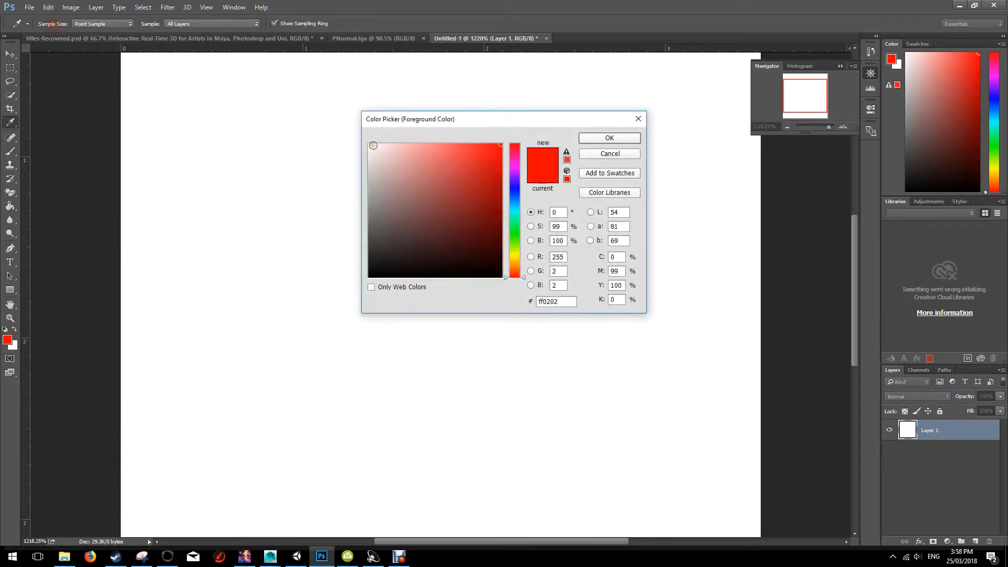
click(378, 246)
click(609, 138)
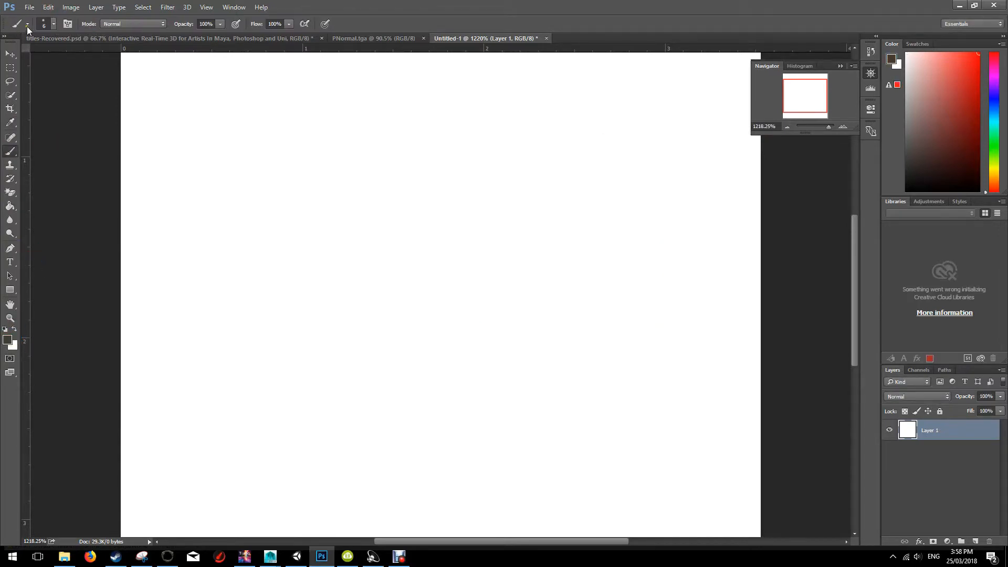
click(47, 26)
drag(69, 52, 60, 58)
click(248, 213)
drag(199, 330, 677, 326)
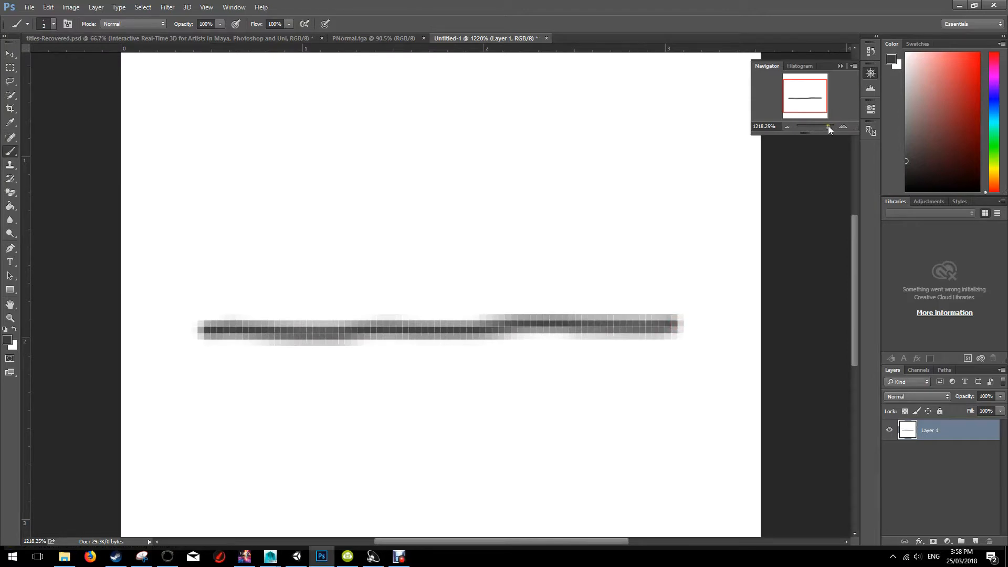
Set the foreground colour to bright green #00ff30 for painting over the grey line sketch
drag(829, 130, 823, 127)
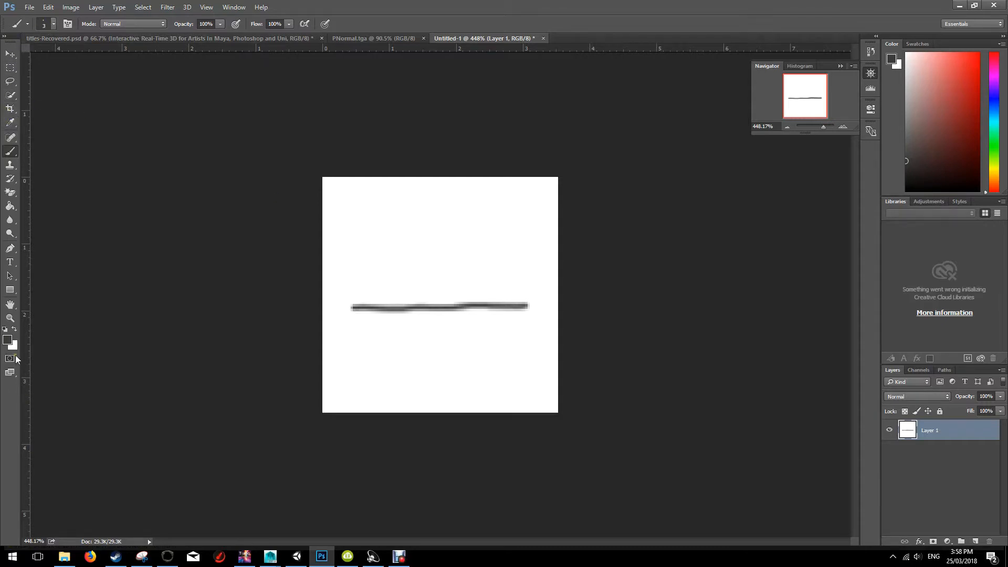
click(15, 329)
click(8, 340)
click(515, 229)
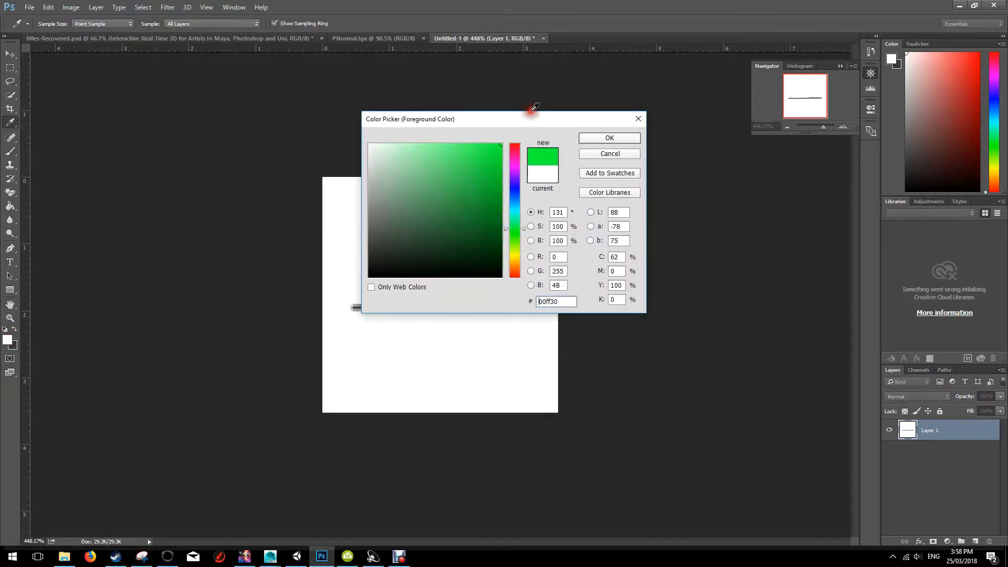
click(609, 136)
Paint a green arrow pointing straight up from the middle of the grey line with a size 1 brush
click(54, 25)
drag(92, 41, 76, 41)
click(439, 300)
mouse_move(439, 300)
mouse_down()
mouse_move(436, 221)
mouse_move(424, 224)
mouse_move(435, 213)
mouse_move(426, 224)
mouse_move(432, 213)
mouse_move(448, 228)
mouse_up()
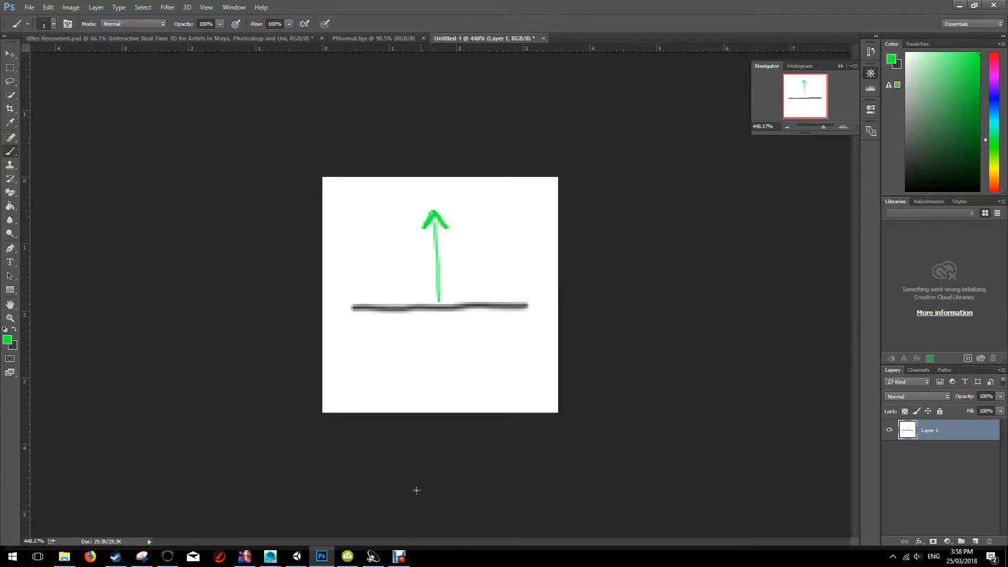
Switch to Maya, select a single face high on the reduced capsule, and examine the direction it faces
mouse_move(279, 548)
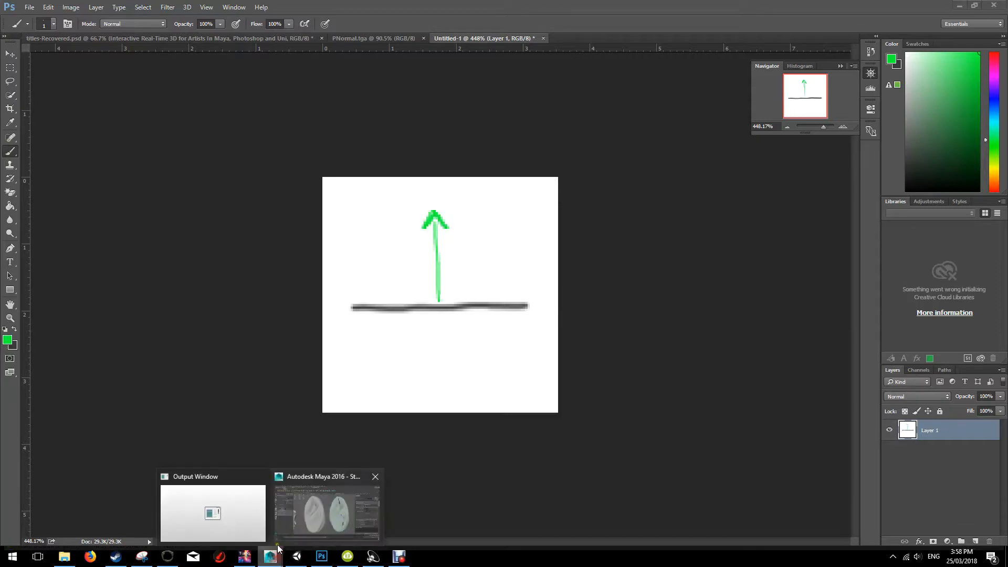
click(317, 501)
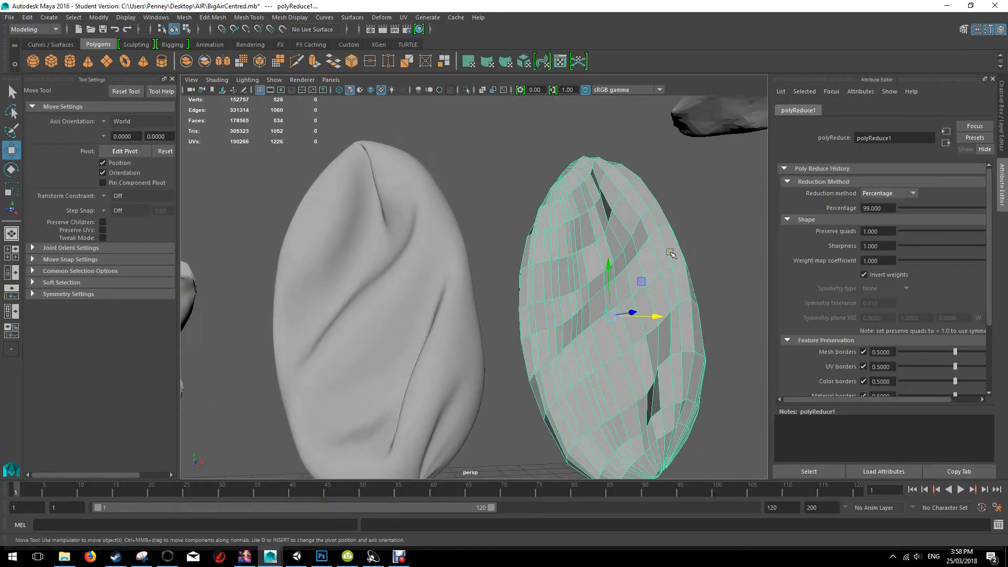
right_drag(670, 253, 666, 274)
click(653, 244)
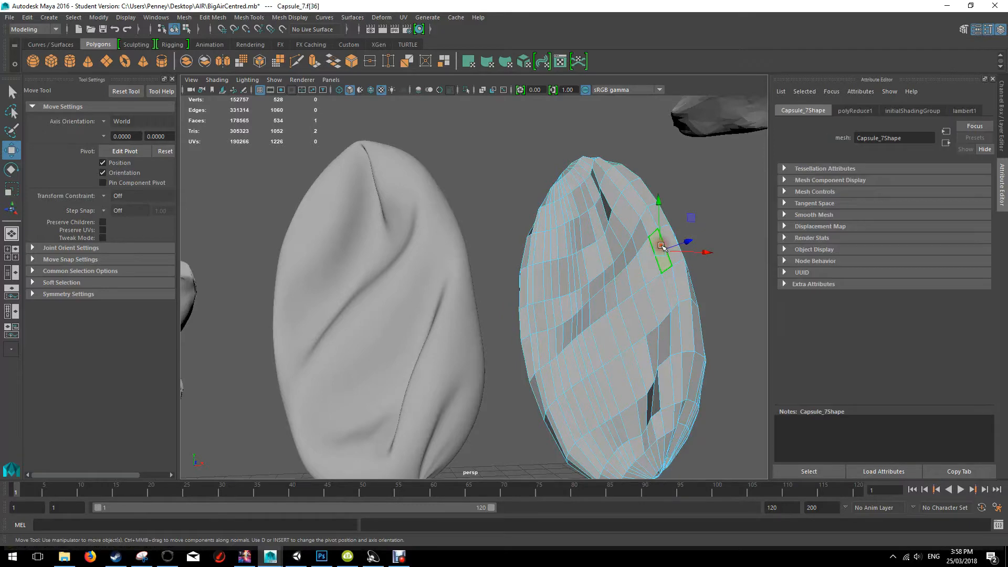
key(f)
alt+drag(585, 278, 575, 232)
alt+drag(506, 283, 483, 289)
alt+drag(499, 225, 523, 275)
scroll(545, 253, down, 5)
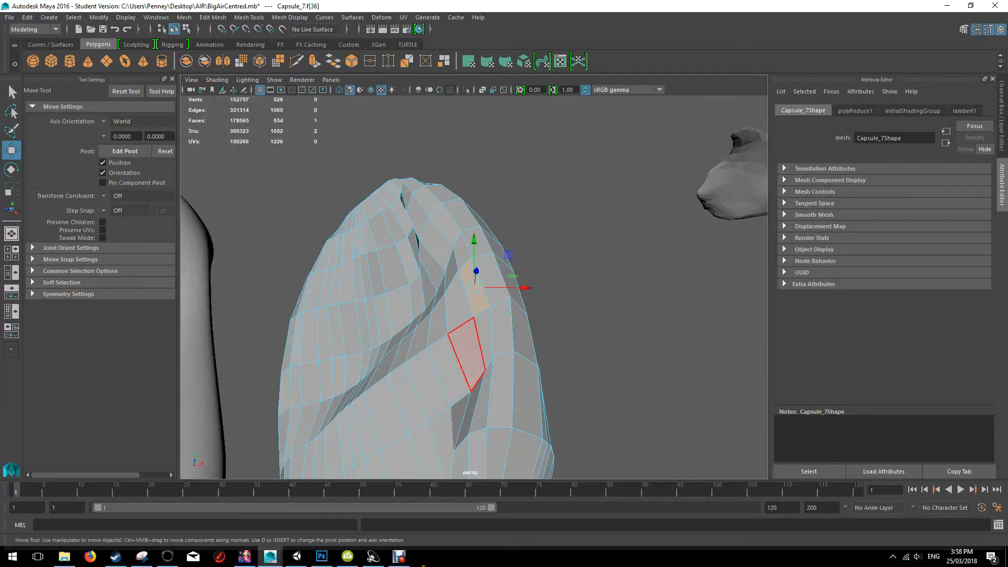
Switch to Photoshop, paint five more green arrows at varied angles from the grey line, and compare them with PNormal.tga
click(322, 556)
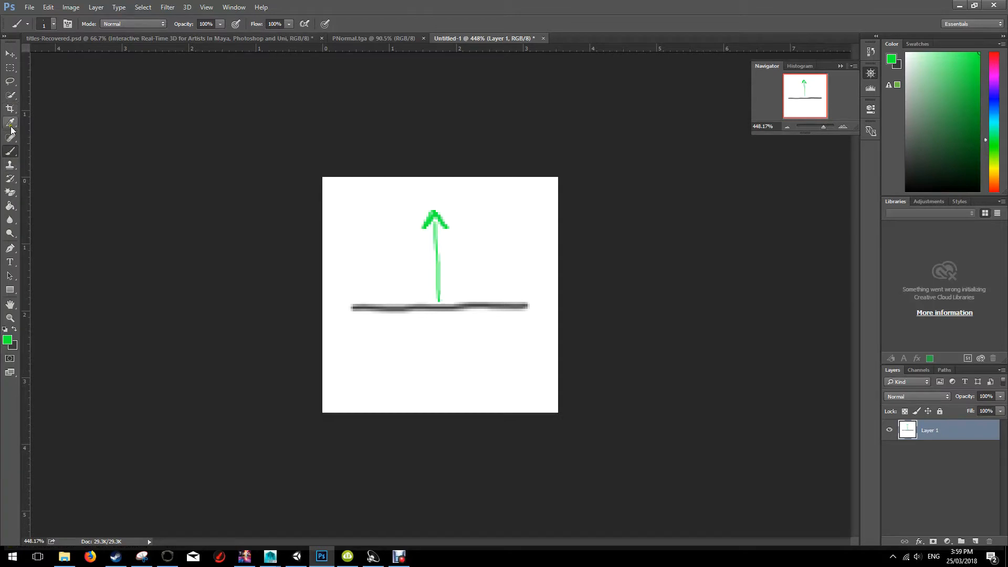
mouse_move(418, 292)
mouse_down()
mouse_move(377, 231)
mouse_move(378, 253)
mouse_move(405, 242)
mouse_up()
mouse_move(454, 296)
mouse_down()
mouse_move(526, 269)
mouse_move(512, 292)
mouse_up()
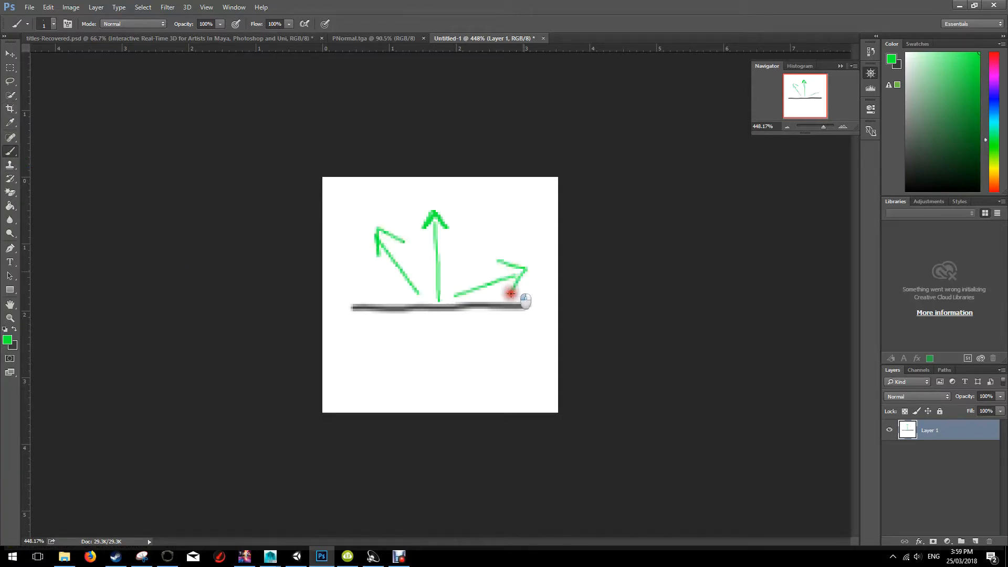
mouse_move(447, 254)
mouse_down()
mouse_move(467, 257)
mouse_move(457, 287)
mouse_up()
mouse_move(375, 297)
mouse_down()
mouse_move(340, 251)
mouse_move(361, 251)
mouse_up()
mouse_move(519, 297)
mouse_down()
mouse_move(546, 234)
mouse_move(548, 264)
mouse_up()
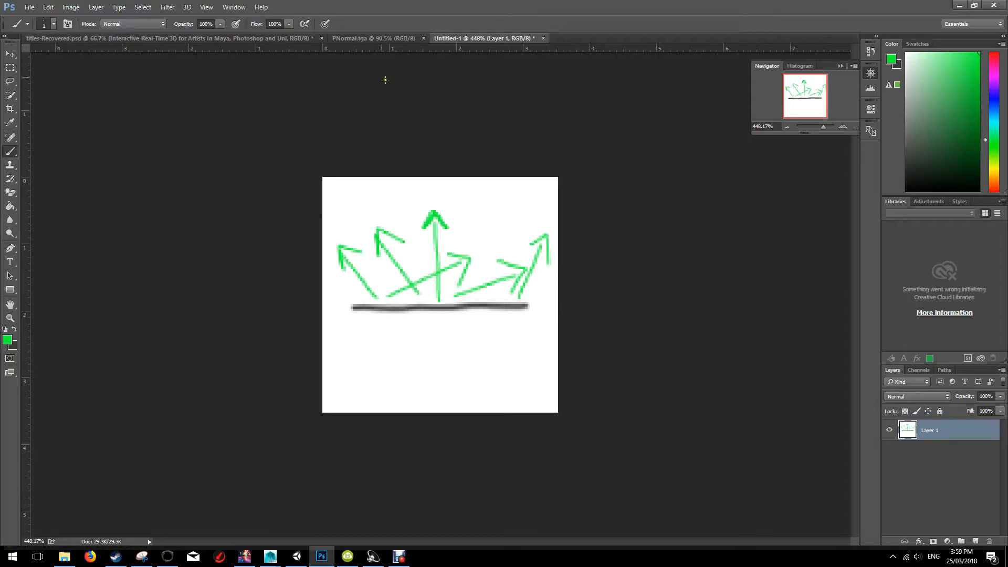
click(347, 38)
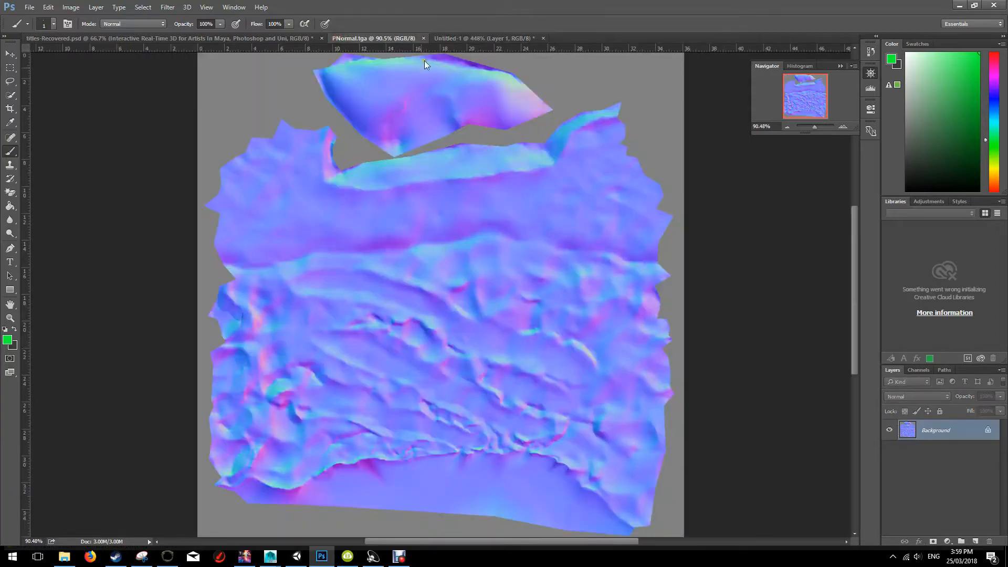
click(471, 38)
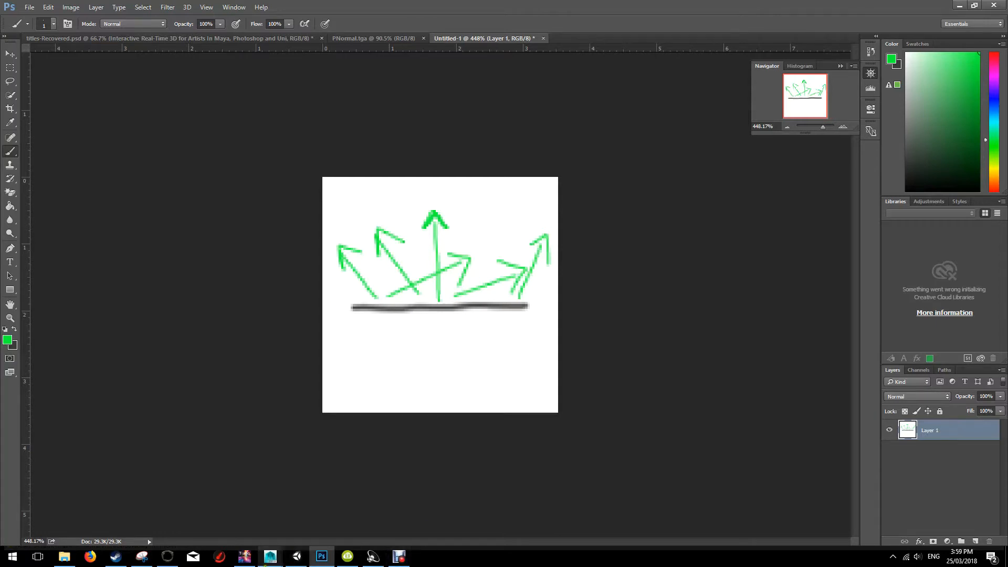
Switch to Maya and inspect the reduced capsule's vertex normals in object mode using the Vertex Normal Edit Tool
mouse_move(270, 555)
click(318, 509)
alt+drag(554, 275, 581, 308)
right_drag(356, 211, 412, 195)
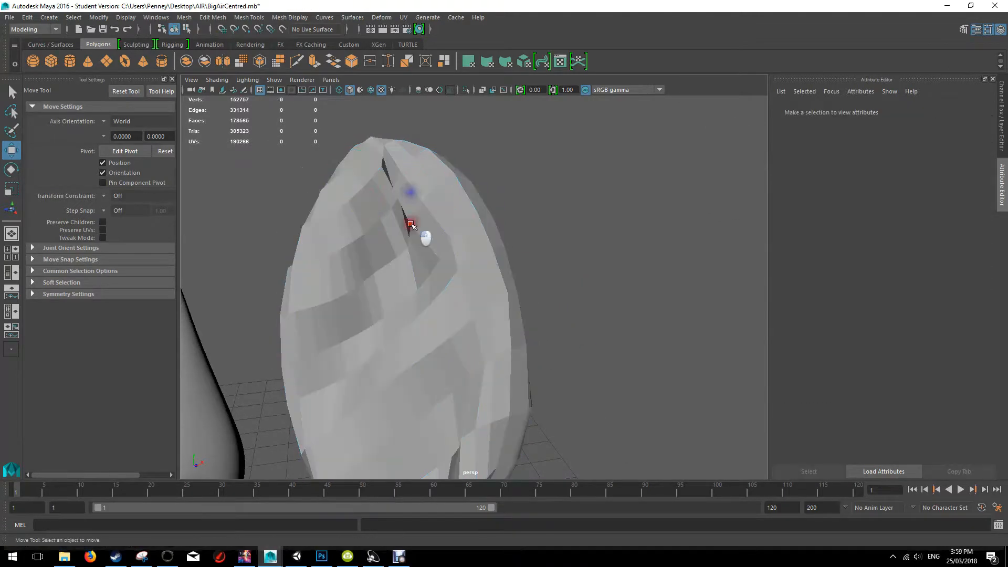
click(282, 19)
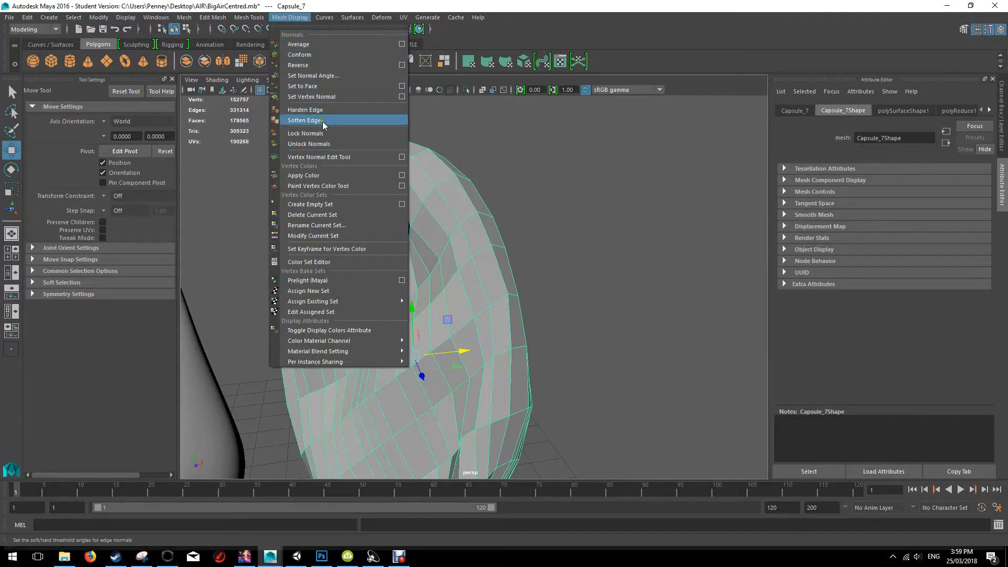
click(336, 157)
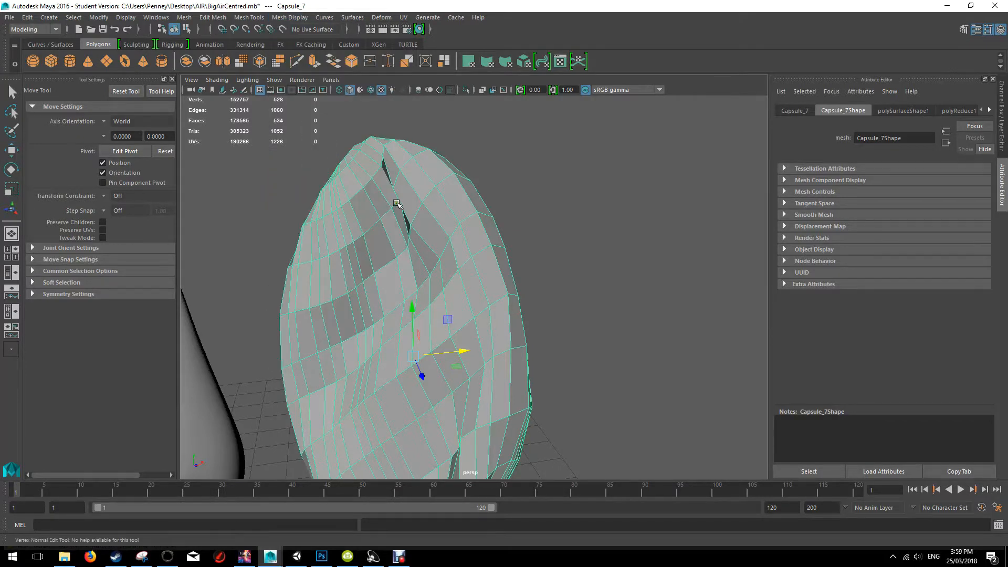
alt+drag(563, 257, 522, 265)
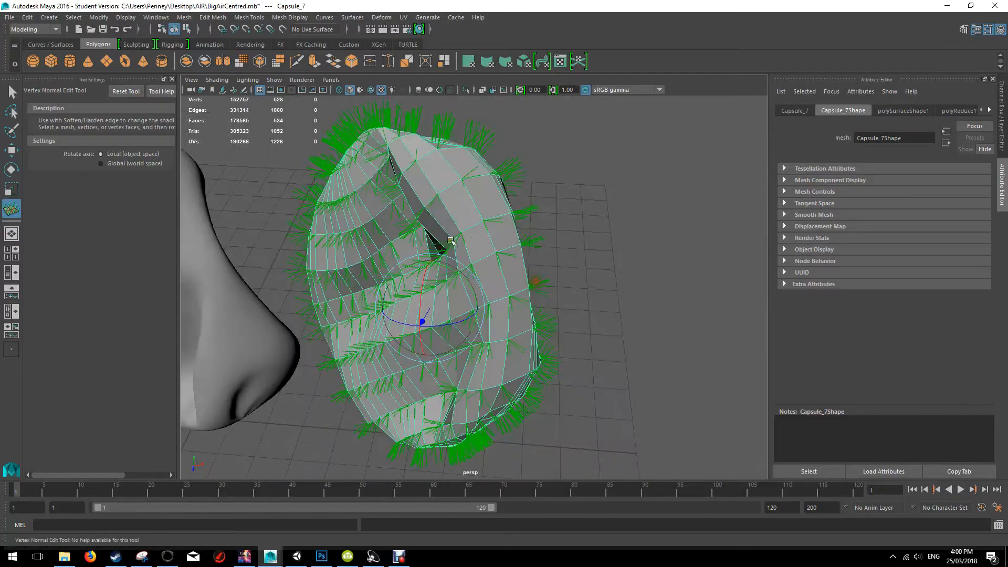
Undo the recent selections and the reduced capsule's move along X, and return to the Select Tool
key(ctrl+z)
key(ctrl+z)
key(ctrl+z)
key(ctrl+z)
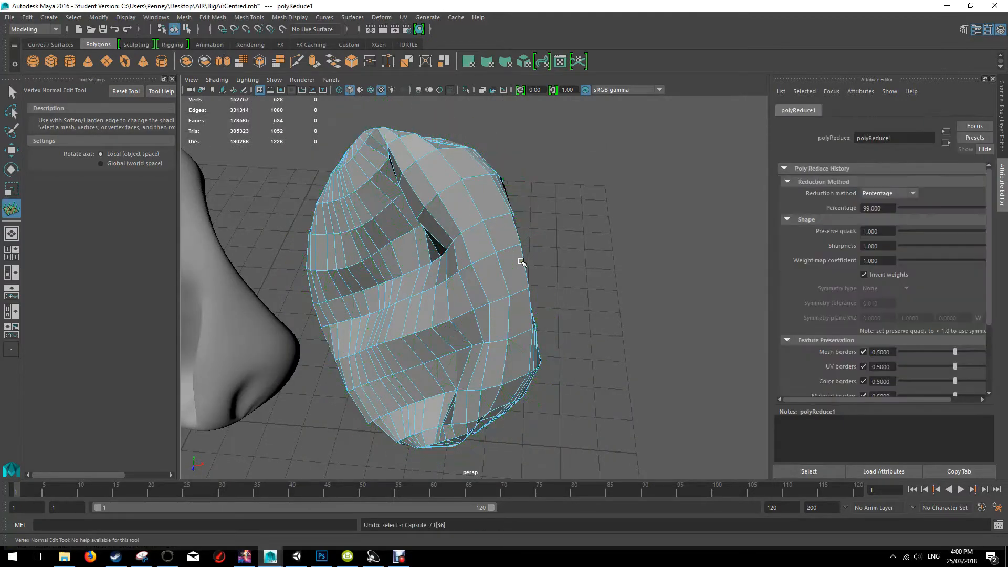
key(ctrl+z)
alt+drag(334, 265, 347, 259)
alt+middle_drag(347, 258, 678, 210)
click(11, 92)
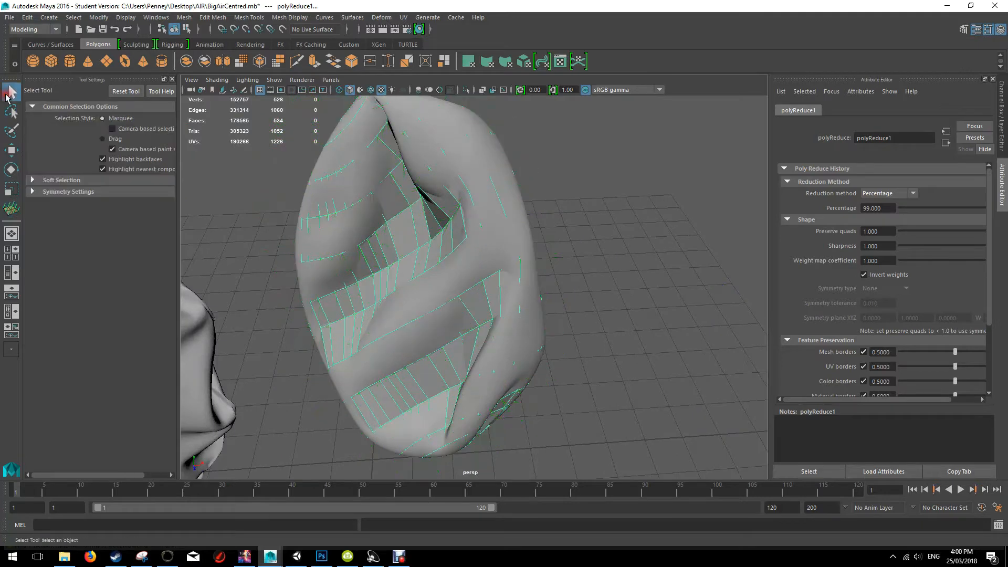
Select the high-poly capsule to inspect its dense wireframe around the reduced mesh
click(574, 237)
alt+drag(580, 241, 493, 215)
click(493, 214)
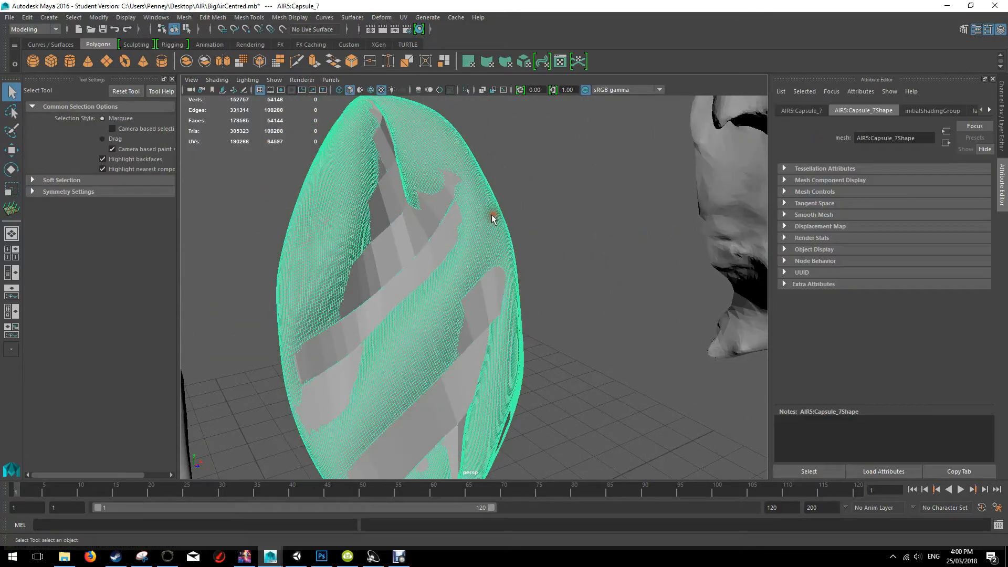
Select the reduced capsule, examine its UV layout in the UV Editor, and close the editor
click(405, 240)
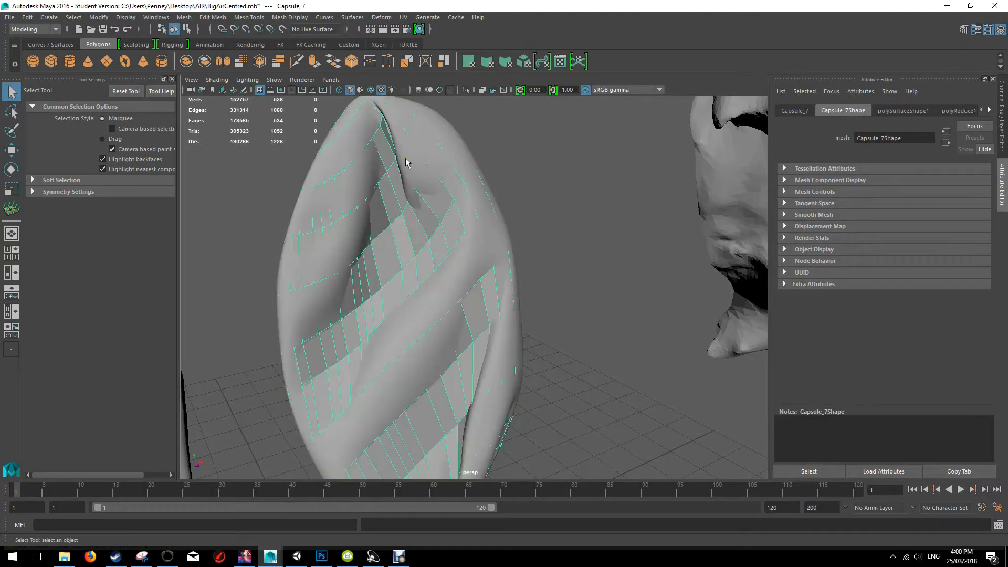
click(404, 18)
click(430, 42)
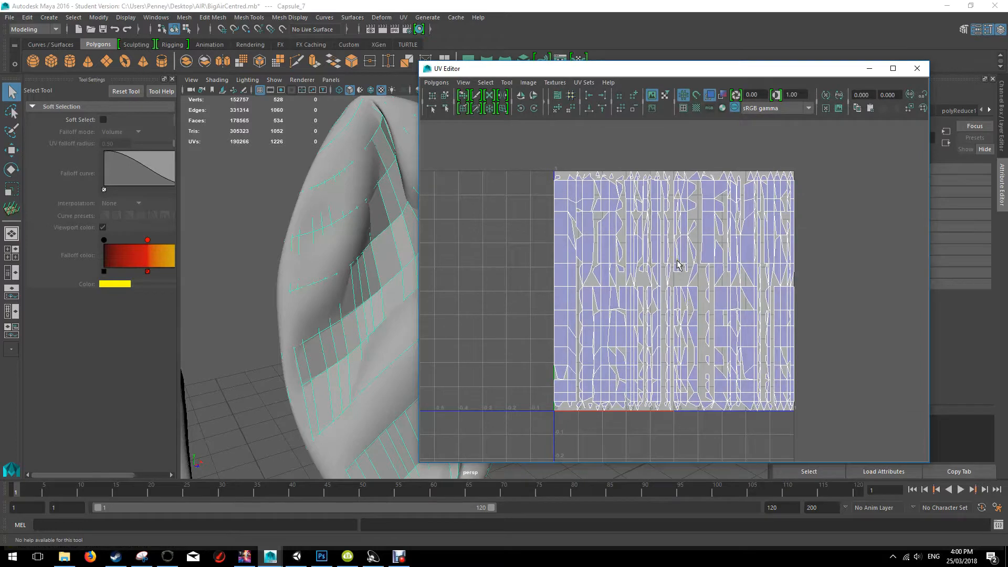
scroll(677, 265, up, 3)
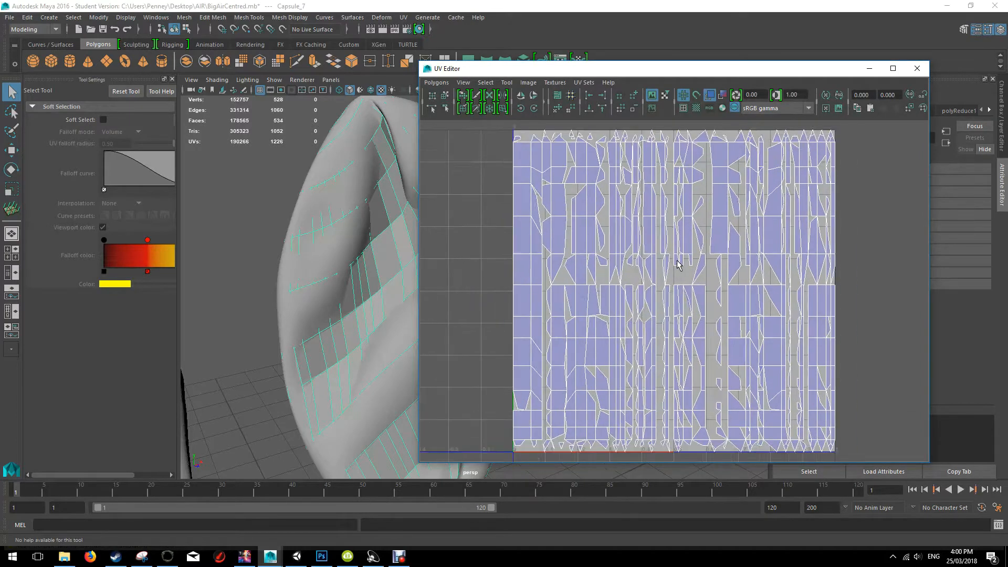
scroll(677, 265, down, 1)
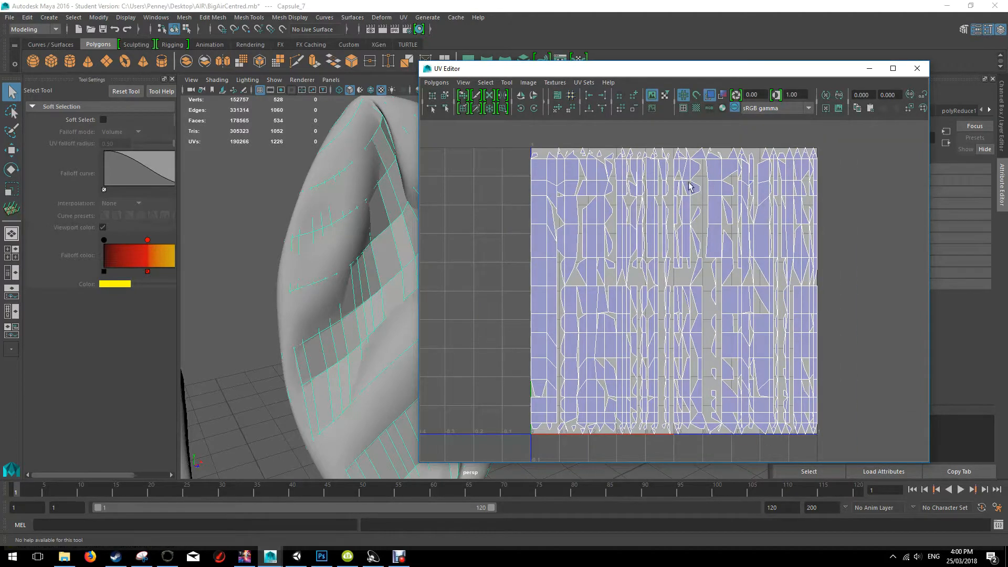
click(917, 68)
Compare the wireframes of the overlapping capsules by switching the selection between the high-poly and reduced meshes
alt+drag(504, 181, 529, 209)
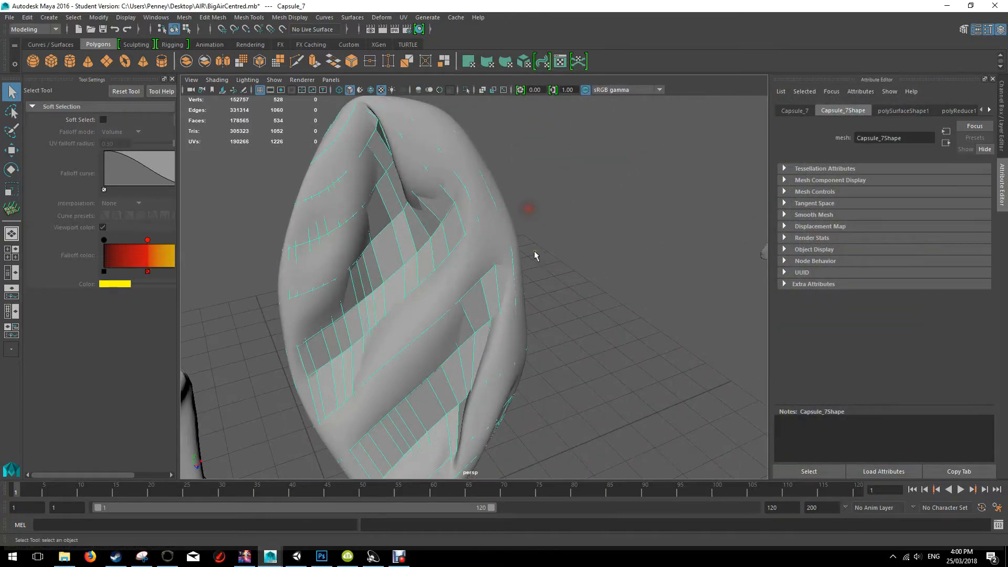
click(505, 242)
click(451, 141)
click(426, 255)
key(ctrl+z)
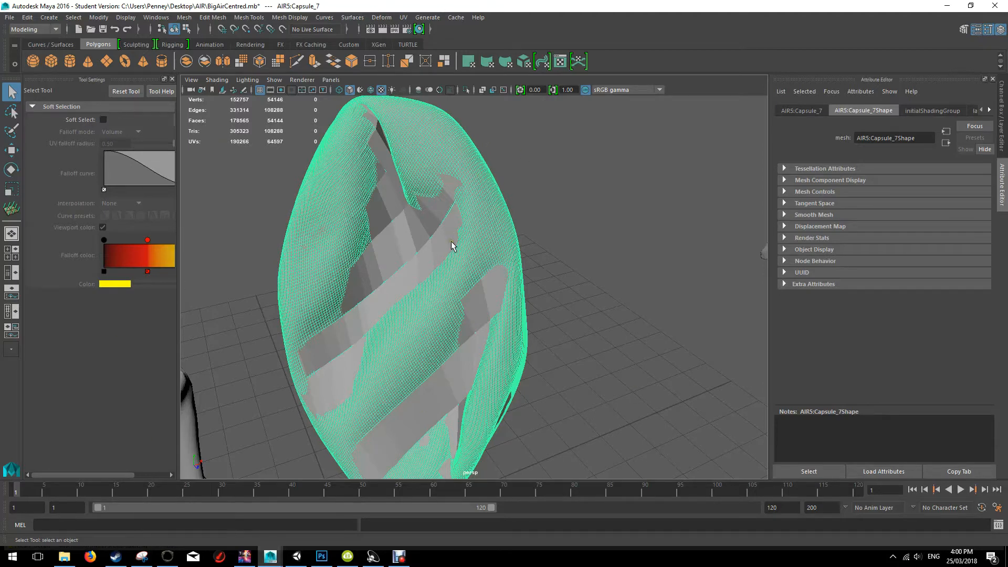
key(shift+z)
mouse_move(541, 256)
alt+mouse_down()
mouse_move(573, 227)
mouse_move(558, 247)
mouse_move(529, 244)
alt+mouse_up()
scroll(531, 245, up, 3)
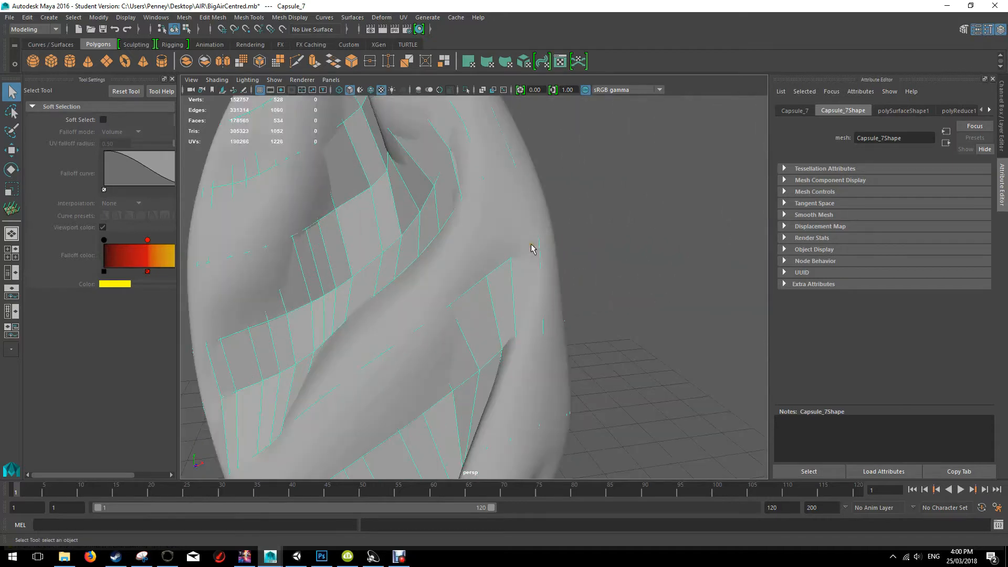
key(z)
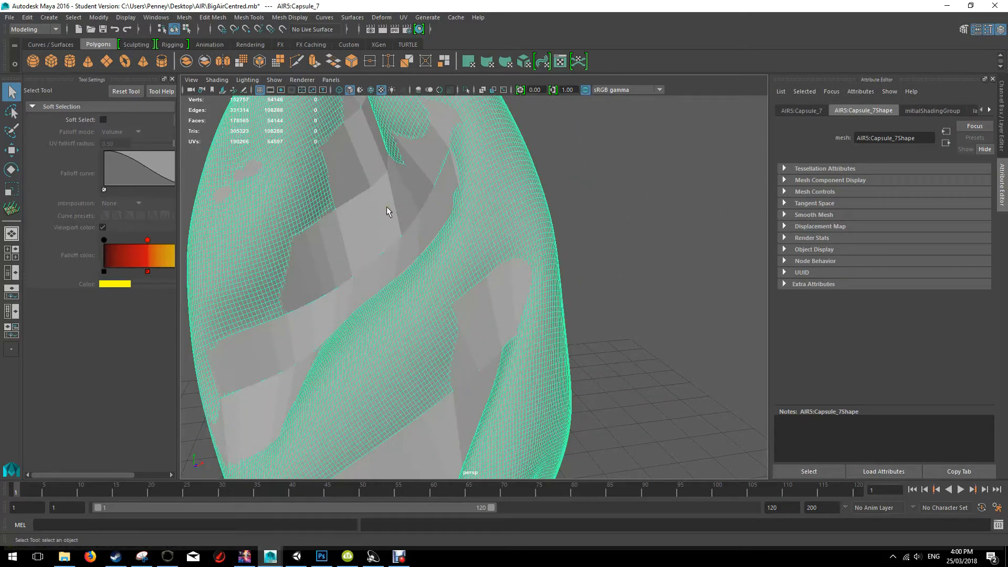
key(shift+z)
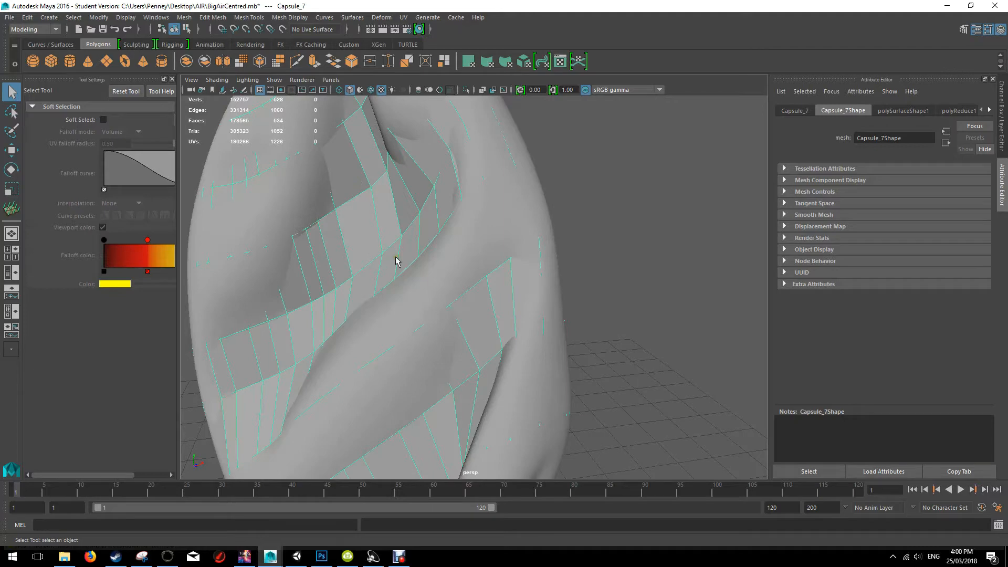
alt+drag(625, 278, 487, 216)
key(z)
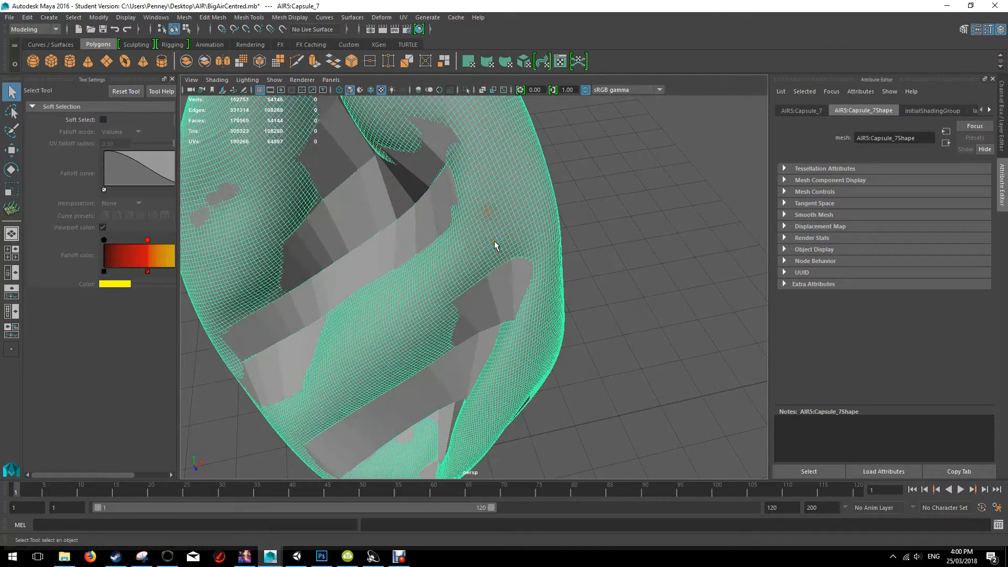
Check which material each capsule uses, displaying the reduced capsule's lambert1 attributes
right_click(495, 243)
click(989, 111)
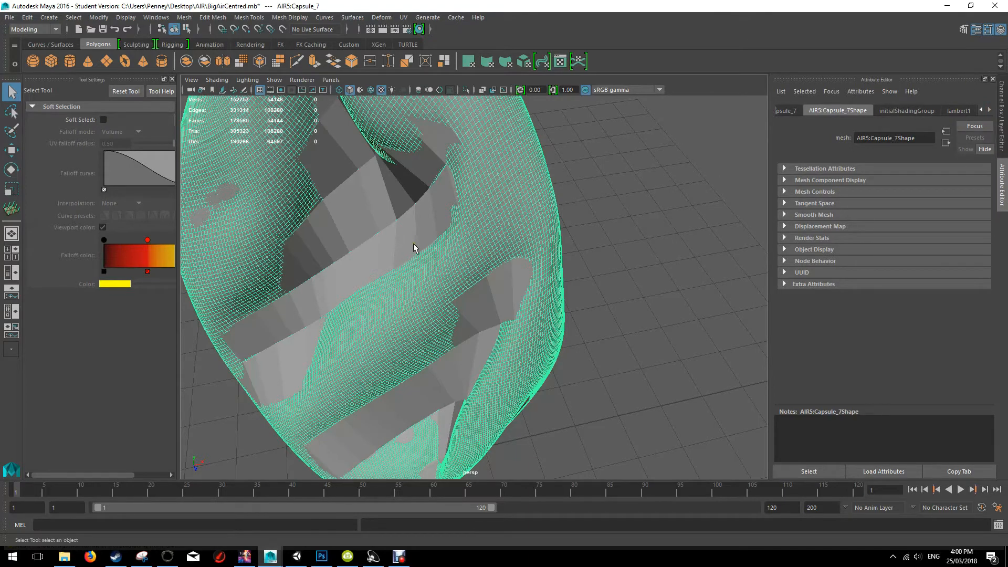
click(371, 207)
click(986, 112)
click(988, 112)
click(959, 111)
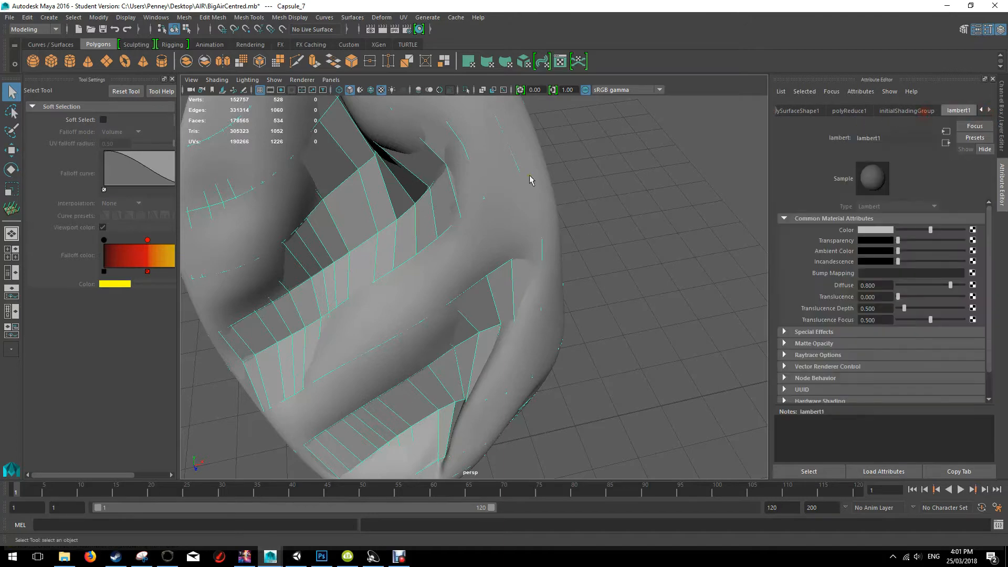
Assign a new Lambert material to the reduced capsule and name it lamber2
right_click(363, 212)
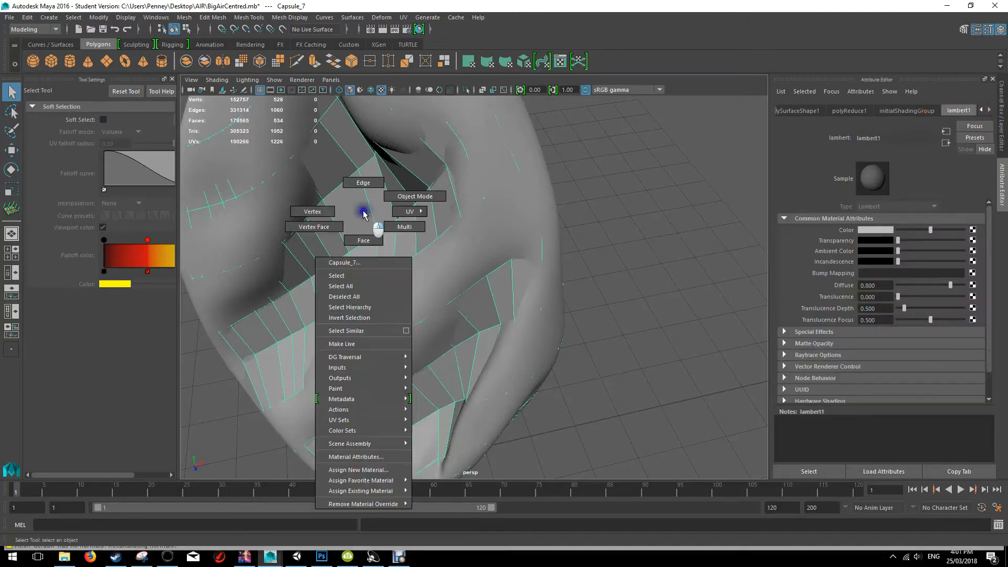
click(357, 470)
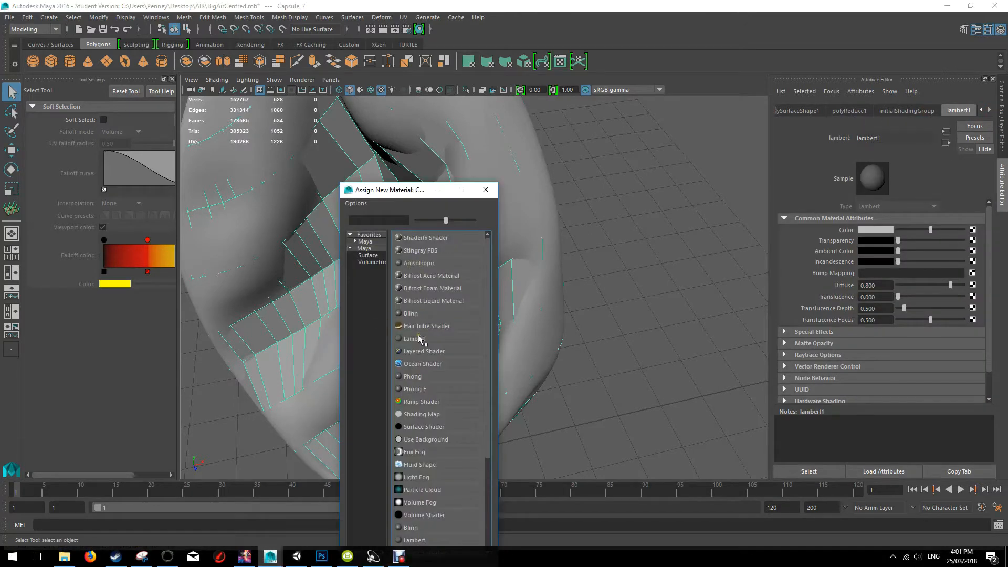
click(415, 339)
drag(892, 138, 826, 139)
text(lamber2)
key(Return)
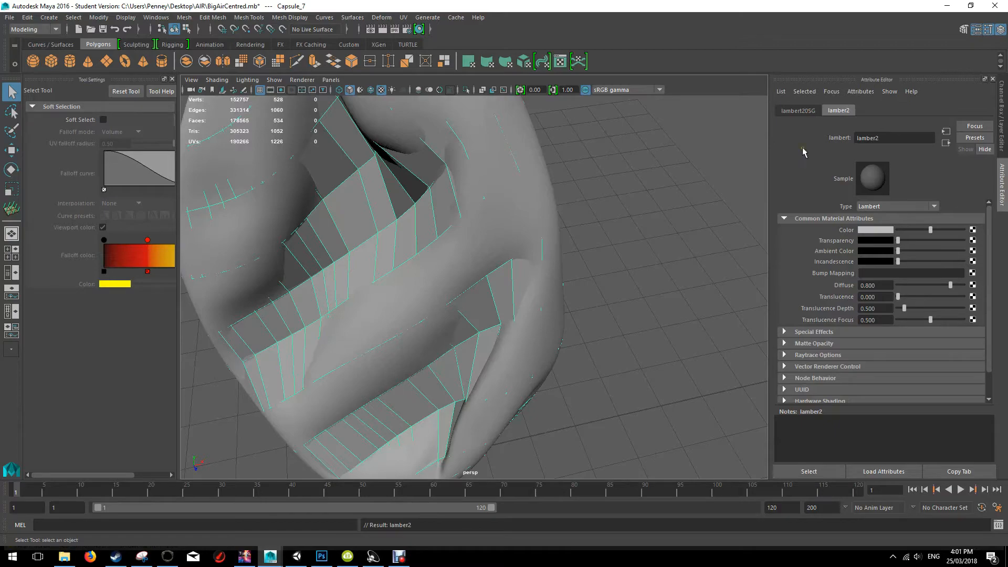
Examine the overlapping capsules from several angles, selecting each mesh in turn and finishing with the reduced one selected
click(656, 169)
click(517, 224)
alt+drag(518, 219, 499, 196)
click(384, 199)
click(499, 231)
alt+drag(480, 274, 428, 235)
click(428, 231)
scroll(428, 232, down, 5)
scroll(428, 234, up, 3)
scroll(427, 231, down, 1)
alt+drag(645, 215, 643, 214)
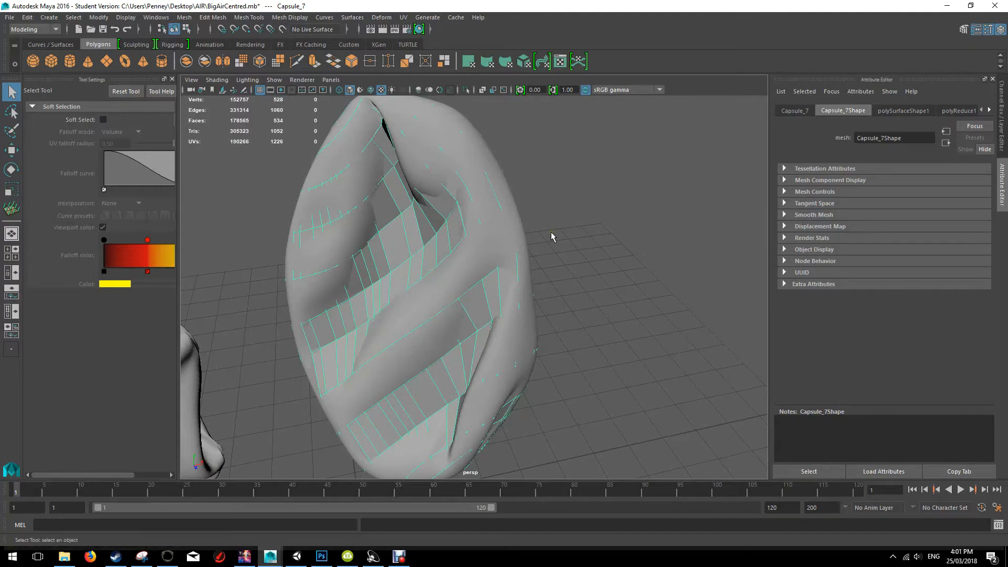
Turn on textured shading in the viewport and select the high-poly capsule
key(6)
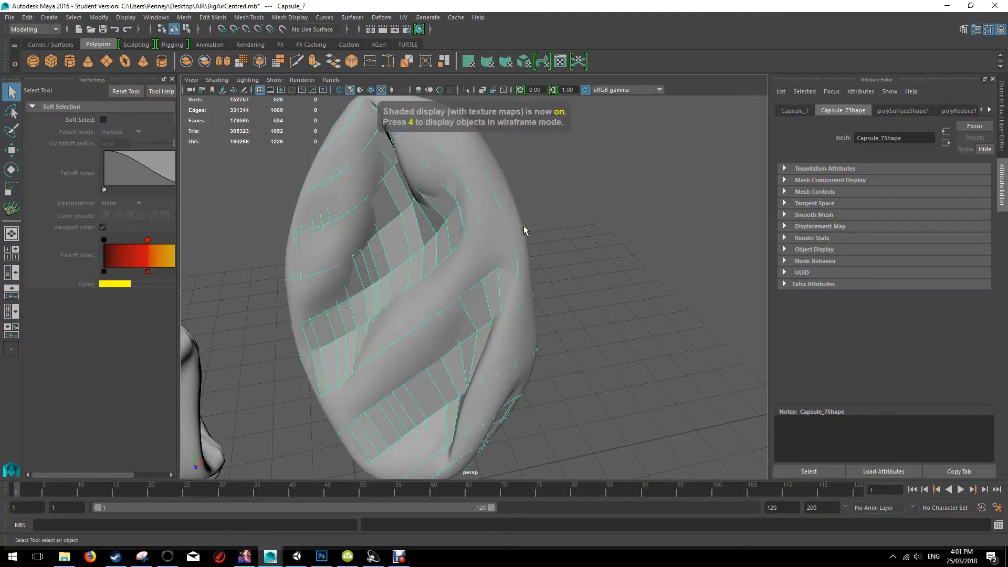
click(508, 237)
alt+drag(509, 237, 525, 223)
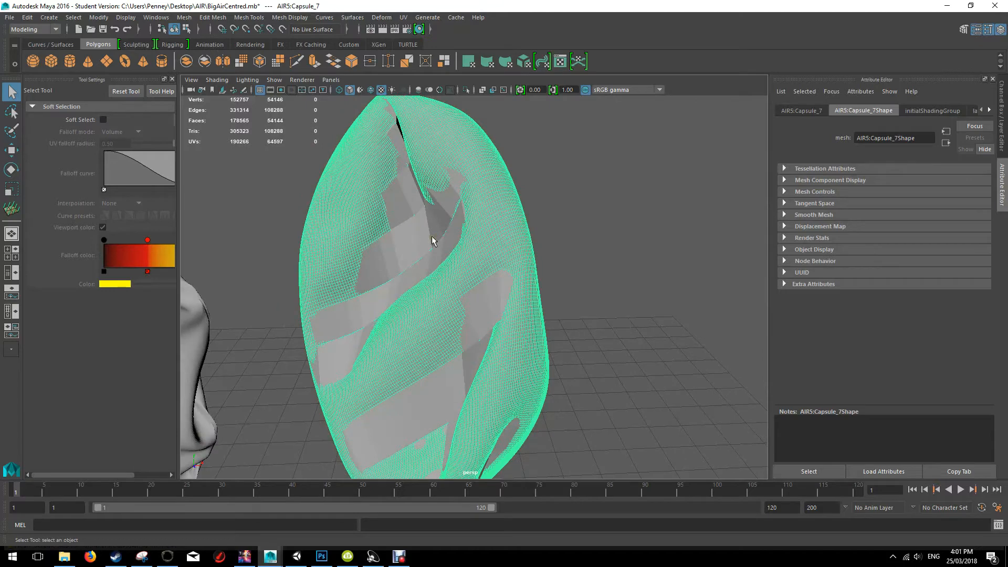
alt+drag(419, 240, 434, 236)
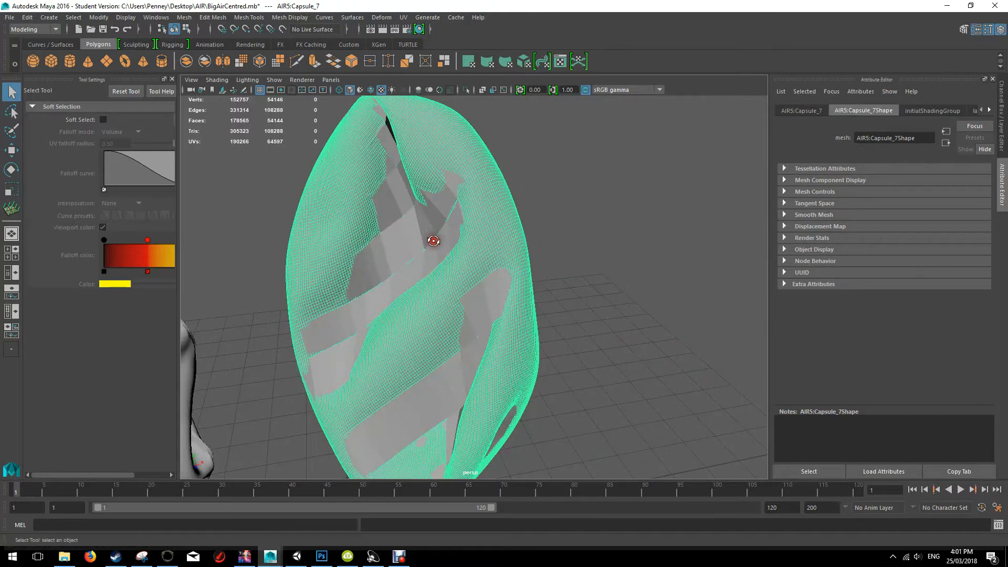
Switch to the Rendering toolset and open Transfer Maps with the high-poly capsule selected
click(45, 30)
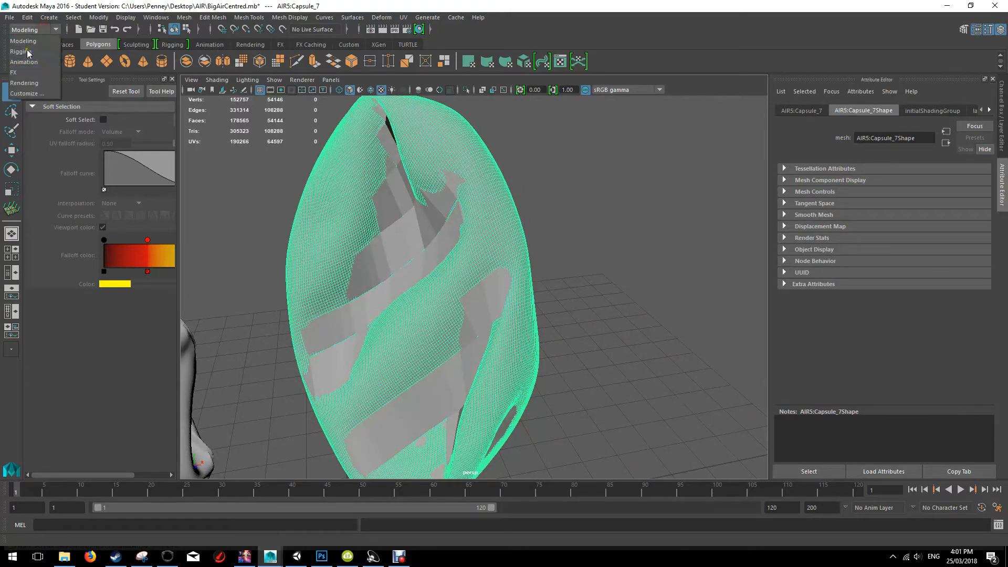
click(59, 30)
click(60, 31)
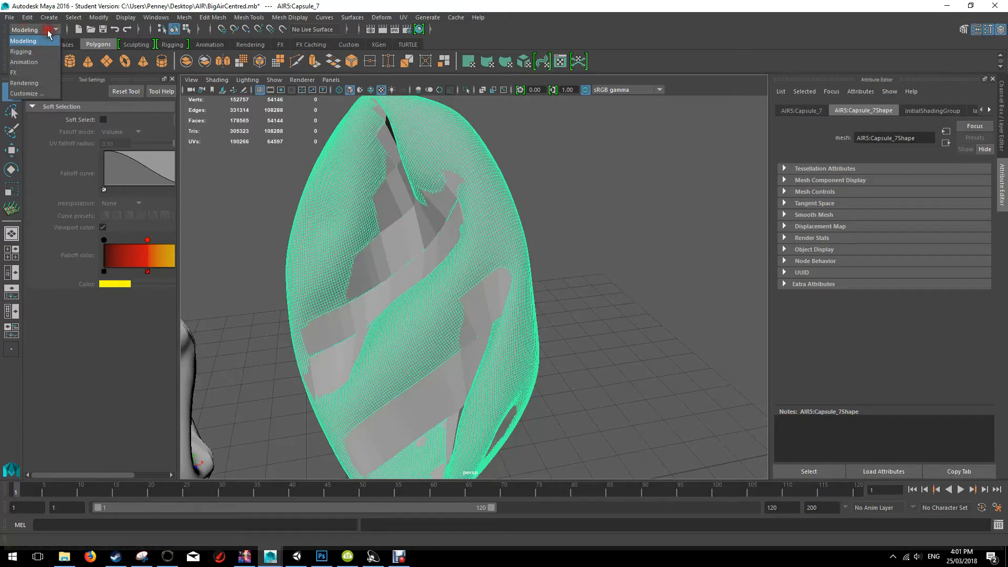
click(35, 83)
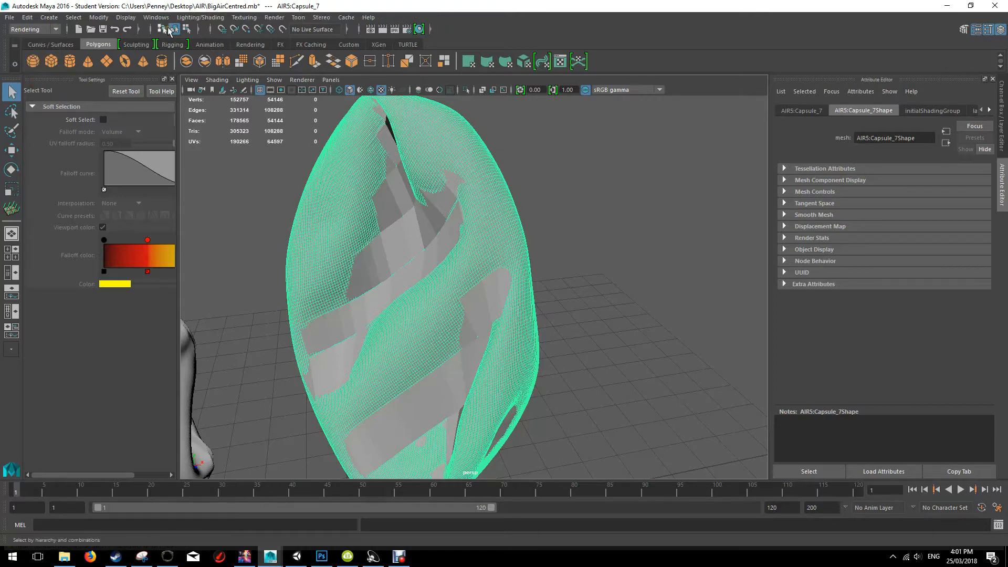
click(213, 17)
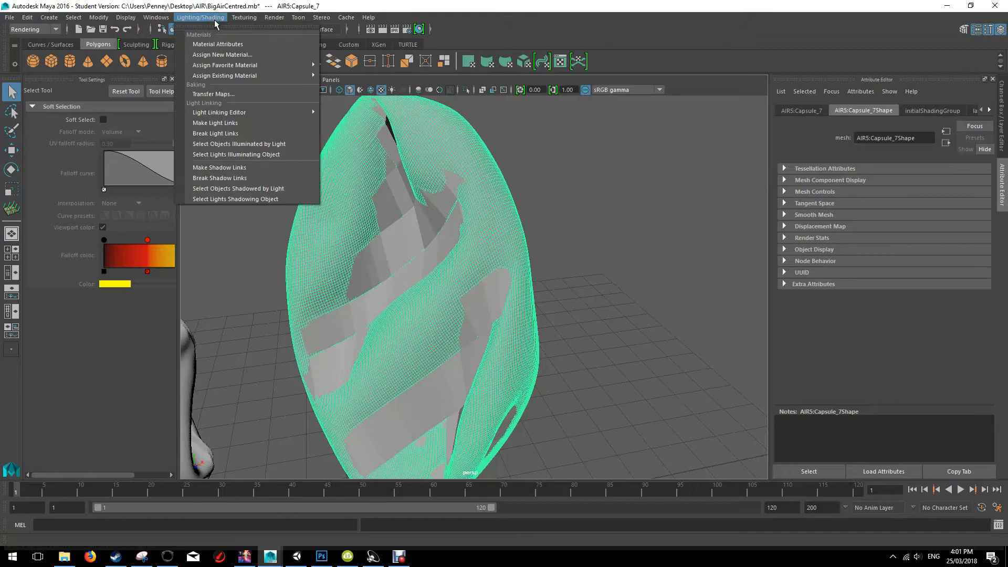
click(233, 95)
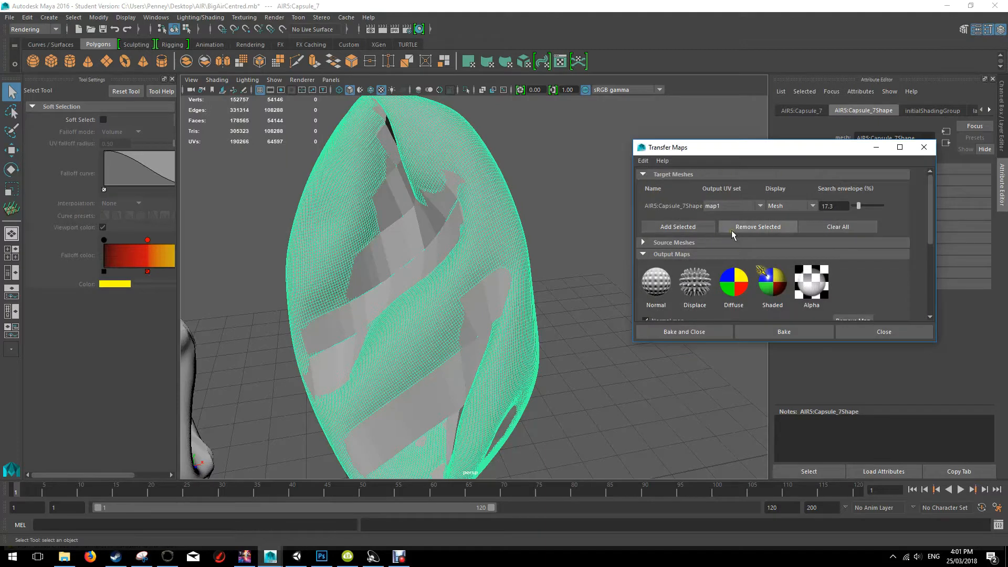
Replace the target mesh in Transfer Maps with the reduced capsule and add the high-poly capsule as the source mesh
click(733, 230)
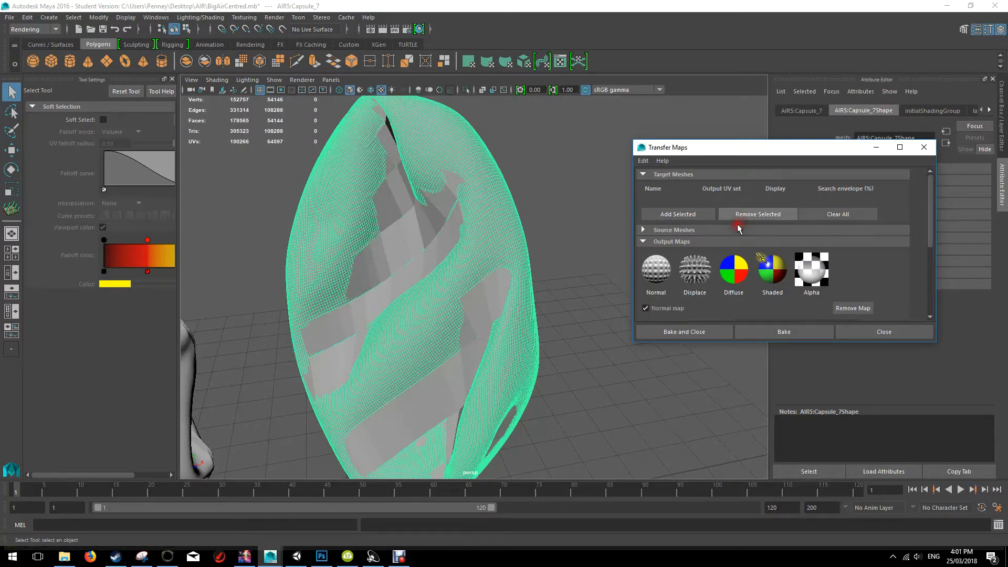
click(643, 231)
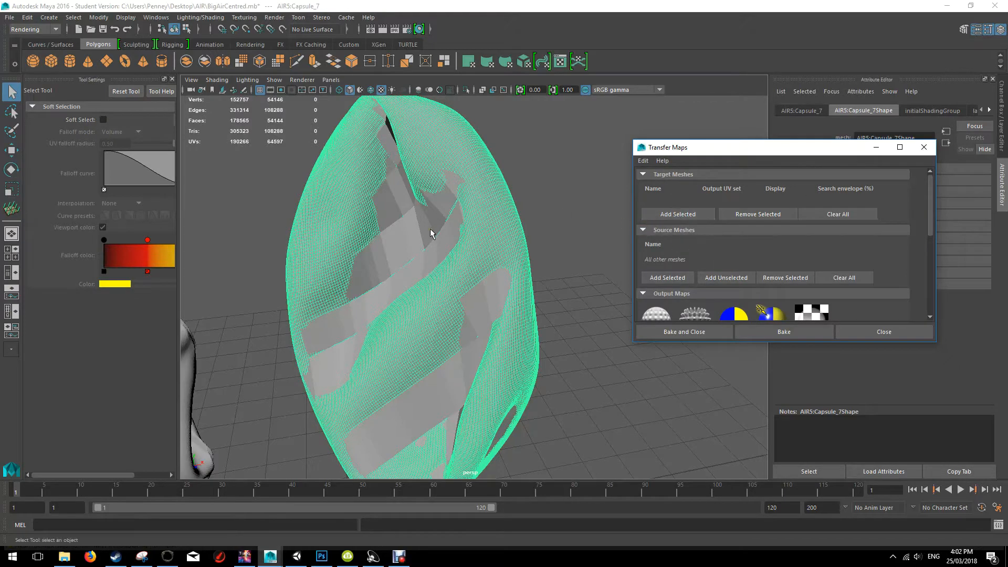
click(408, 231)
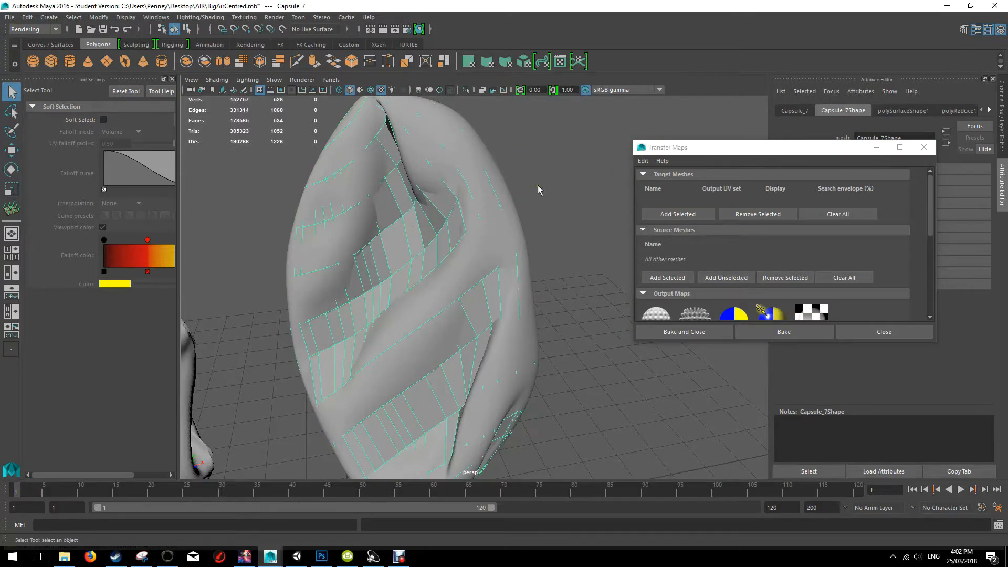
click(678, 215)
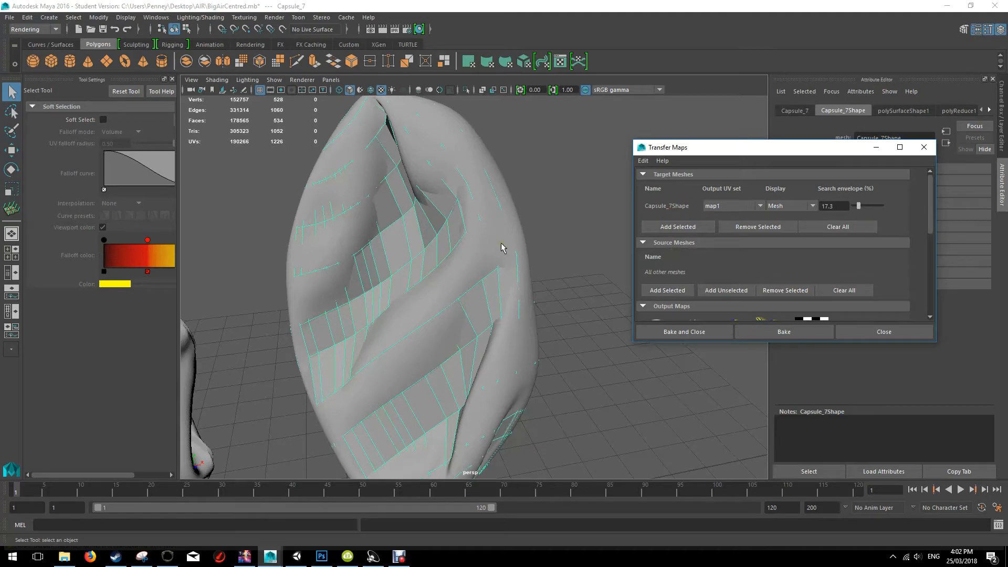
click(483, 251)
click(676, 290)
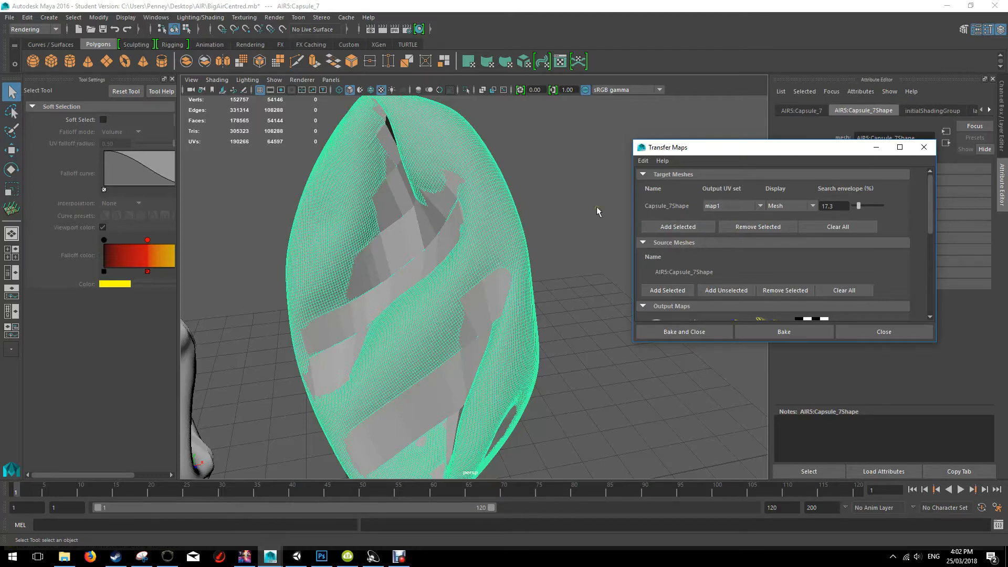
Display both the target mesh and its envelope, slightly reduce the search envelope, and inspect its coverage around the capsule
click(808, 205)
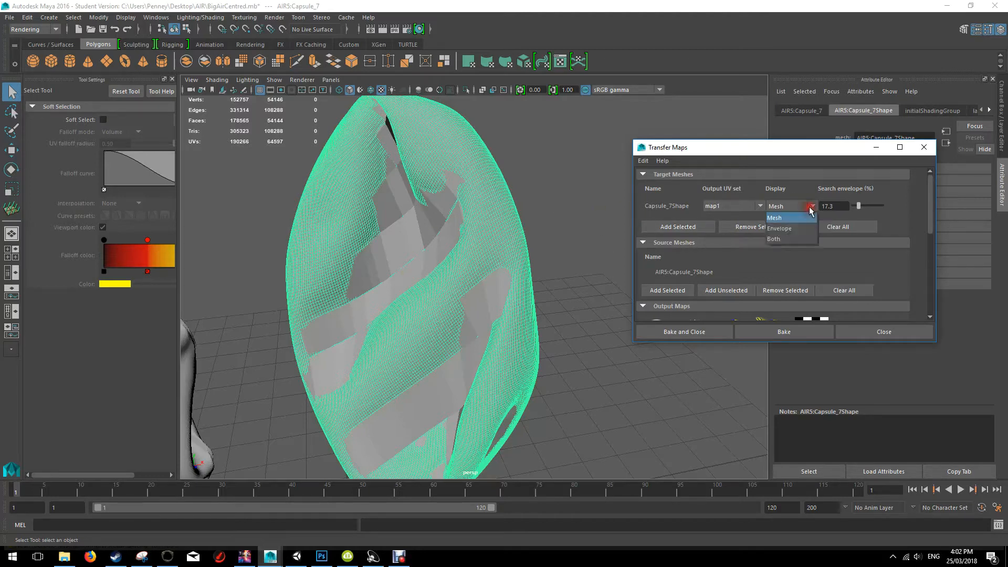
click(789, 239)
mouse_move(502, 225)
alt+mouse_down()
mouse_move(540, 211)
mouse_move(501, 217)
alt+mouse_up()
drag(858, 205, 855, 207)
alt+drag(567, 206, 368, 94)
alt+drag(420, 125, 592, 221)
Browse for the normal map's output location, going to Tutorial Project's Assets folder and its Normal Mapping Tutorial subfolder on the desktop
scroll(822, 245, down, 1)
scroll(822, 245, down, 1)
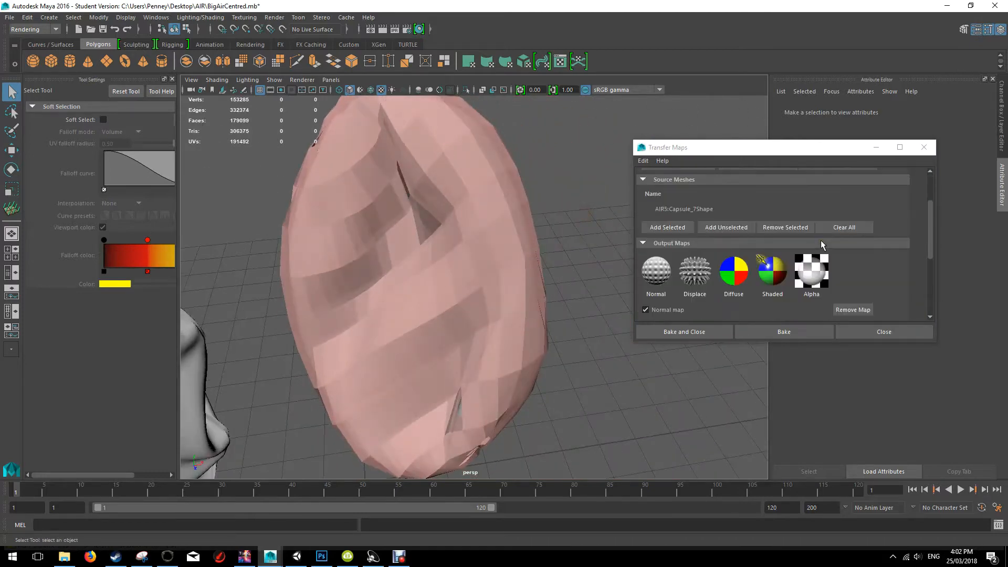
scroll(822, 245, down, 1)
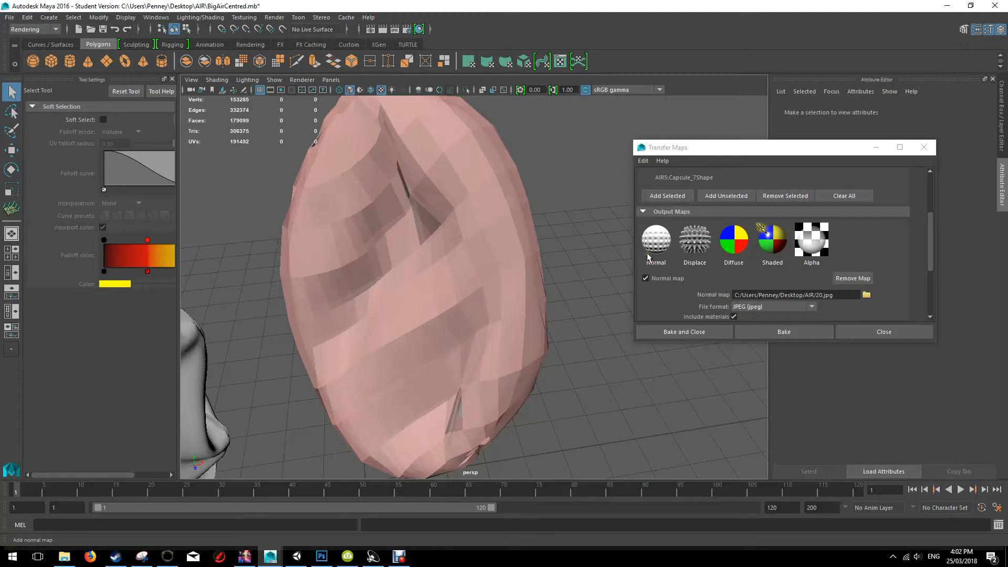
click(866, 296)
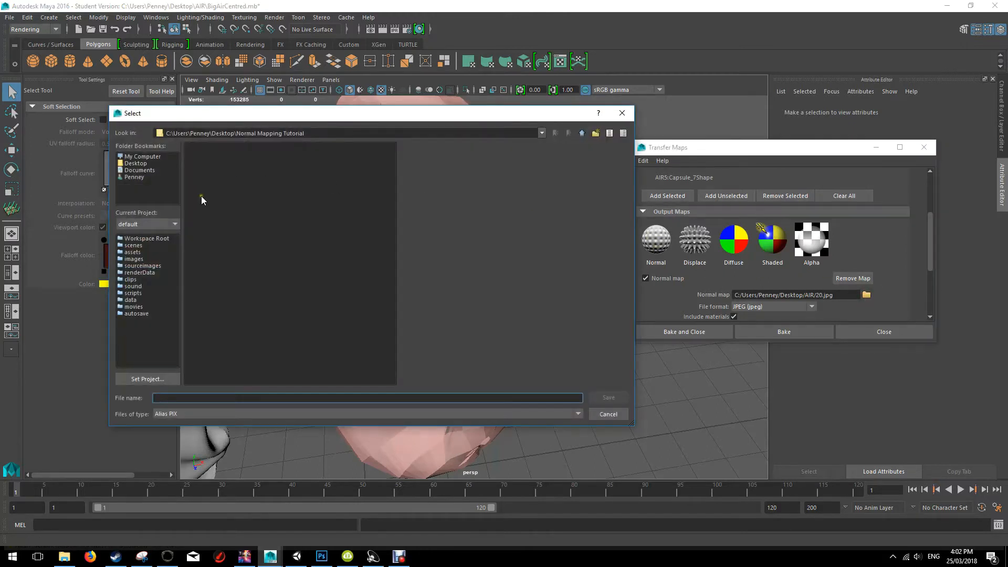
click(134, 164)
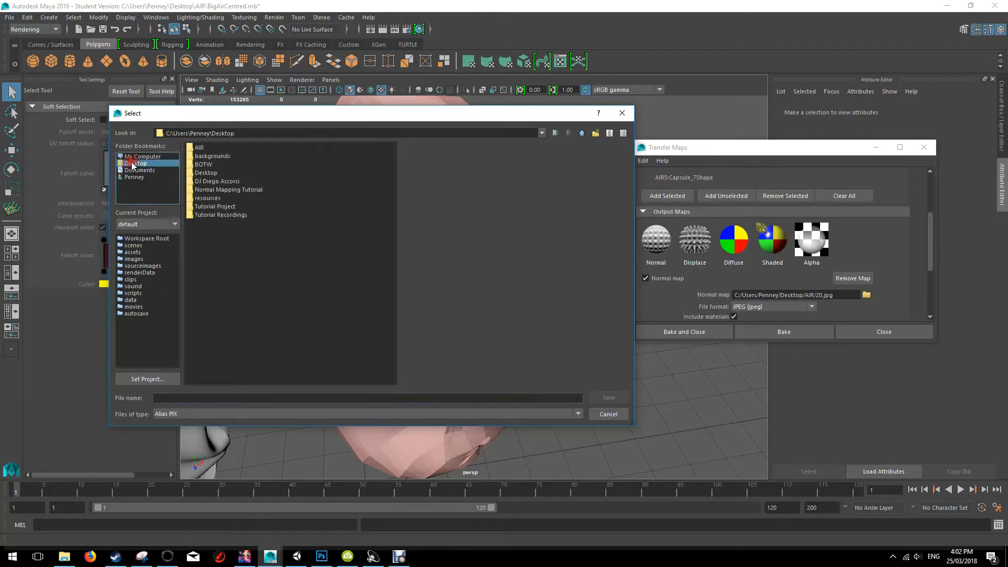
double_click(222, 207)
double_click(212, 156)
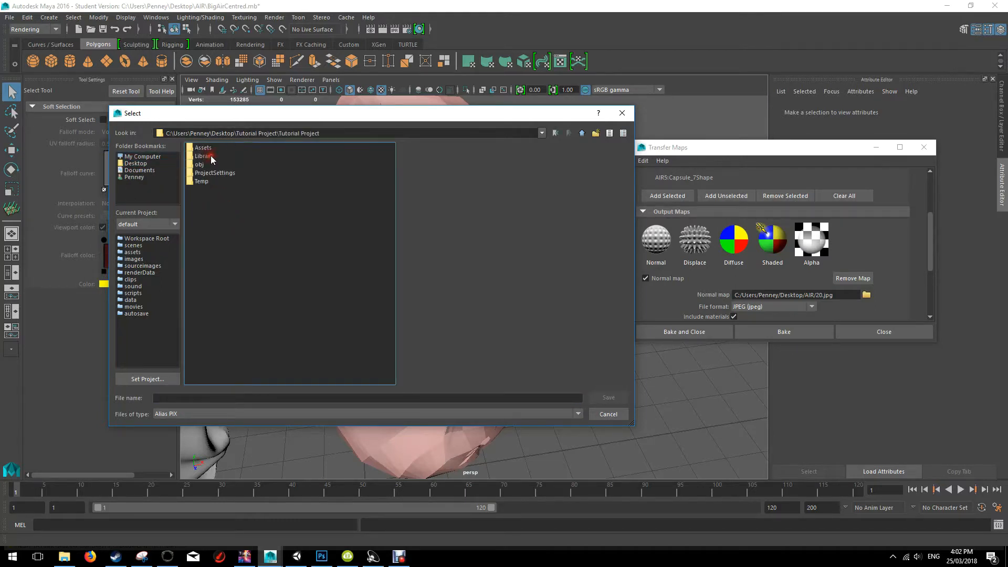
double_click(204, 148)
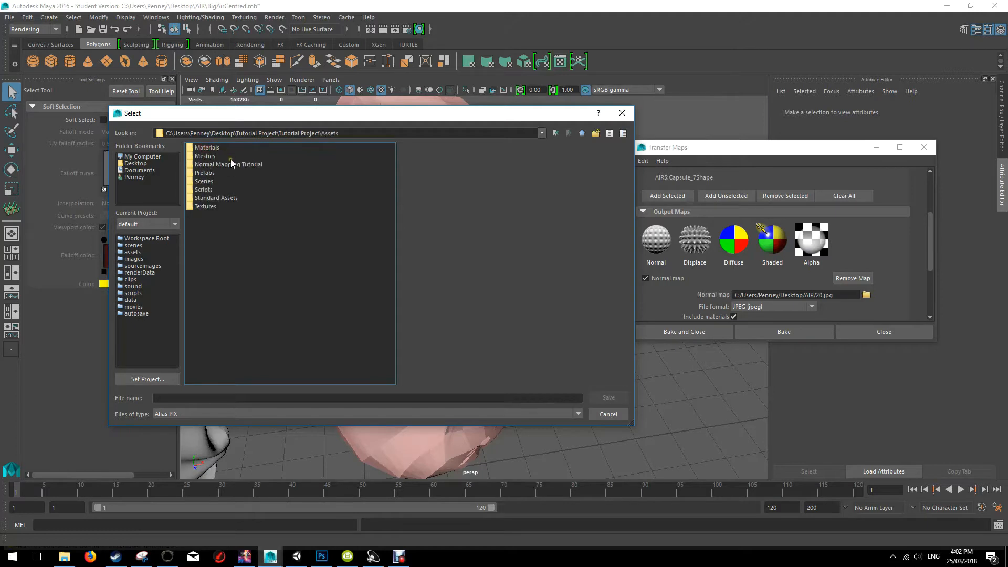
double_click(227, 164)
Name the normal map output file Normals, set its type to JPEG, and save the path
click(173, 400)
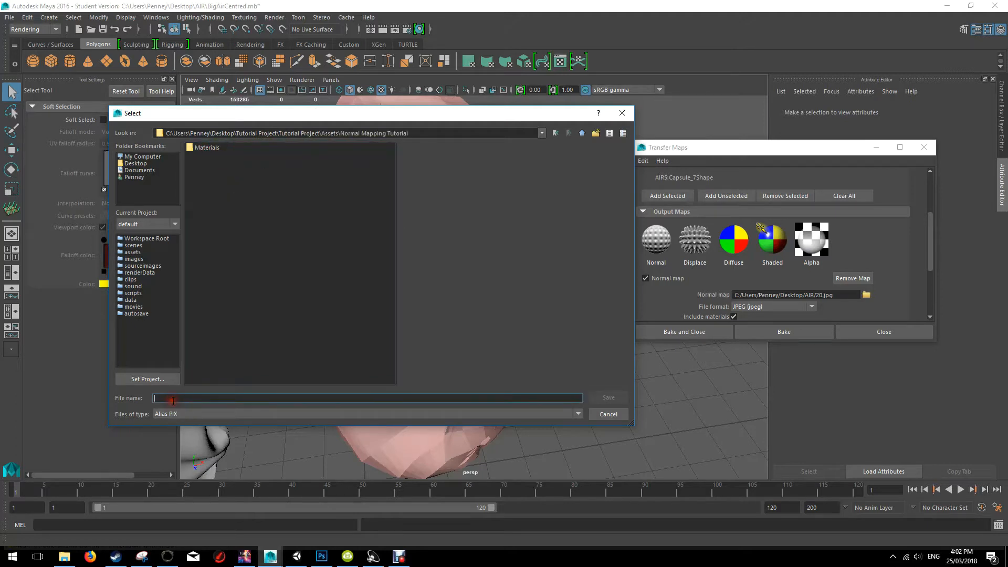
text(Normals)
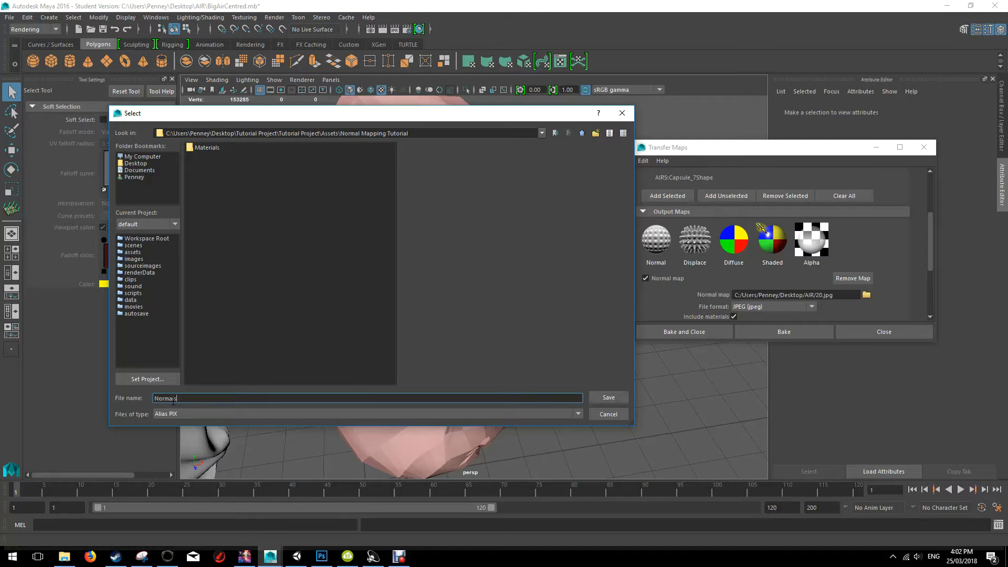
click(176, 413)
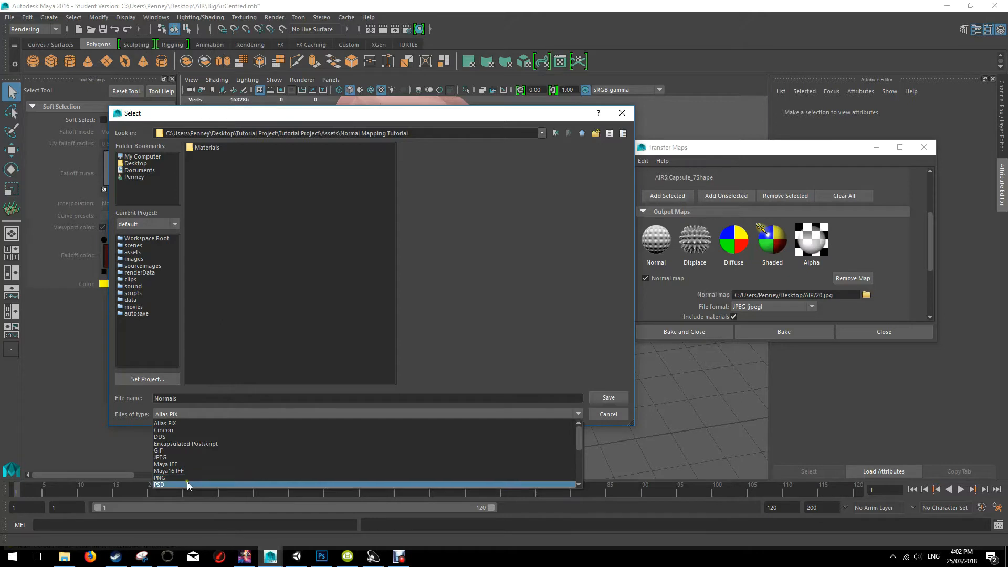
click(175, 459)
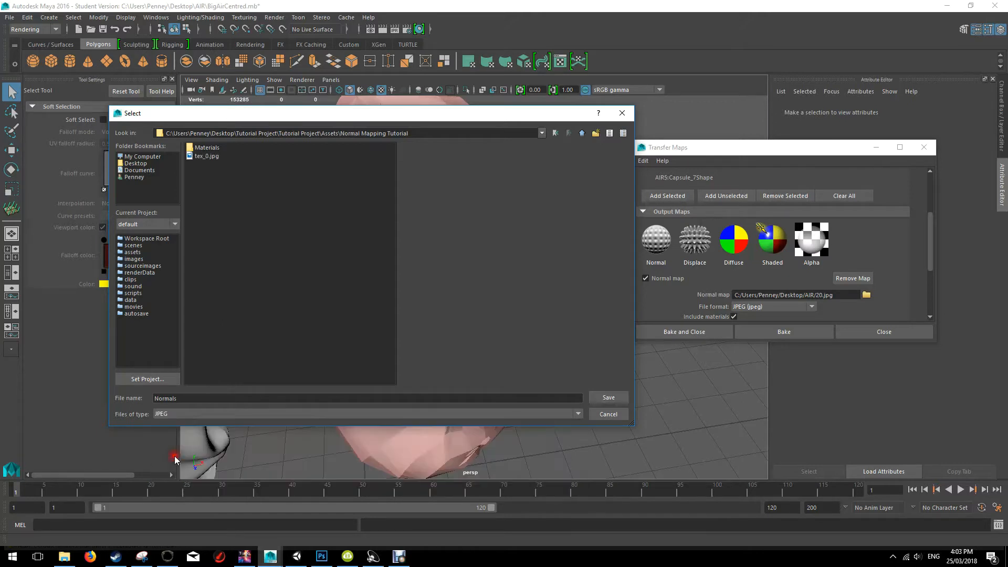
click(608, 398)
mouse_move(577, 325)
alt+mouse_down()
mouse_move(588, 300)
mouse_move(582, 315)
alt+mouse_up()
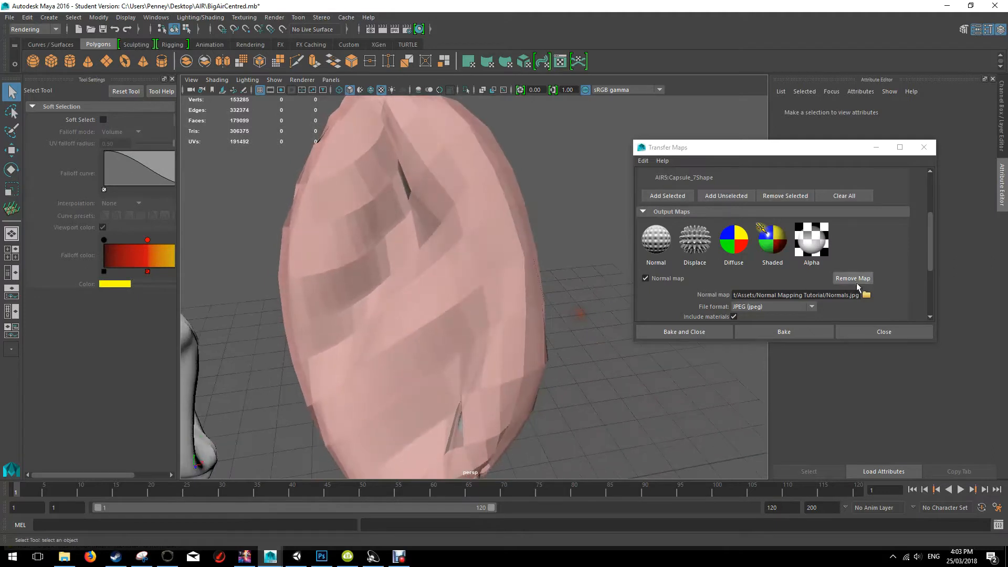
Review the normal map's map space, the shader connection options, and the common output size and sampling settings
scroll(851, 281, down, 2)
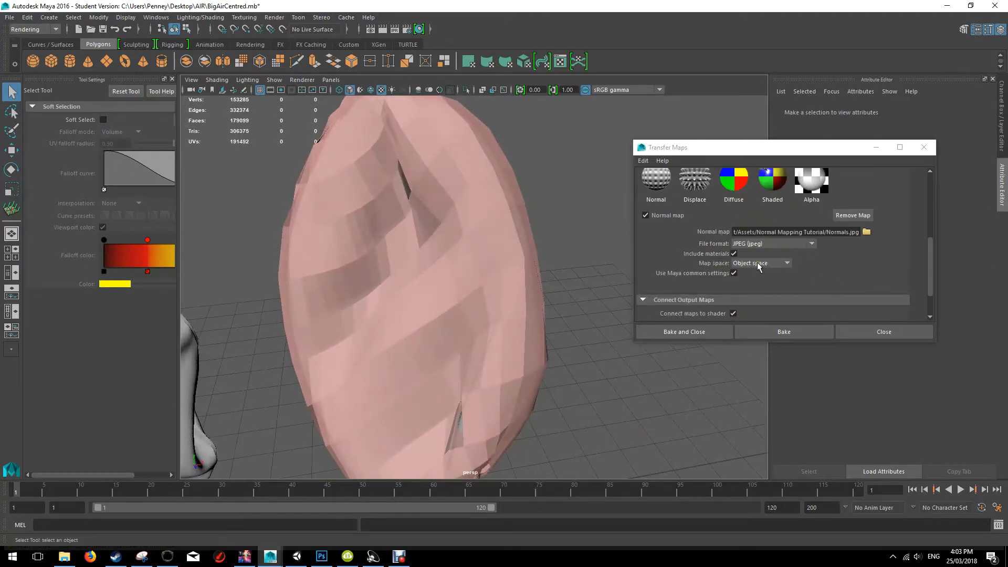
click(761, 266)
click(768, 266)
scroll(790, 260, down, 1)
scroll(791, 260, down, 1)
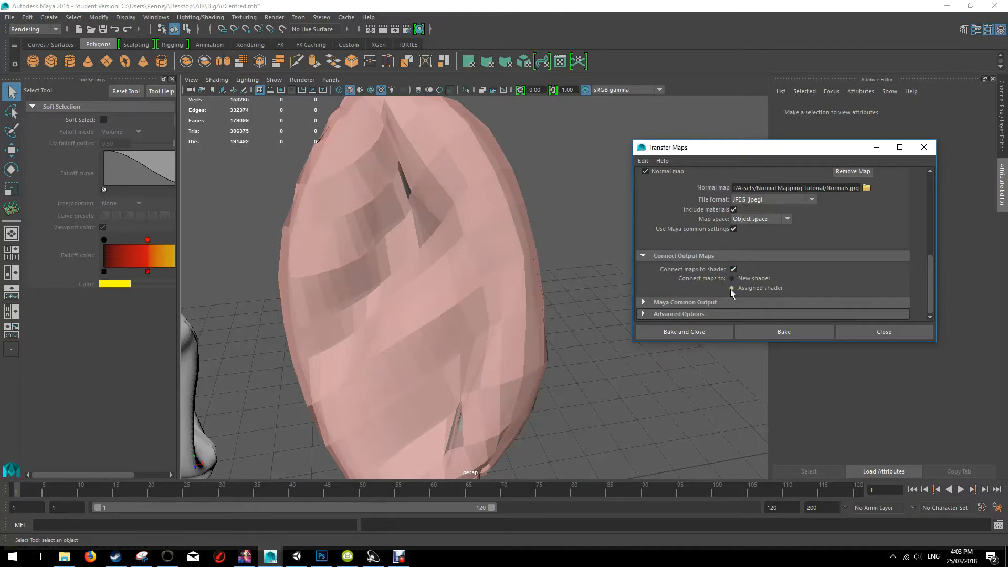
click(643, 303)
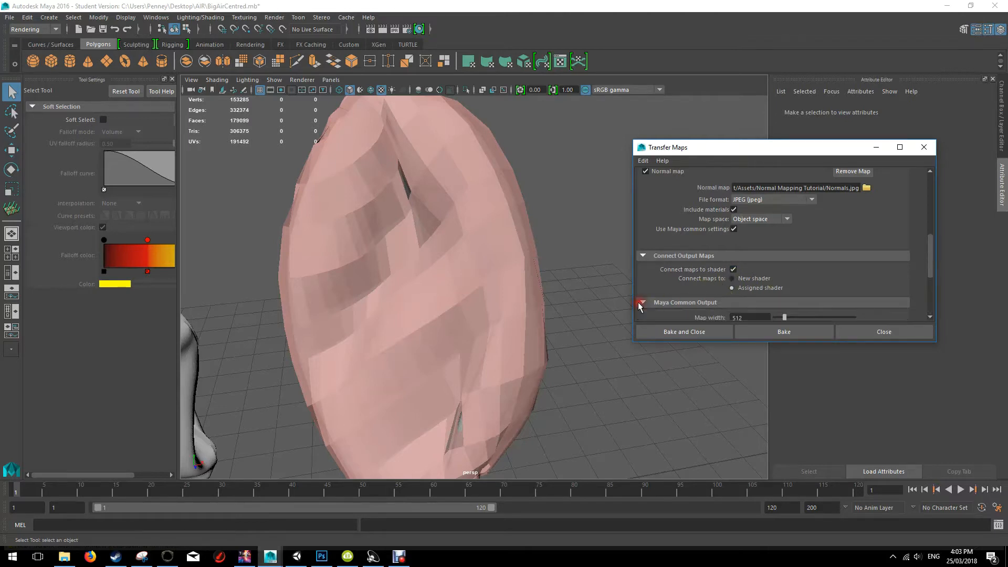
scroll(792, 284, down, 3)
scroll(792, 284, down, 2)
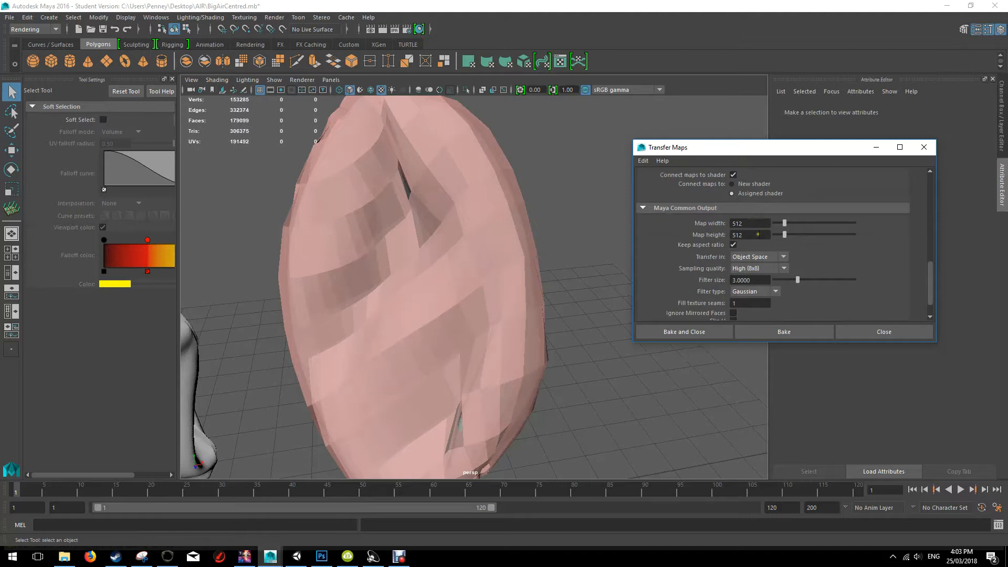
scroll(758, 236, down, 2)
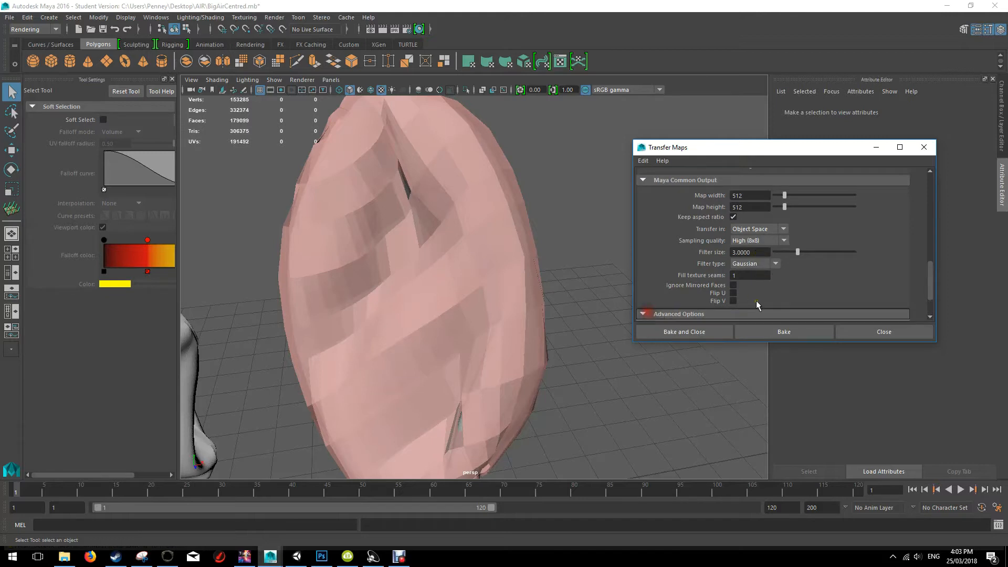
Bake the normal map with Closest to Envelope searching and Geometry Normals matching, and select the reduced capsule
click(652, 313)
click(794, 279)
click(794, 280)
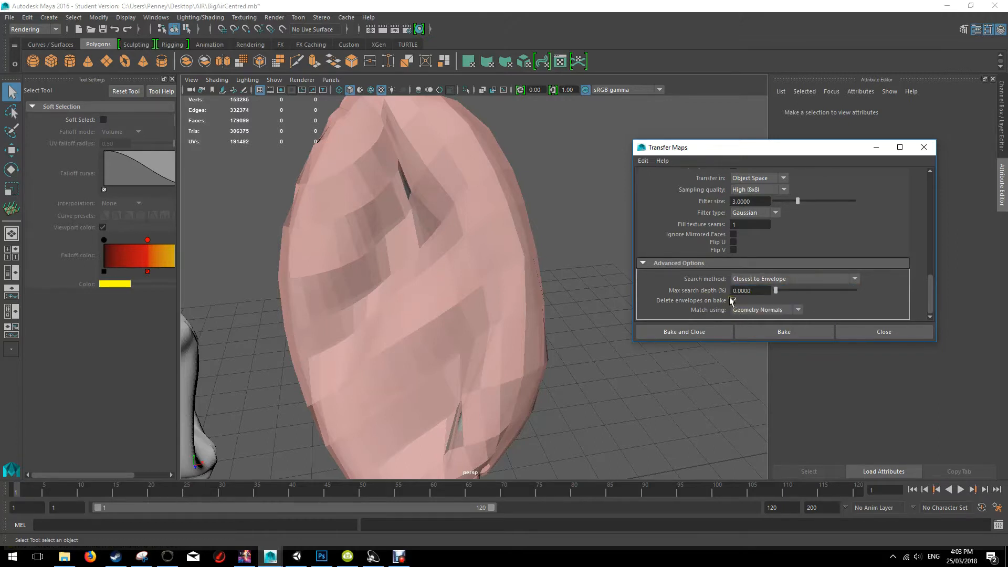
click(769, 314)
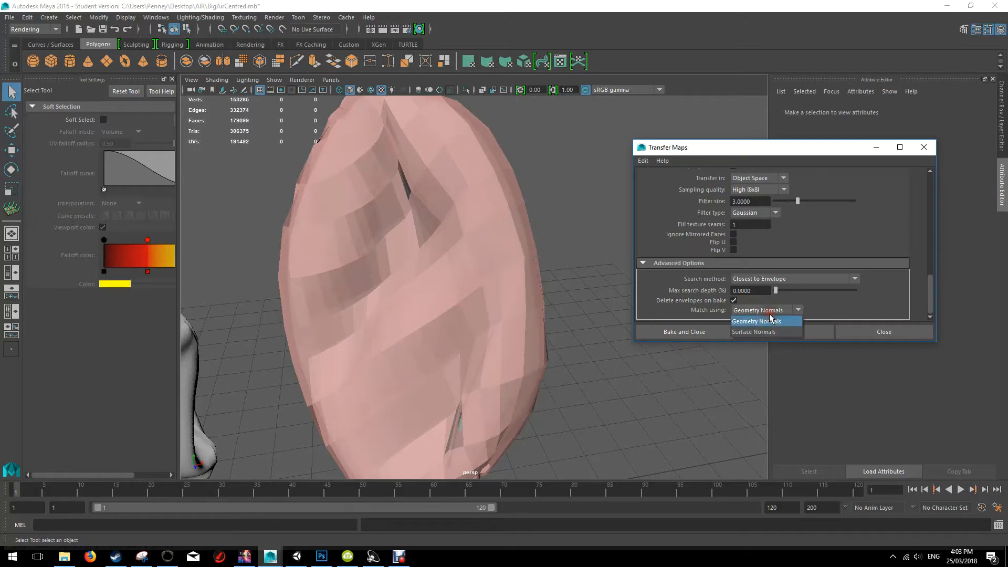
click(769, 311)
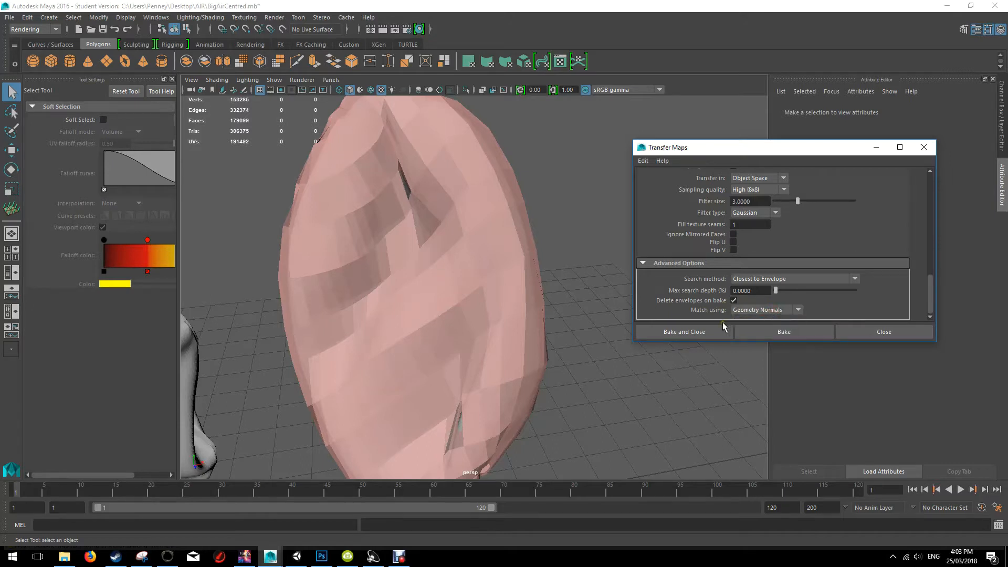
click(784, 334)
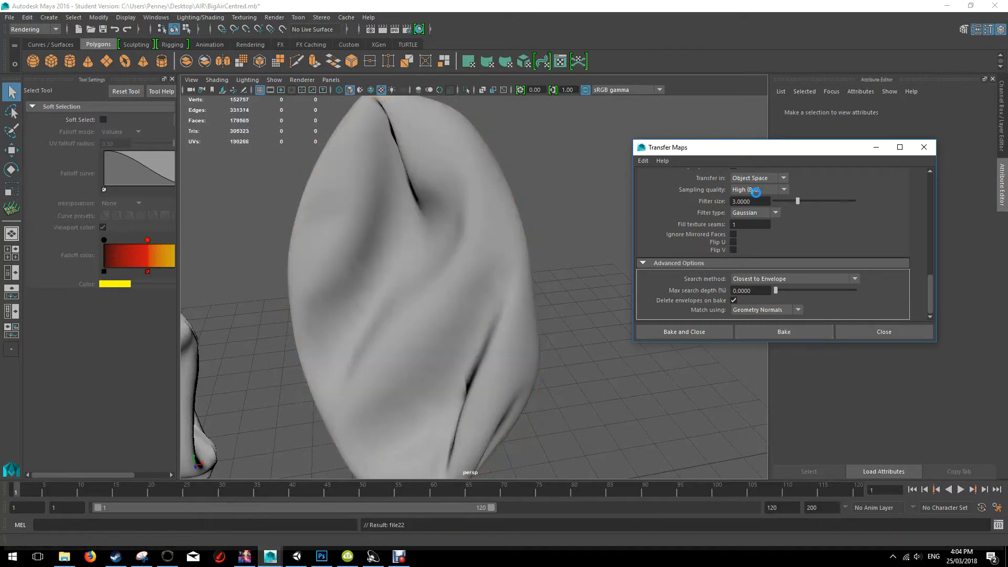
click(379, 259)
click(411, 235)
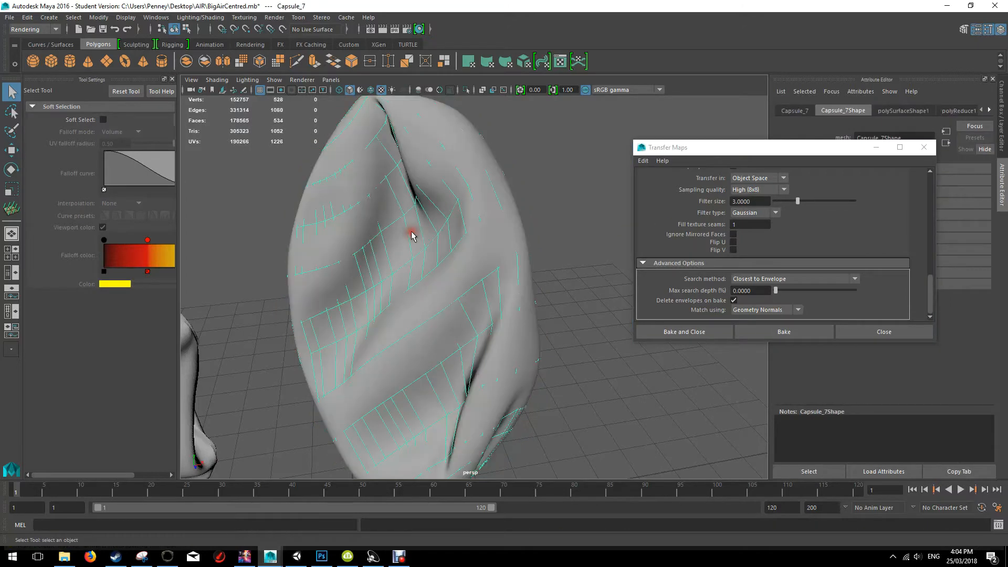
Move the reduced capsule sideways off the high-poly capsule so the two stand side by side
key(w)
drag(473, 305, 667, 377)
alt+right_drag(667, 376, 583, 336)
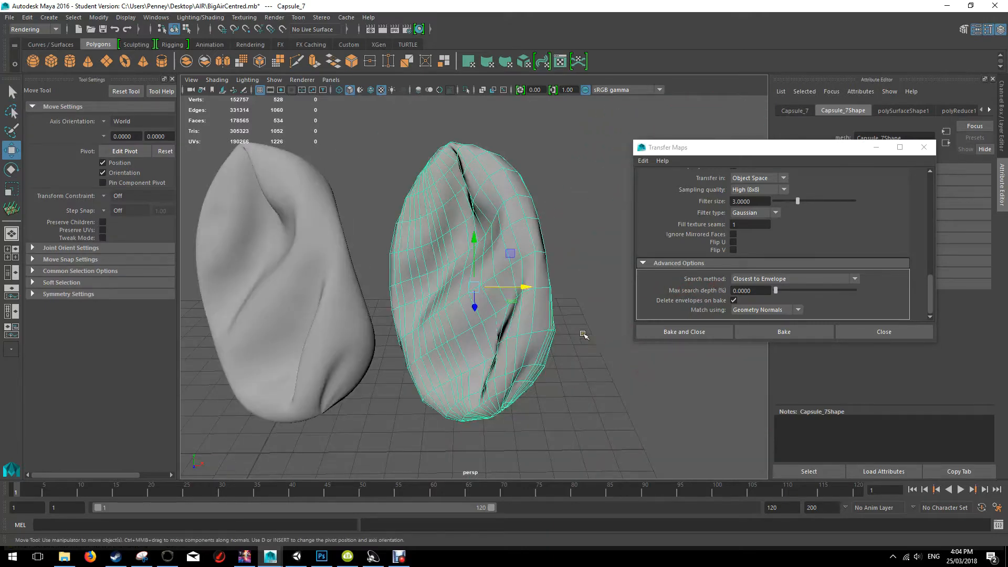
Compare the surface and silhouette of the reduced capsule with the high-poly capsule from several angles and distances
click(567, 195)
mouse_move(510, 229)
alt+mouse_down()
mouse_move(522, 247)
mouse_move(515, 214)
alt+mouse_up()
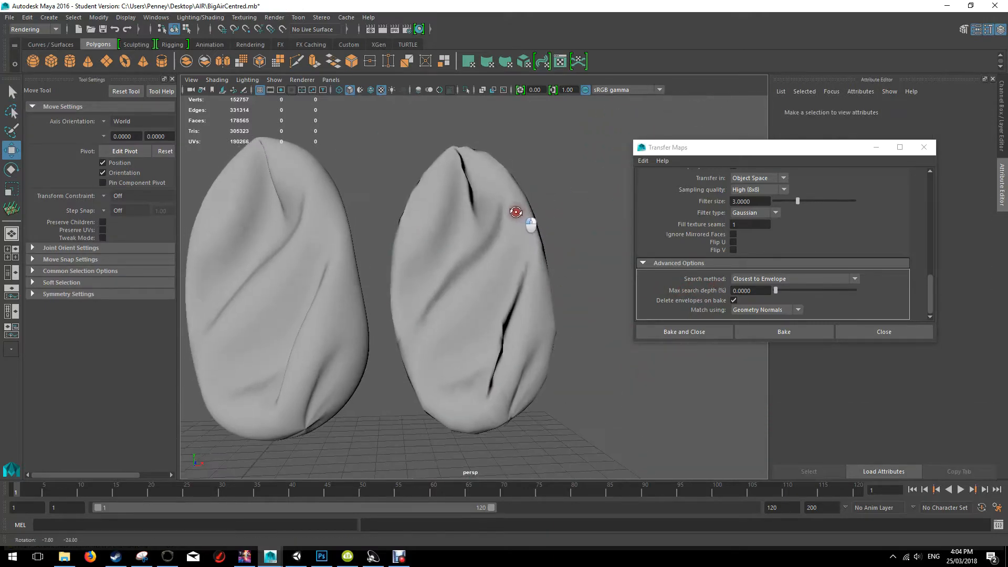
alt+drag(469, 263, 434, 281)
click(497, 276)
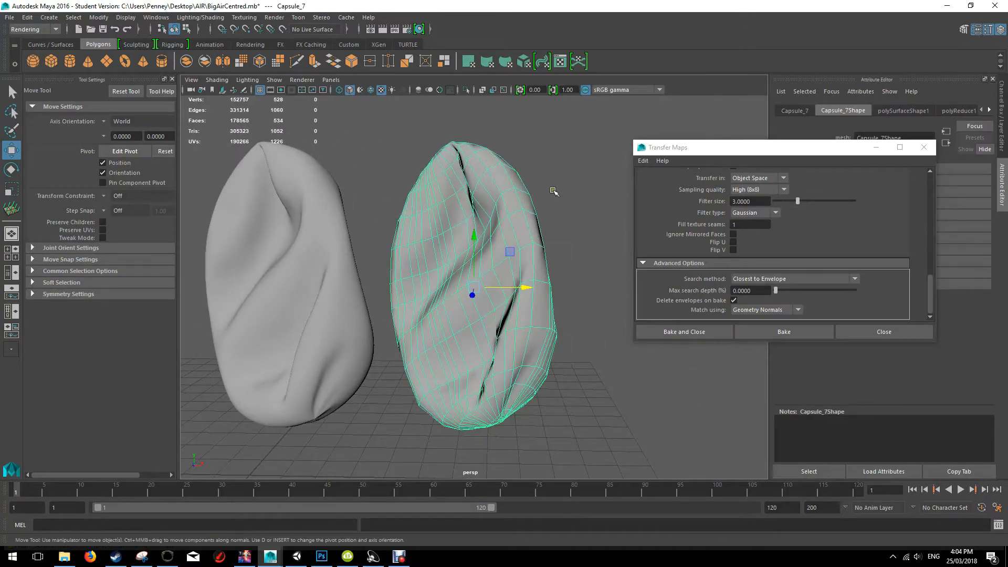
alt+drag(498, 270, 436, 241)
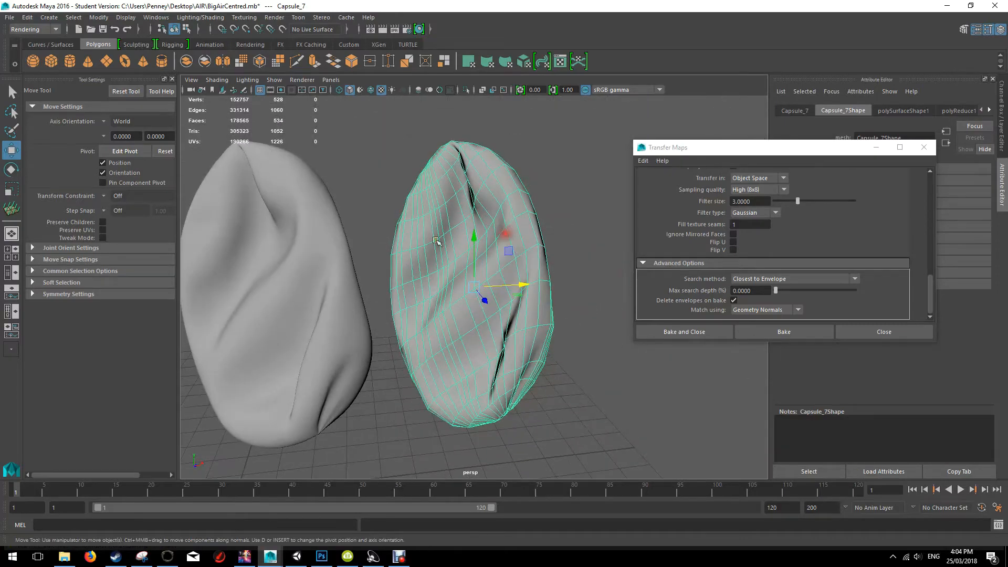
alt+drag(386, 264, 467, 257)
click(425, 274)
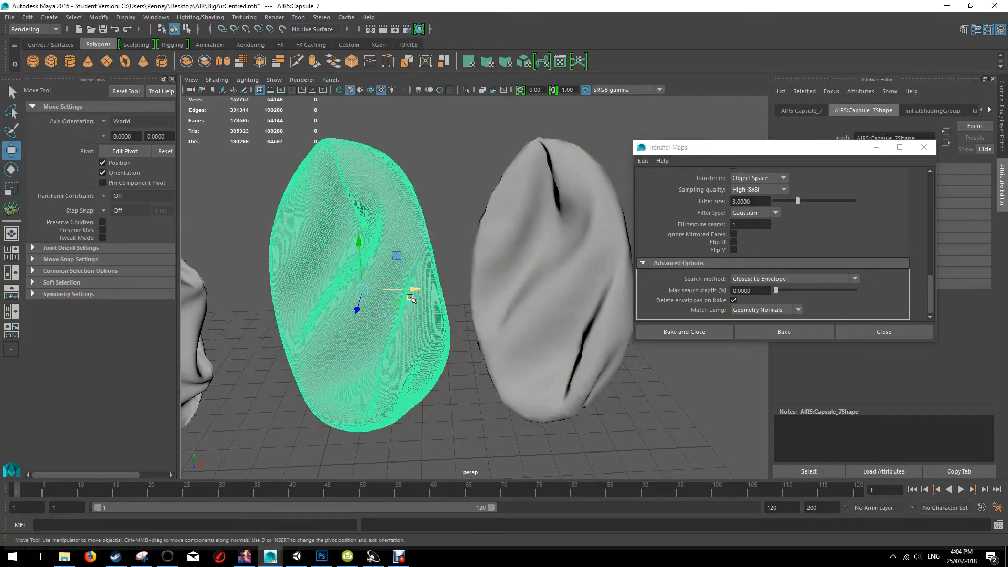
click(532, 228)
alt+drag(533, 228, 348, 206)
click(271, 254)
click(502, 281)
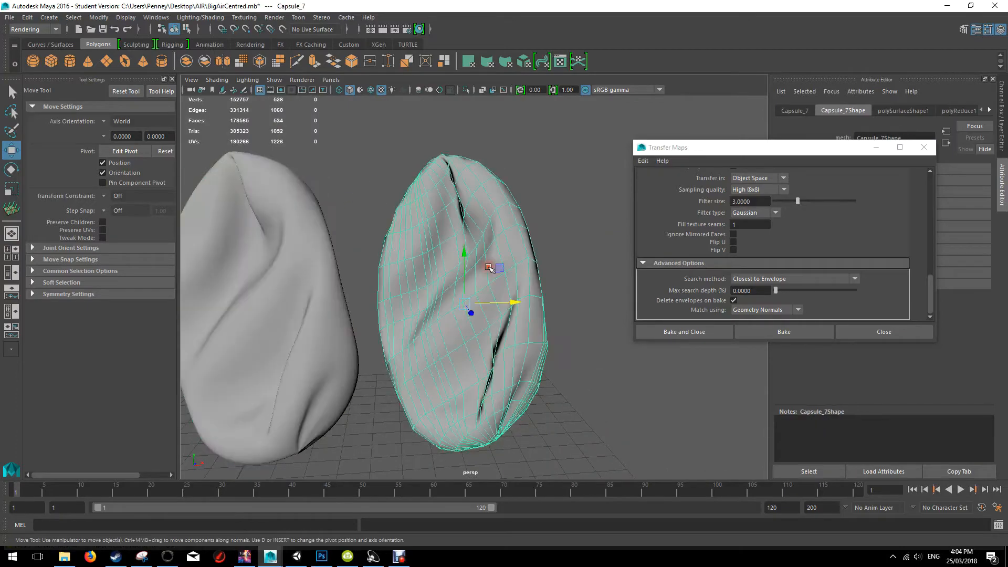
scroll(519, 277, up, 3)
scroll(518, 278, up, 3)
scroll(519, 278, down, 3)
alt+drag(518, 279, 473, 304)
scroll(433, 301, down, 5)
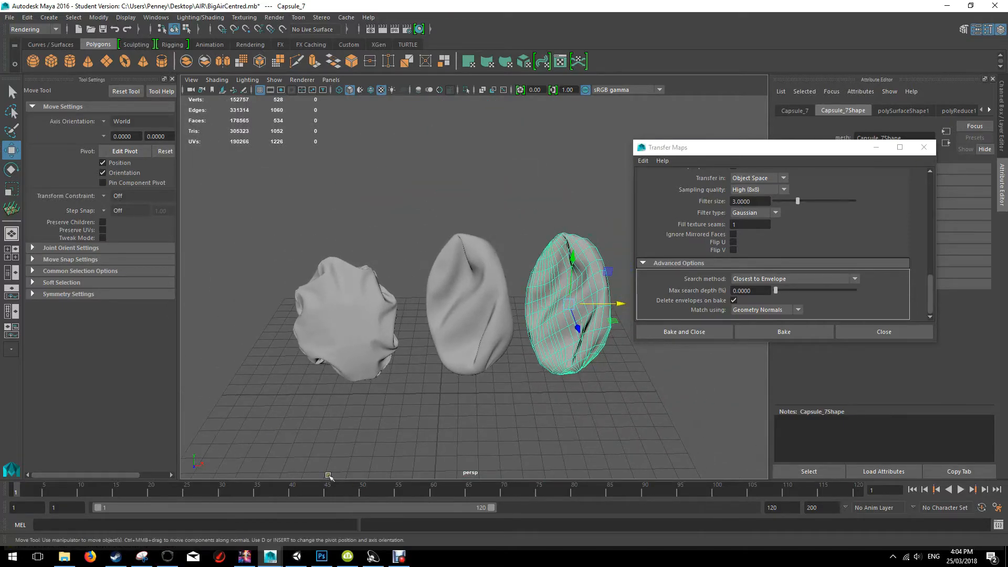
Switch to File Explorer and go from the Desktop through Tutorial Project's Assets folder to its Normal Mapping Tutorial folder
click(64, 559)
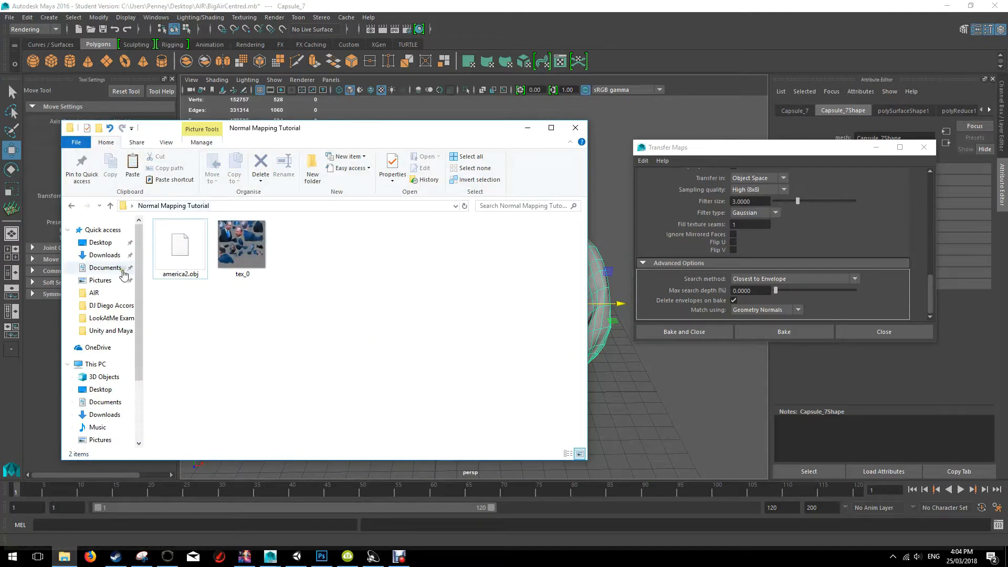
click(105, 242)
double_click(196, 315)
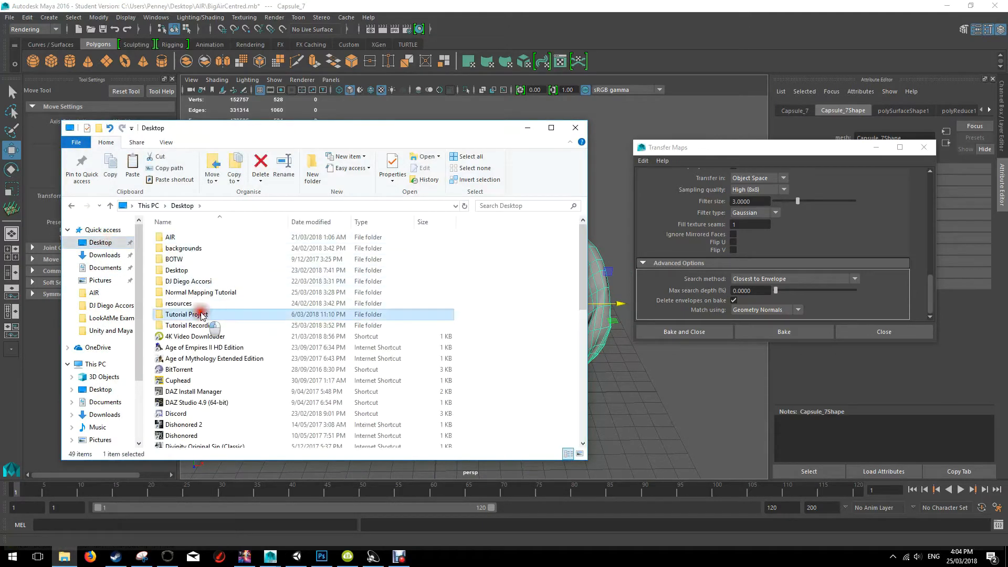
click(190, 248)
double_click(190, 248)
double_click(188, 237)
double_click(203, 258)
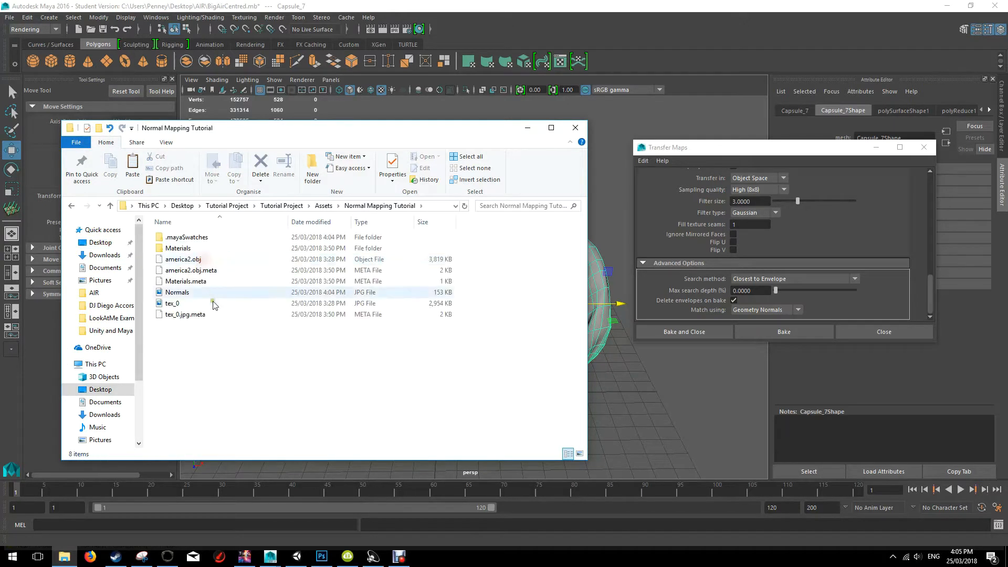
Show the folder's files as thumbnails, inspect the baked Normals image at full size, and close the image and folder
right_click(209, 340)
mouse_move(238, 351)
click(371, 359)
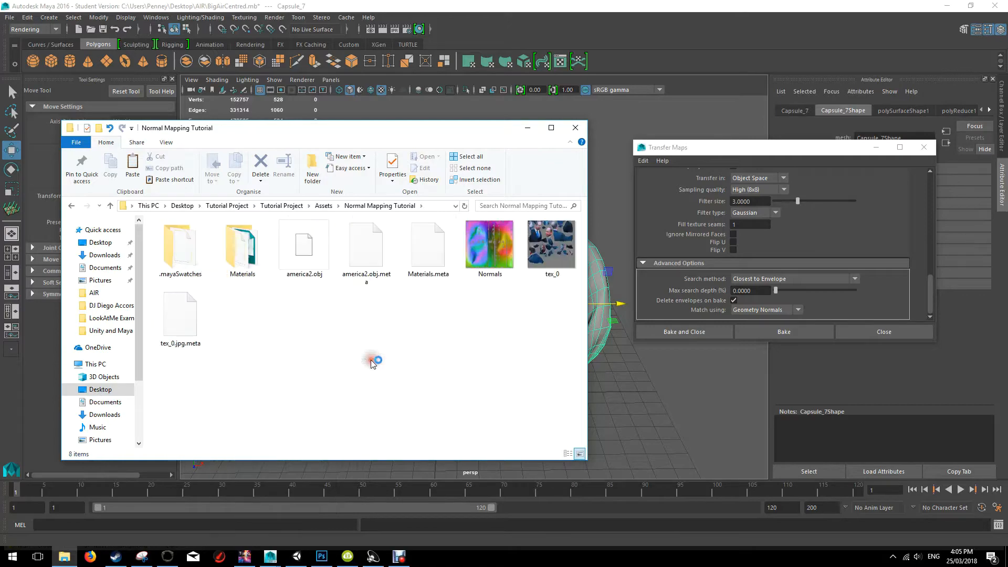
click(489, 250)
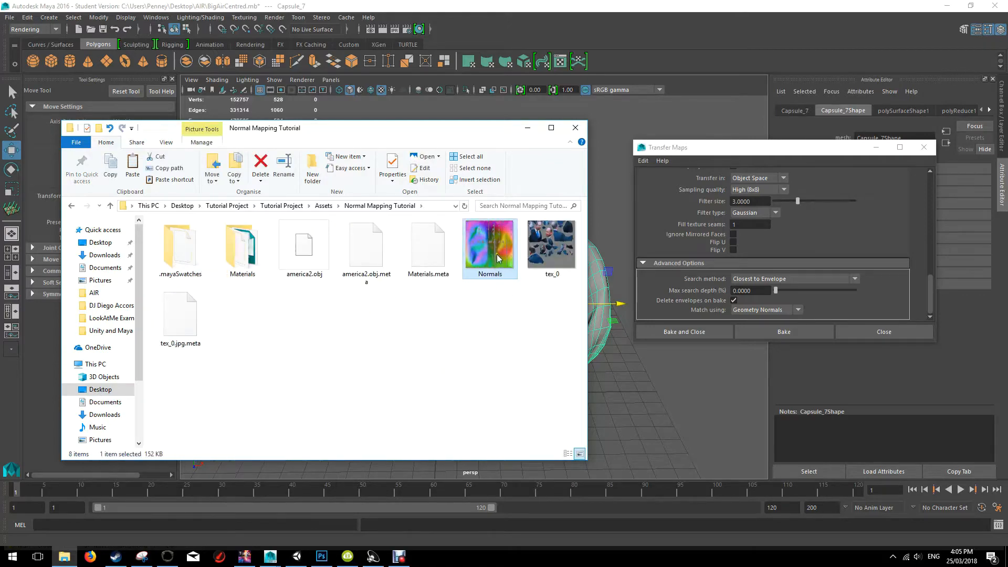
double_click(498, 257)
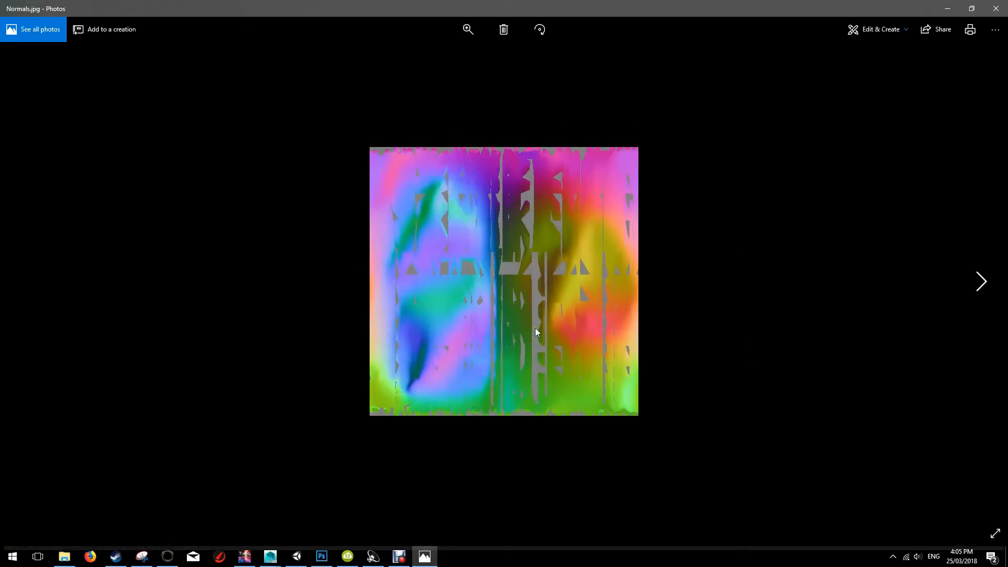
click(996, 8)
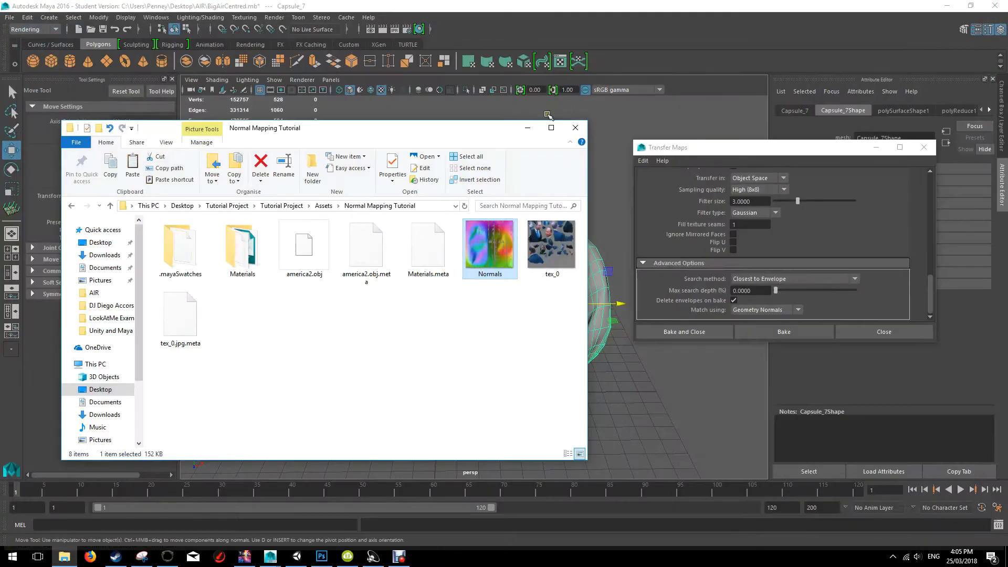
click(575, 127)
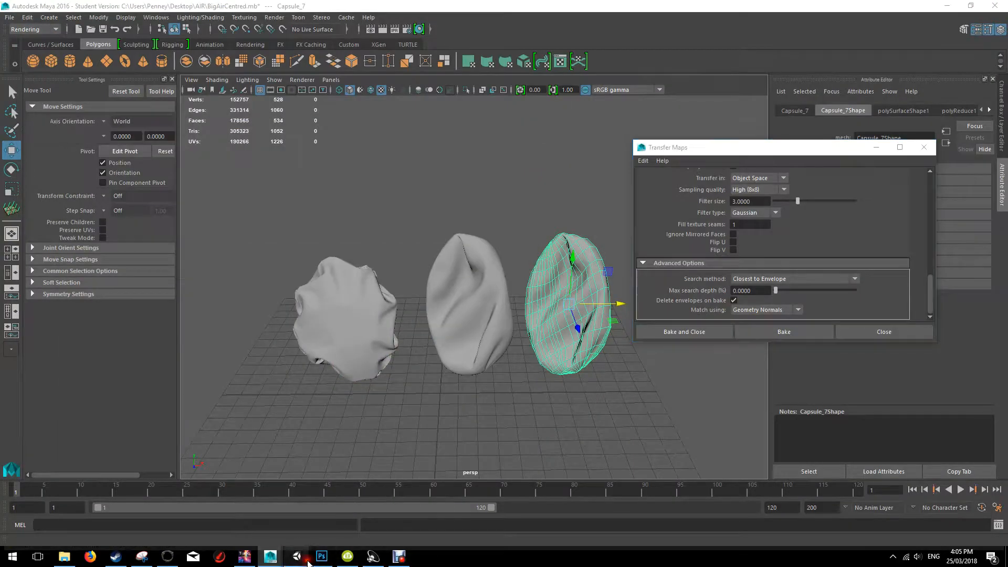
Switch to Unity and examine the normal map assigned to the Air13 capsule's material
click(297, 556)
click(467, 224)
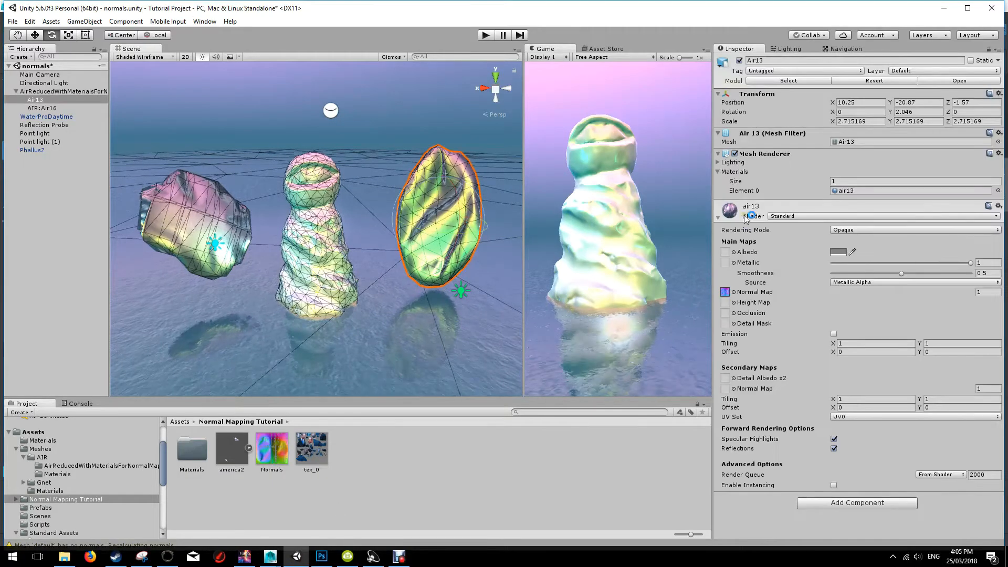
double_click(728, 289)
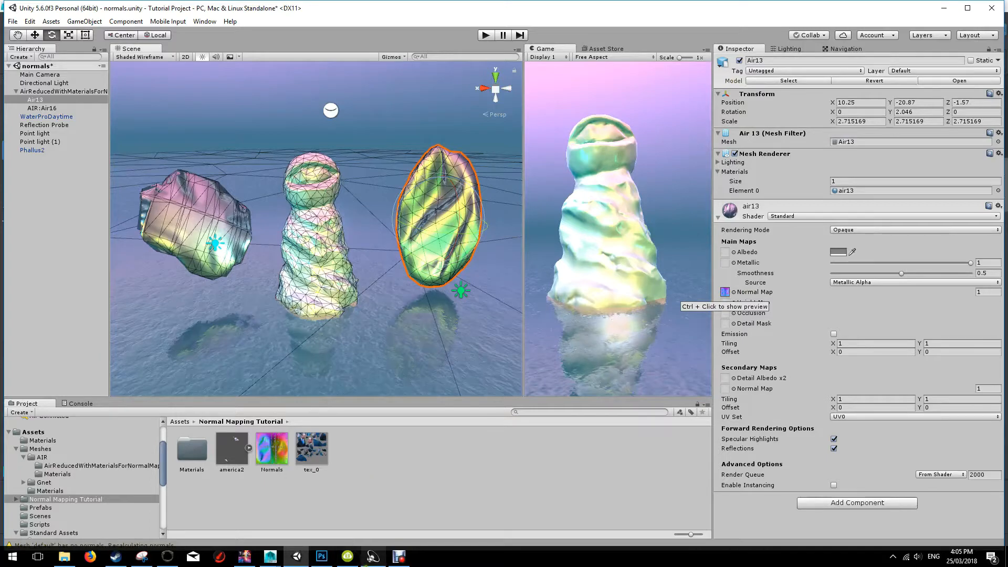
Switch back to Maya and move the high-poly capsule away from the crumpled mesh, toward the reduced capsule
mouse_move(270, 557)
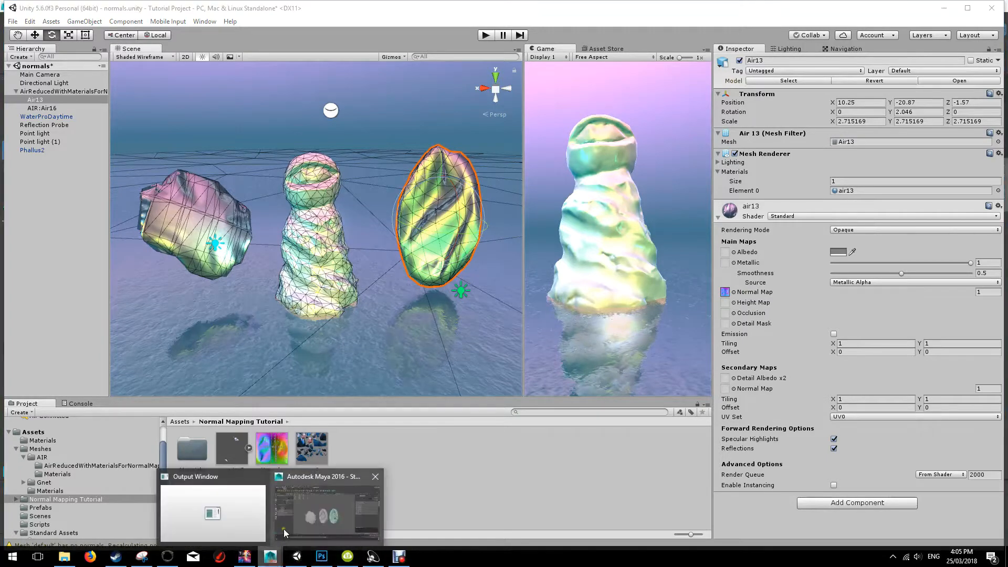
click(311, 506)
click(355, 278)
key(f)
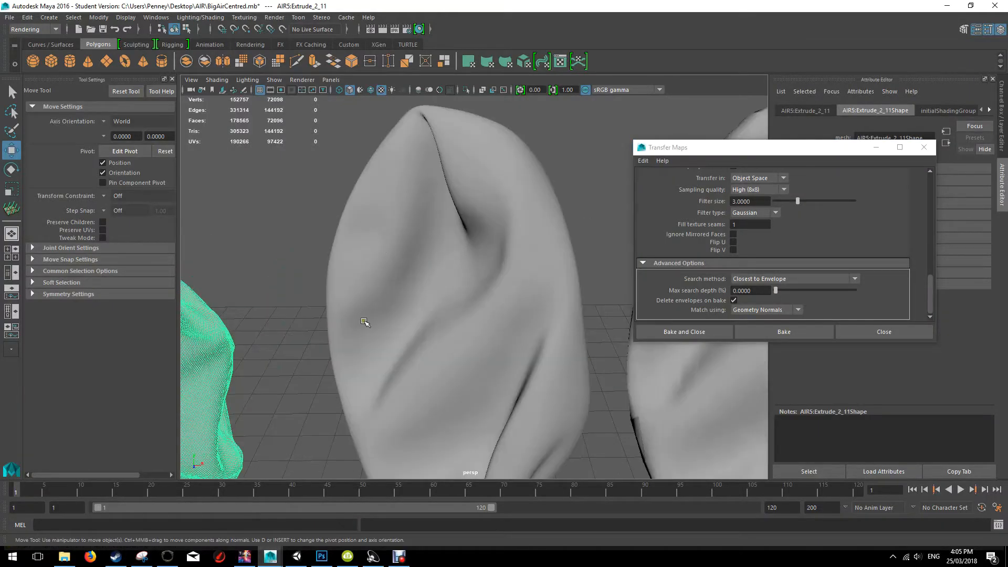
scroll(626, 276, down, 5)
alt+middle_drag(626, 276, 429, 293)
click(428, 295)
drag(460, 303, 621, 307)
Select the crumpled high-poly mesh and close the Transfer Maps window
click(222, 299)
alt+middle_drag(349, 246, 523, 210)
click(521, 255)
click(372, 299)
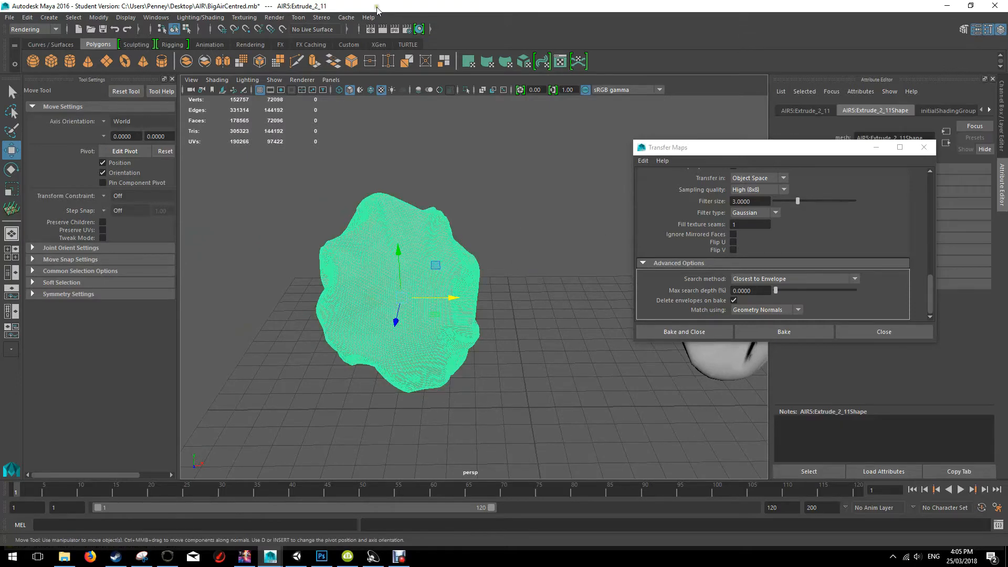
click(914, 153)
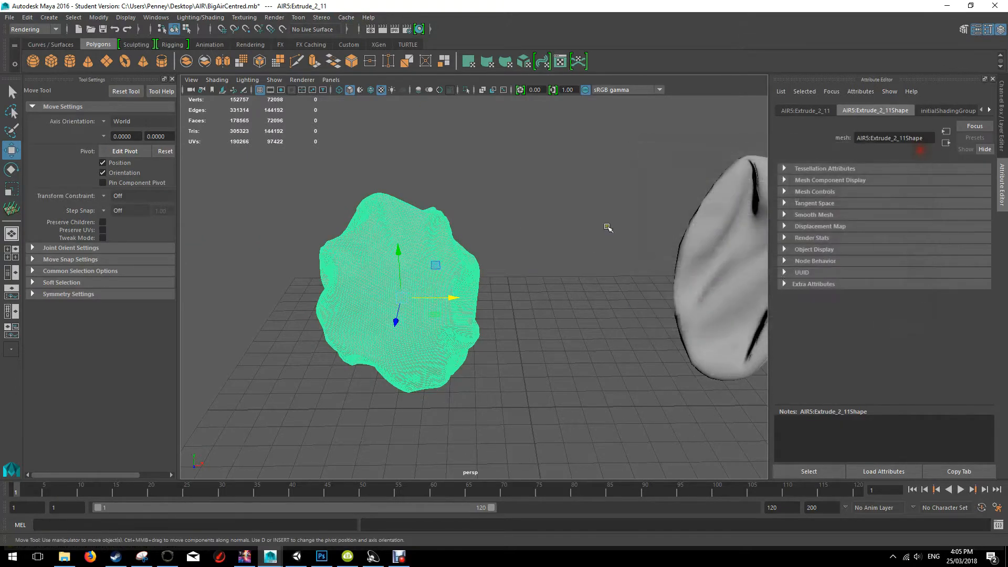
Duplicate the crumpled mesh in place, undoing the copy's trial move, and switch to the Modeling menu set
mouse_move(522, 236)
alt+mouse_down()
mouse_move(547, 227)
mouse_move(507, 241)
alt+mouse_up()
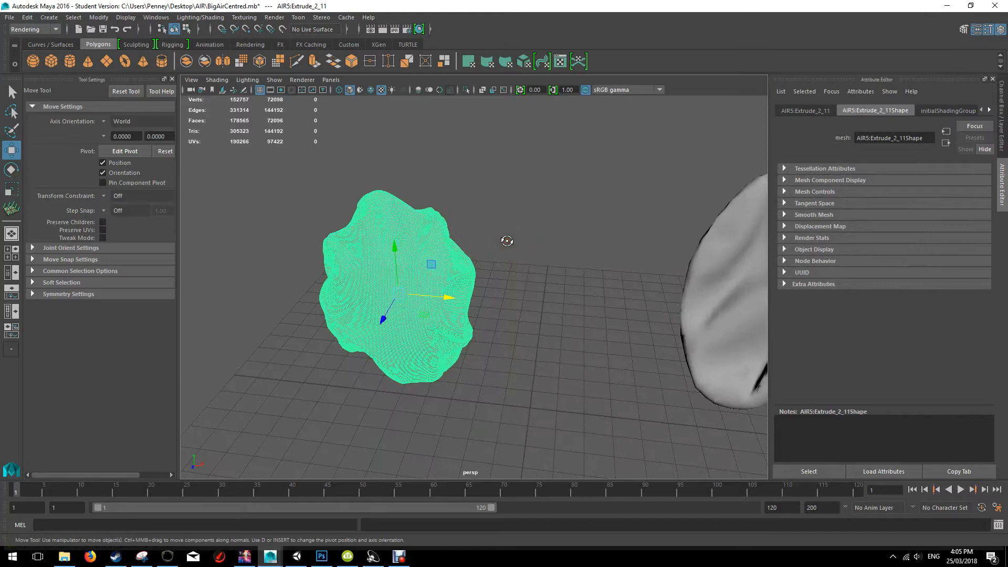
key(ctrl+d)
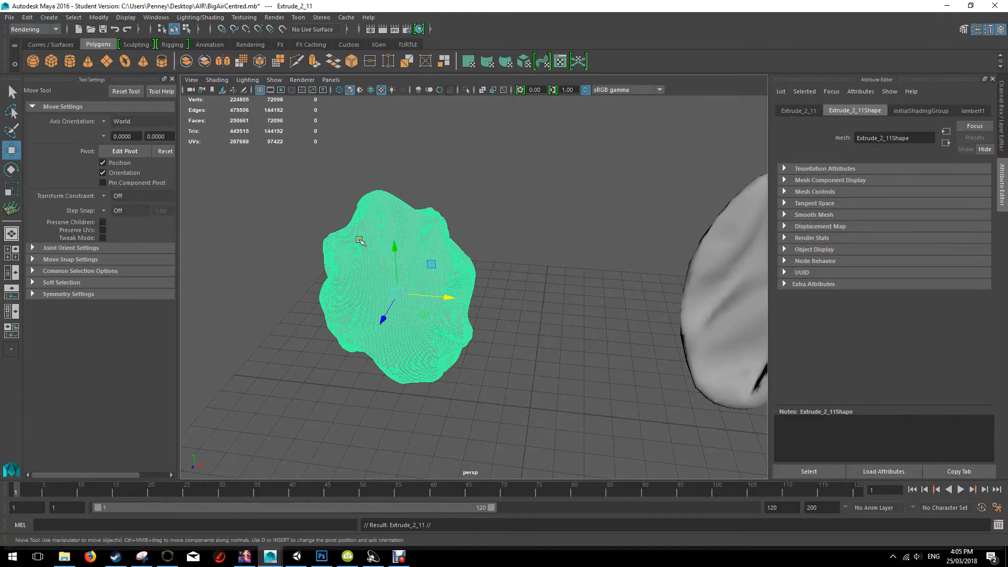
drag(390, 313, 333, 399)
key(ctrl+z)
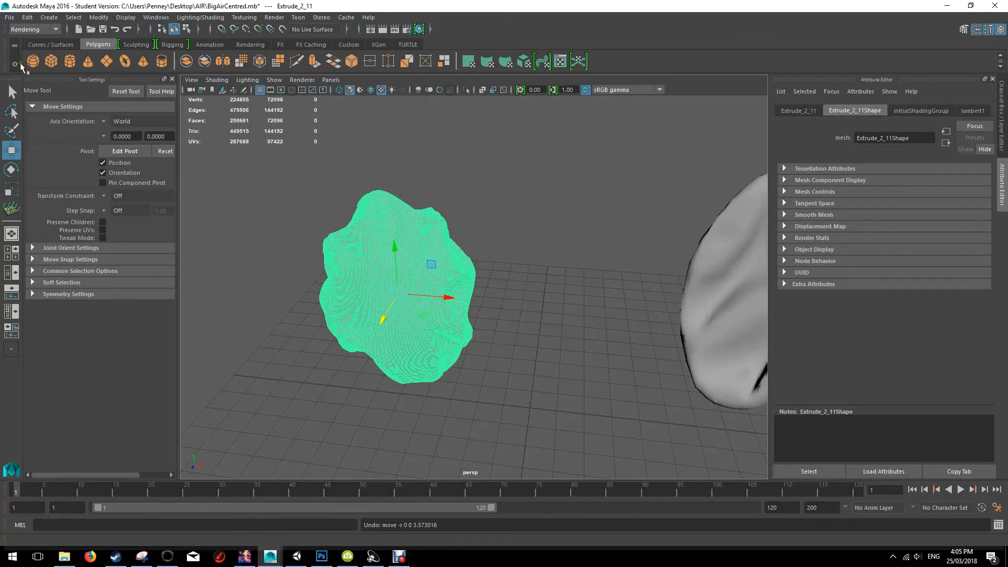
click(33, 29)
click(40, 41)
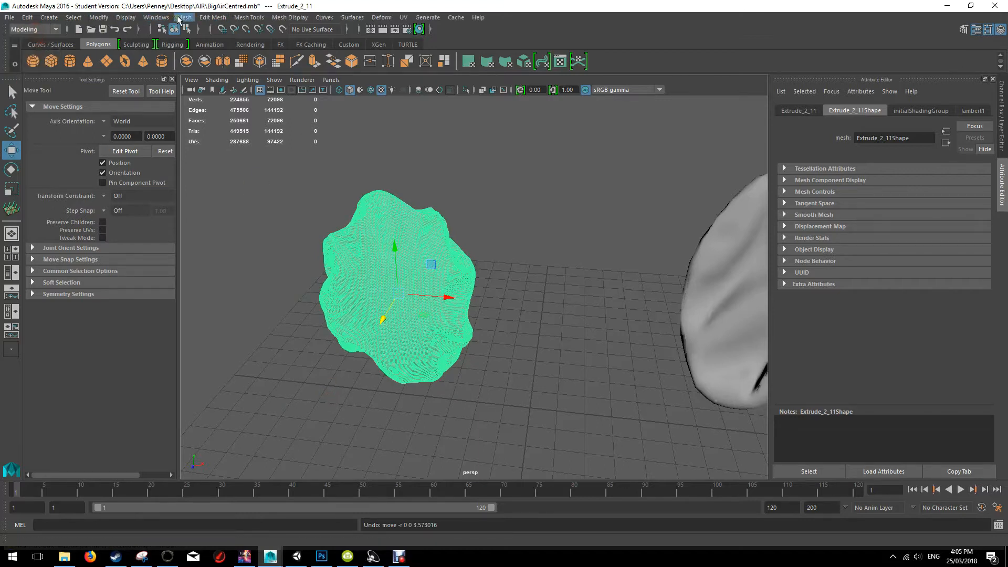
Reduce the duplicated crumpled mesh by 99 percent and inspect the resulting surface
click(184, 17)
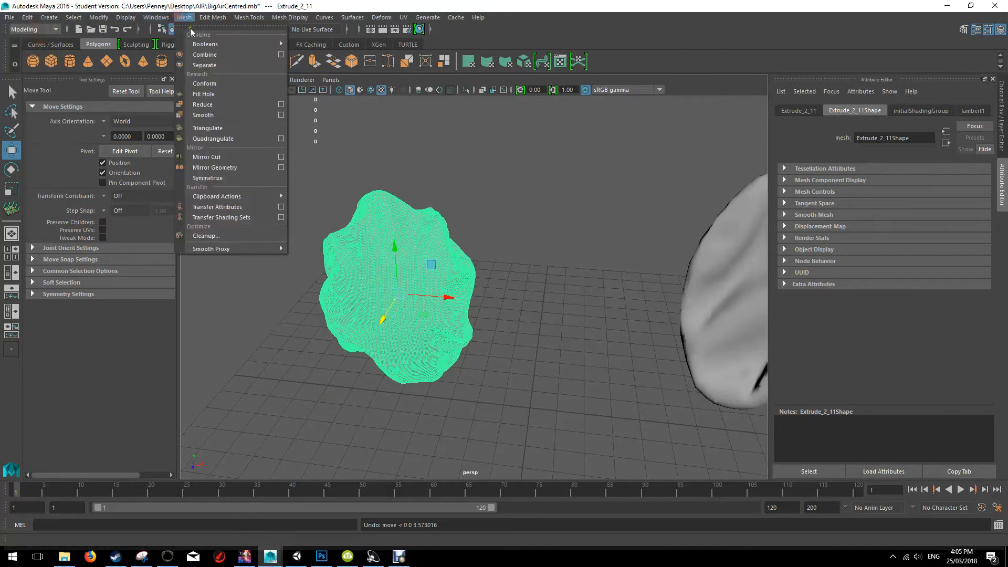
click(244, 105)
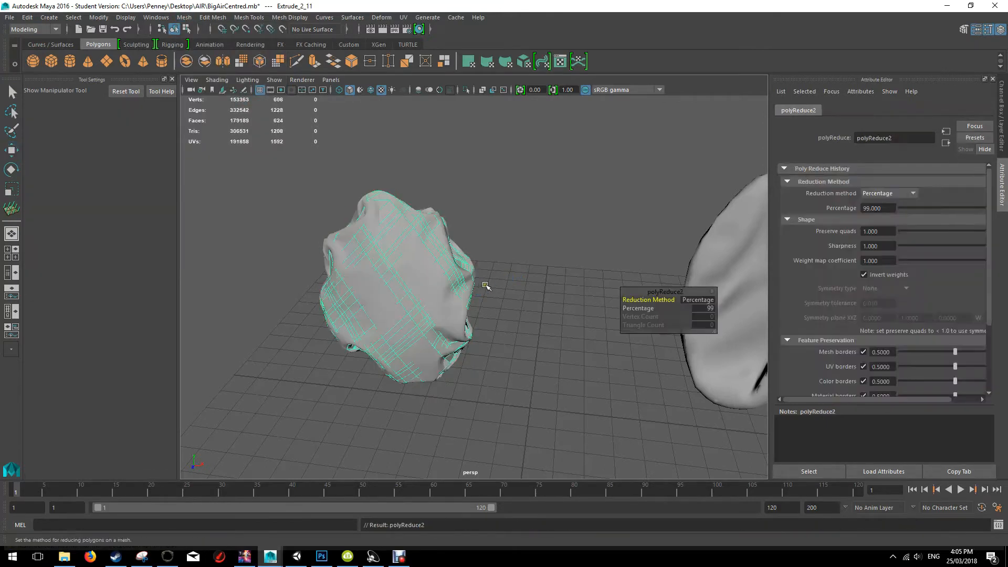
alt+drag(503, 279, 530, 268)
scroll(520, 284, up, 4)
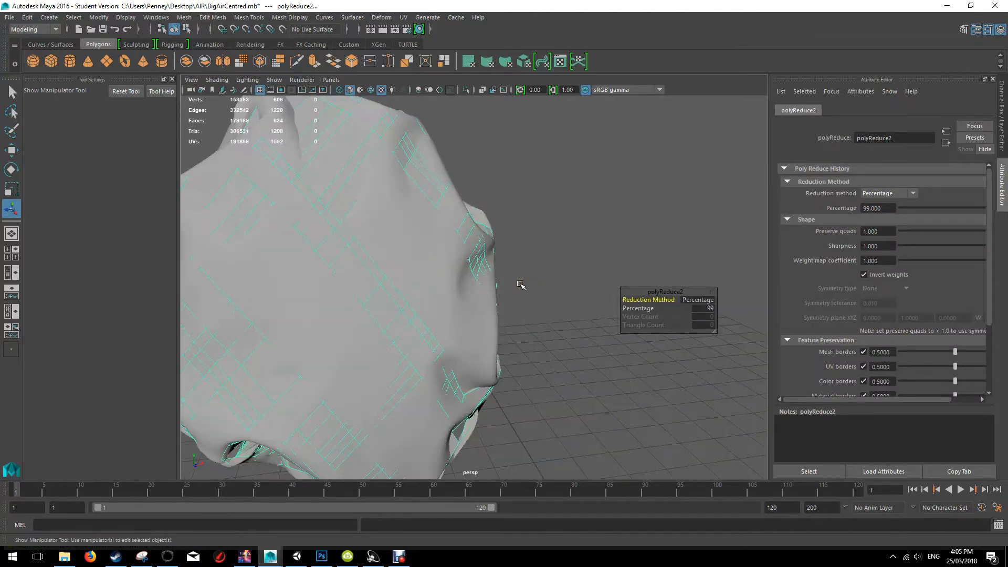
scroll(520, 284, down, 2)
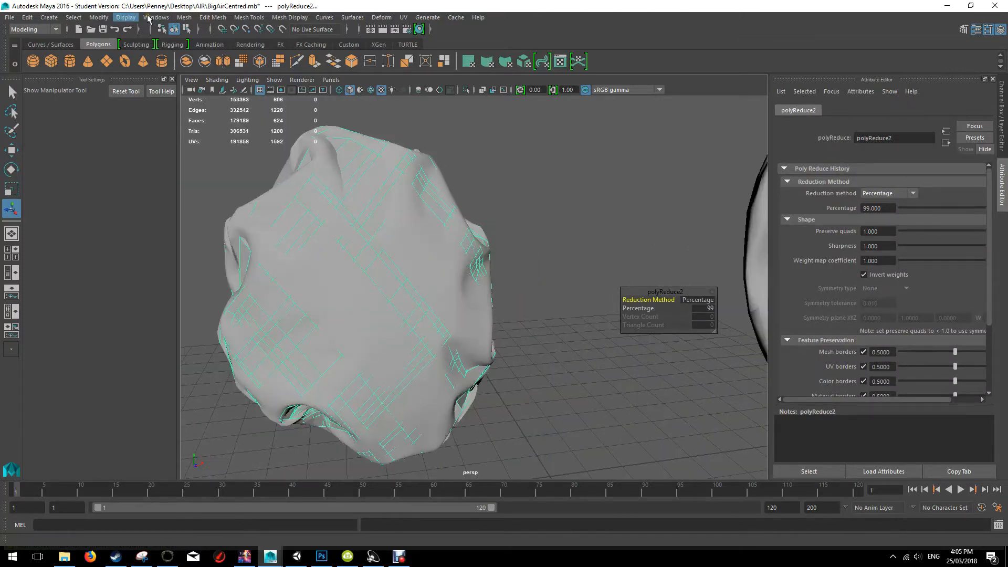
Review the Reduce options for percentage, preserve quads and sharpness, and close them without applying
click(185, 17)
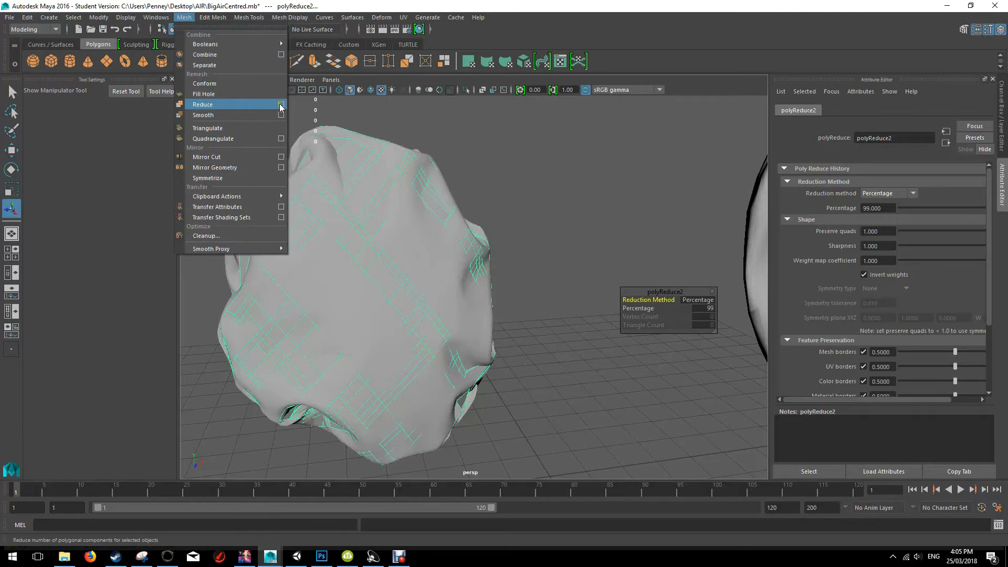
click(281, 104)
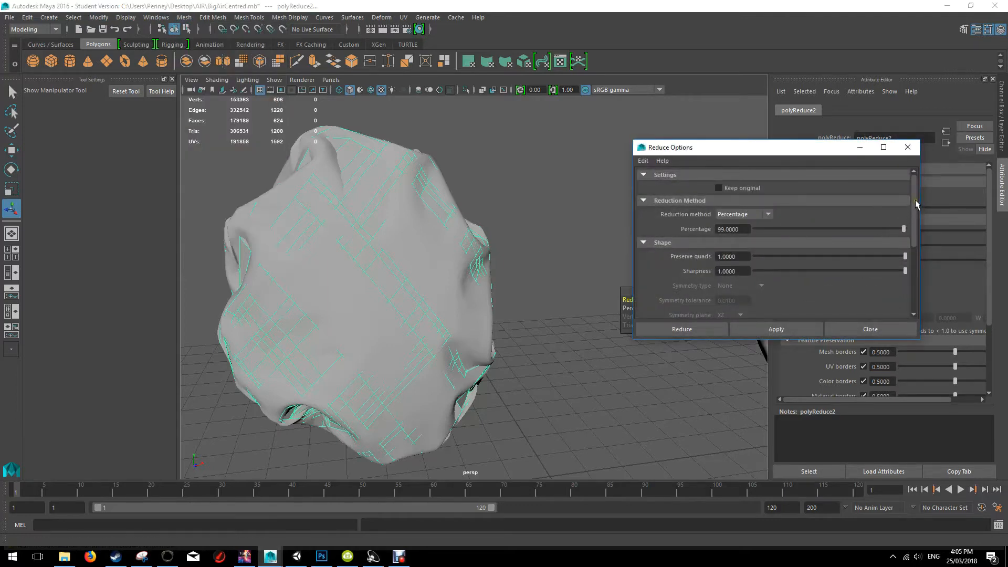
scroll(911, 212, down, 3)
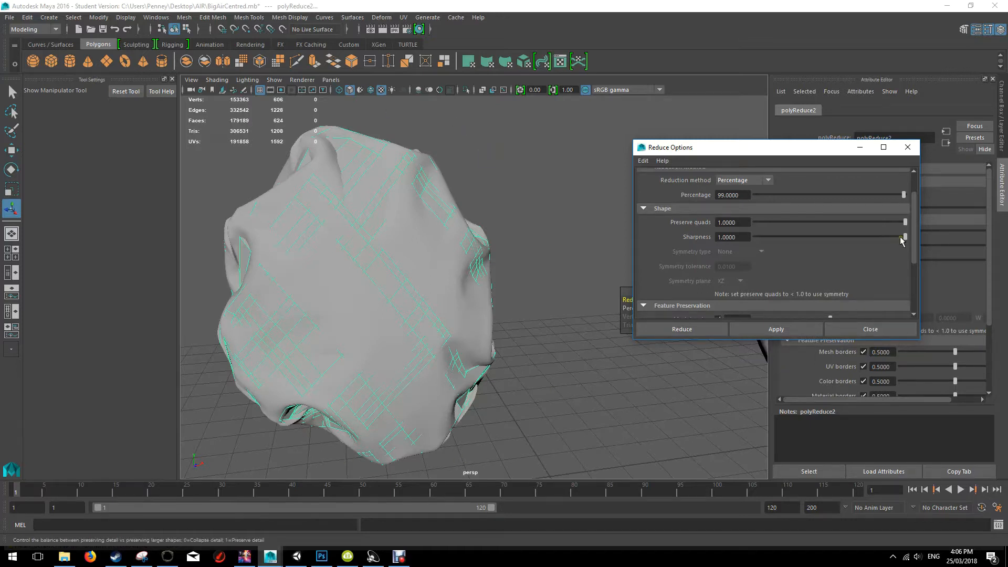
click(914, 148)
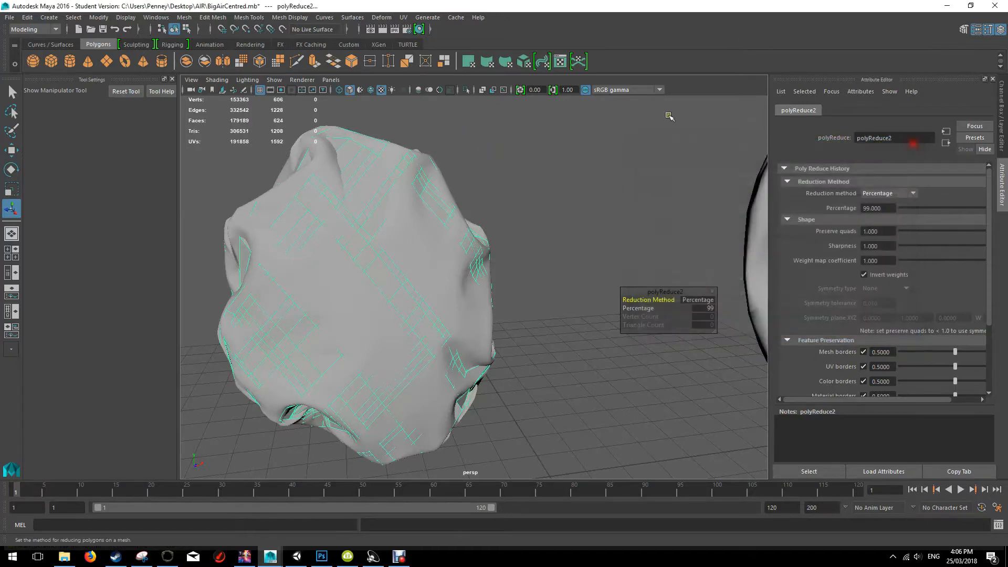
Try reducing the duplicated crumpled mesh by 99 percent with sharpness 0, starting from its full-resolution state
key(ctrl+z)
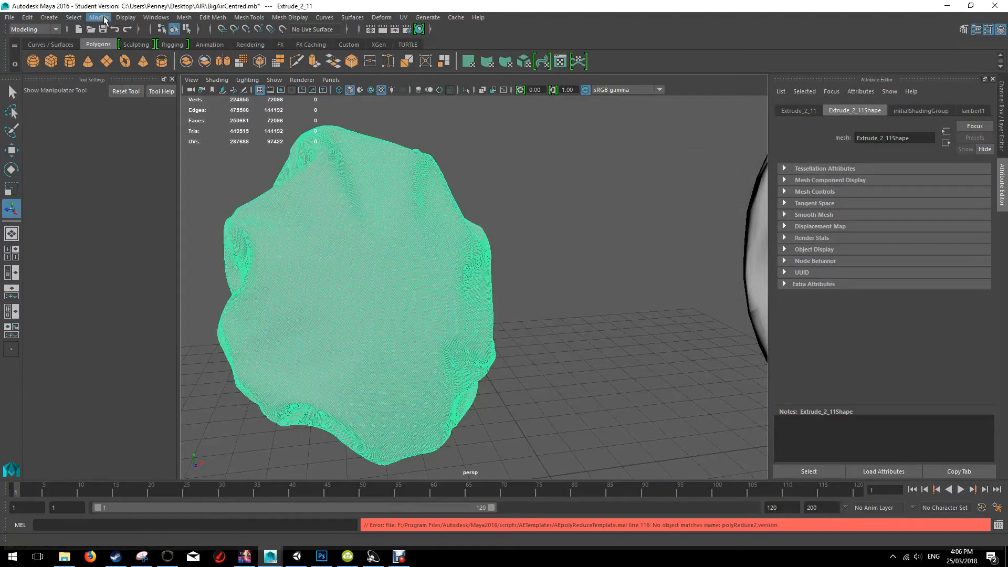
click(184, 18)
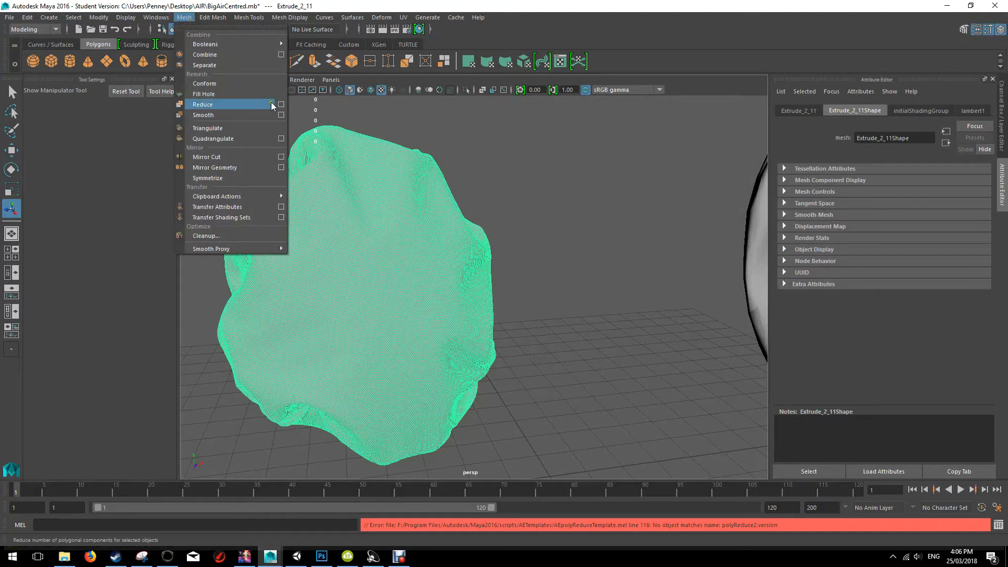
click(280, 105)
drag(771, 273, 685, 279)
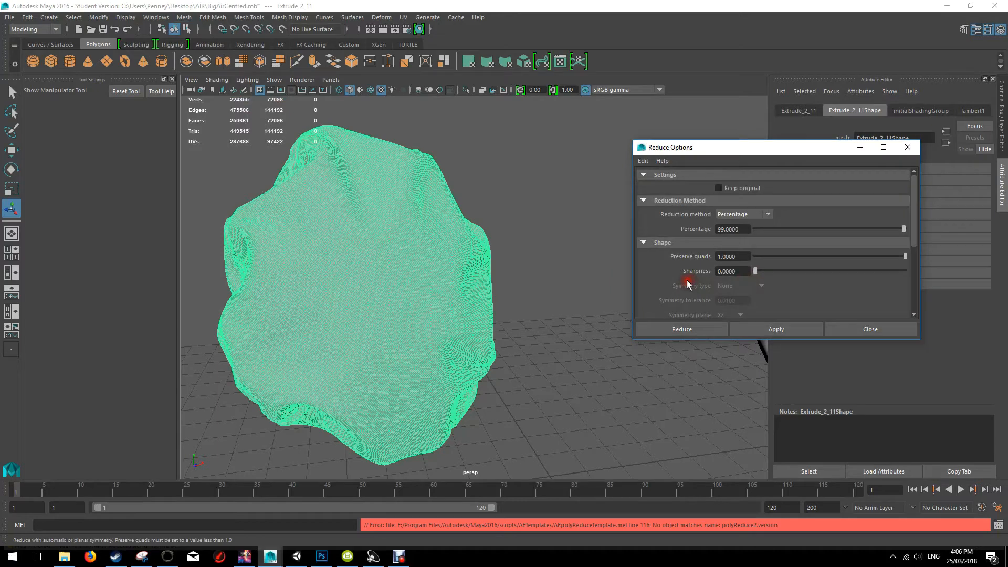
click(677, 328)
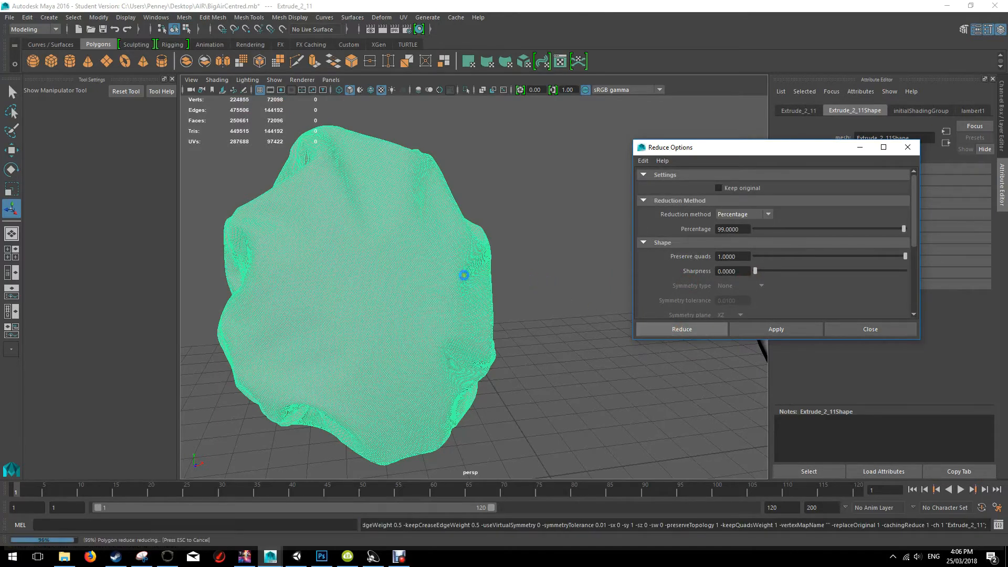
key(w)
drag(429, 301, 710, 364)
key(ctrl+z)
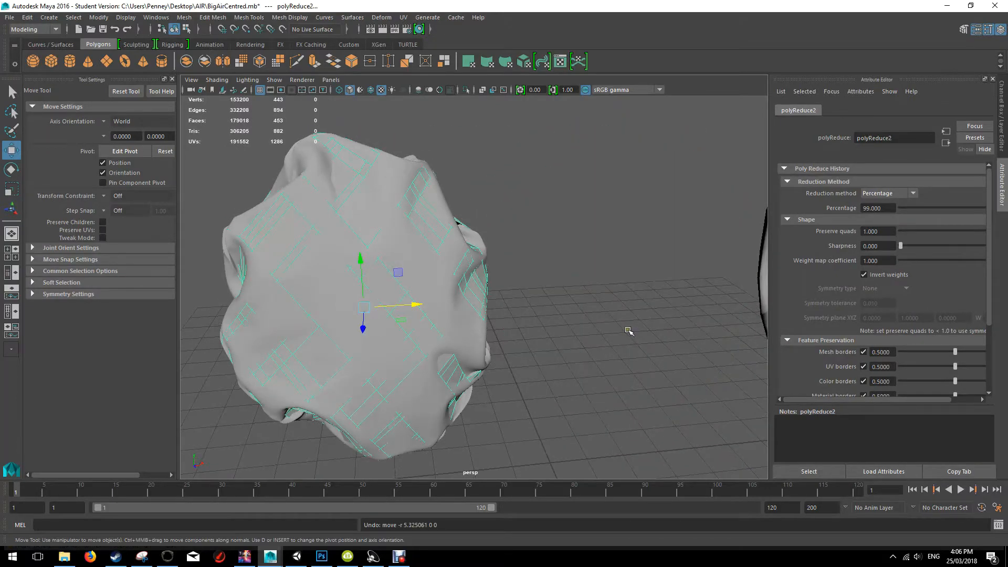
key(ctrl+z)
Reduce the duplicated crumpled mesh by 99 percent with sharpness 1 and compare it with the high-poly original
click(183, 18)
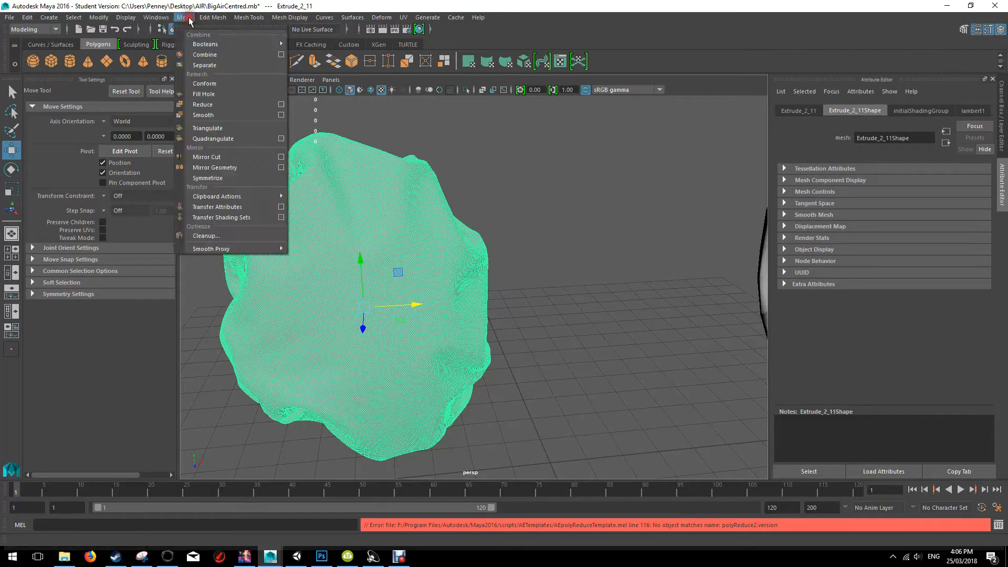
click(277, 105)
drag(756, 271, 922, 283)
click(701, 330)
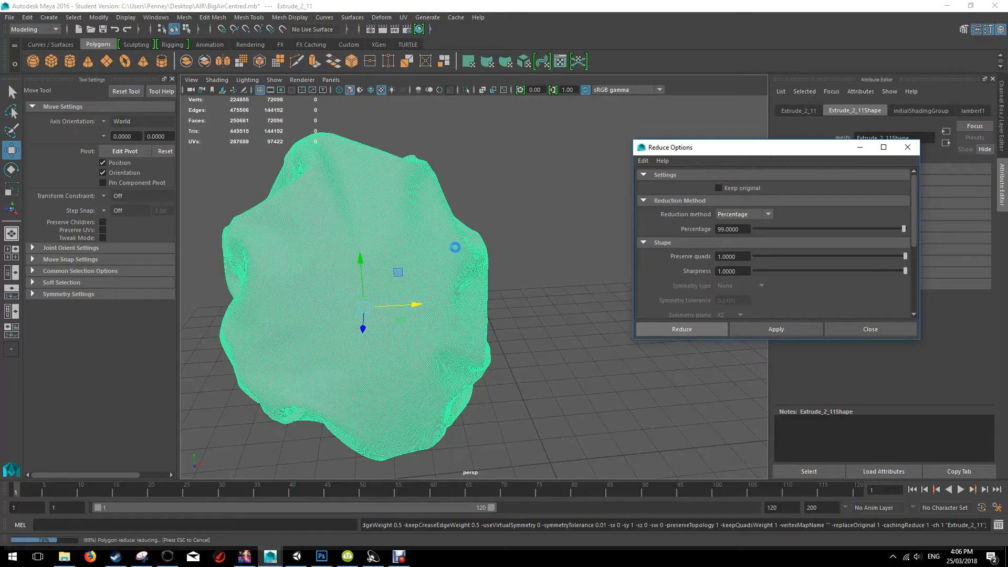
click(531, 211)
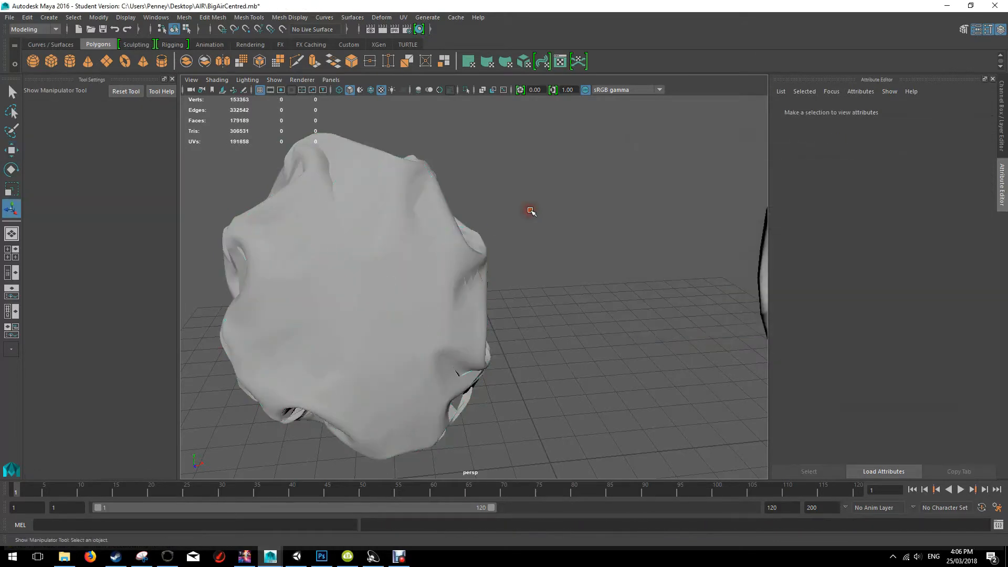
drag(490, 207, 450, 180)
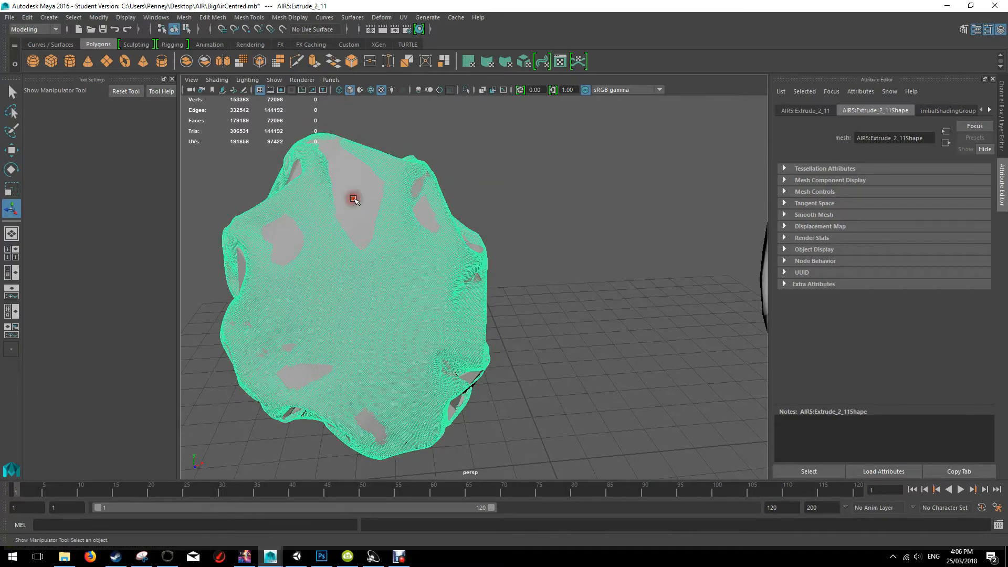
click(532, 195)
Switch to the Rendering menu set and open Transfer Maps beside the crumpled meshes
click(26, 29)
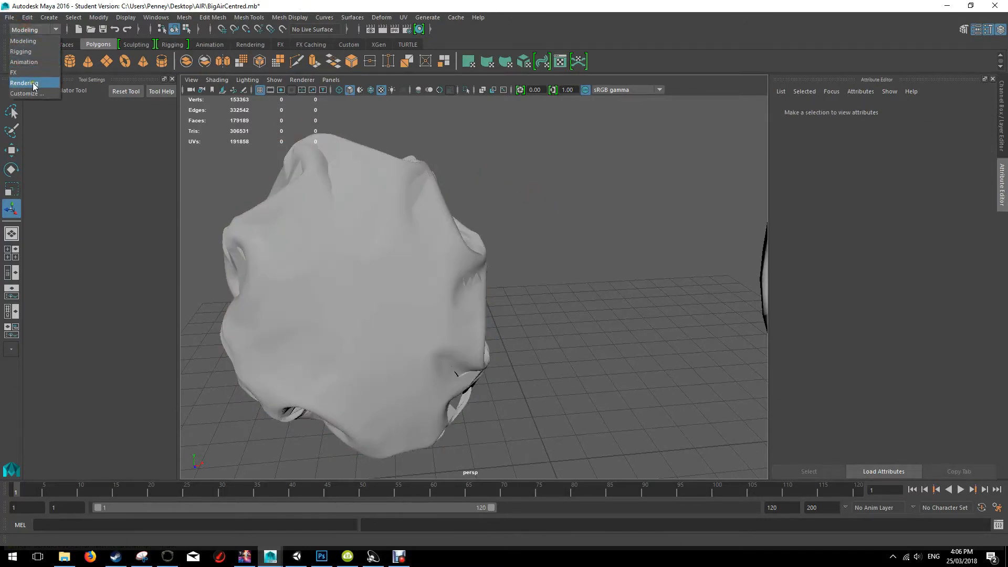
click(29, 83)
click(210, 17)
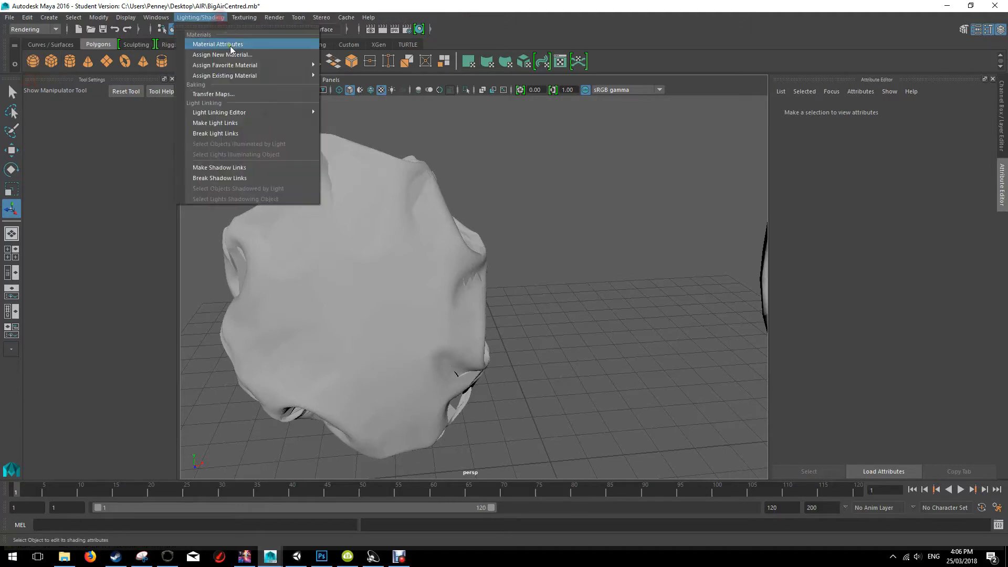
click(220, 94)
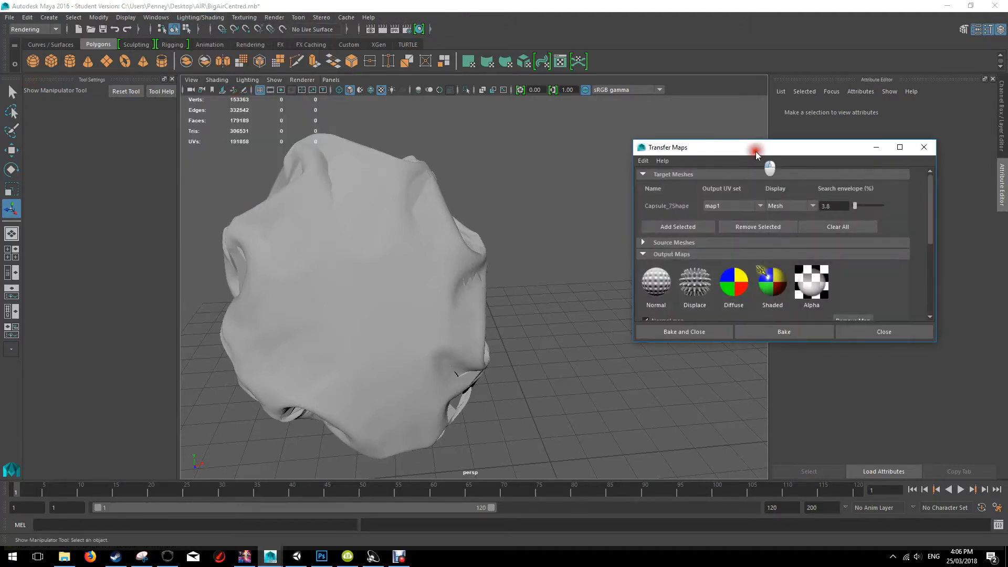
drag(755, 152, 784, 151)
Assign a new Lambert material to the high-poly crumpled mesh and a separate new Lambert to its reduced copy
click(443, 244)
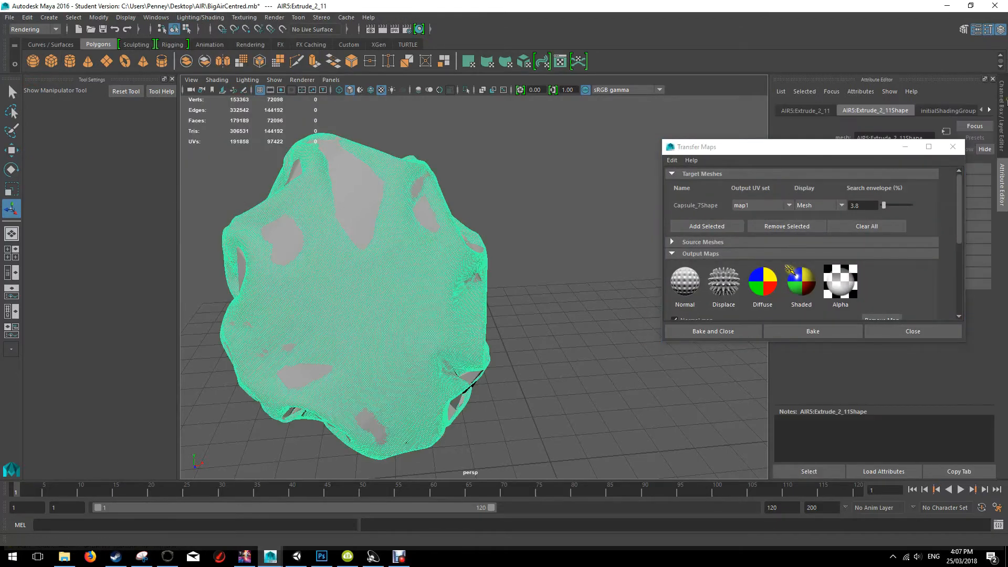
click(989, 110)
right_drag(406, 278, 419, 522)
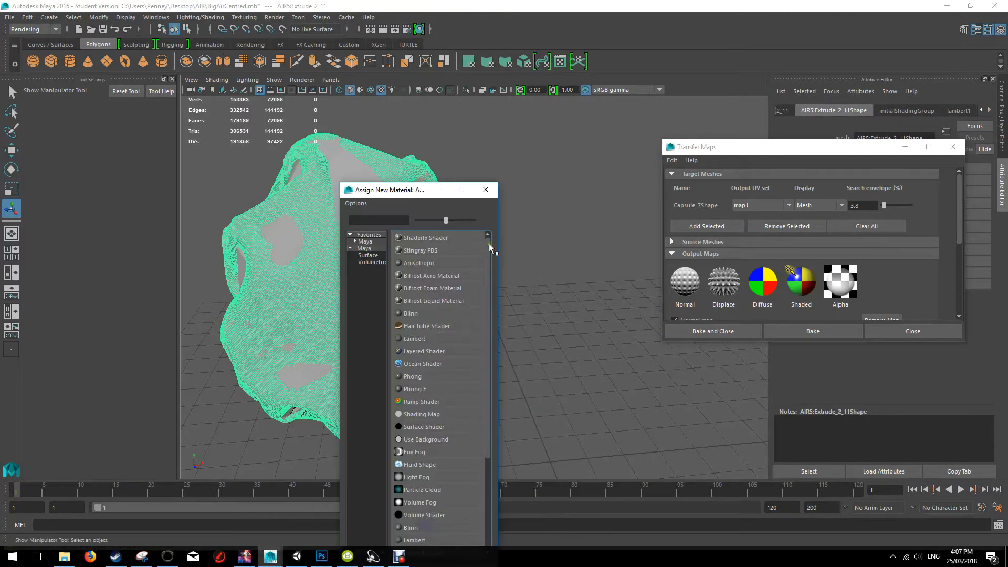
click(414, 339)
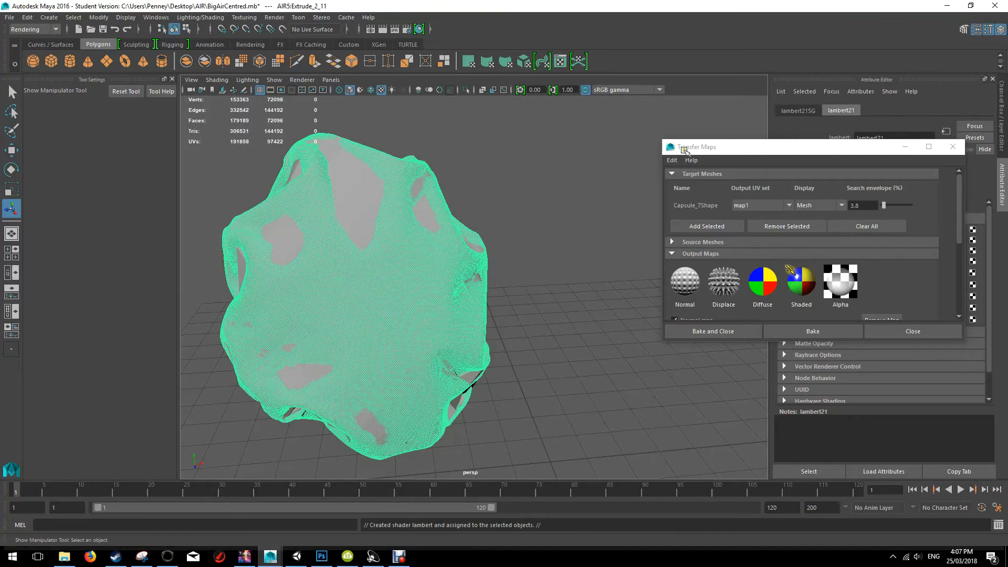
click(370, 197)
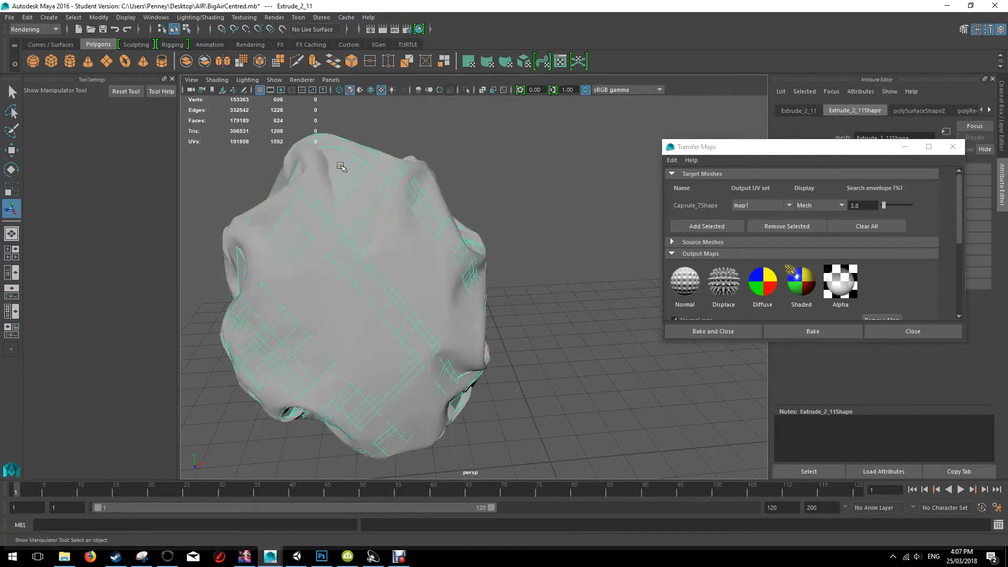
right_drag(367, 198, 389, 461)
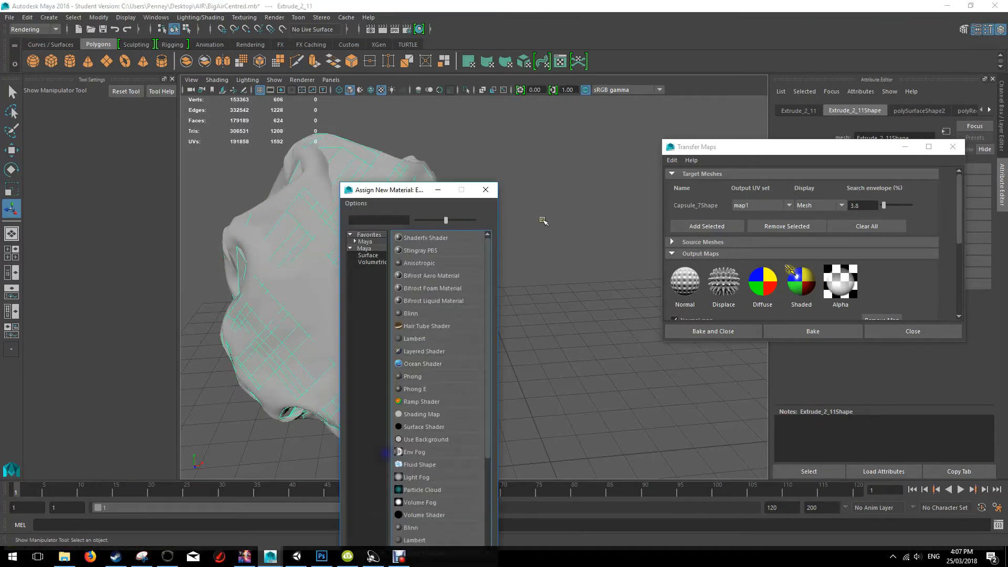
click(418, 338)
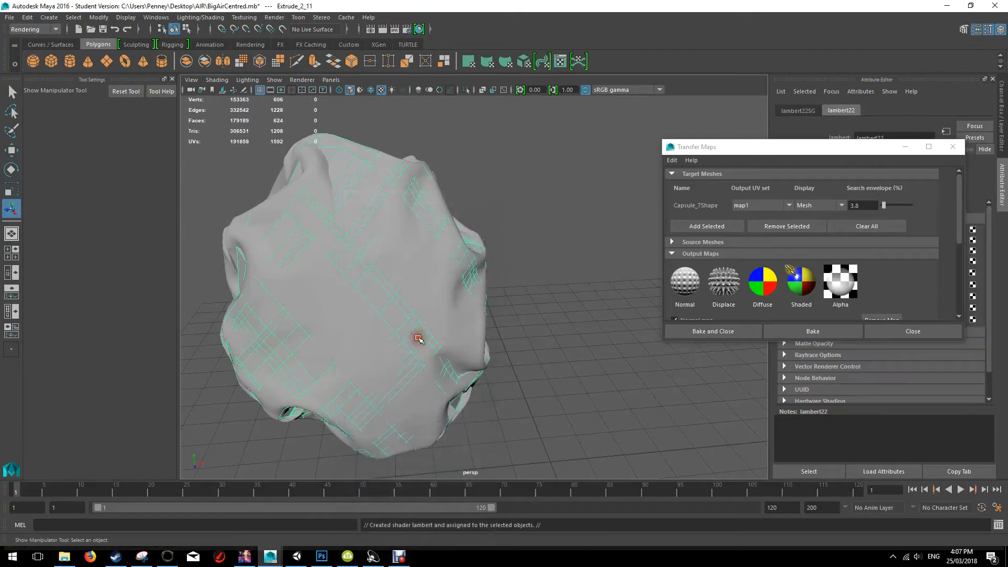
Replace the capsule with the reduced crumpled mesh as the target mesh for the map transfer
click(413, 248)
click(362, 211)
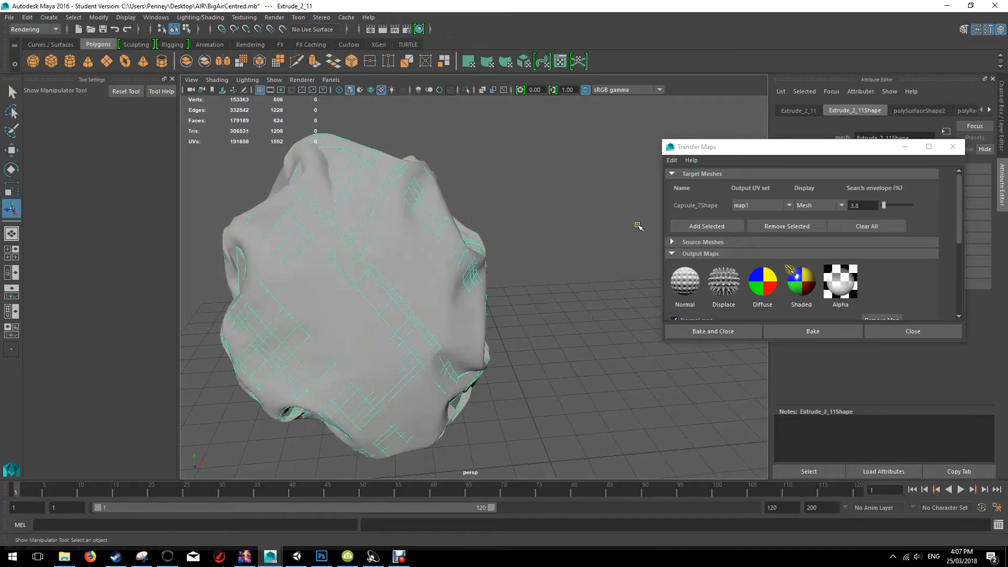
right_click(713, 203)
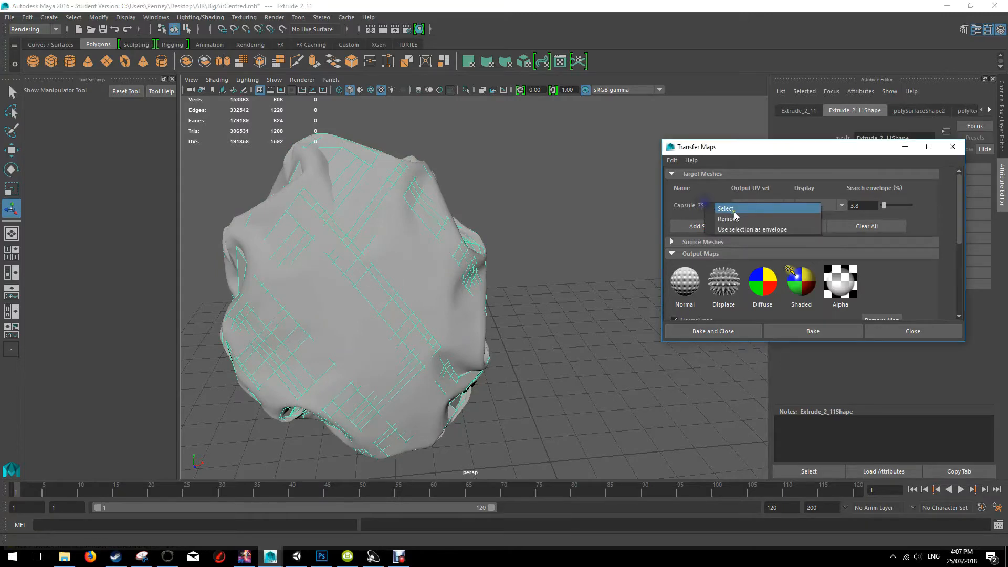
click(736, 214)
click(706, 213)
Replace the capsule with the high-poly crumpled mesh as the source mesh for the map transfer
click(420, 281)
click(672, 242)
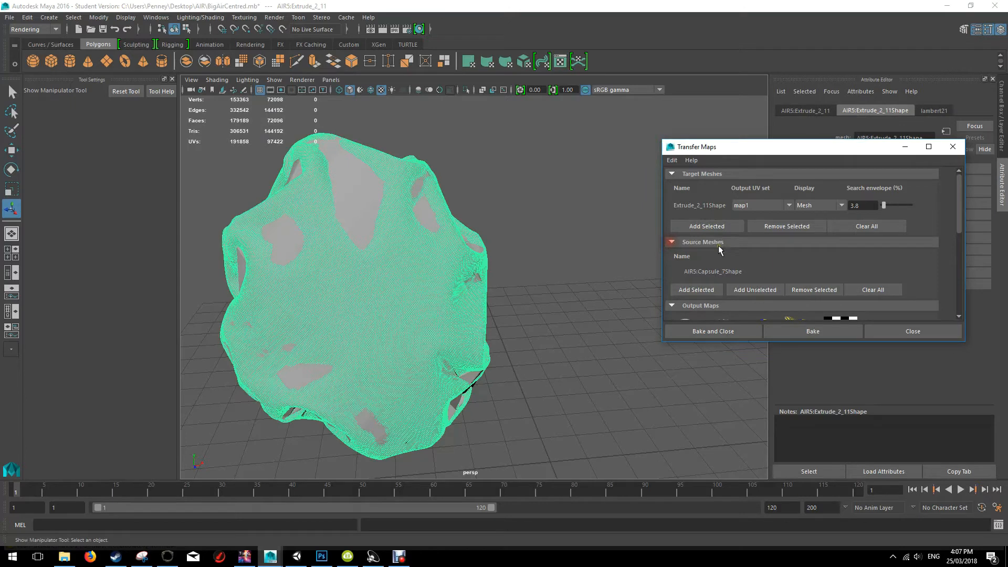
right_click(713, 270)
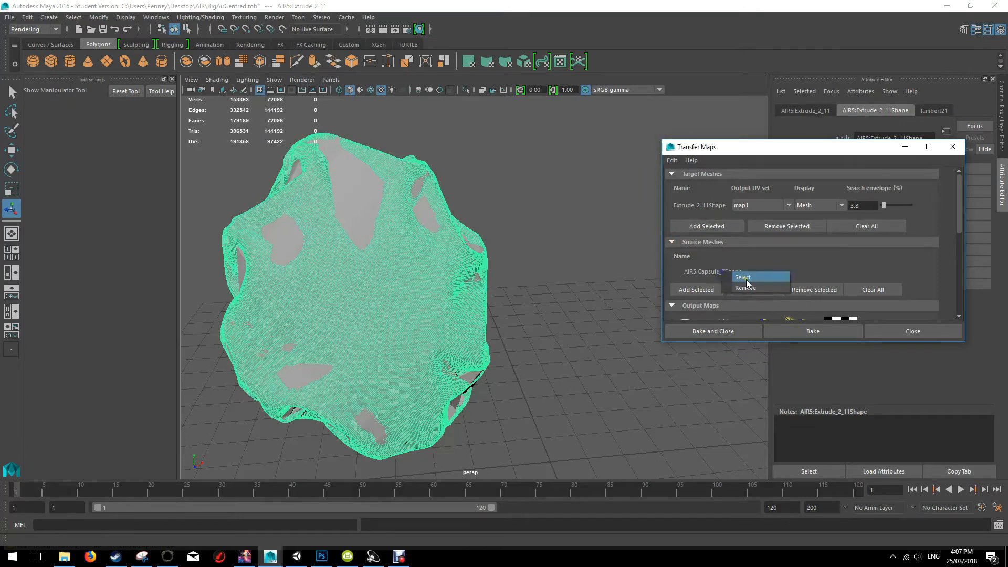
click(739, 280)
click(700, 290)
Display both the target mesh and its envelope, and raise the search envelope to 15.4 percent
click(841, 205)
click(827, 239)
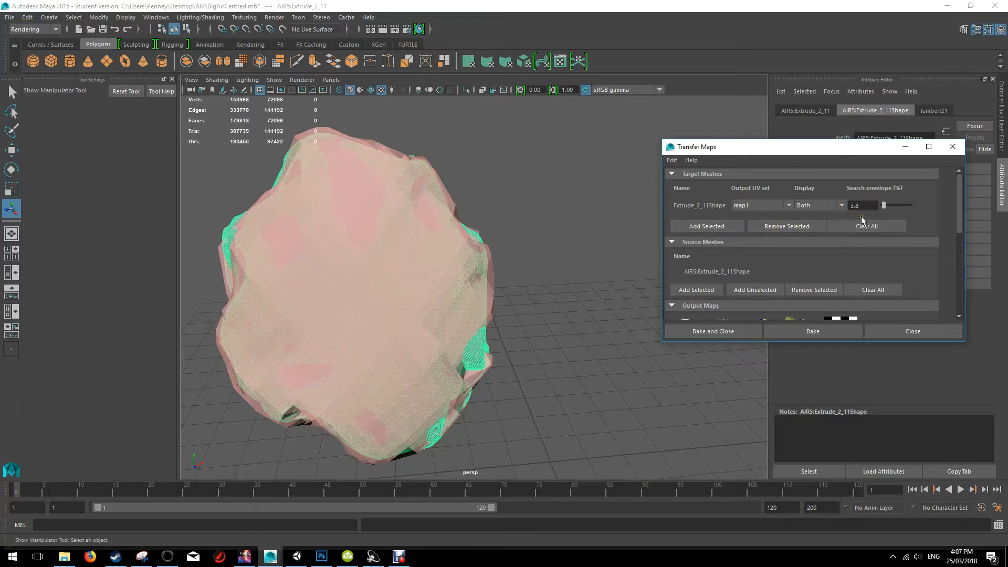
drag(883, 206, 887, 209)
scroll(834, 259, down, 5)
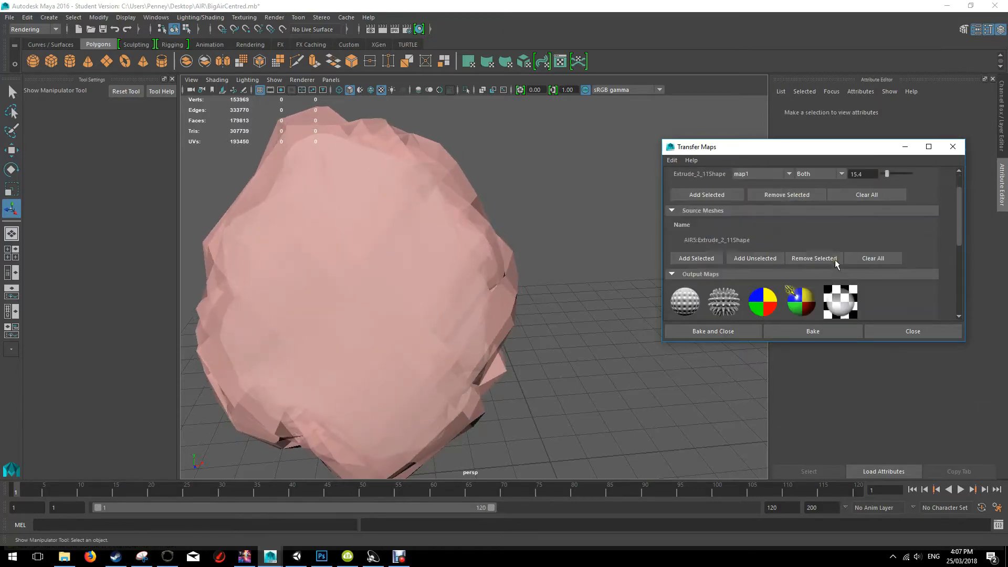
Rename the output normal map file as Normals2.jpg and bake it onto the reduced mesh's assigned shader
click(869, 262)
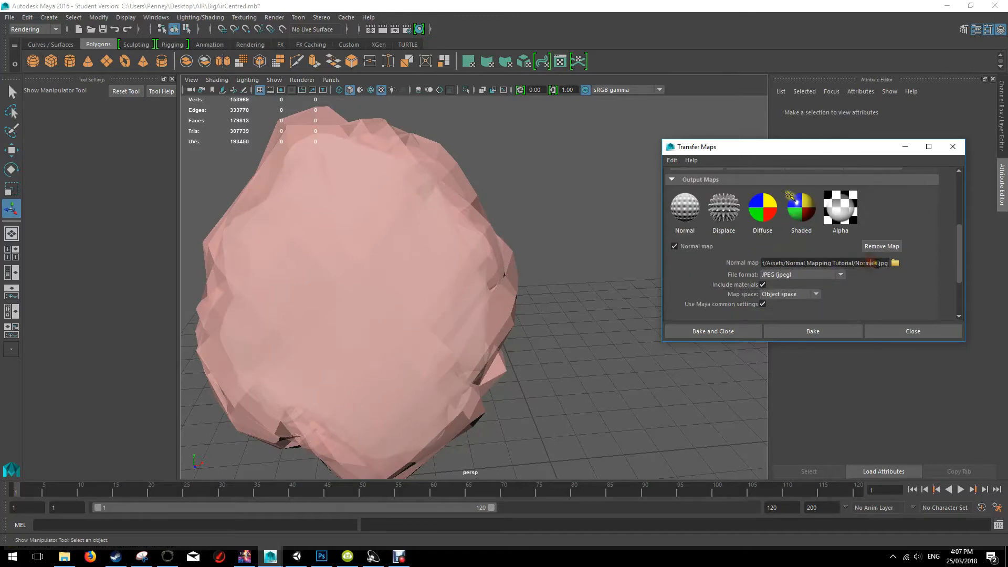
text(2)
scroll(962, 247, down, 3)
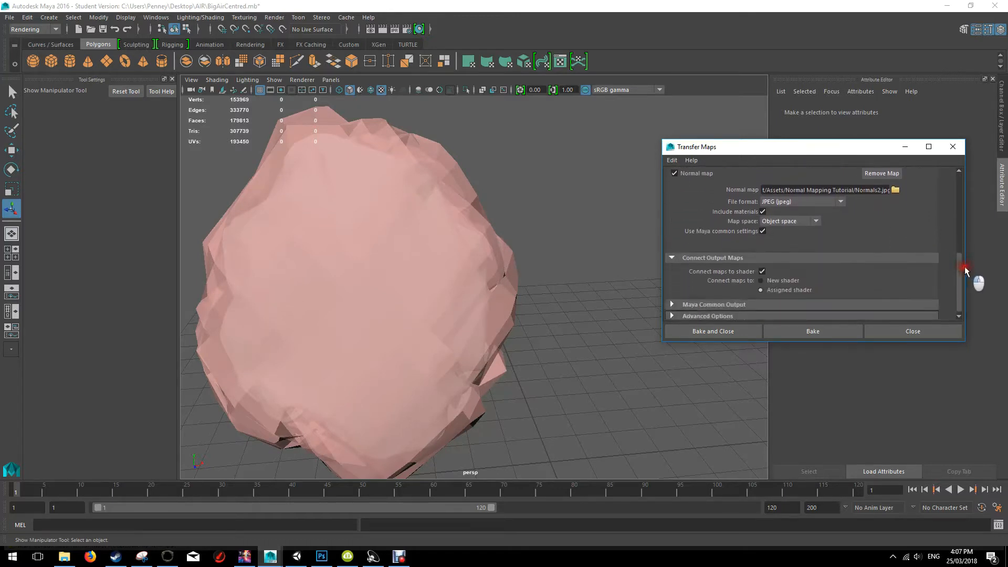
click(788, 332)
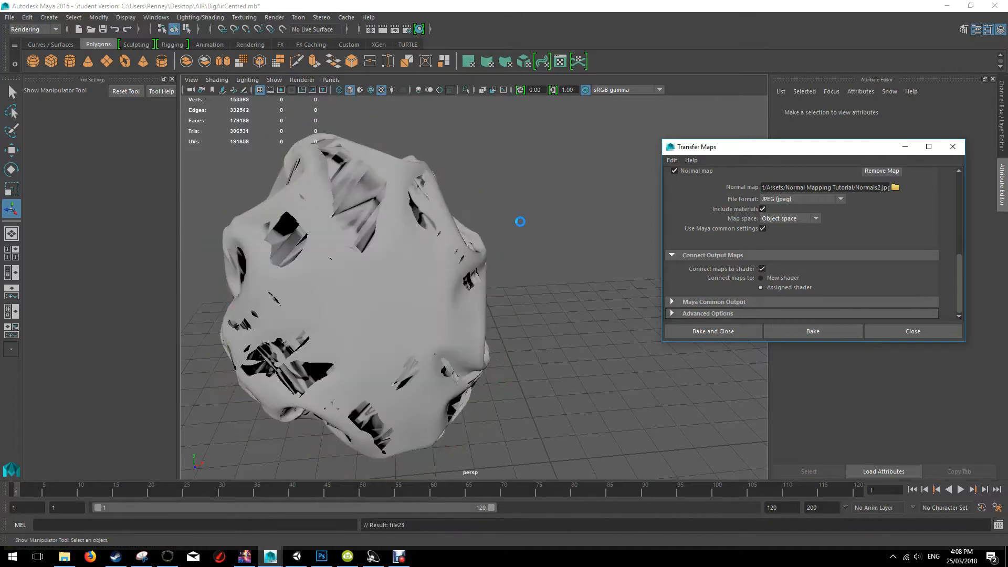
Move the reduced crumpled mesh sideways away from the high-poly original, deselect it and reposition the Transfer Maps window
click(366, 217)
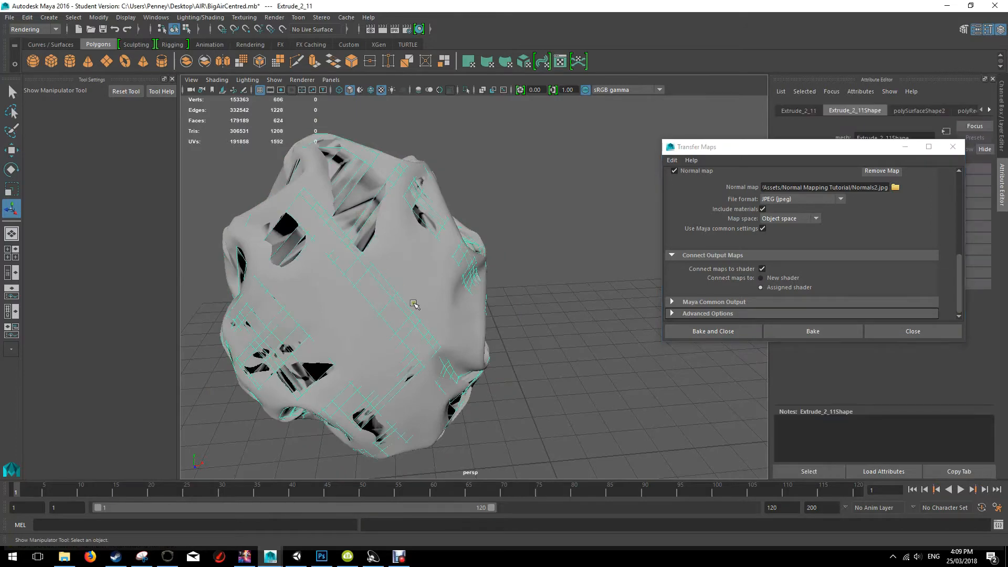
key(w)
drag(414, 307, 677, 315)
click(729, 428)
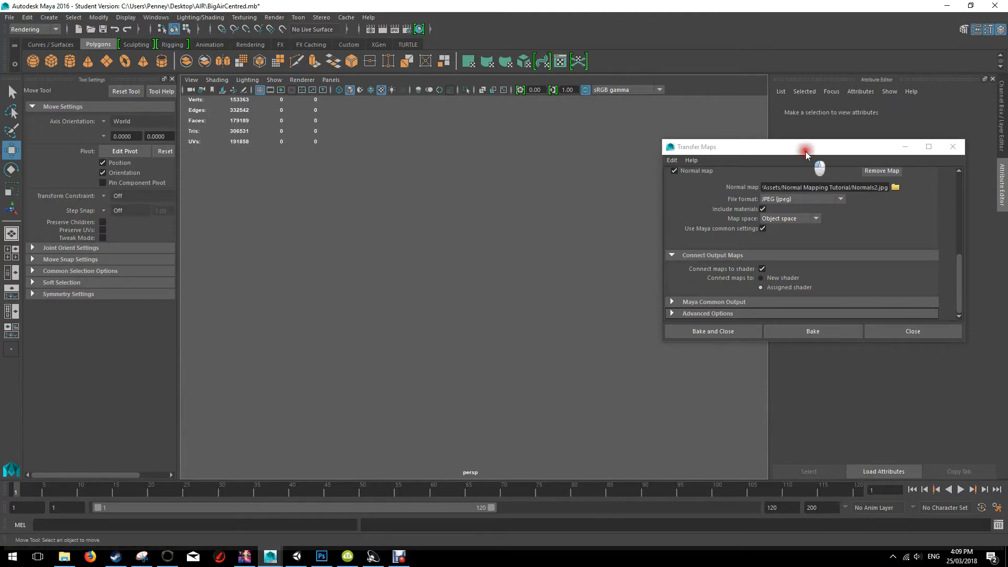
drag(805, 151, 533, 170)
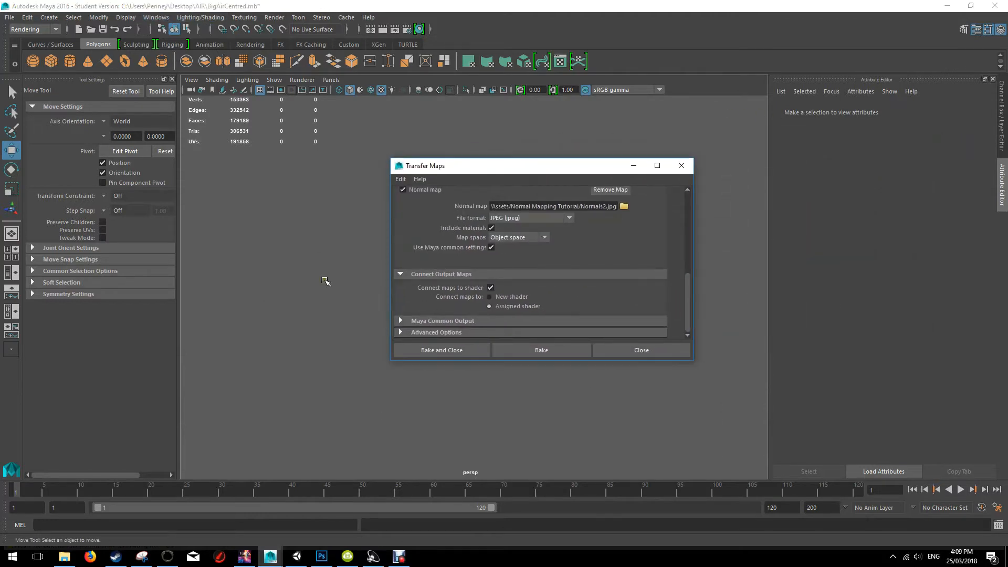
Reset the persp camera through the Outliner, setting its rotation and translation to 1 on every axis
click(156, 18)
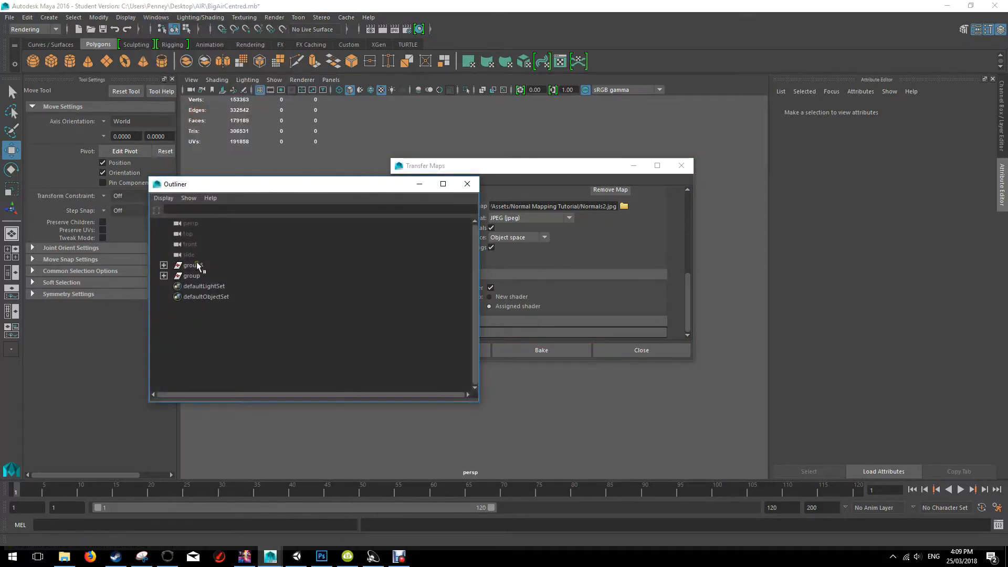
click(187, 224)
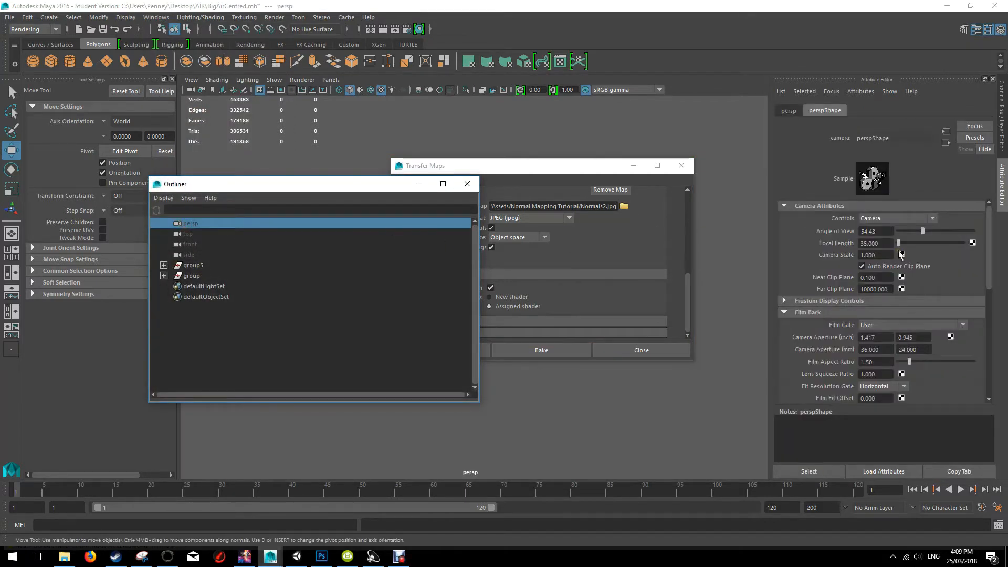
click(788, 110)
drag(883, 193, 822, 194)
drag(925, 195, 894, 193)
drag(959, 192, 913, 194)
text(1)
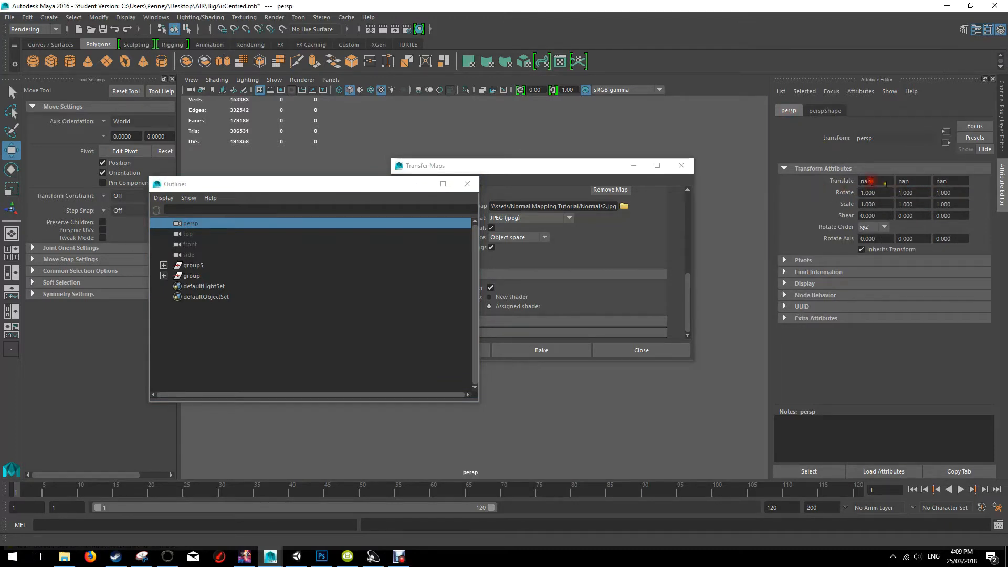
text(1)
key(Tab)
text(1)
click(750, 293)
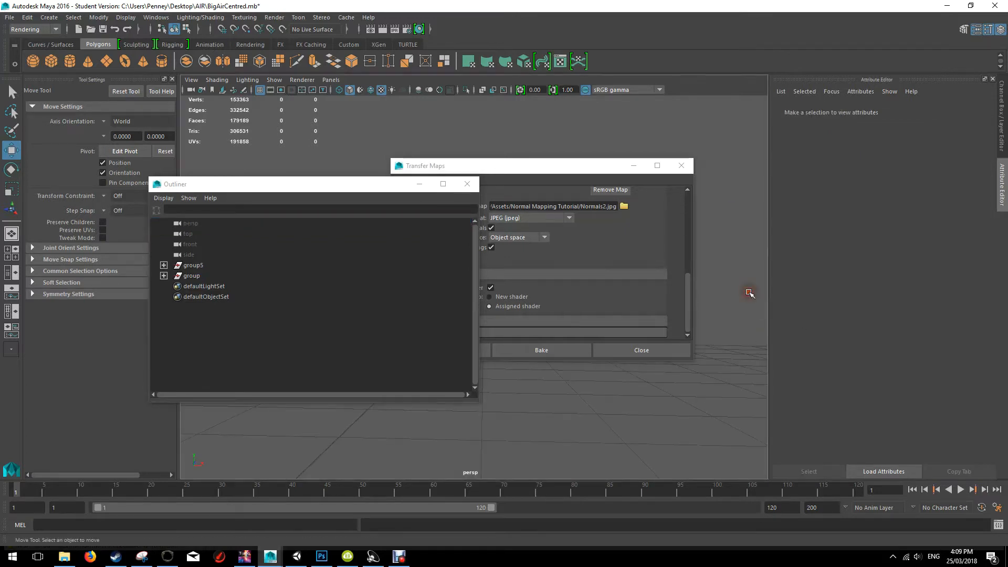
Frame group5 in the perspective view, close the Outliner and minimise the Transfer Maps window
drag(387, 183, 790, 215)
click(597, 297)
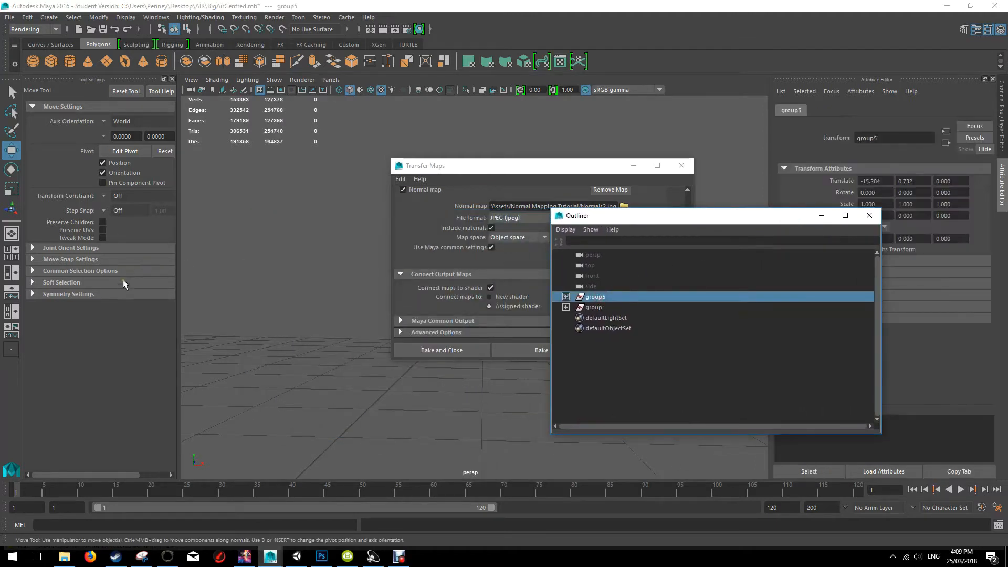
key(f)
click(352, 185)
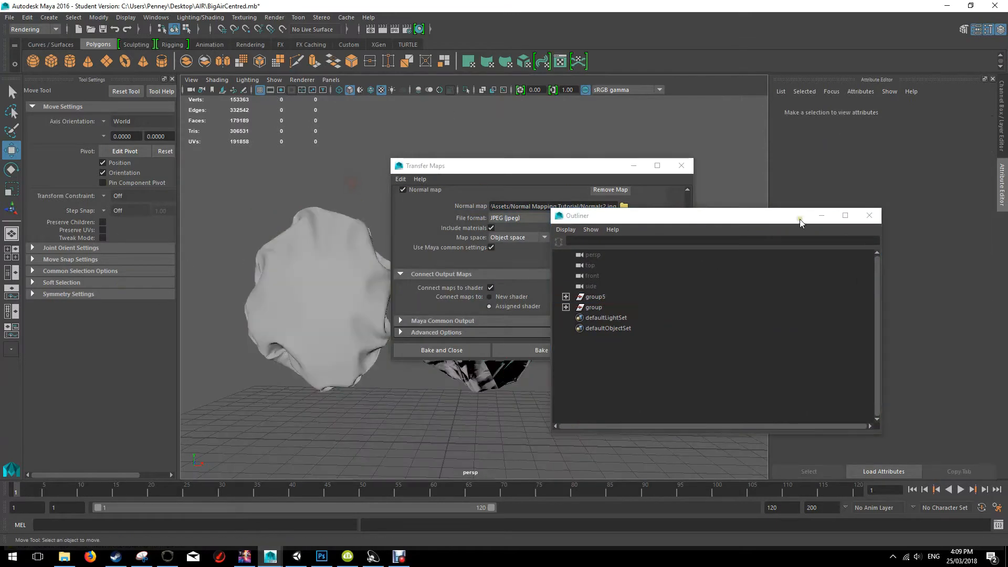
click(869, 215)
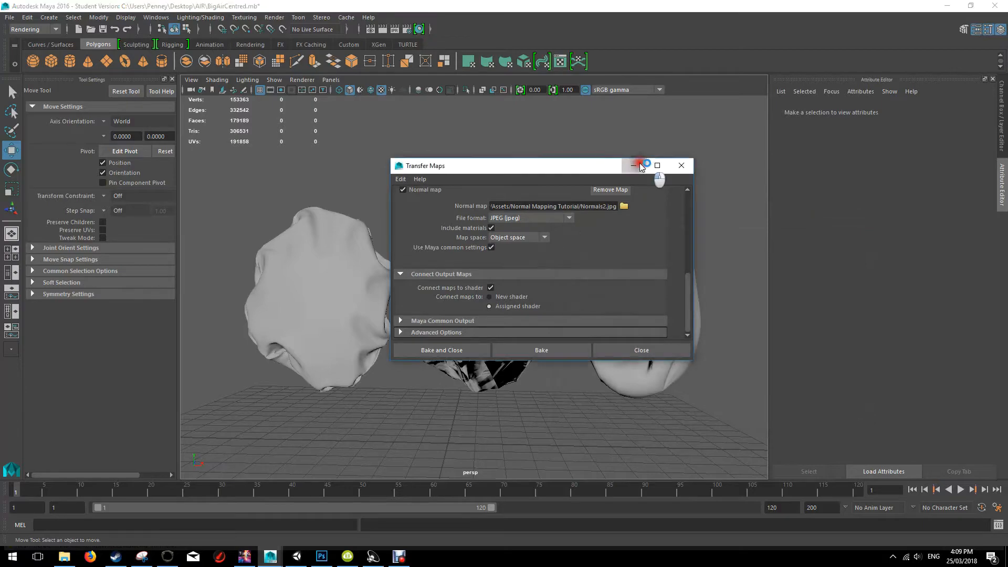
click(634, 165)
Select and frame the reduced crumpled mesh, switch to the Modeling menu set and open the UV Editor
click(501, 286)
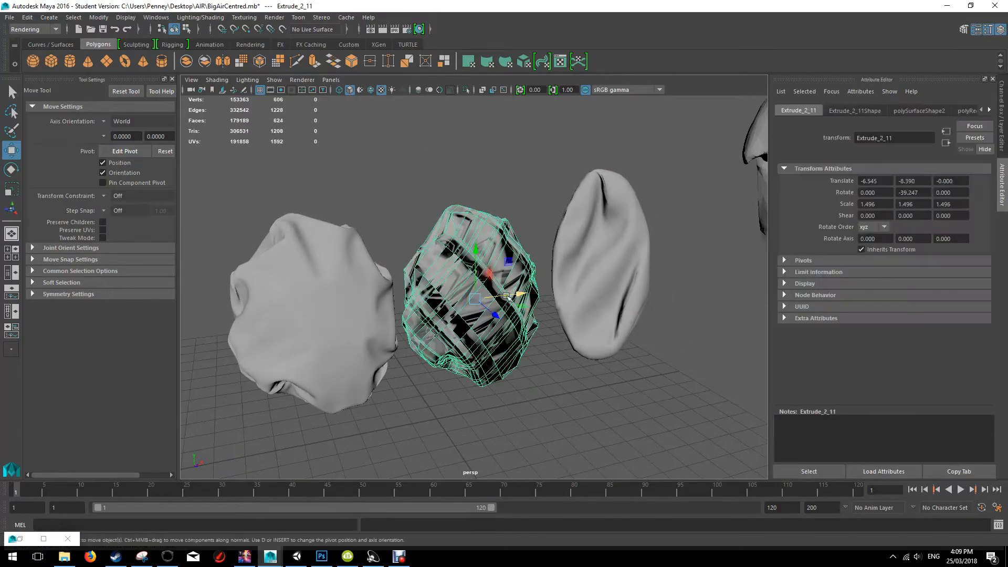
key(f)
alt+drag(509, 299, 555, 299)
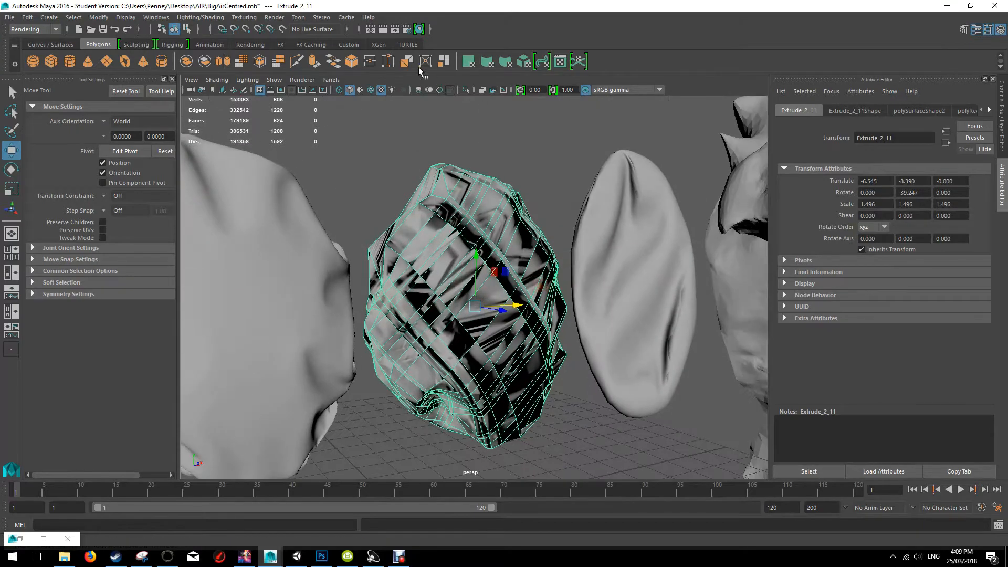
click(43, 30)
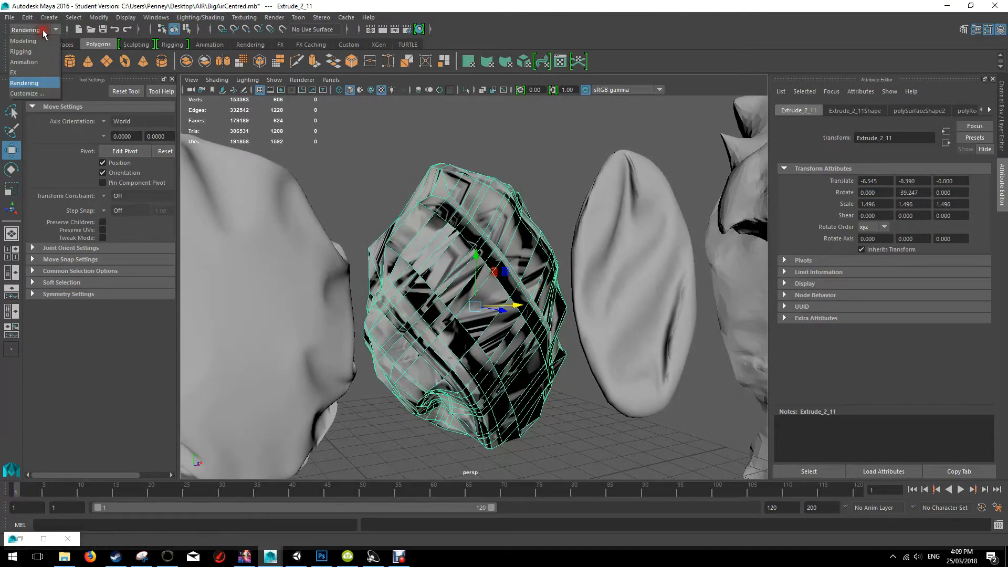
click(36, 41)
click(403, 19)
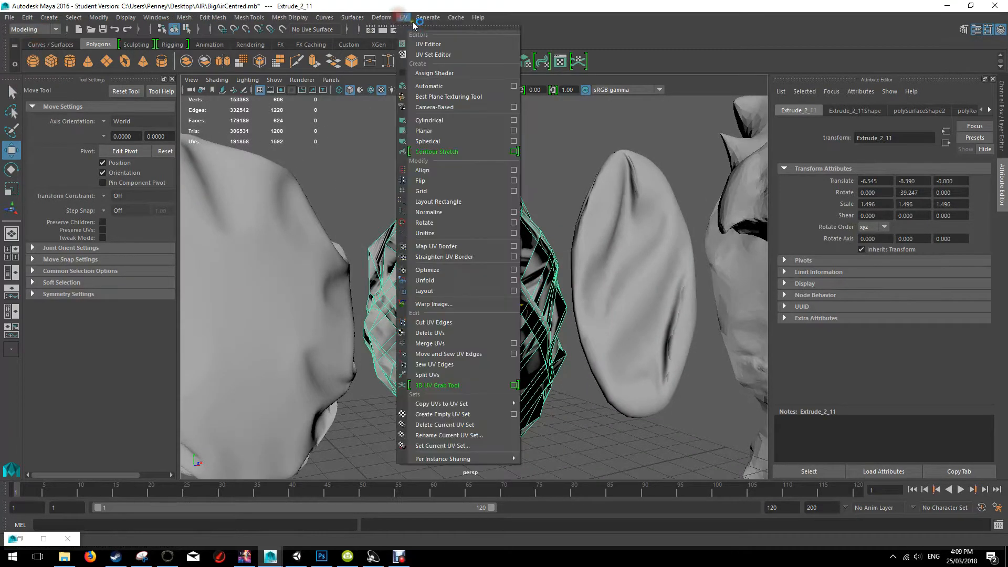
click(442, 45)
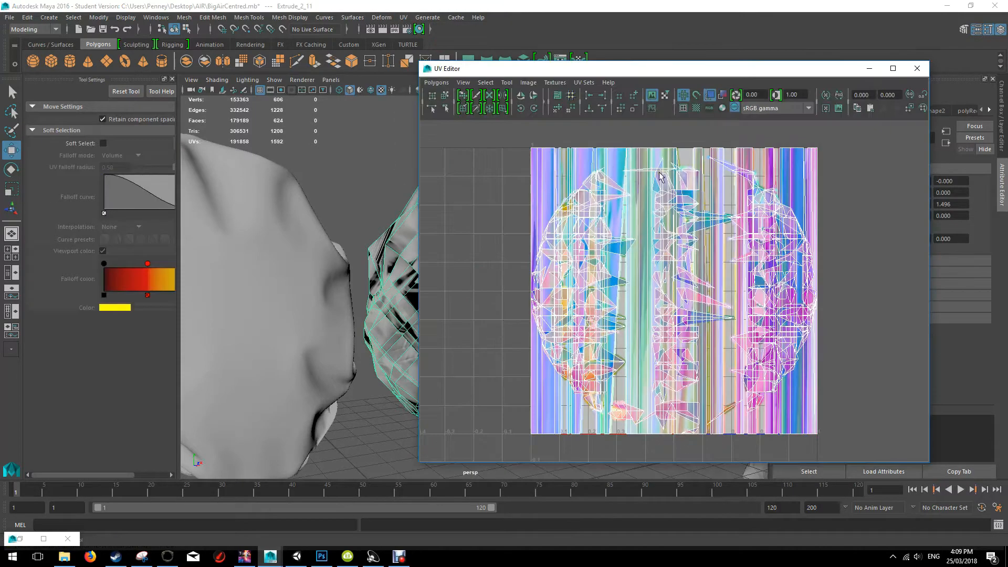
Examine the reduced mesh's UV layout with the texture image hidden, and place the UV Editor beside the mesh
scroll(742, 250, down, 1)
scroll(742, 251, up, 3)
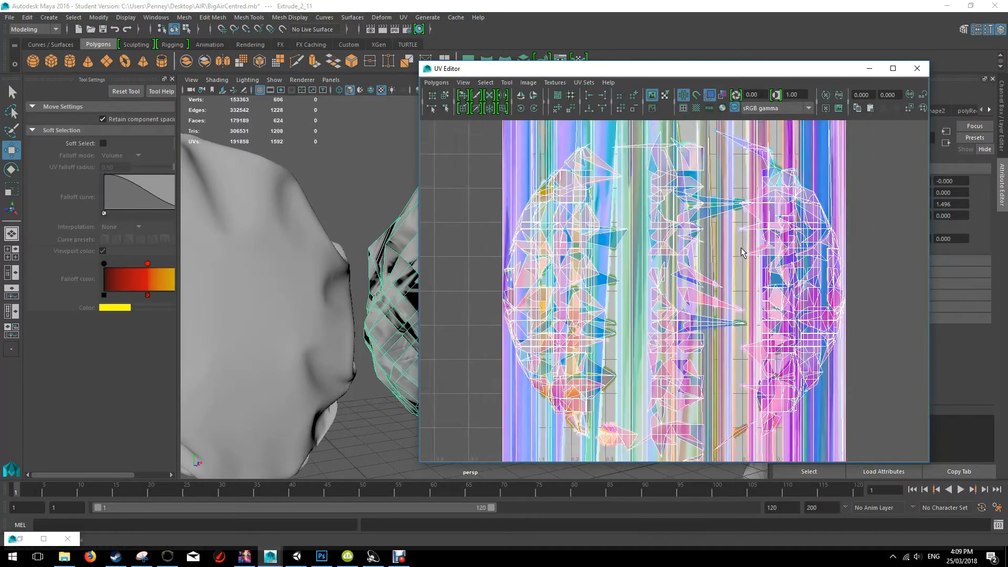
scroll(741, 251, down, 3)
scroll(742, 251, down, 1)
scroll(742, 251, up, 2)
scroll(742, 251, down, 1)
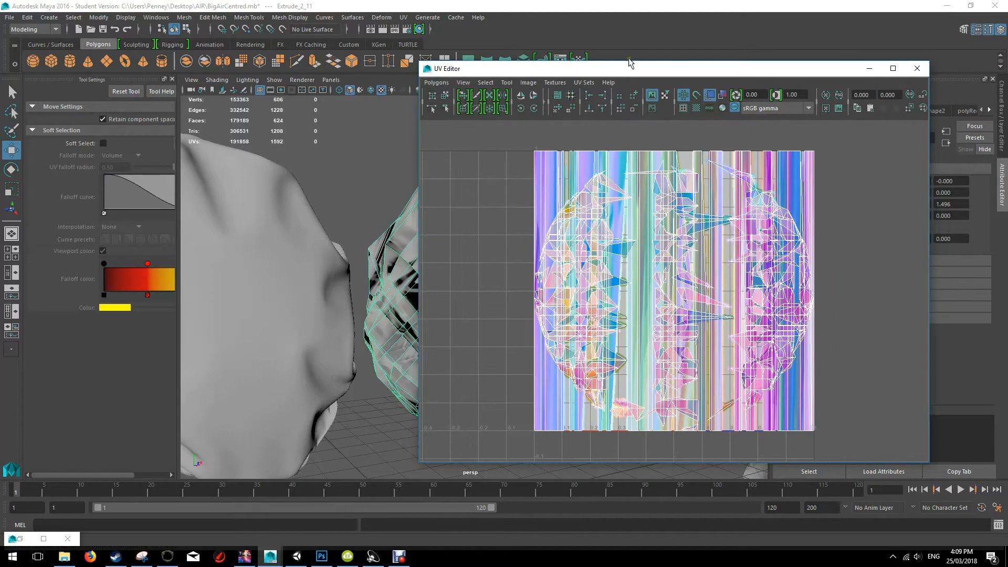
click(651, 99)
scroll(728, 225, up, 1)
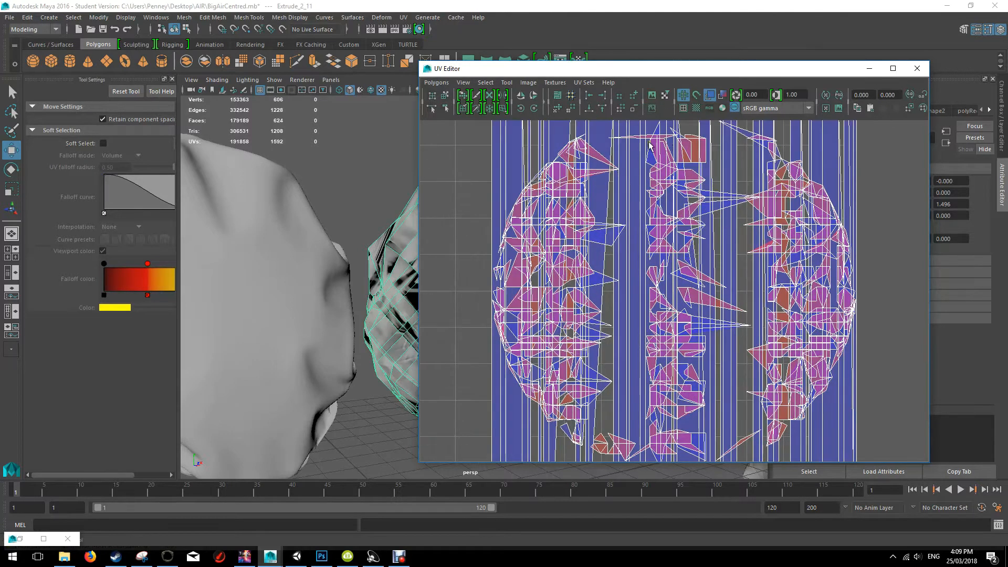
drag(663, 69, 817, 75)
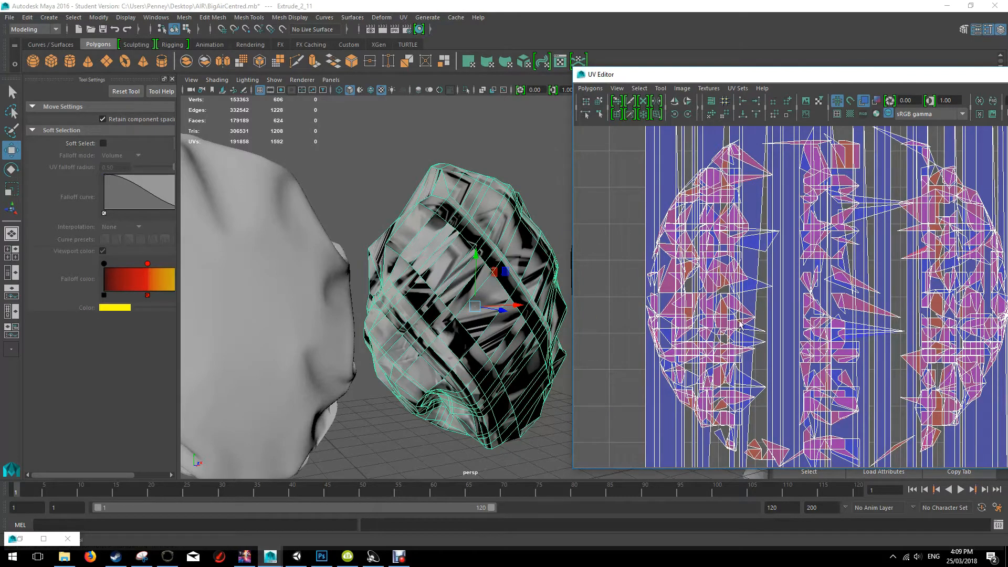
Try an automatic UV projection on the reduced mesh and examine its UV shells and surface
mouse_move(531, 223)
alt+mouse_down()
mouse_move(491, 194)
mouse_move(520, 208)
alt+mouse_up()
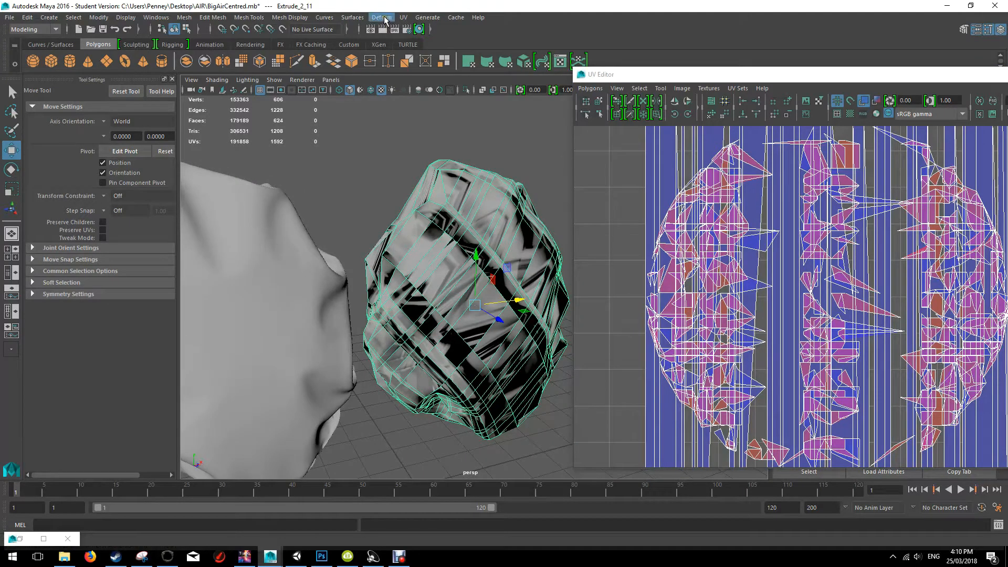
click(404, 18)
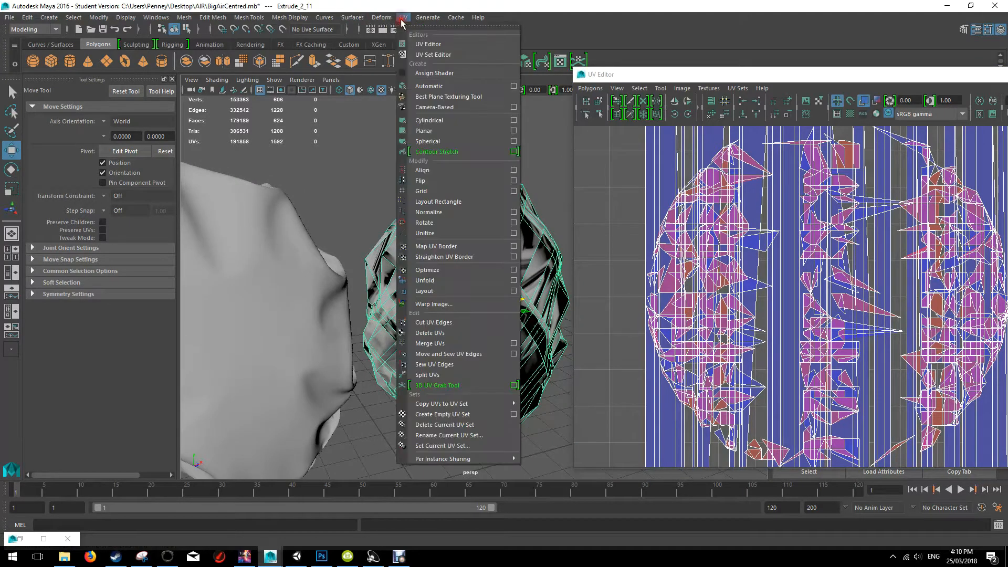
click(438, 87)
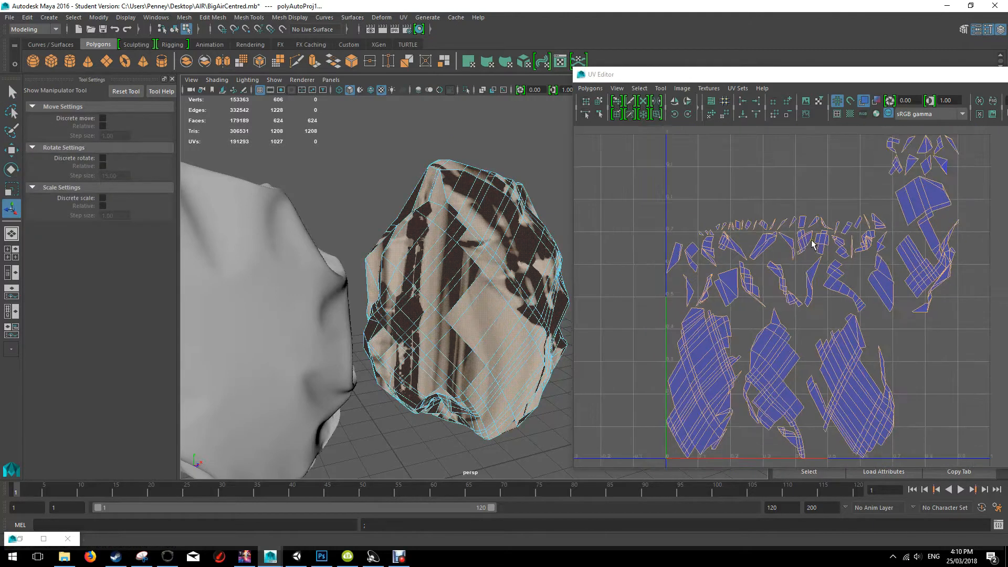
scroll(811, 244, down, 4)
scroll(811, 244, up, 2)
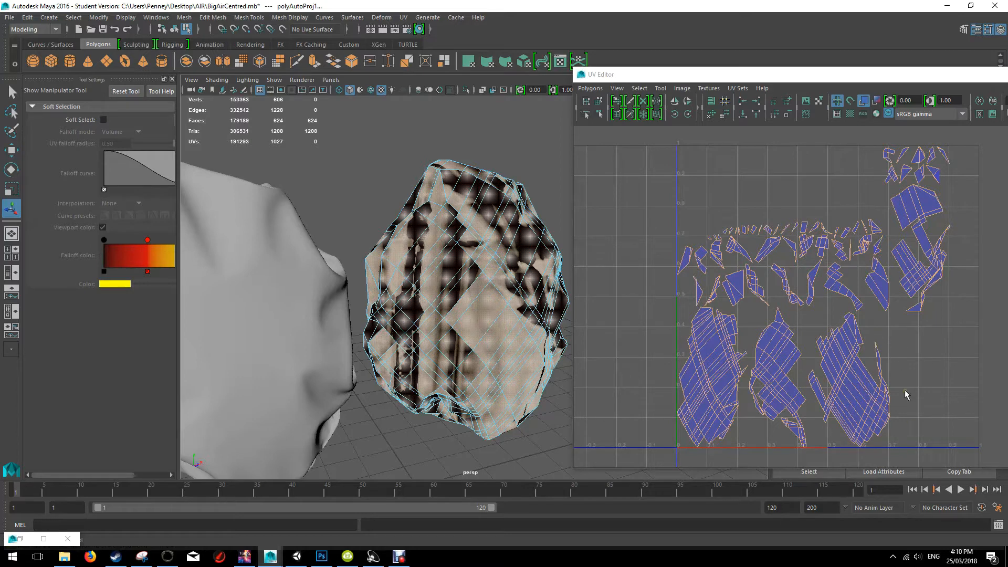
scroll(806, 204, up, 2)
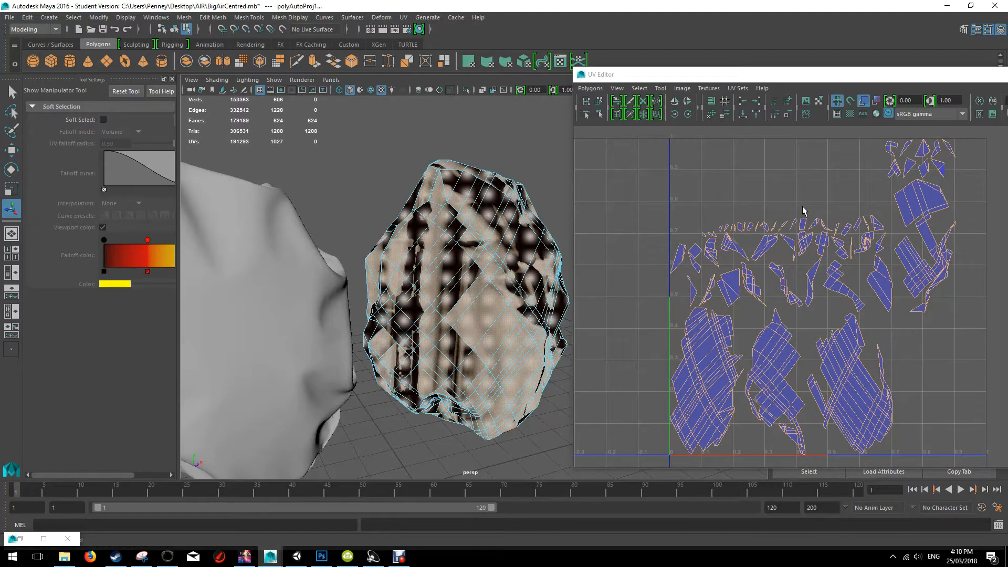
alt+drag(501, 202, 448, 198)
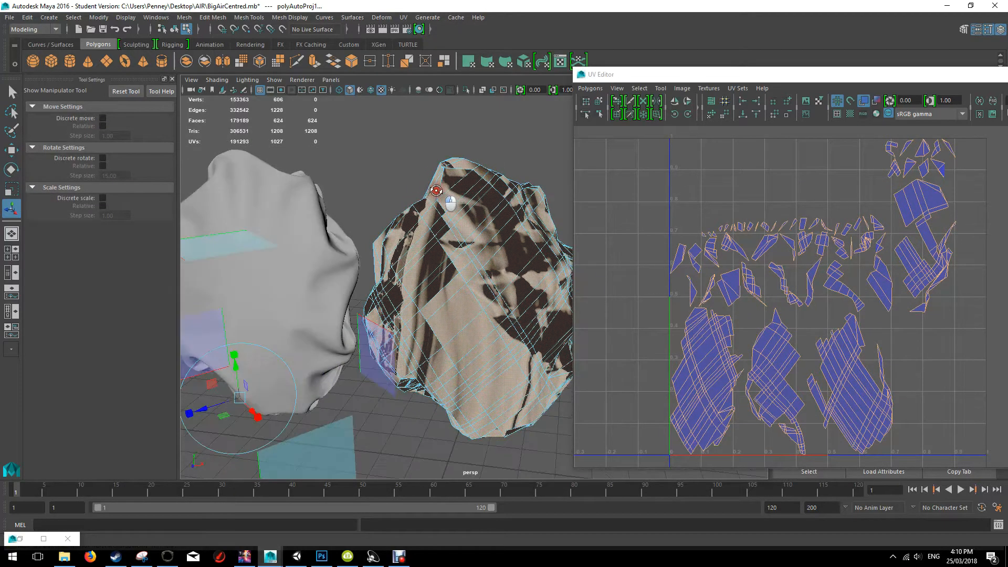
Undo the automatic UV projection on the reduced mesh, stepping back through the earlier camera changes
key(ctrl+z)
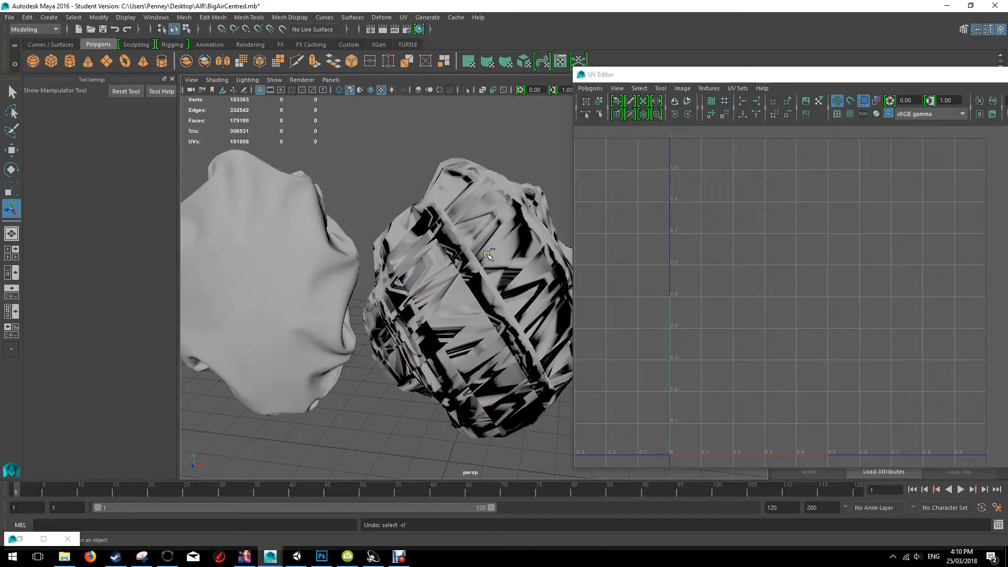
key(ctrl+z)
key(ctrl+z)
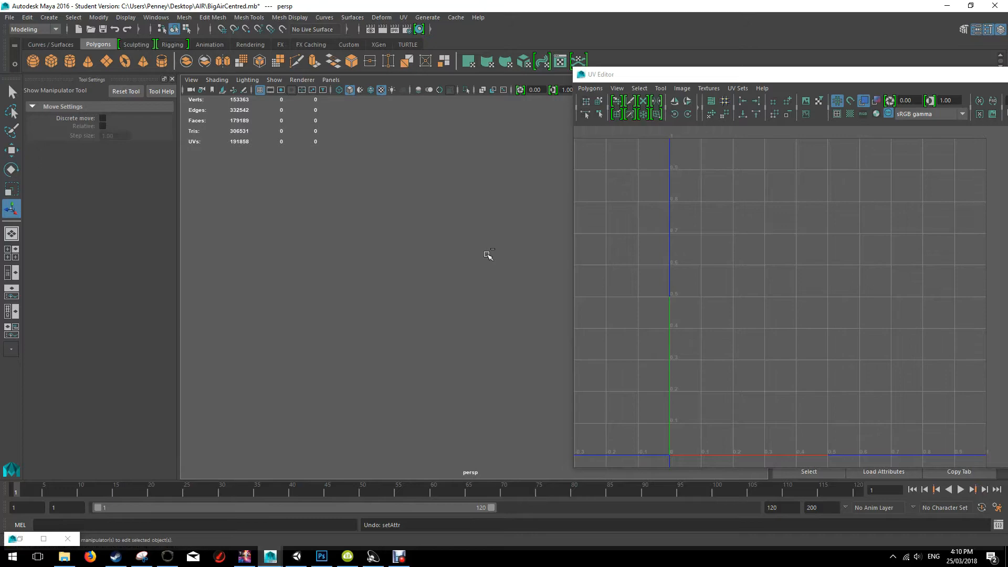
key(ctrl+z)
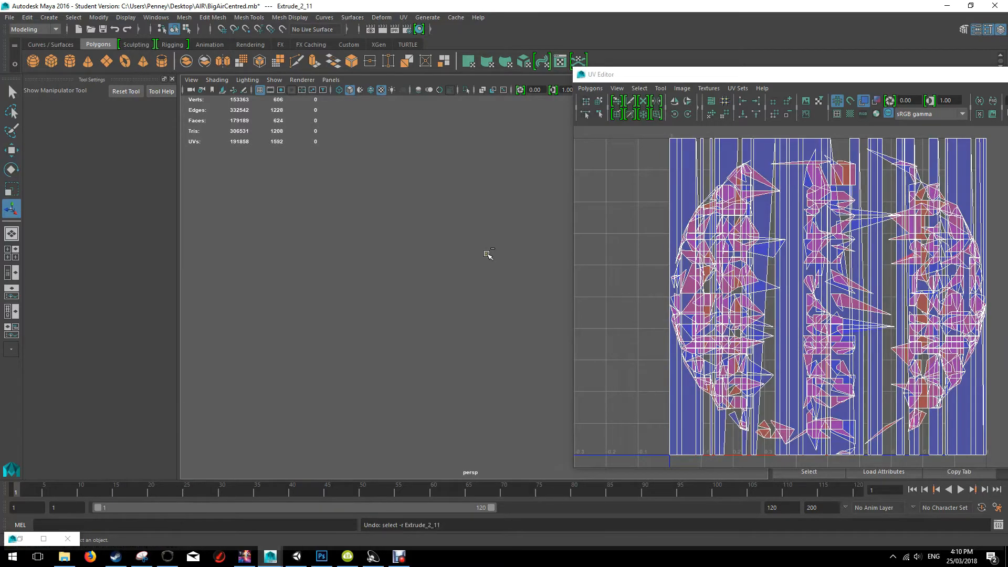
Set the reduced crumpled mesh's translation and rotation to 1 on every axis
drag(723, 76, 380, 143)
click(796, 175)
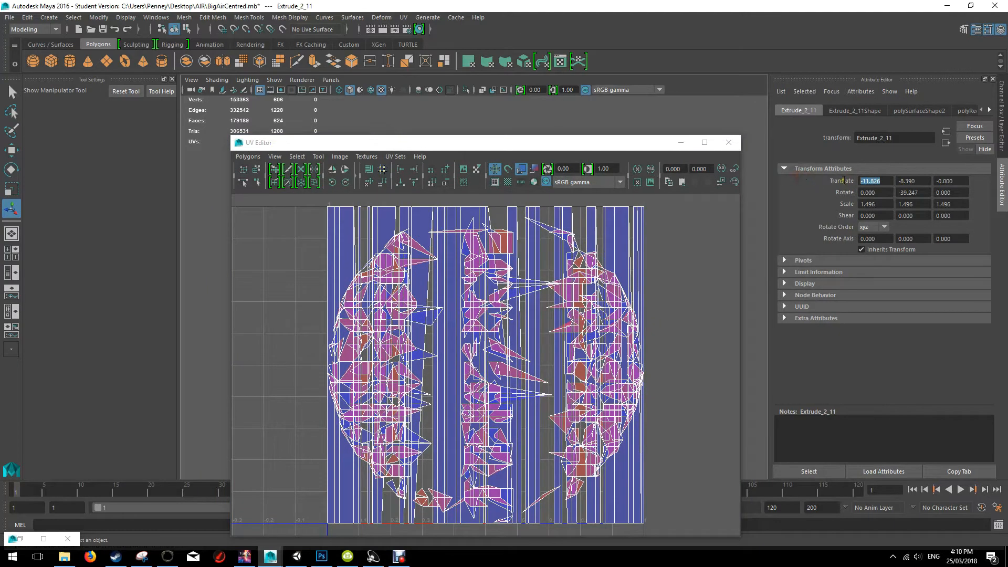
drag(921, 180, 892, 180)
text(1)
drag(964, 181, 900, 193)
text(11)
click(721, 121)
Clear the mesh selection and minimise the UV Editor
drag(560, 142, 1007, 153)
click(399, 175)
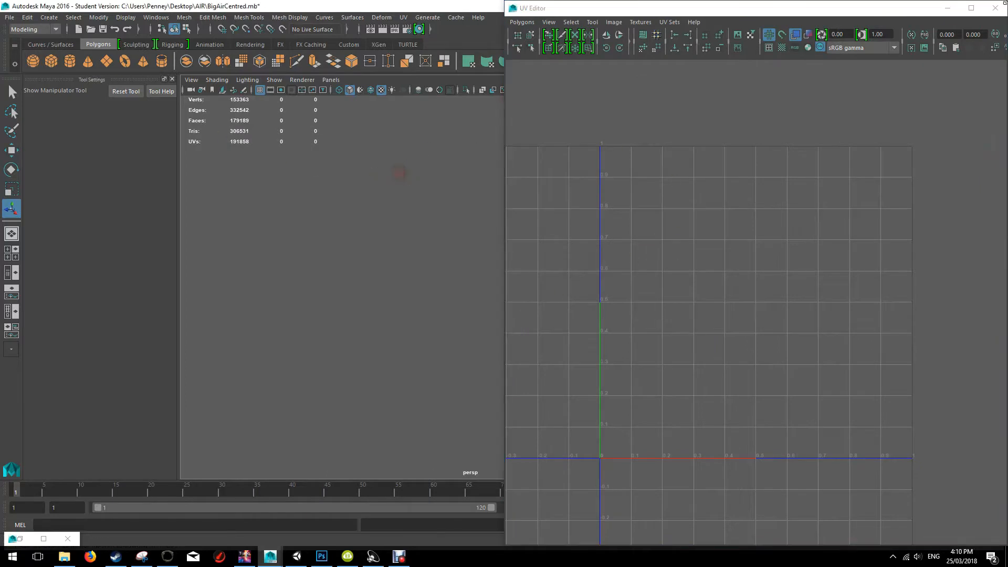
click(947, 8)
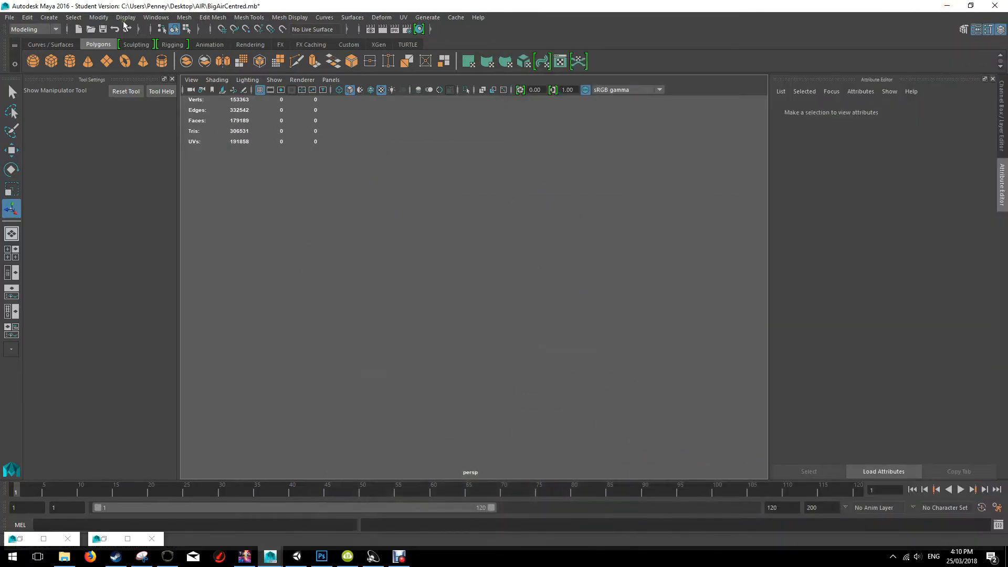
Select the persp camera in the Outliner and set its translation and rotation to 1 on every axis
click(156, 17)
click(190, 109)
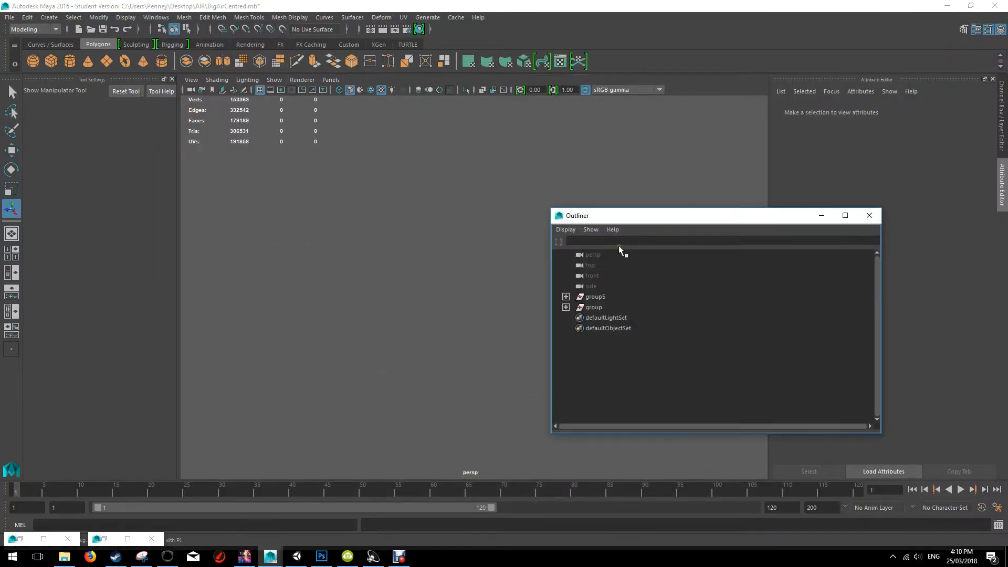
click(593, 261)
click(592, 255)
drag(883, 181, 849, 180)
text(1)
drag(923, 180, 896, 180)
text(1)
drag(967, 180, 812, 192)
text(11)
drag(921, 192, 862, 192)
text(1)
click(963, 197)
drag(960, 194, 956, 193)
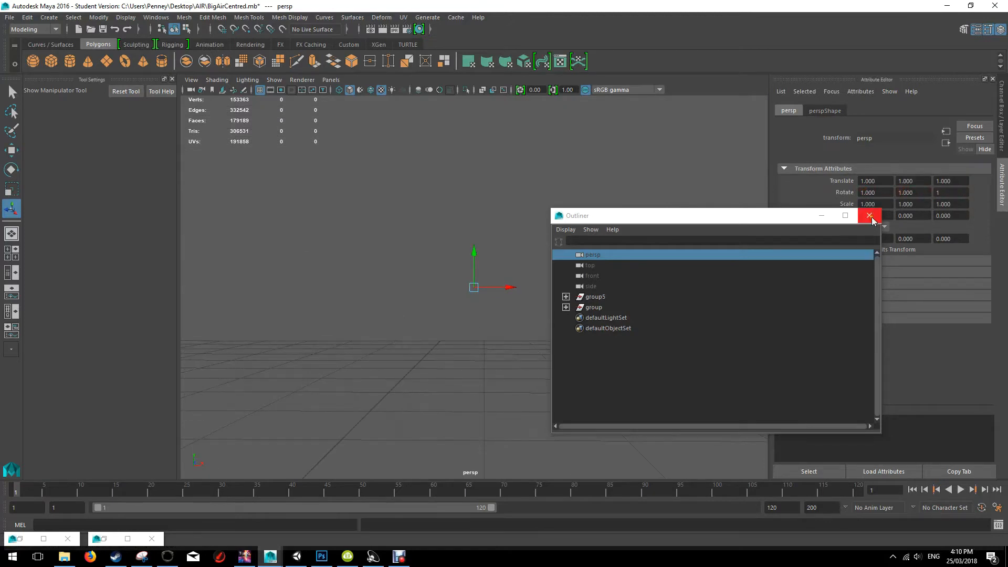
Bring group5 back into view and close the Outliner
click(588, 297)
key(f)
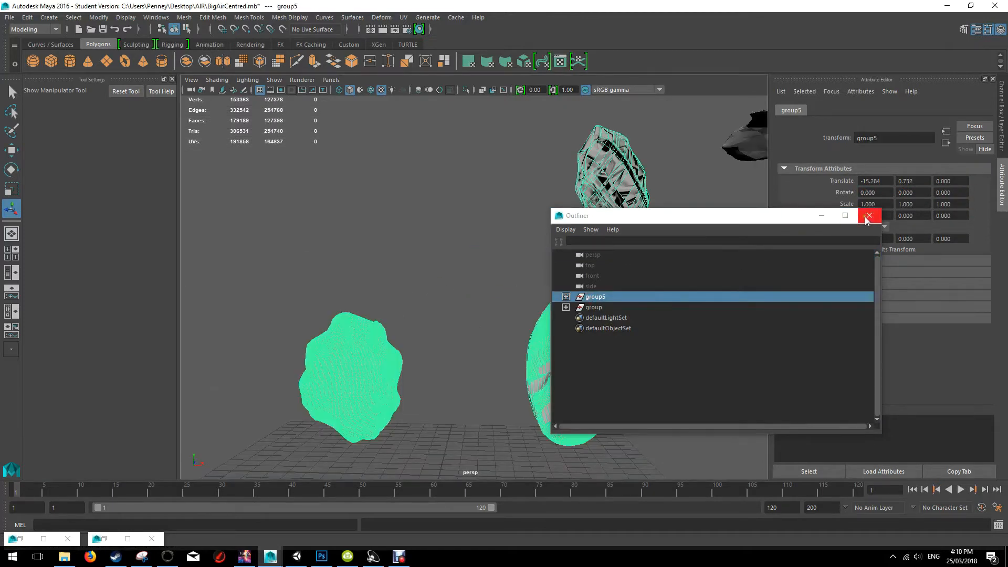
click(869, 215)
Hide the reduced crumpled mesh floating above the other objects
alt+drag(715, 222, 653, 247)
click(620, 196)
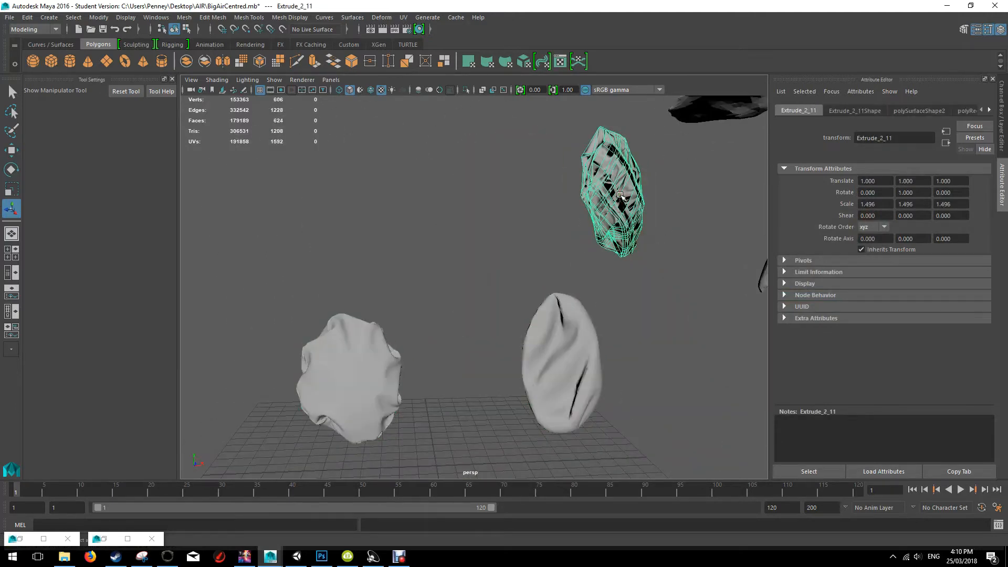
key(ctrl+h)
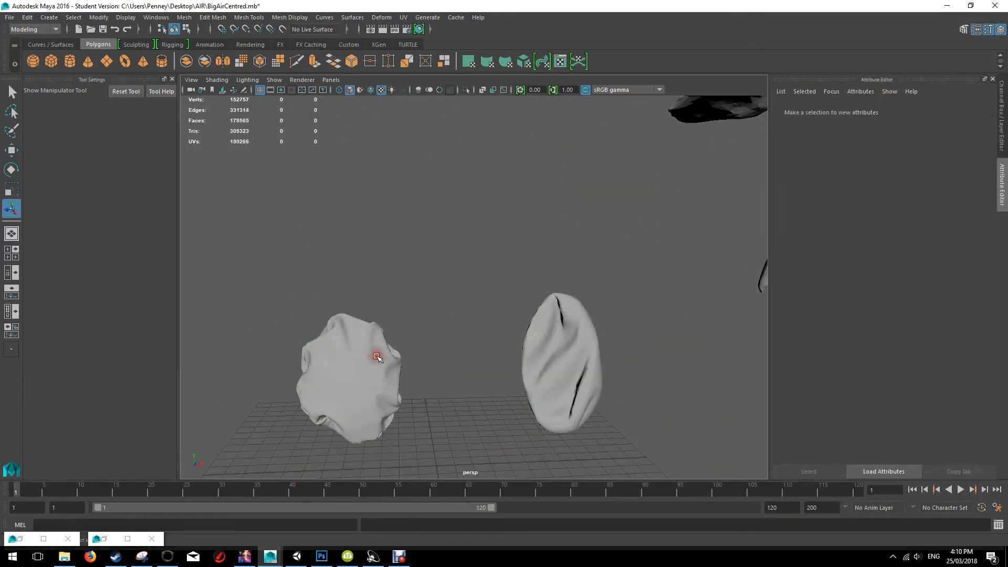
Duplicate the high-poly crumpled mesh and assign a new Lambert material to the copy
click(375, 351)
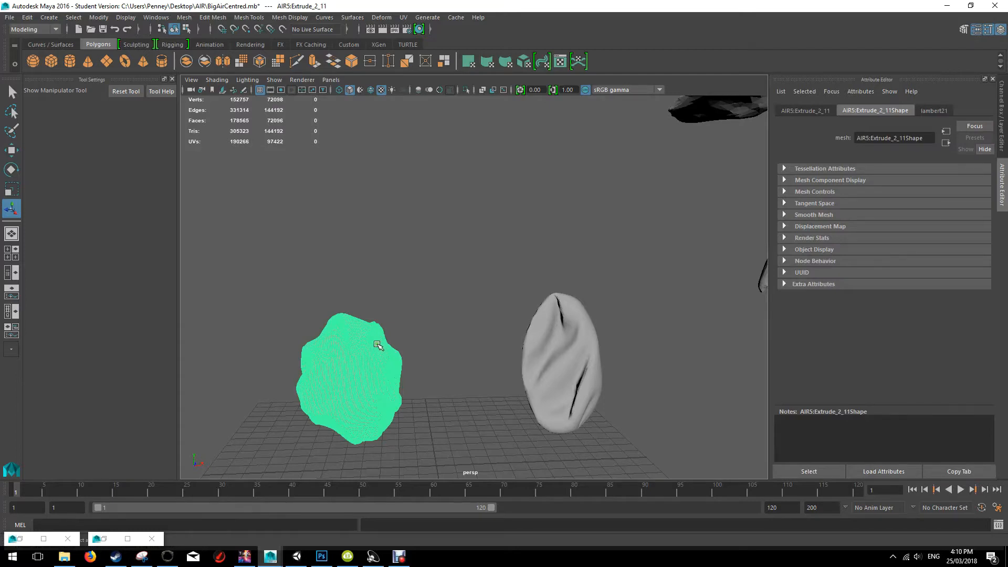
key(f)
key(ctrl+shift+h)
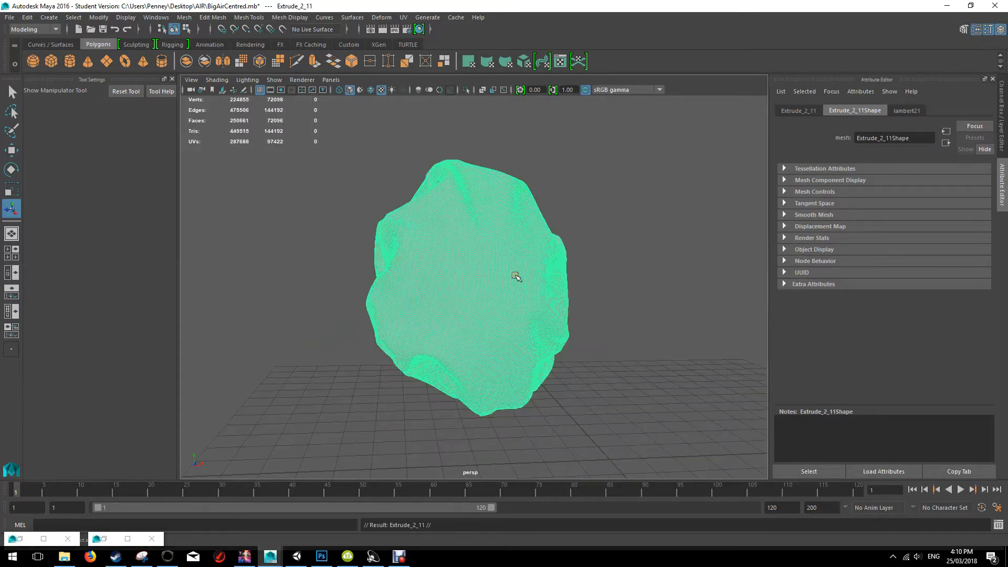
right_drag(466, 252, 488, 513)
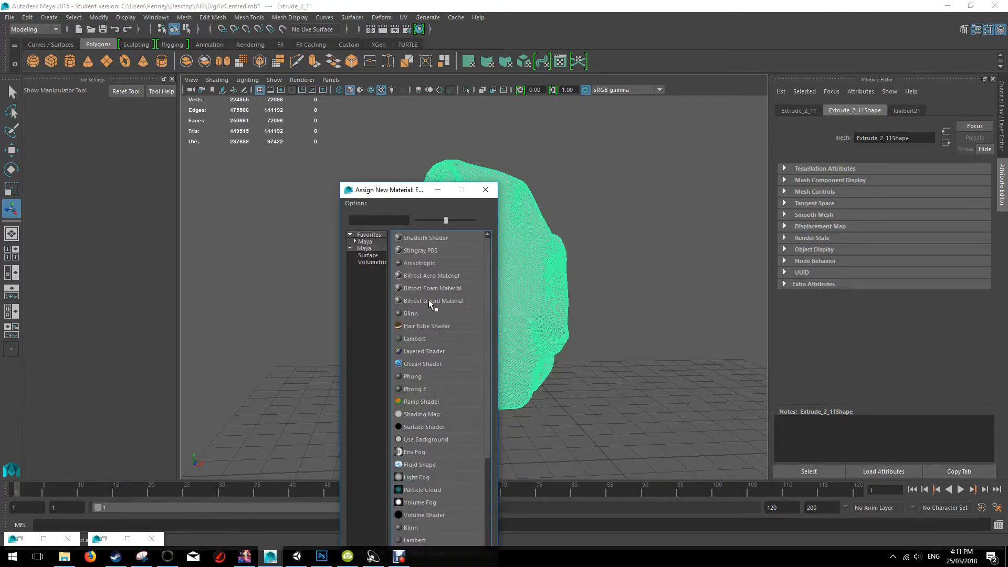
click(414, 337)
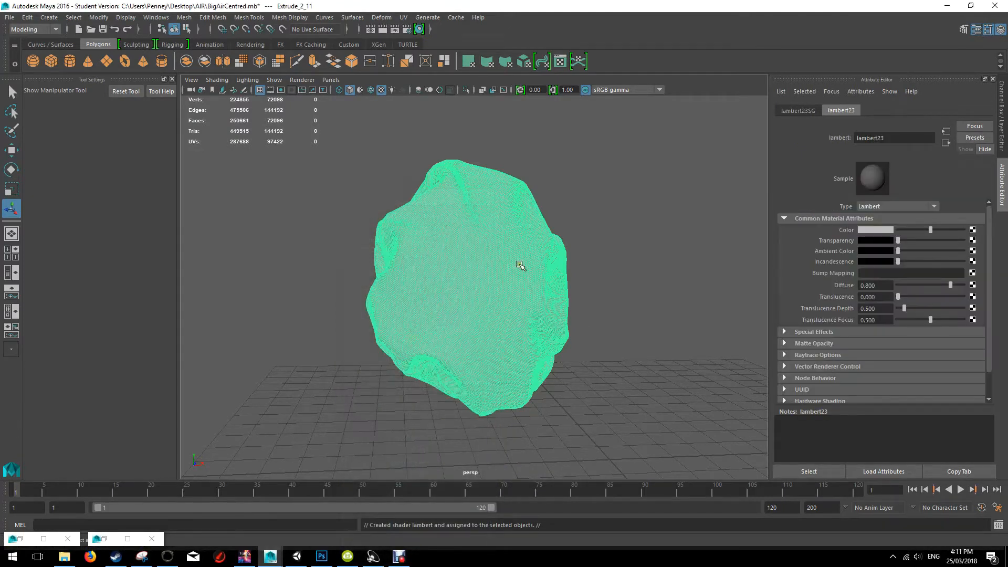
Try moving the original high-poly mesh sideways away from its copy, and undo the move
alt+drag(519, 265, 632, 294)
click(499, 266)
key(w)
key(ctrl+z)
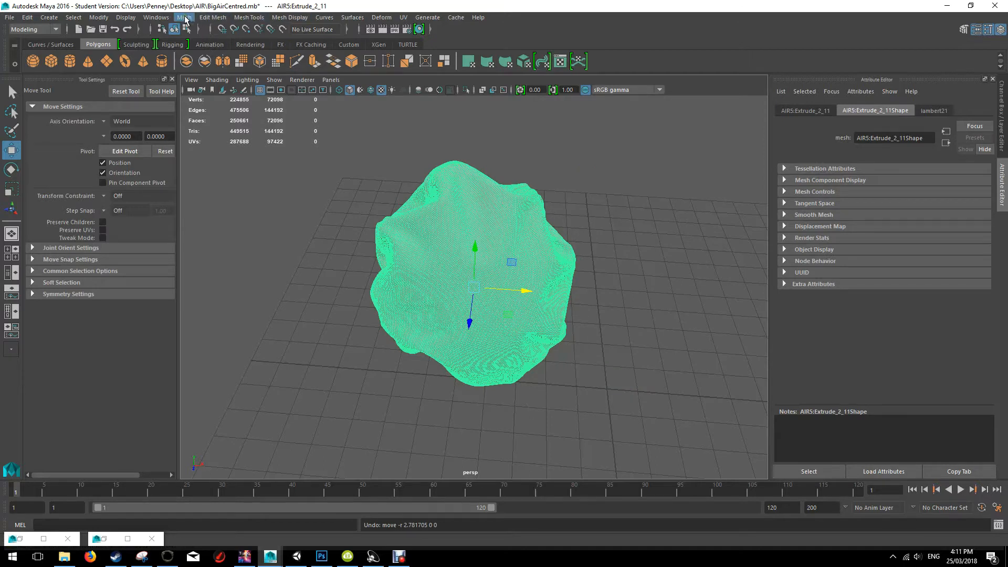
Open the Transfer Maps settings for the selected crumpled mesh and move the window clear of the model
click(34, 30)
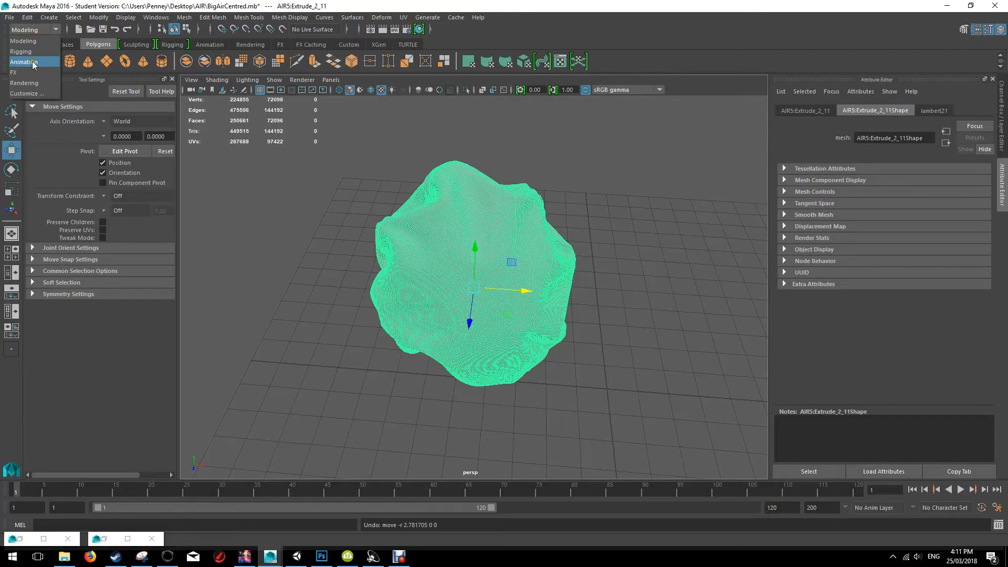
click(14, 72)
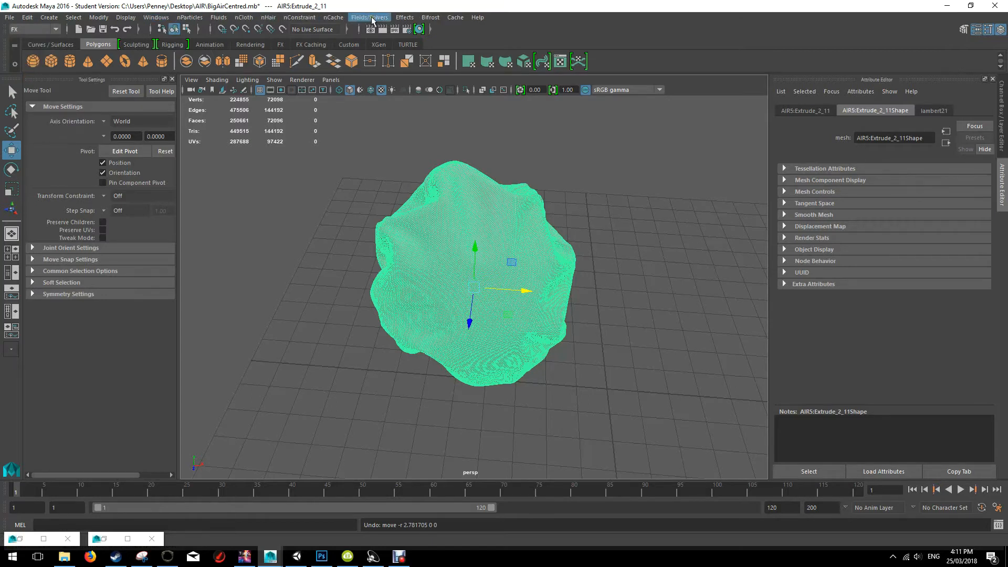
click(54, 29)
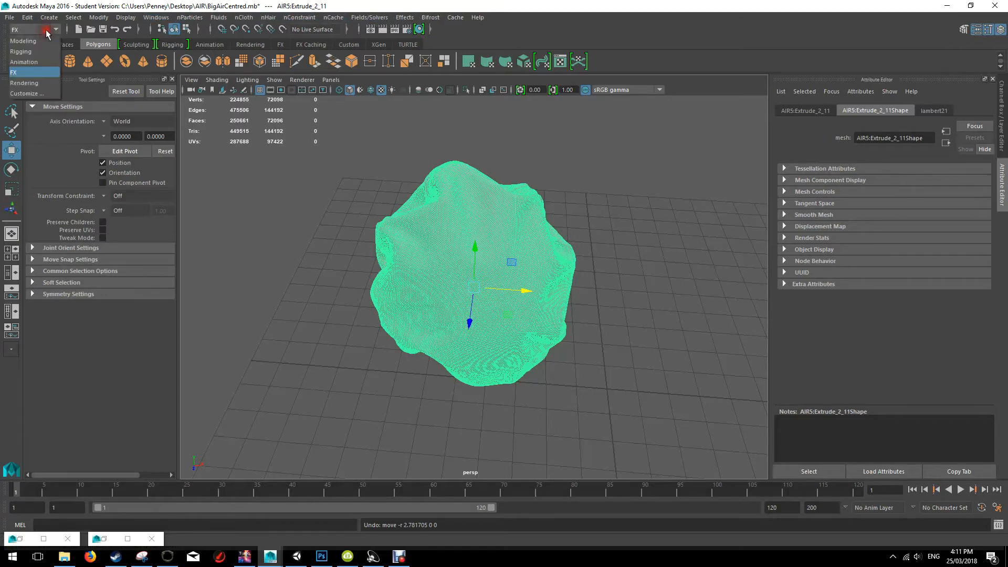
click(23, 83)
click(220, 18)
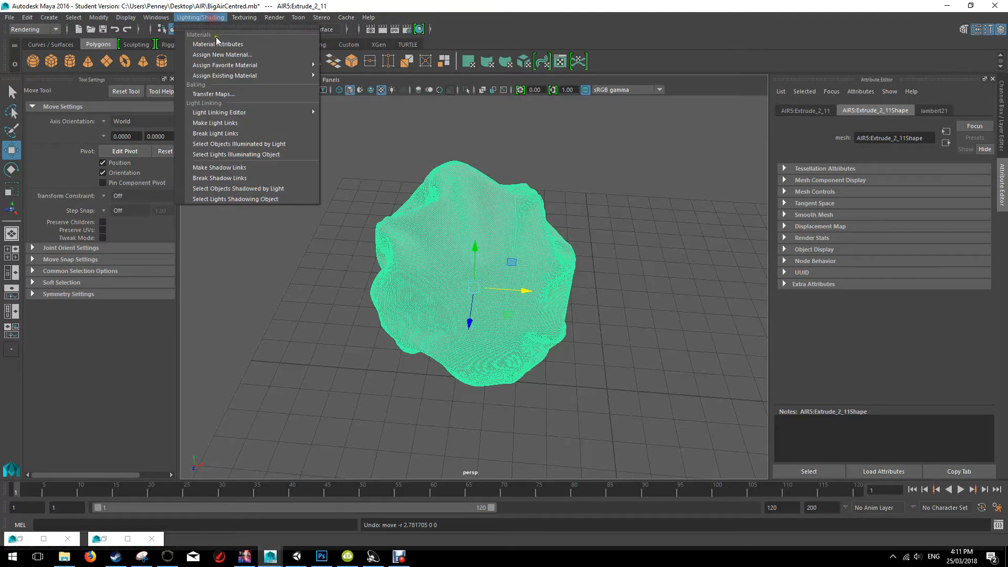
click(236, 94)
drag(513, 164, 790, 188)
alt+drag(517, 231, 501, 215)
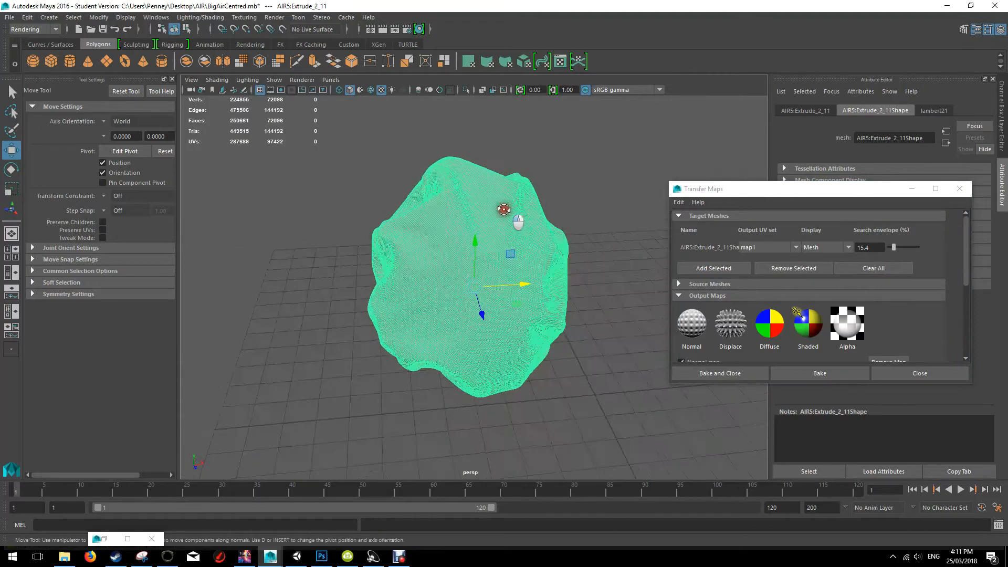
Apply automatic UV mapping to the AIR5:Extrude_2_11 mesh, check its layout in the UV Editor, and return to object selection
click(34, 29)
click(26, 38)
click(403, 18)
click(428, 44)
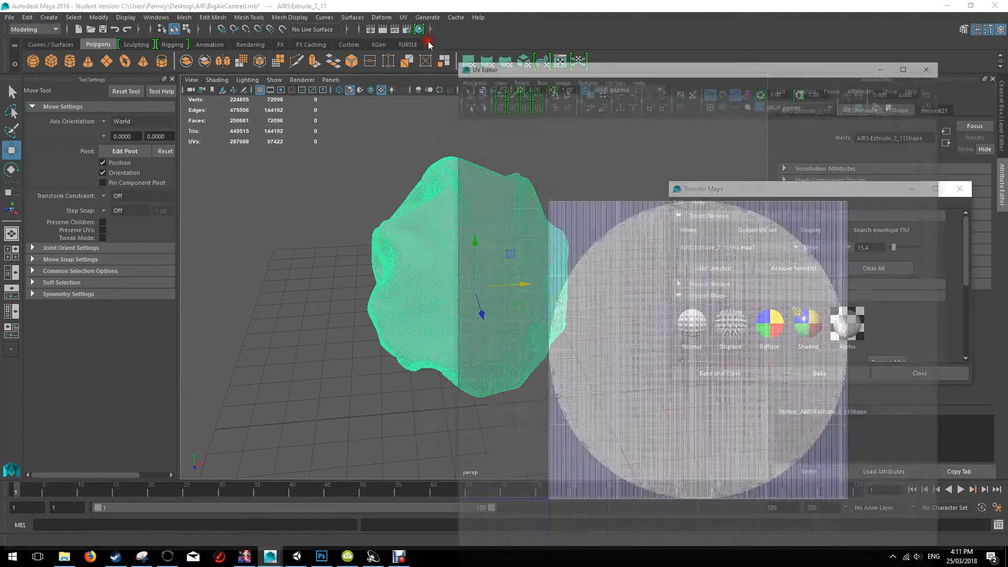
click(996, 5)
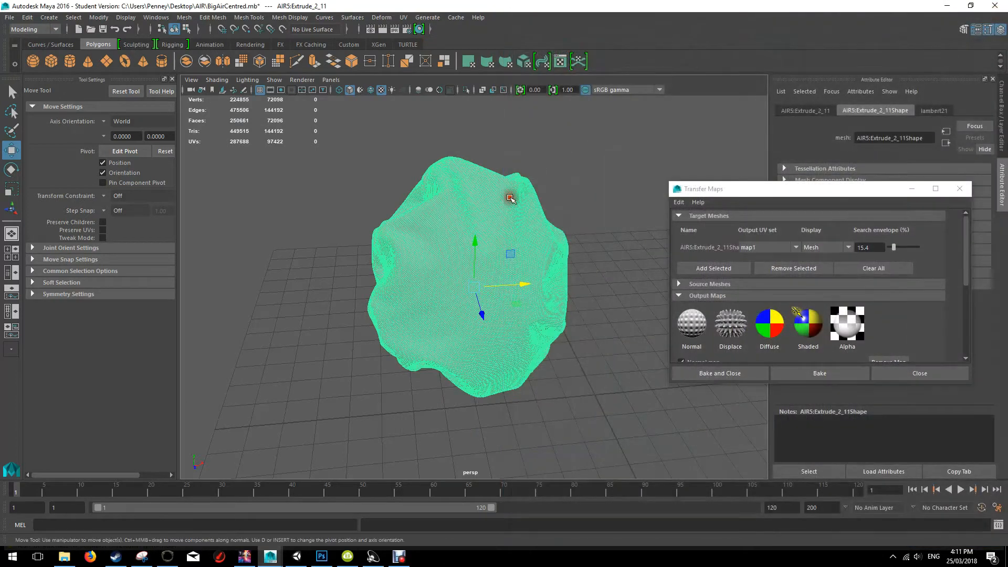
click(402, 20)
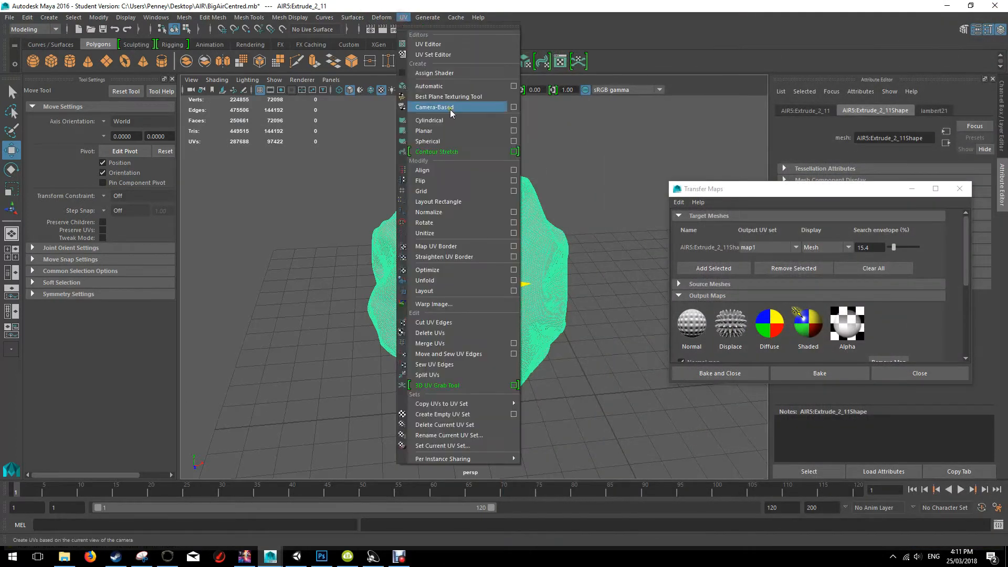
click(436, 85)
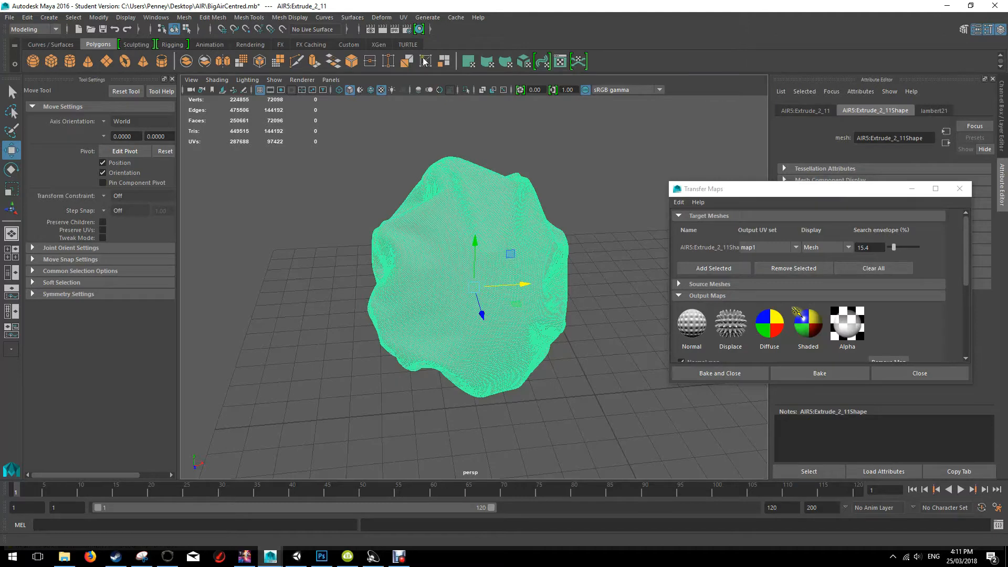
click(404, 18)
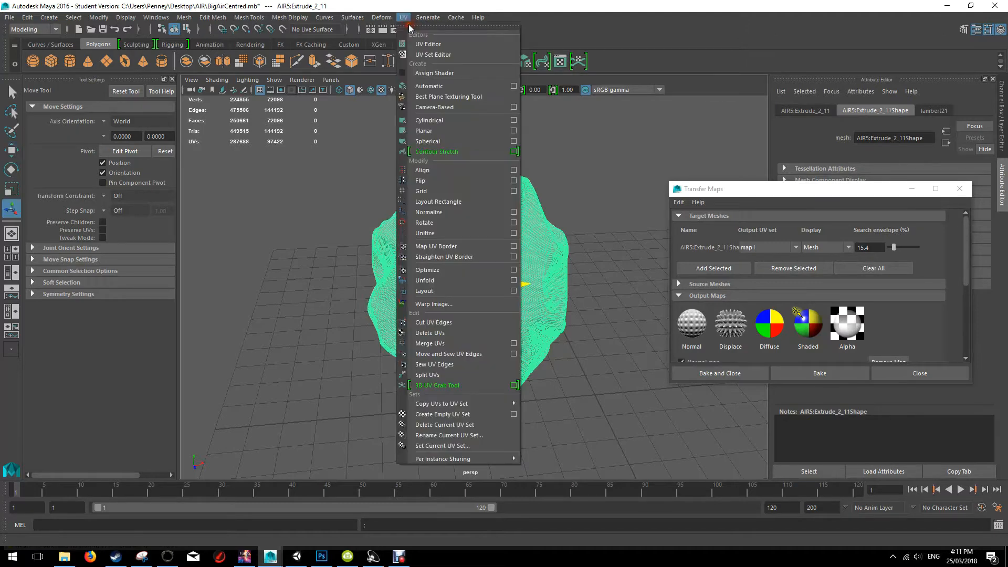
click(434, 46)
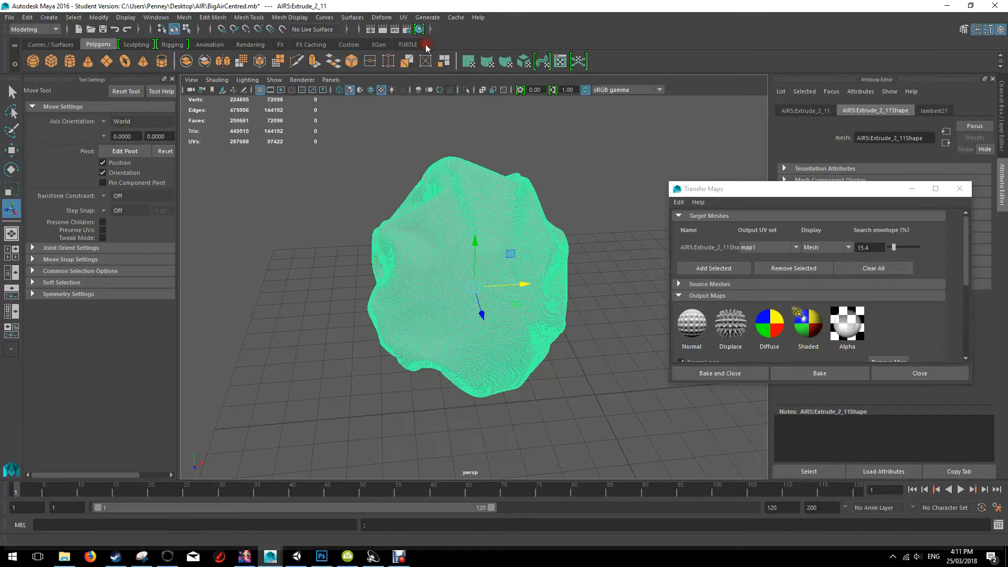
drag(894, 4, 784, 6)
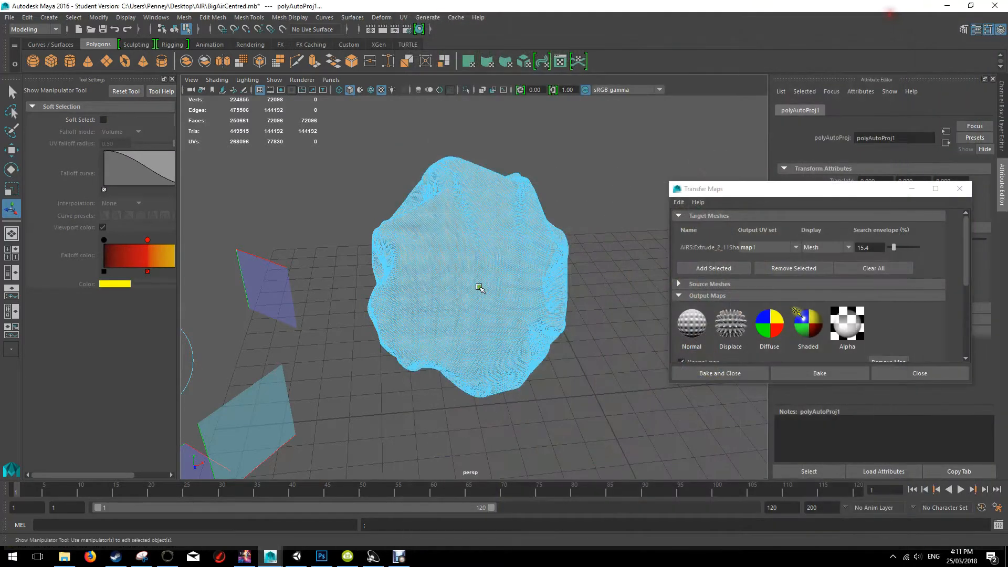
click(480, 289)
right_drag(478, 288, 527, 239)
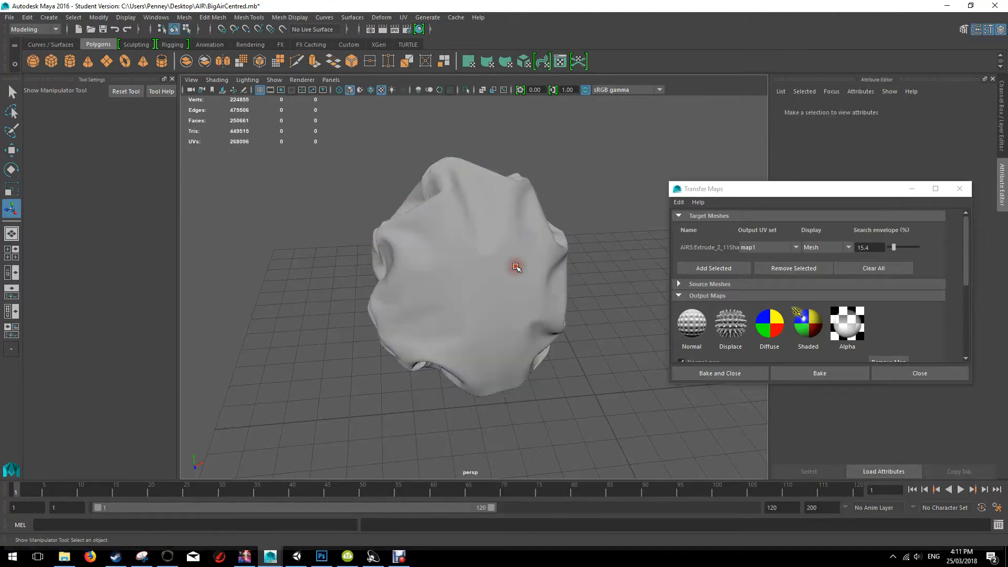
Reduce the polygon count of the AIR5:Extrude_2_11 mesh and check its UV layout in the UV Editor
click(514, 265)
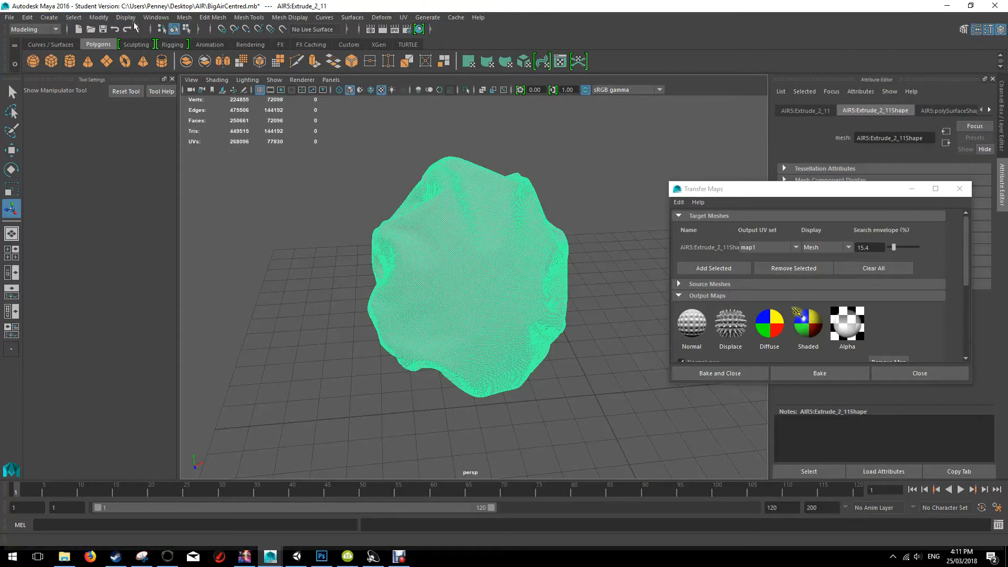
click(185, 18)
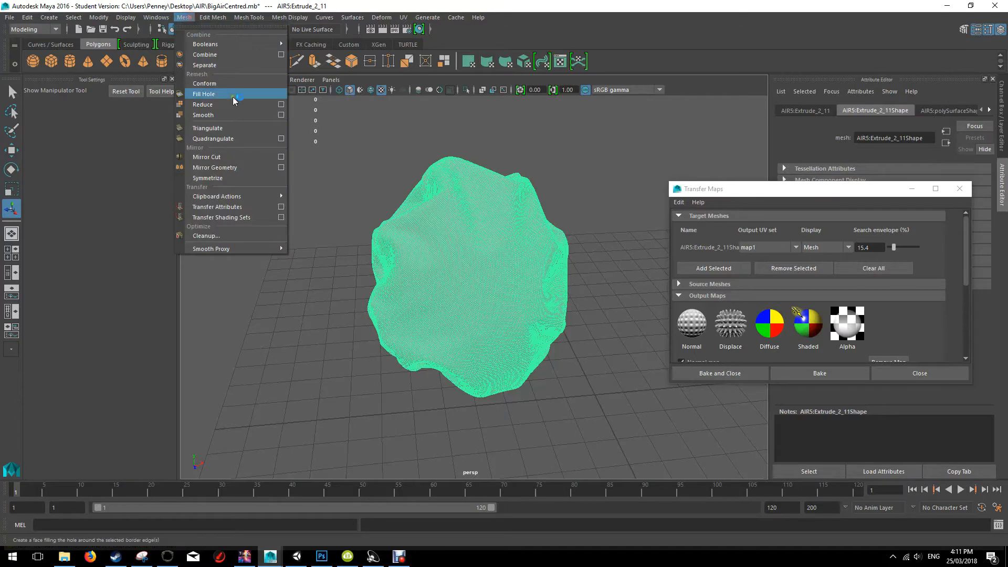
click(244, 104)
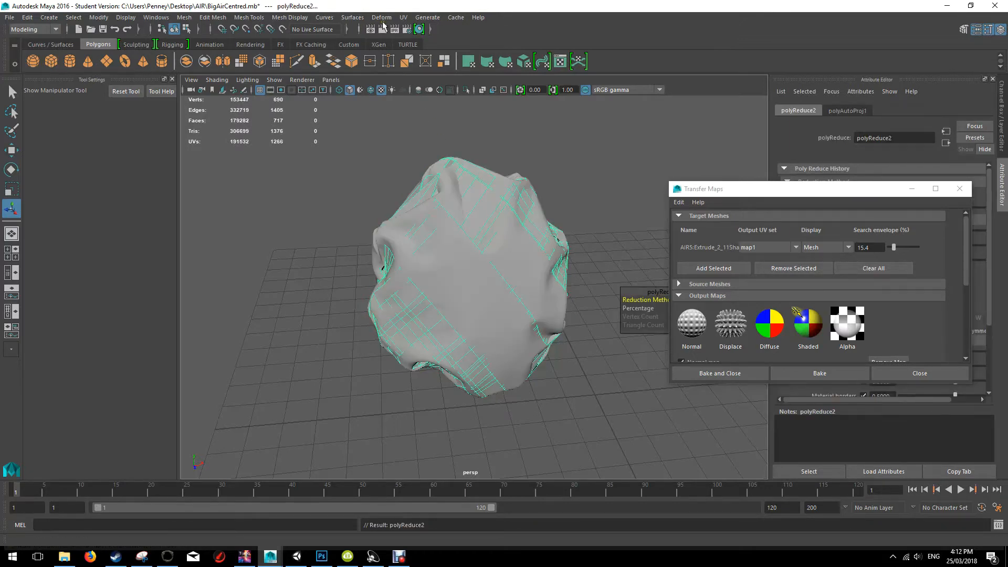
click(404, 18)
click(420, 40)
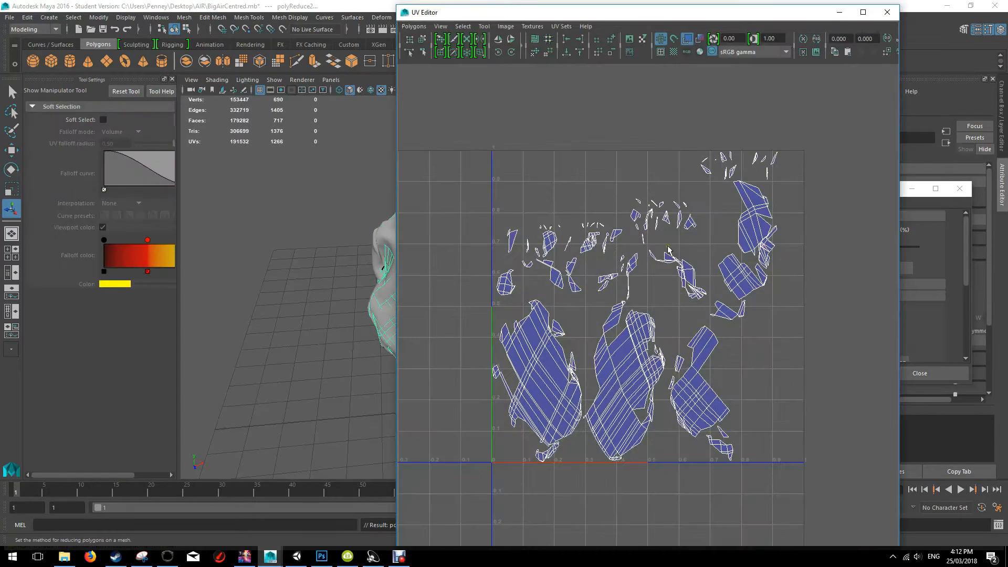
click(887, 13)
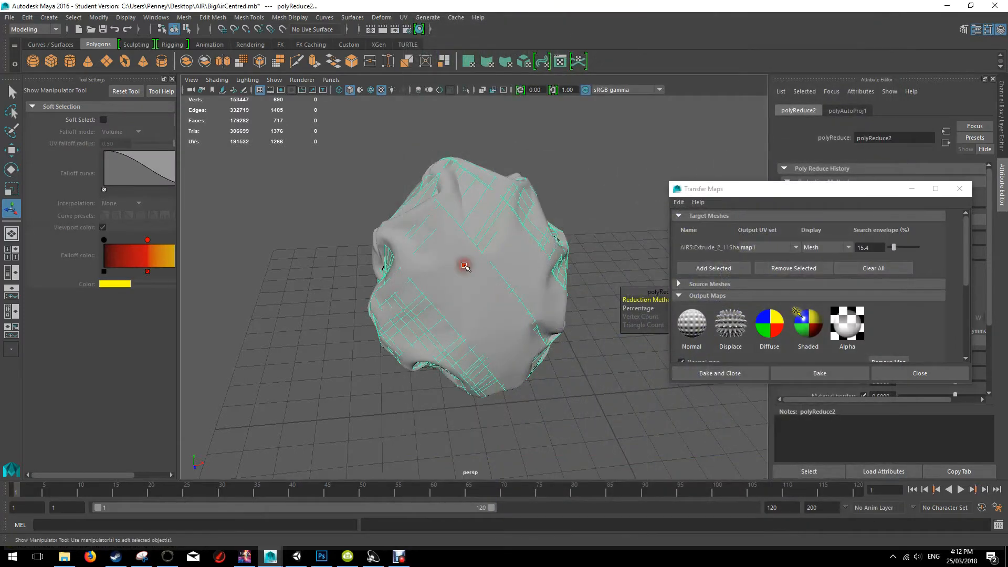
Check the UV layout of the high-poly Extrude_2_11 mesh, apply automatic UV mapping to it, and return to object selection
click(465, 265)
click(403, 17)
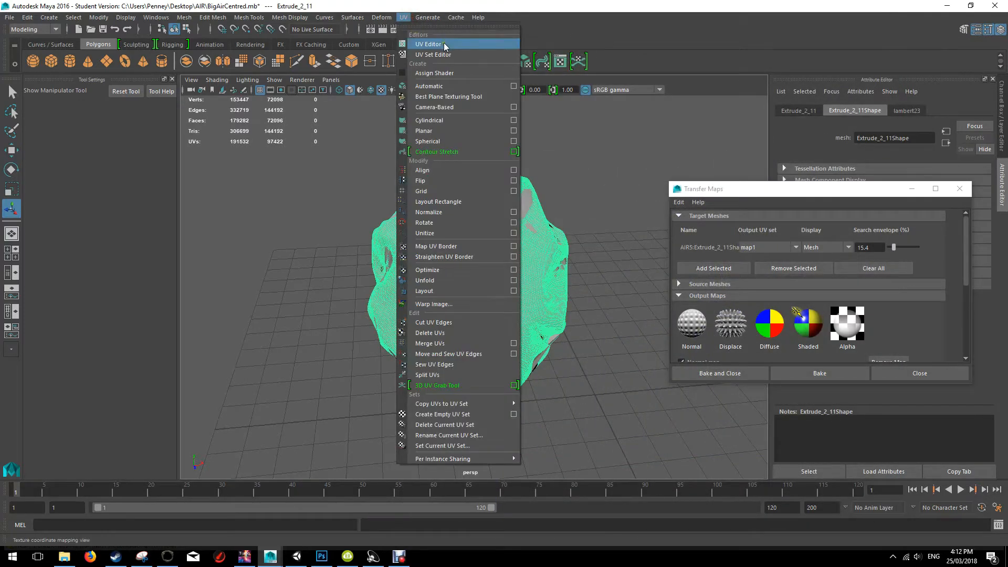
click(443, 44)
click(887, 12)
click(403, 17)
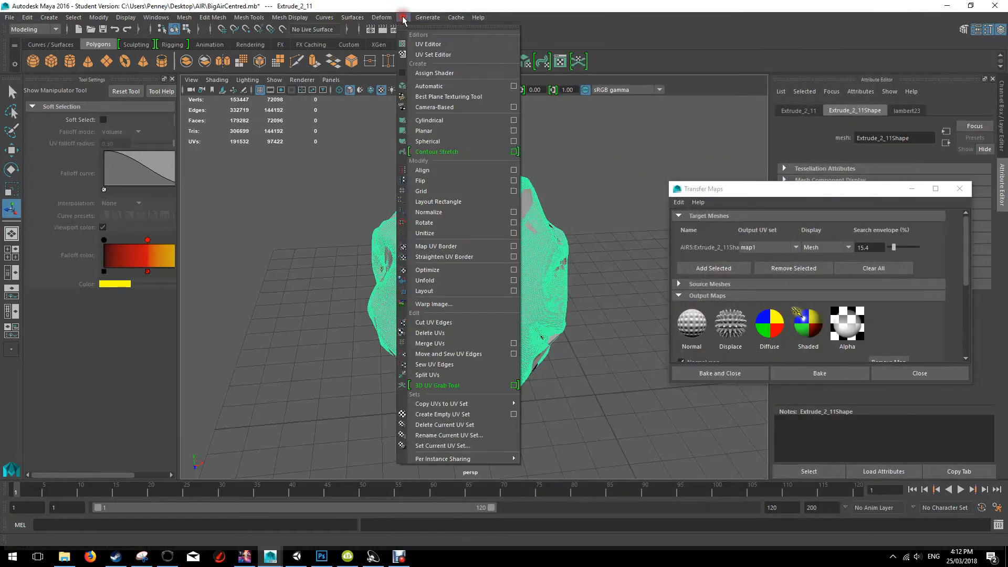
click(434, 85)
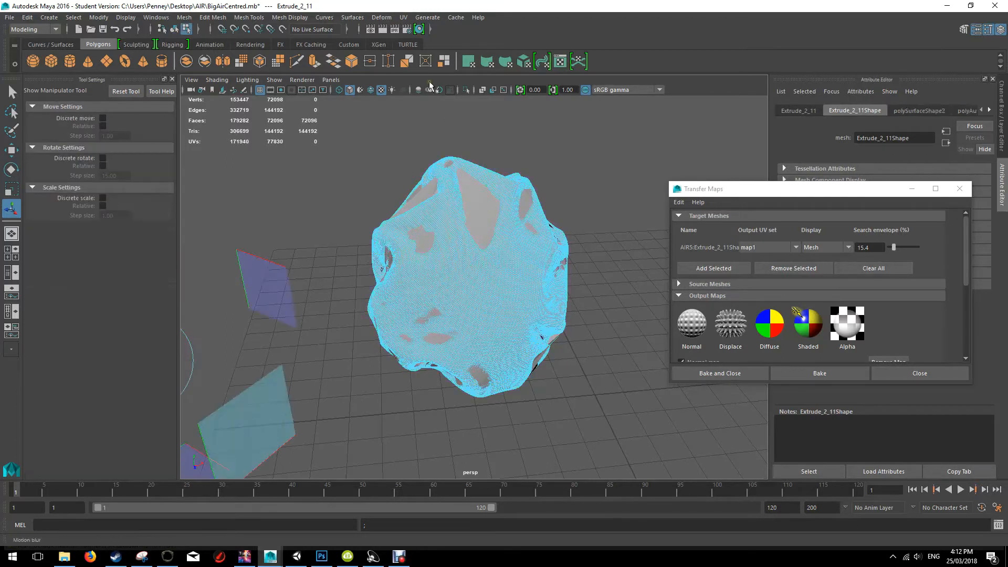
click(484, 227)
right_drag(484, 227, 533, 208)
Assign a new Lambert material to the high-poly Extrude_2_11 mesh
click(479, 206)
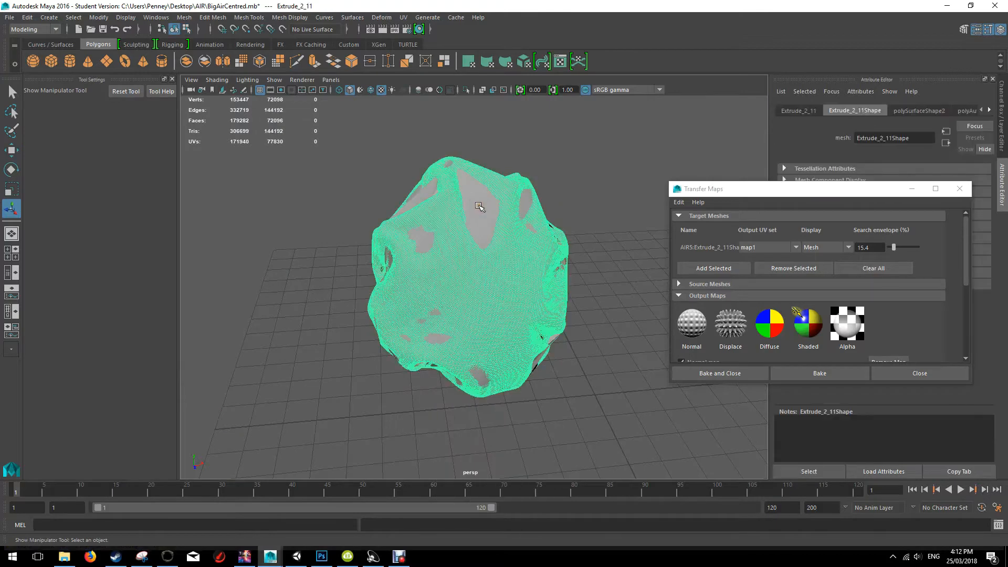
click(991, 110)
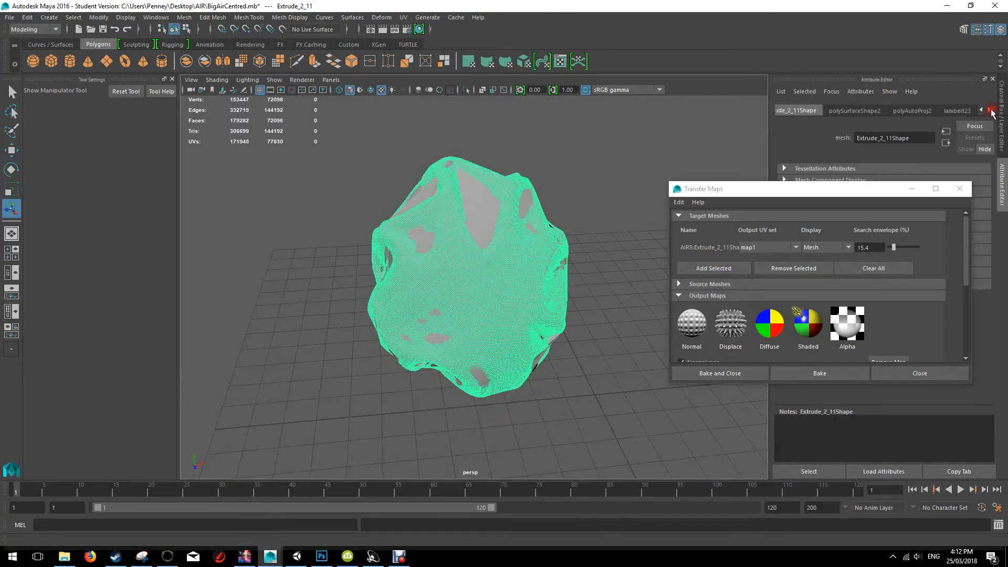
right_drag(513, 264, 531, 523)
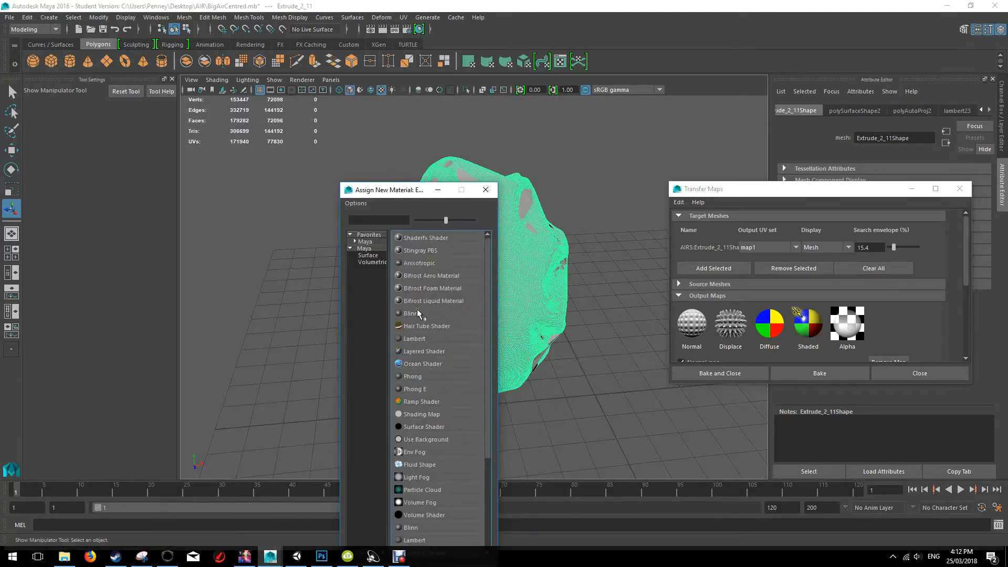
click(396, 339)
Assign a new material to the reduced AIR5:Extrude_2_11 mesh
click(485, 215)
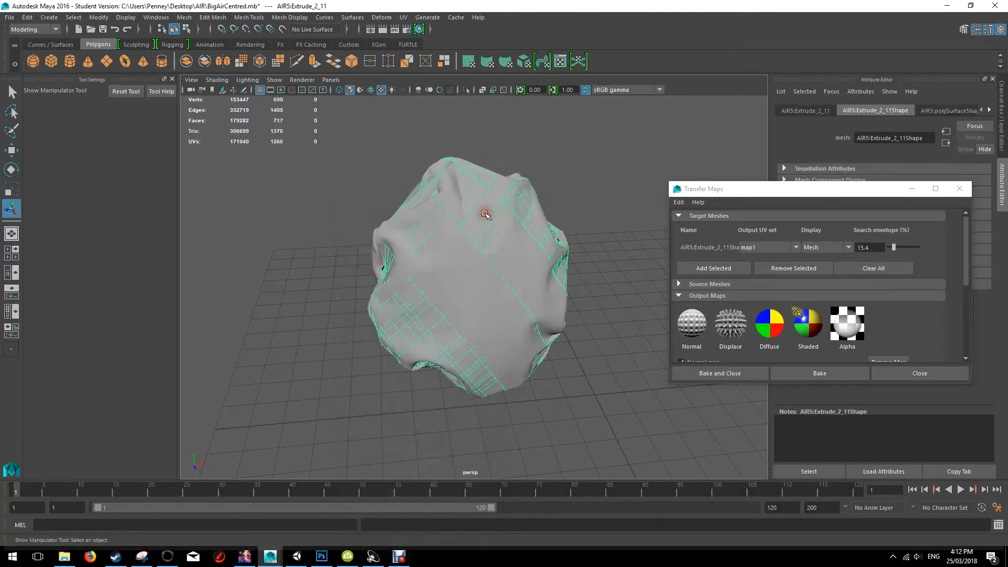
click(989, 110)
click(989, 111)
right_drag(465, 219, 496, 507)
click(408, 329)
Remove the existing target mesh from Transfer Maps and add the reduced AIR5:Extrude_2_11 mesh as the target
click(531, 262)
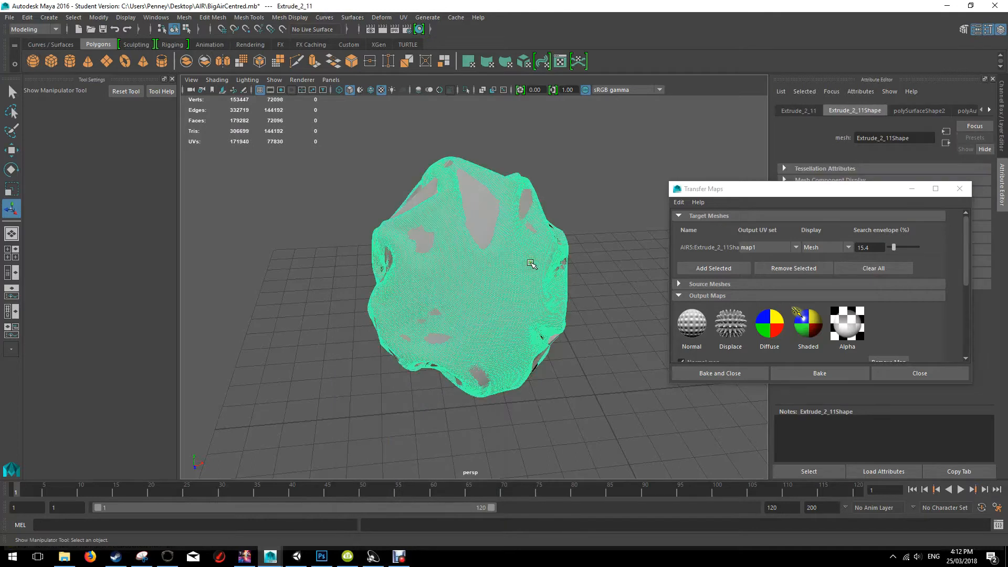
right_click(717, 244)
click(729, 256)
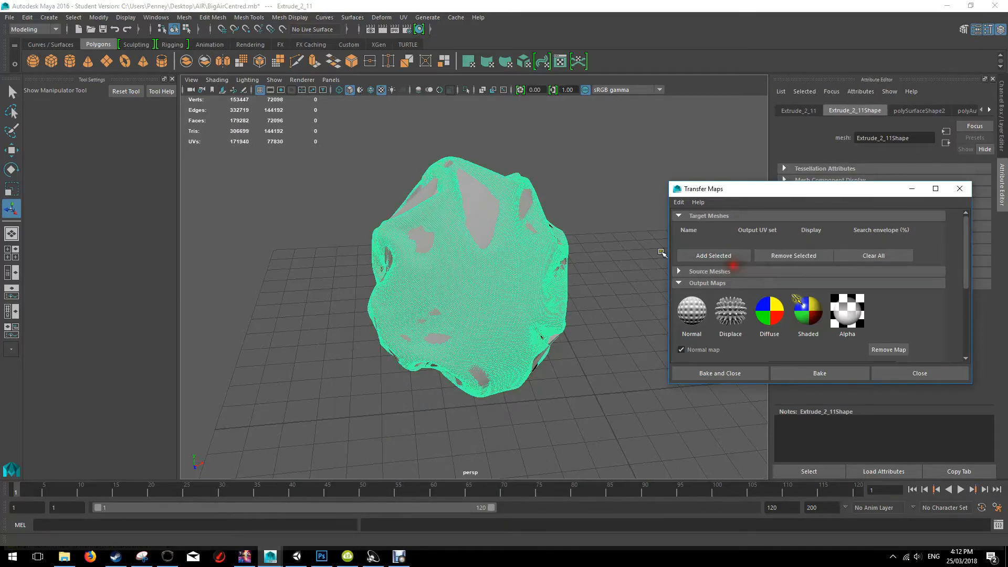
click(487, 208)
click(715, 255)
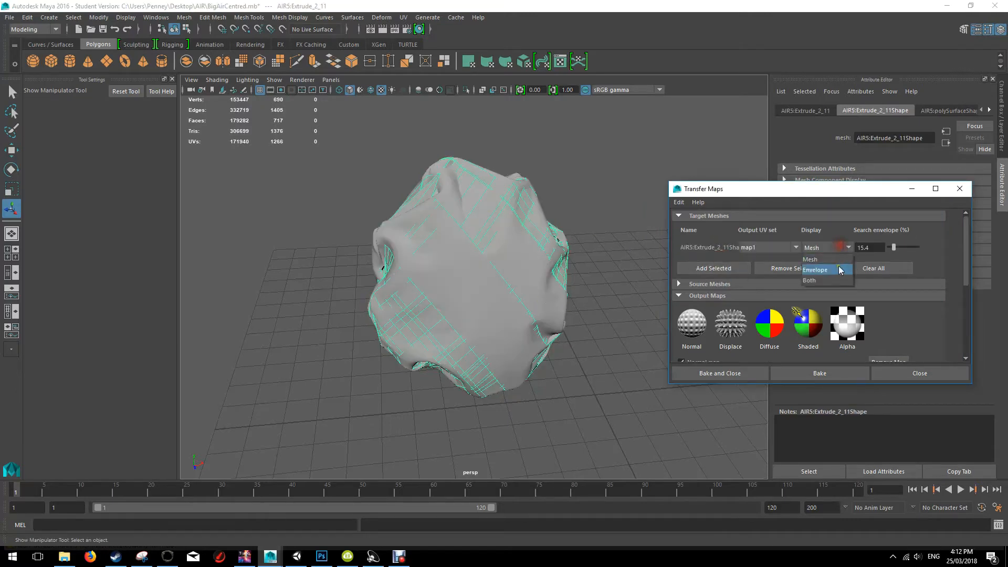
Preview the target's search envelope with the display set to Both, reveal the source mesh settings, and restore the Mesh display
click(832, 280)
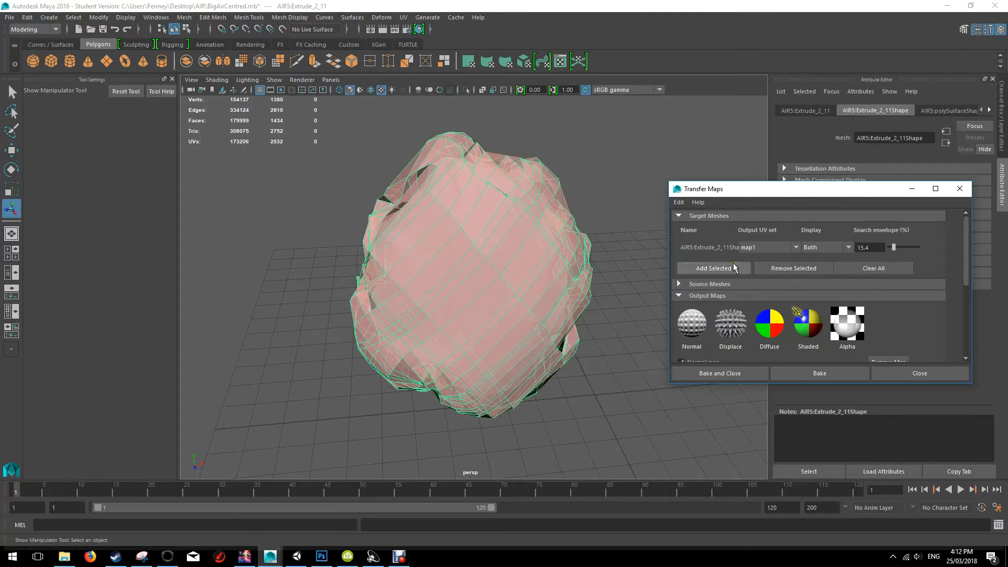
click(697, 284)
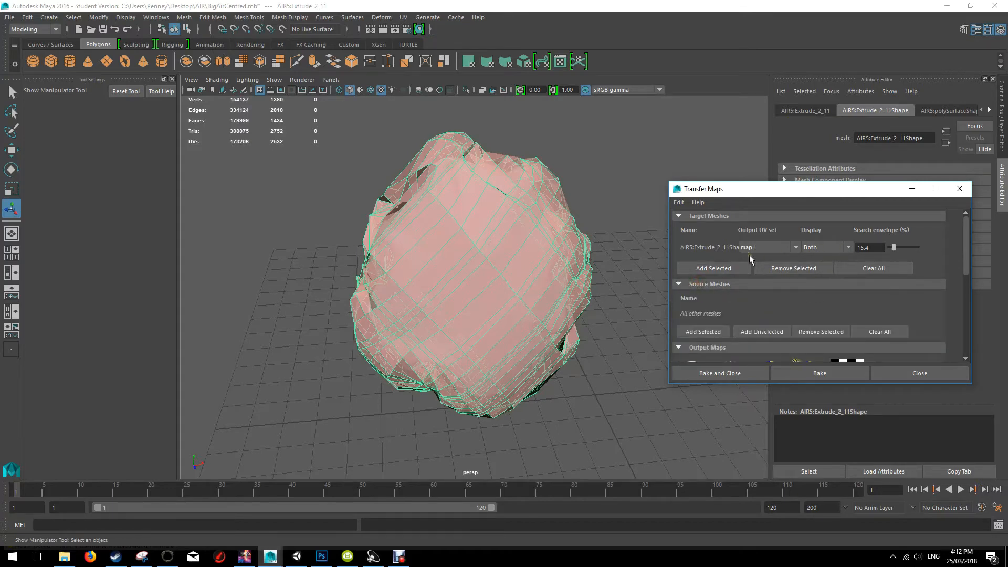
click(819, 248)
click(814, 258)
Add the high-poly Extrude_2_11 mesh as the source and bake the object-space normal map to Normals2.jpg
click(531, 279)
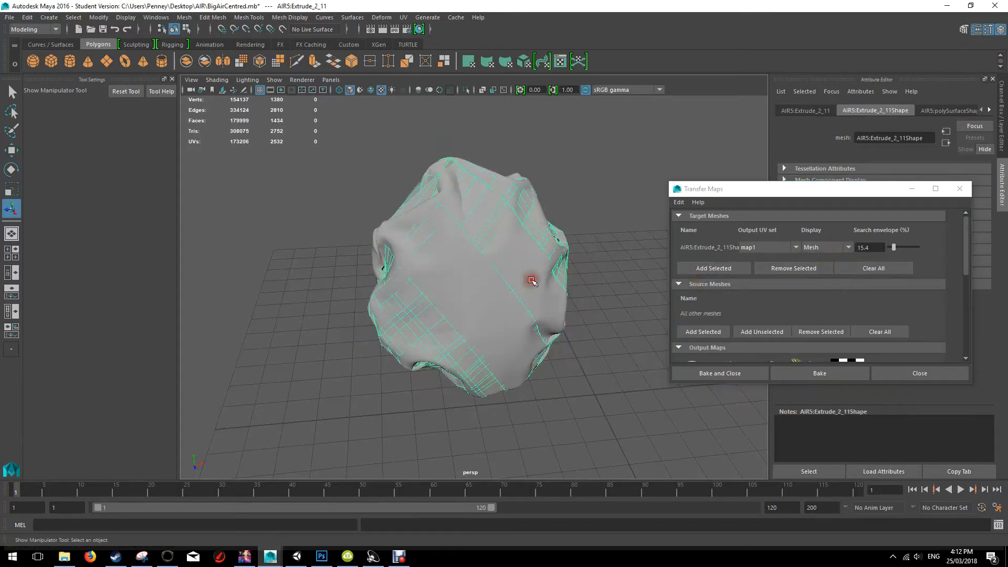
click(703, 332)
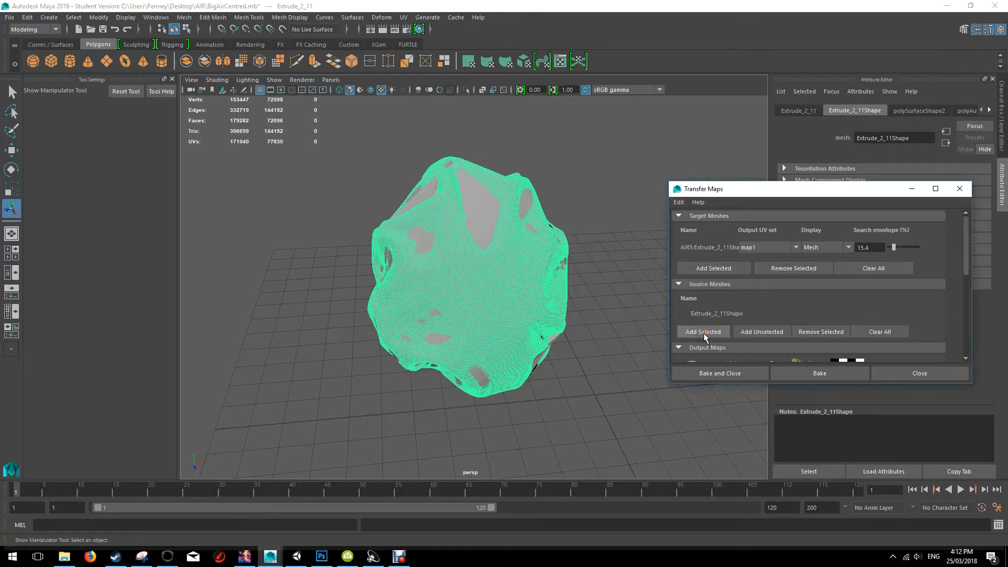
scroll(884, 290, down, 4)
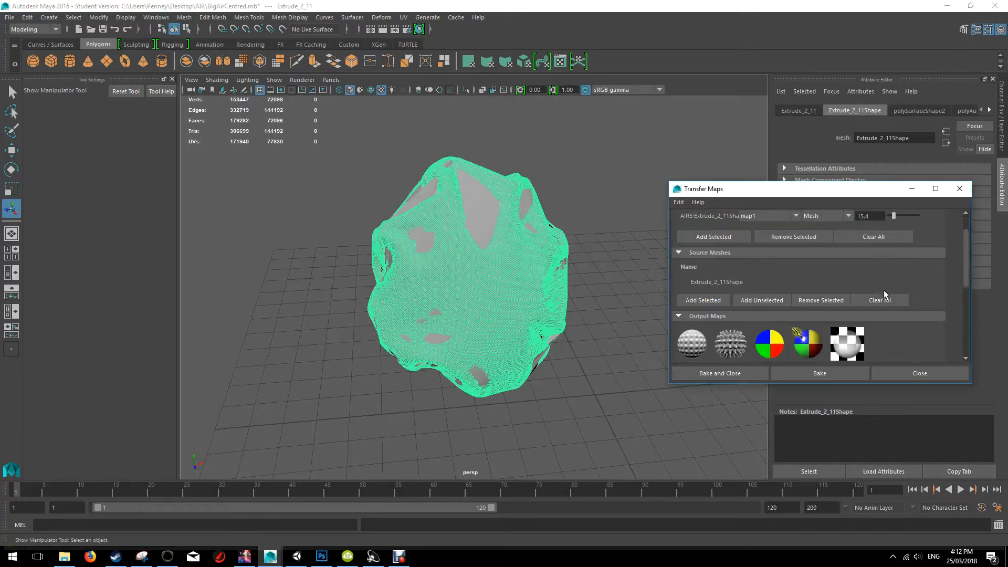
scroll(889, 296, down, 3)
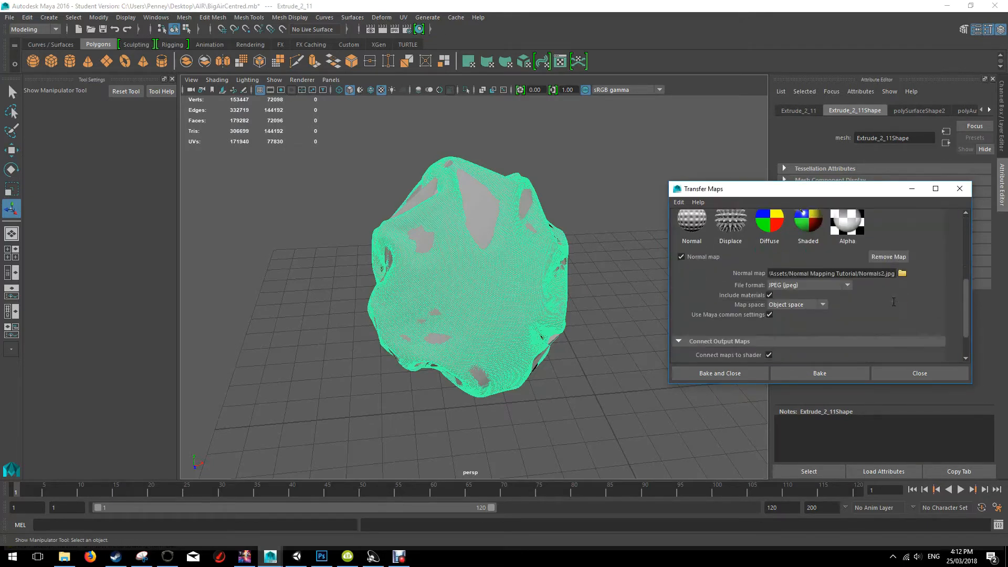
click(791, 373)
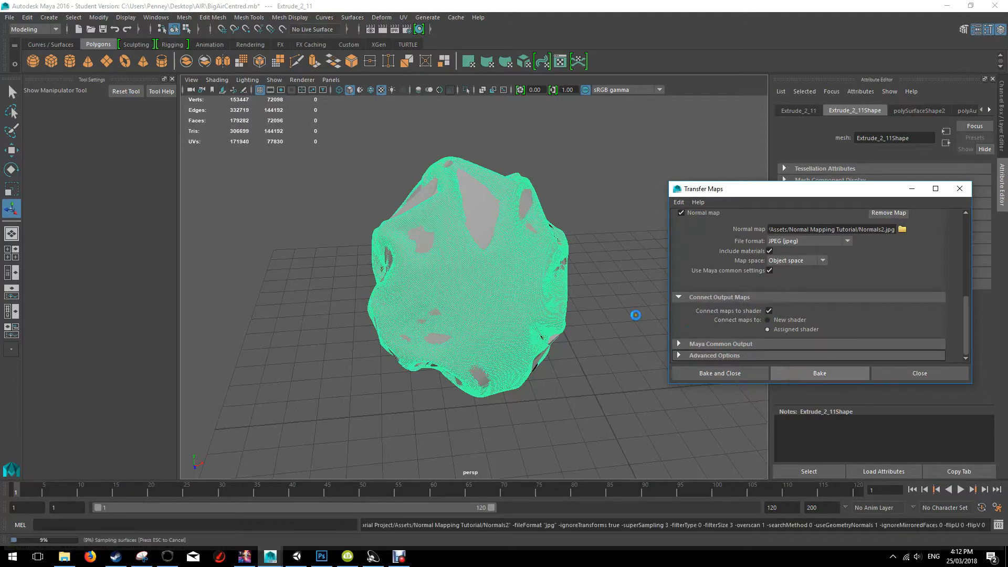
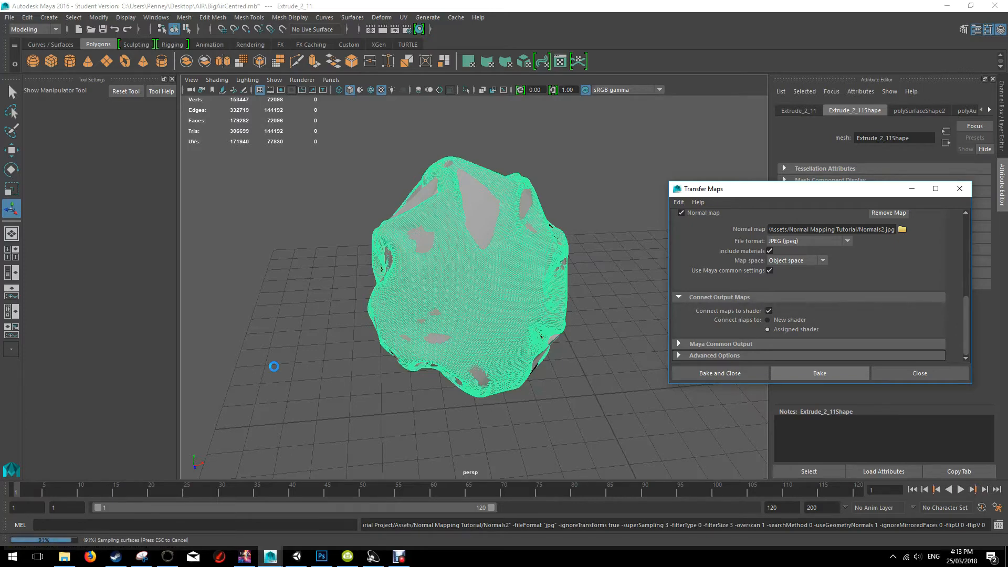
Move the reduced AIR5:Extrude_2_11 mesh sideways off the high-poly mesh and inspect its surface
click(438, 272)
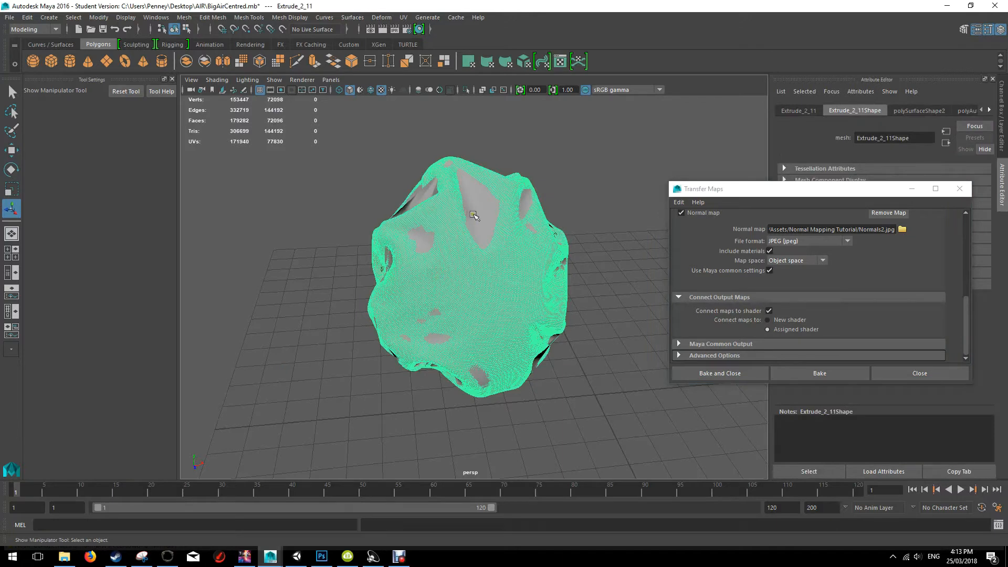
click(489, 214)
key(w)
drag(520, 285, 700, 286)
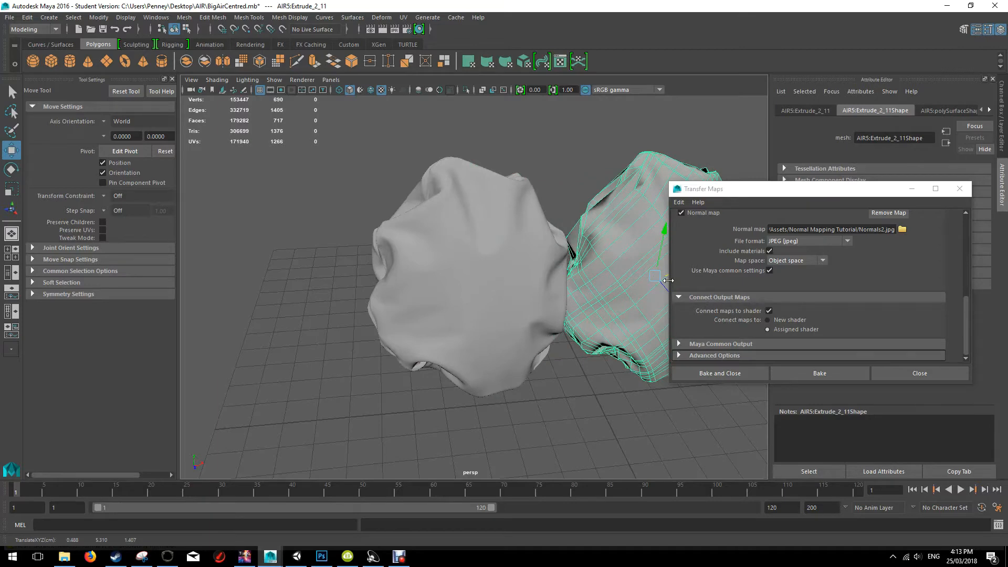
key(f)
alt+drag(556, 228, 549, 200)
click(551, 221)
click(517, 275)
drag(525, 290, 537, 292)
click(557, 184)
Delete the three crumpled meshes standing on the grid
scroll(558, 201, down, 8)
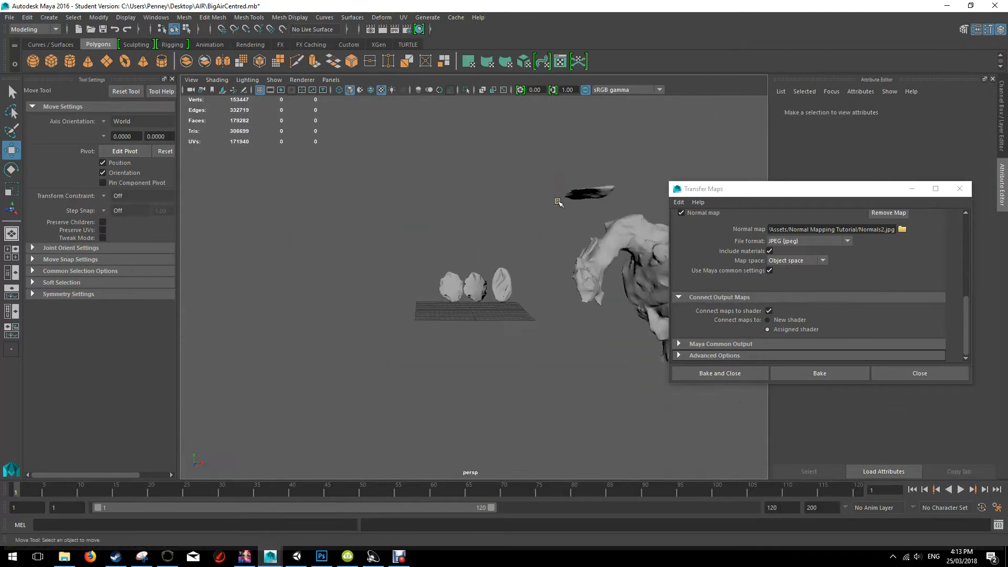
scroll(541, 250, up, 6)
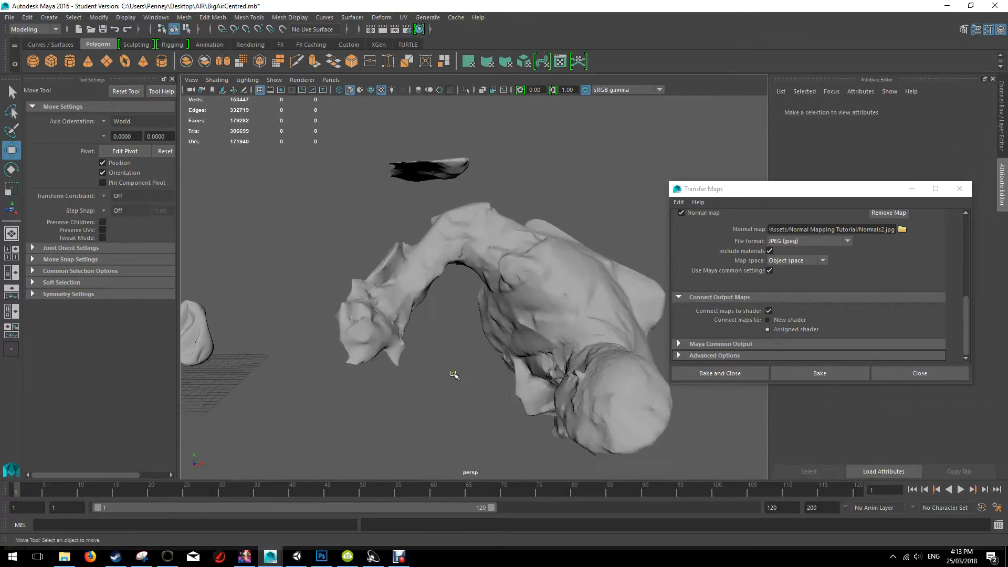
mouse_move(450, 400)
alt+mouse_down()
mouse_move(450, 389)
mouse_move(473, 400)
mouse_move(452, 405)
alt+mouse_up()
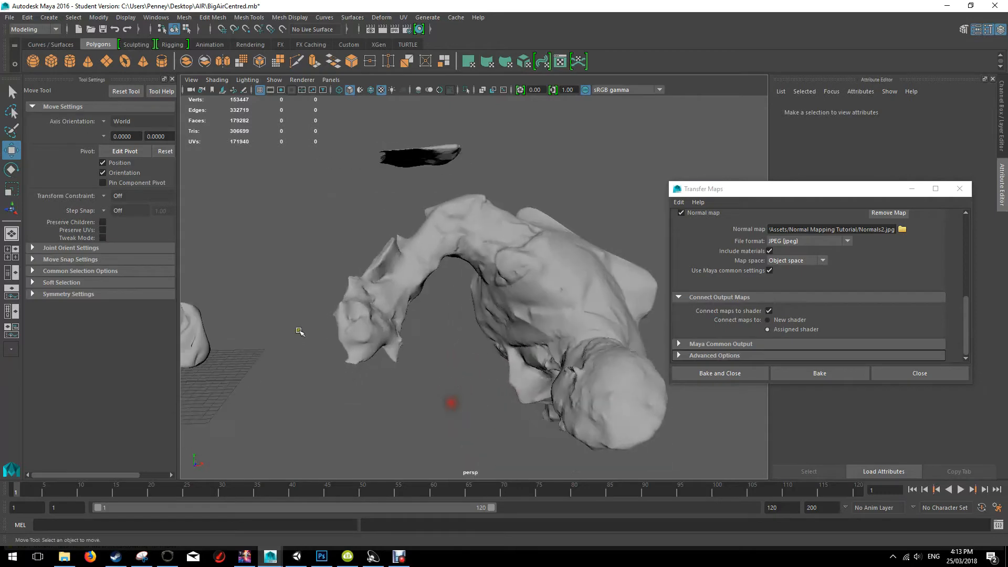
alt+middle_drag(298, 326, 633, 321)
drag(449, 315, 559, 348)
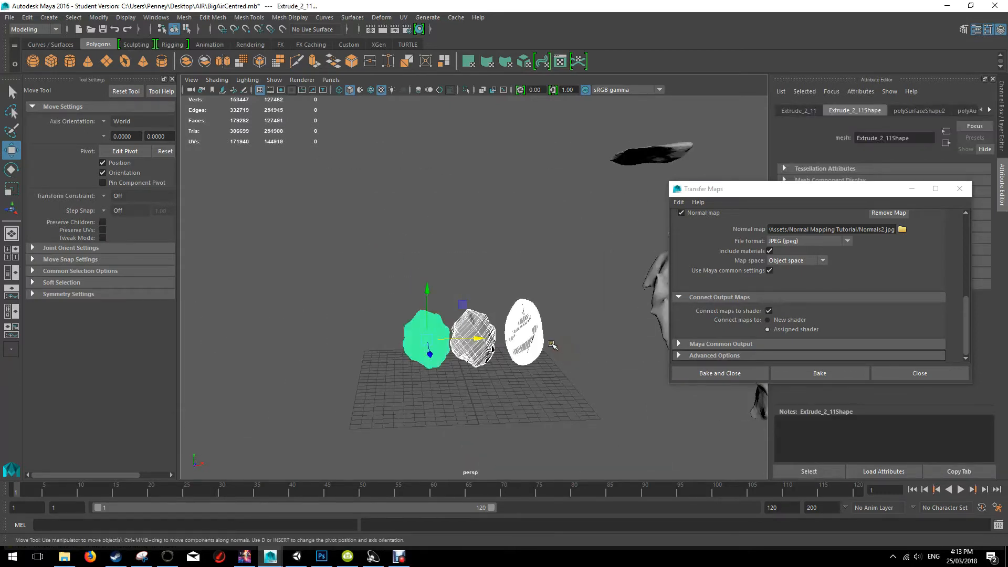
key(Delete)
Move america3:Mesh along X toward the grid, to a Translate X of about 10.3
scroll(535, 340, down, 3)
click(606, 280)
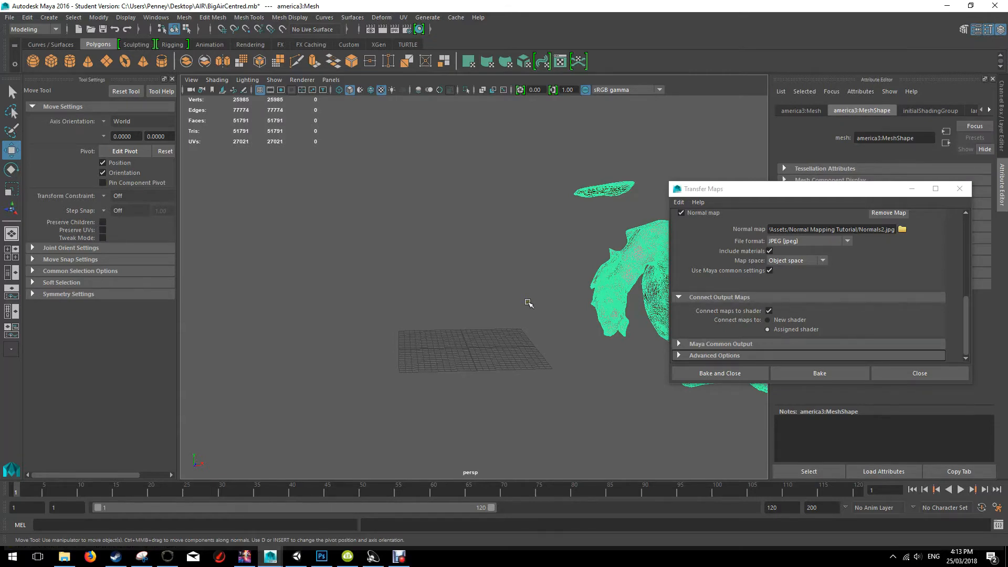
alt+drag(528, 304, 564, 349)
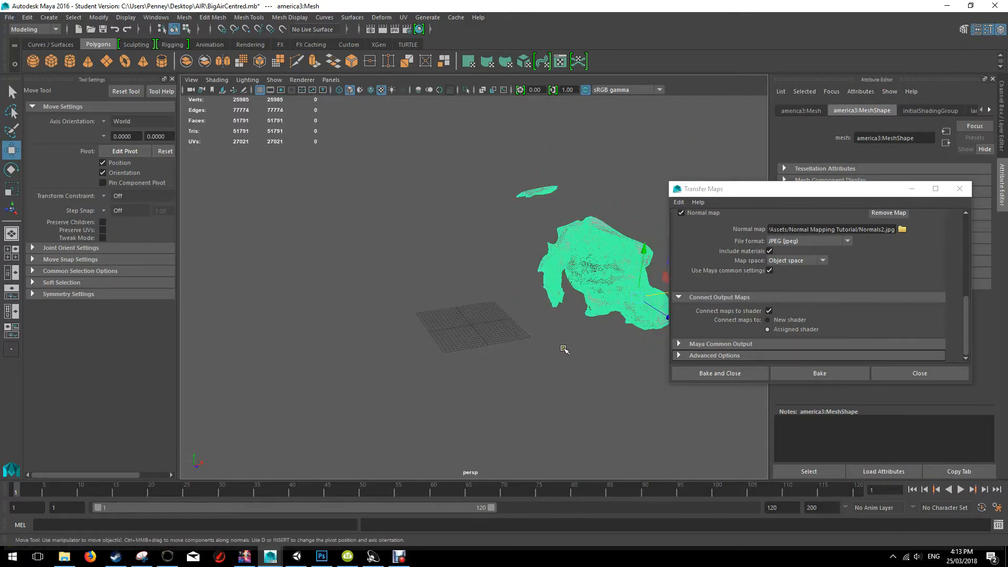
scroll(601, 294, down, 3)
drag(632, 288, 561, 361)
scroll(582, 221, up, 2)
scroll(581, 223, down, 3)
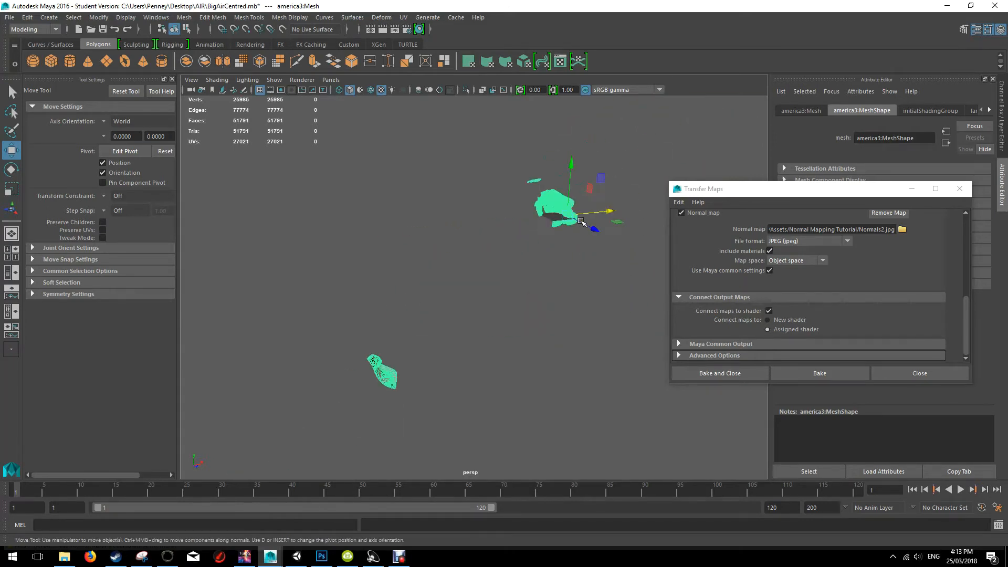
alt+drag(587, 255, 586, 282)
Delete the faces of the large detached fragment lying far away from the figure of america3:Mesh
drag(735, 189, 809, 188)
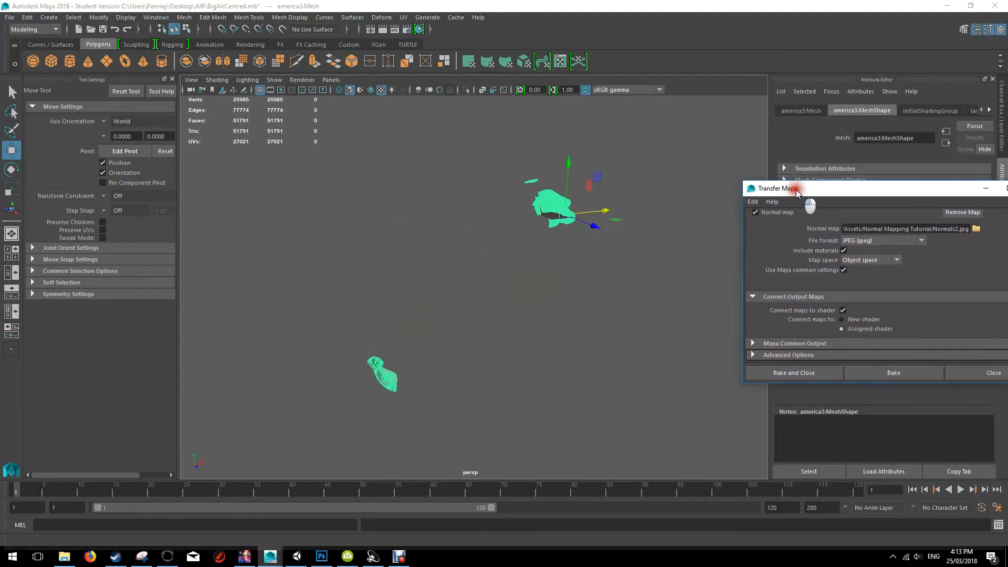
alt+drag(601, 264, 367, 294)
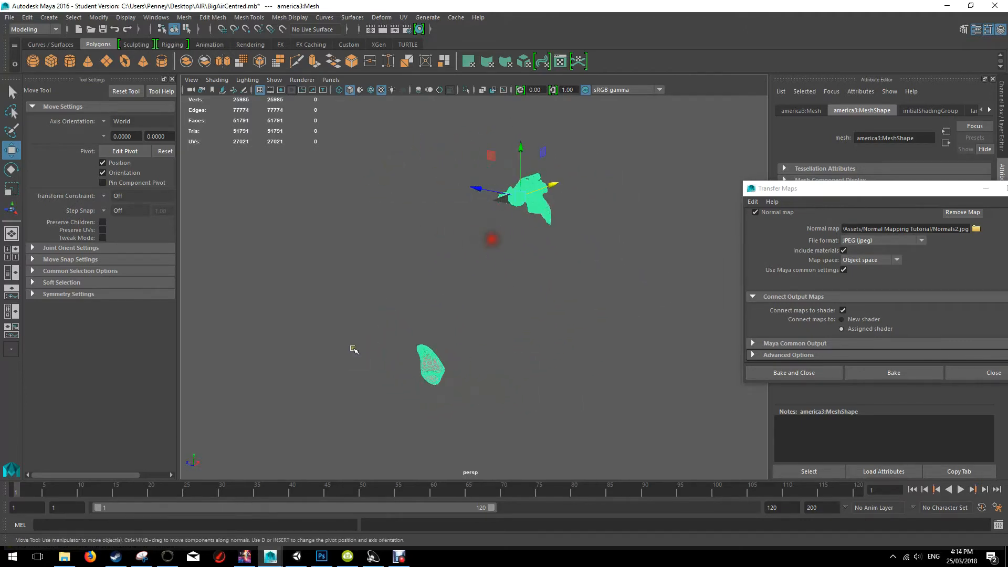
alt+drag(447, 284, 572, 242)
alt+drag(533, 310, 518, 354)
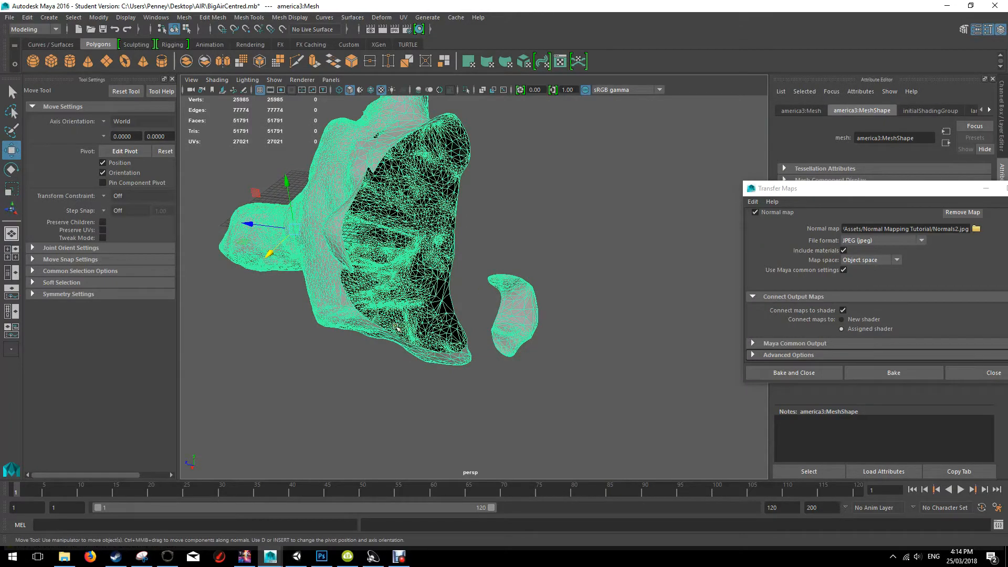
alt+drag(385, 241, 588, 227)
mouse_move(630, 223)
right_down()
mouse_move(646, 241)
mouse_move(628, 237)
right_up()
drag(289, 297, 408, 392)
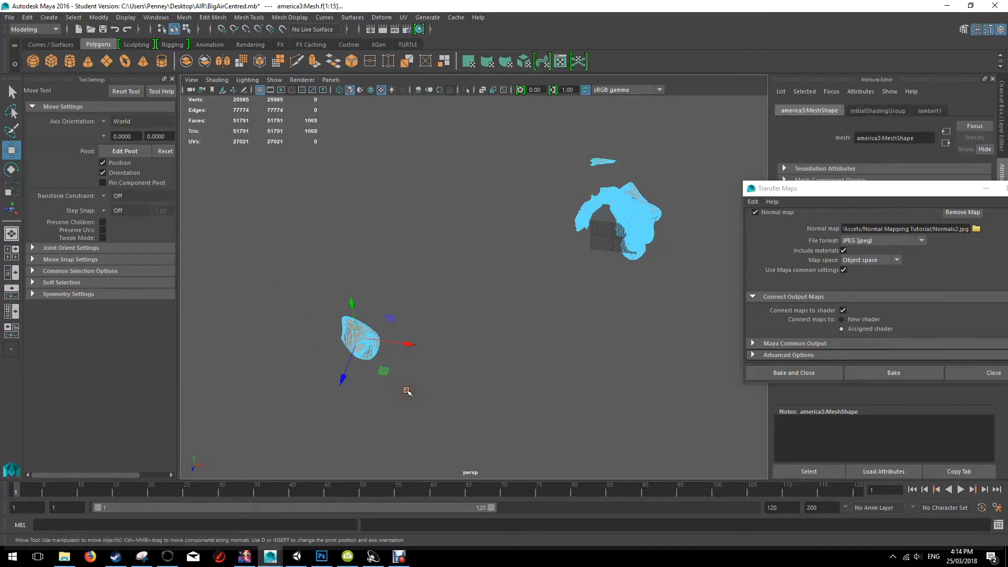
key(Delete)
Delete the faces of the small stray piece floating above the figure and return to object selection
alt+drag(501, 307, 590, 272)
drag(540, 112, 595, 145)
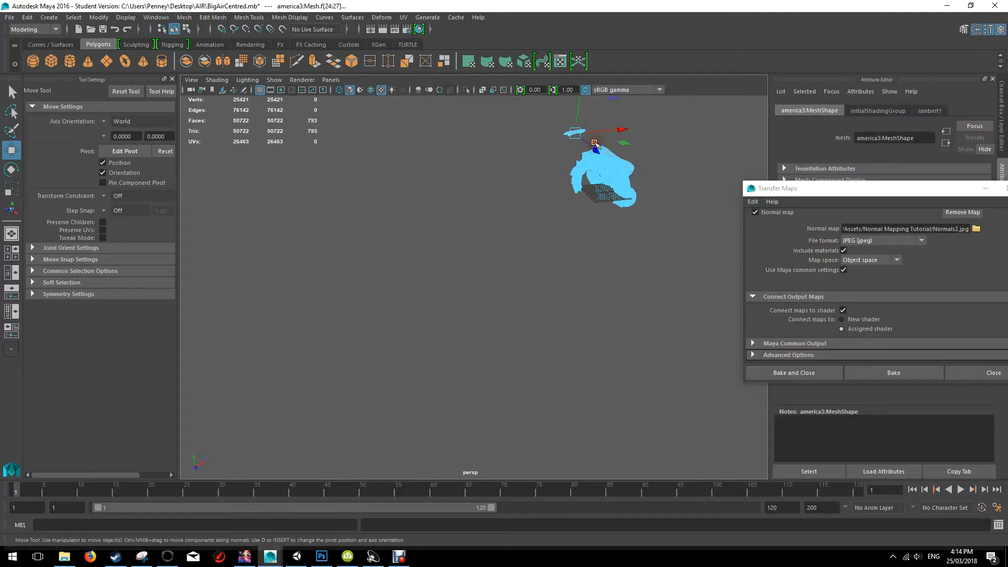
key(Delete)
right_drag(604, 162, 651, 153)
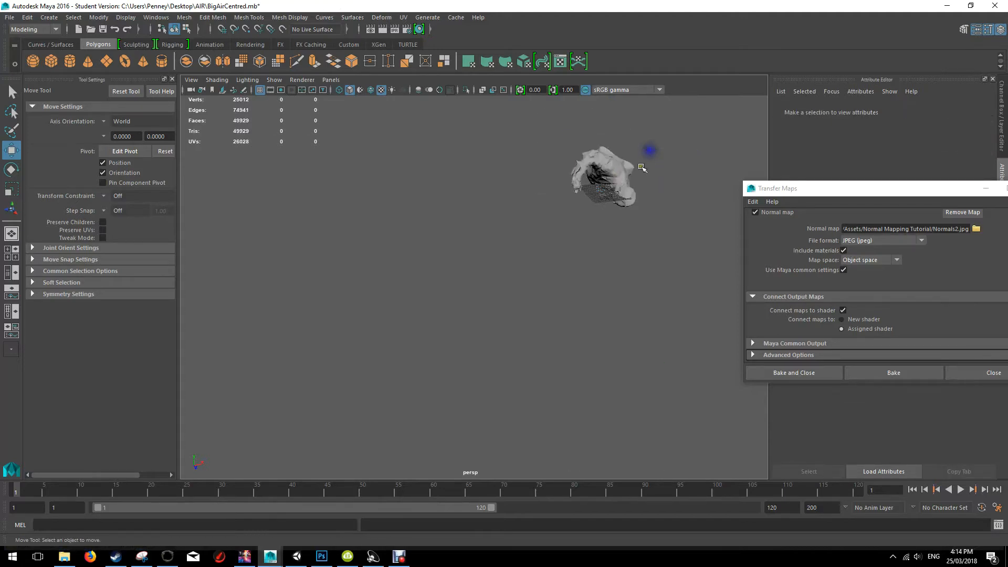
Select and frame the cleaned america3:Mesh, and close the Transfer Maps window
click(611, 178)
key(f)
mouse_move(609, 281)
alt+mouse_down()
mouse_move(591, 238)
mouse_move(590, 148)
mouse_move(599, 283)
alt+mouse_up()
drag(932, 189, 604, 218)
click(705, 217)
Try setting the X rotation of america3:Mesh to 90 and check its orientation
click(801, 110)
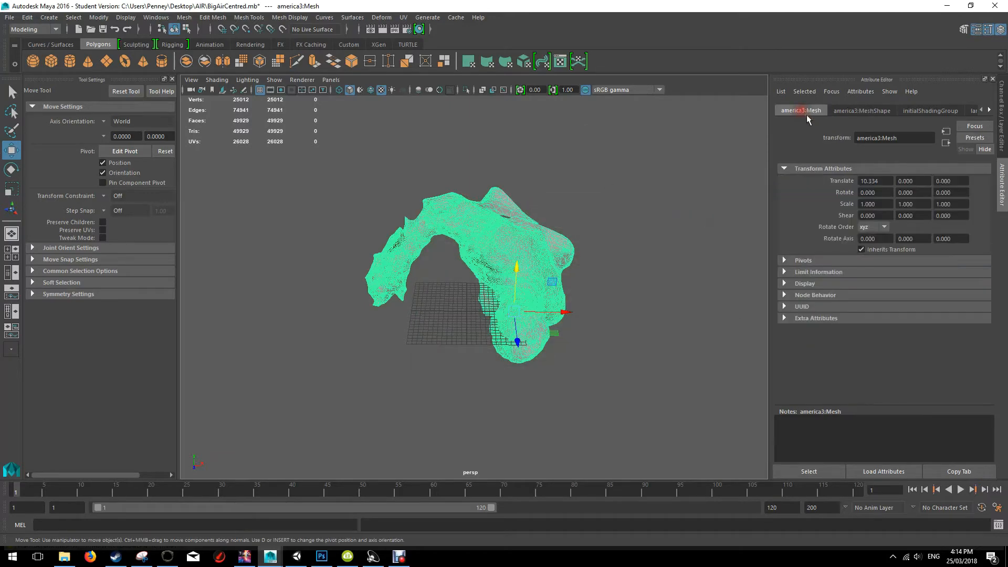
alt+drag(557, 282, 467, 293)
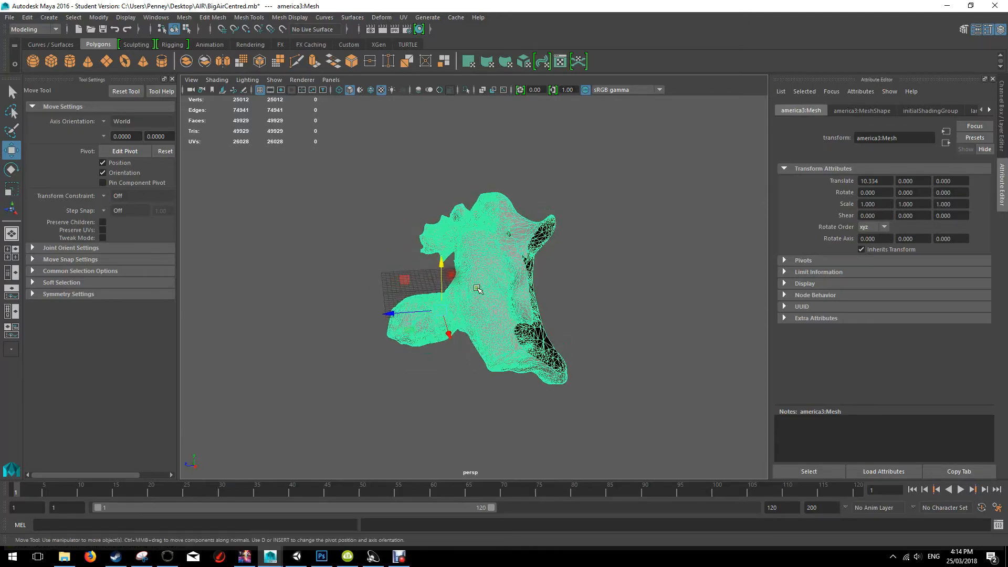
alt+drag(365, 305, 581, 266)
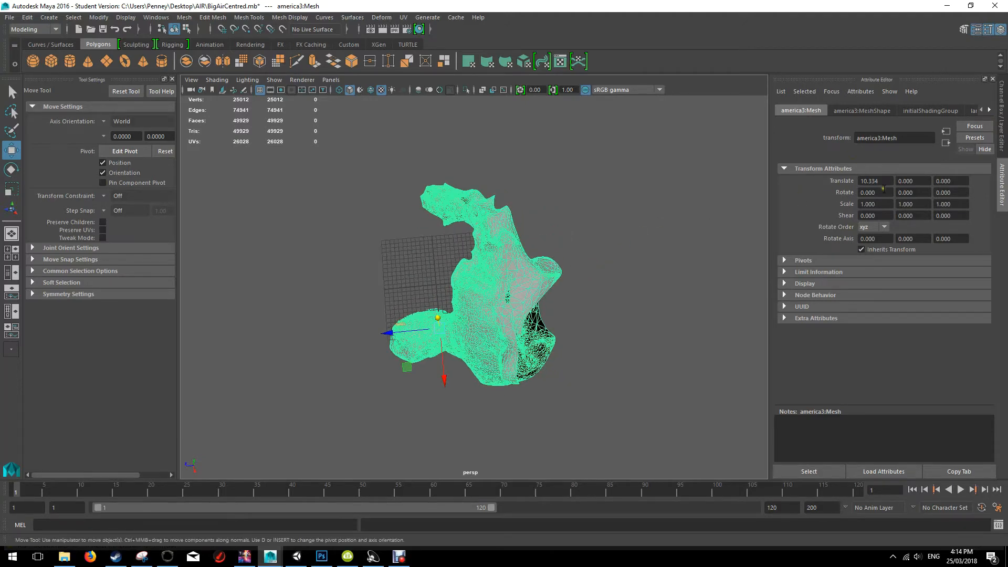
key(Return)
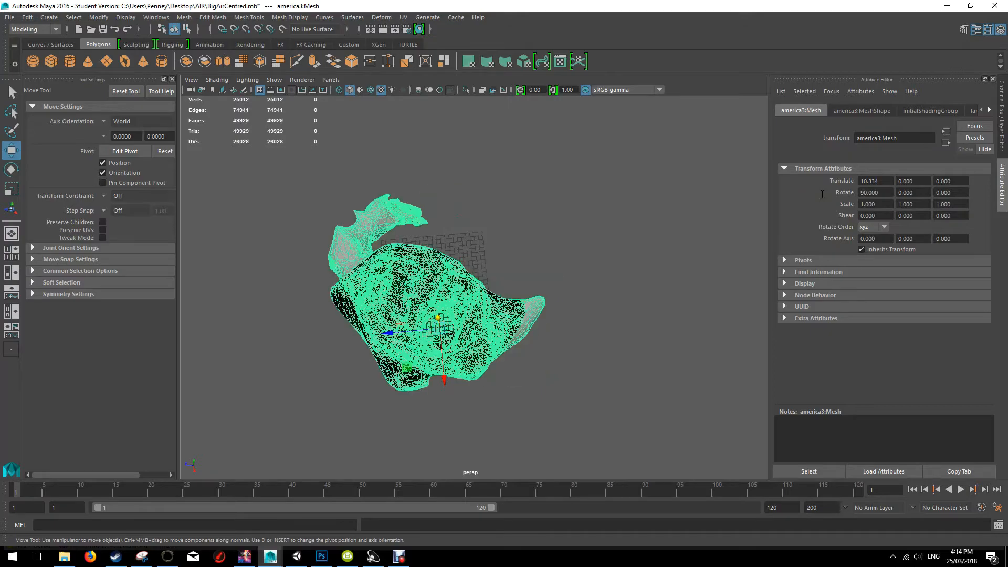
alt+drag(481, 330, 491, 287)
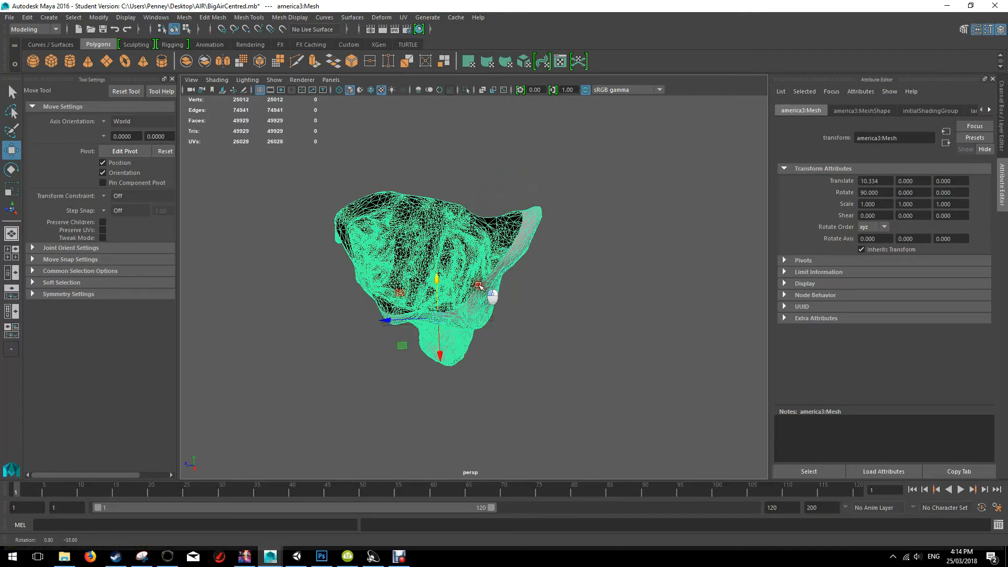
Set the X rotation of america3:Mesh to -90
double_click(877, 193)
text(-90)
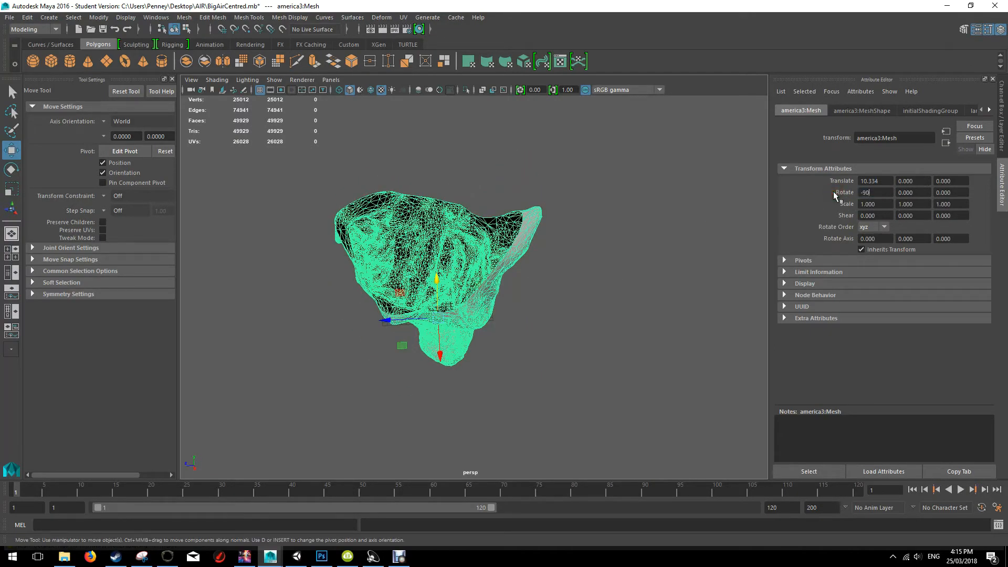
key(Return)
alt+drag(592, 282, 453, 294)
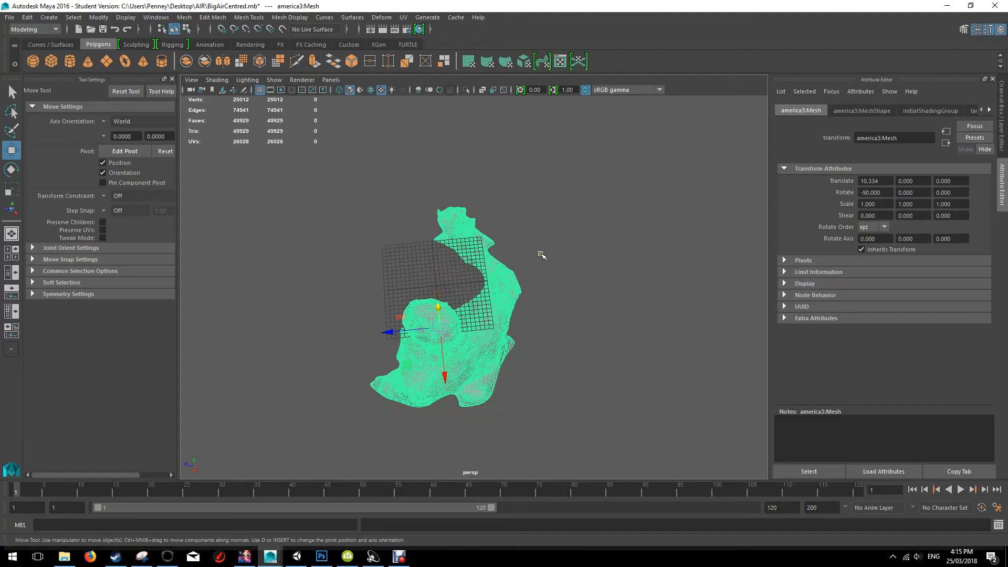
Rotate america3:Mesh about Y to about 39.6 degrees and raise it to a Translate Y of about 25.9
key(e)
alt+drag(543, 252, 540, 282)
drag(433, 359, 651, 309)
key(w)
drag(513, 283, 513, 174)
mouse_move(544, 319)
alt+mouse_down()
mouse_move(561, 293)
mouse_move(569, 328)
mouse_move(594, 317)
mouse_move(534, 312)
alt+mouse_up()
alt+drag(505, 229, 561, 265)
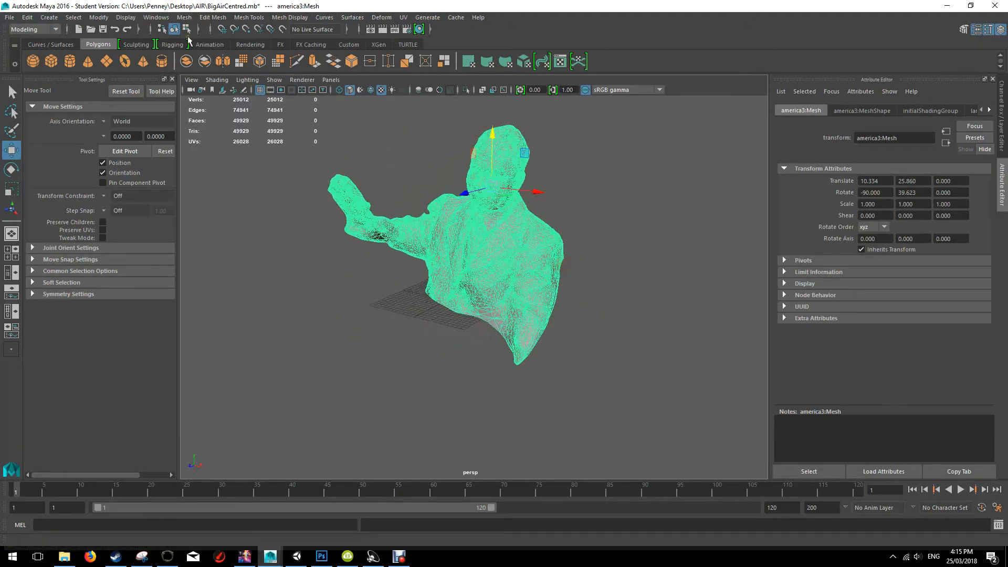
Center the pivot of america3:Mesh
click(99, 19)
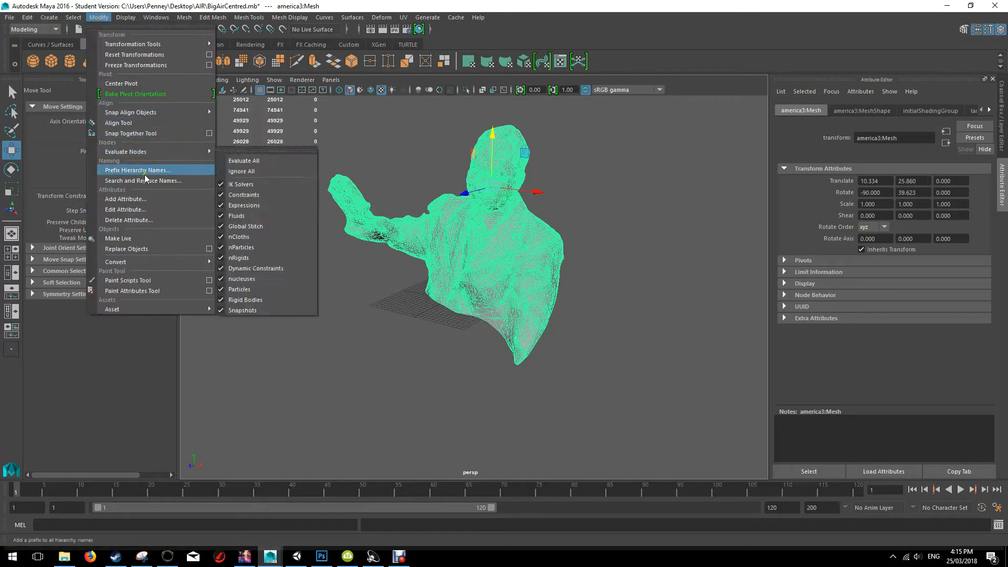
click(126, 84)
alt+drag(492, 175, 539, 165)
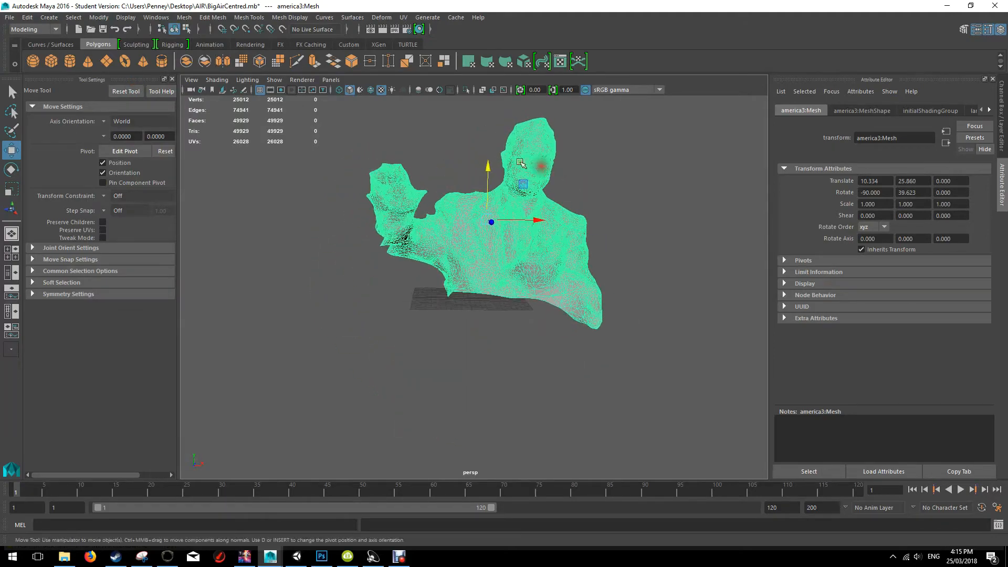
Try resetting the transformations of the bust mesh, and undo the reset
click(98, 17)
mouse_move(142, 48)
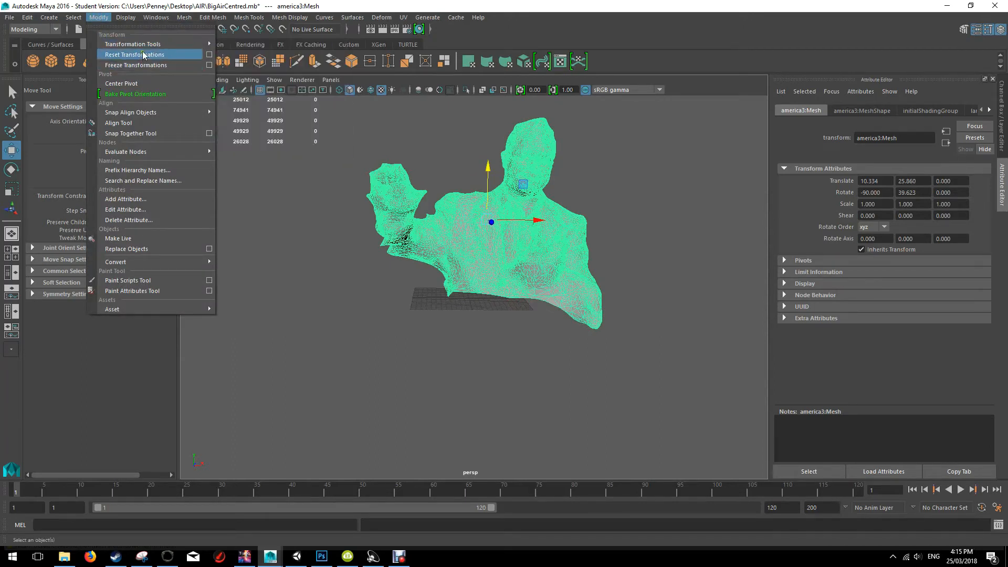
click(145, 55)
key(ctrl+z)
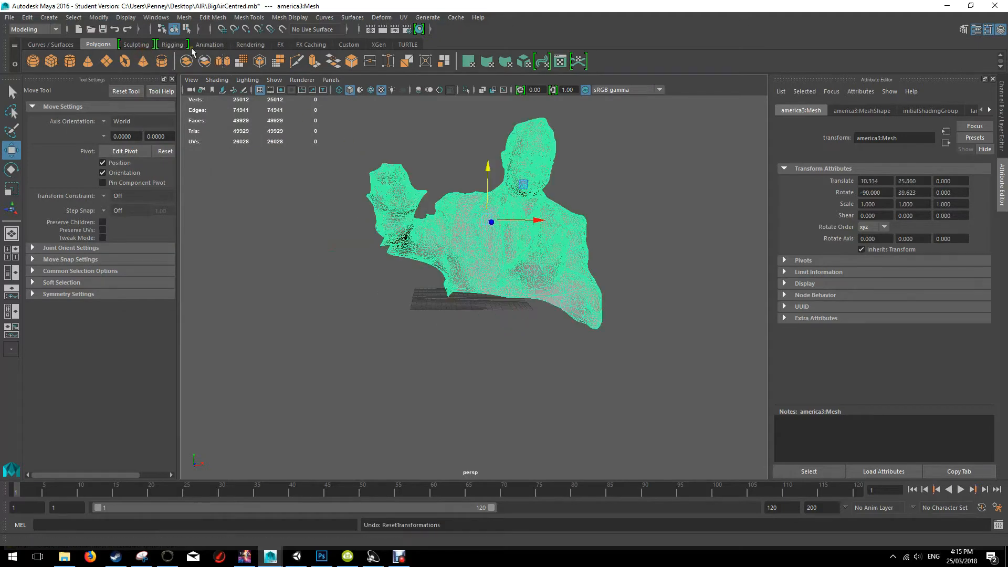
Move the pivot of the bust mesh down to the middle of its base
alt+drag(592, 273, 553, 287)
scroll(552, 287, up, 5)
key(d)
key(d)
drag(401, 121, 406, 287)
key(d)
alt+drag(435, 268, 645, 275)
key(d)
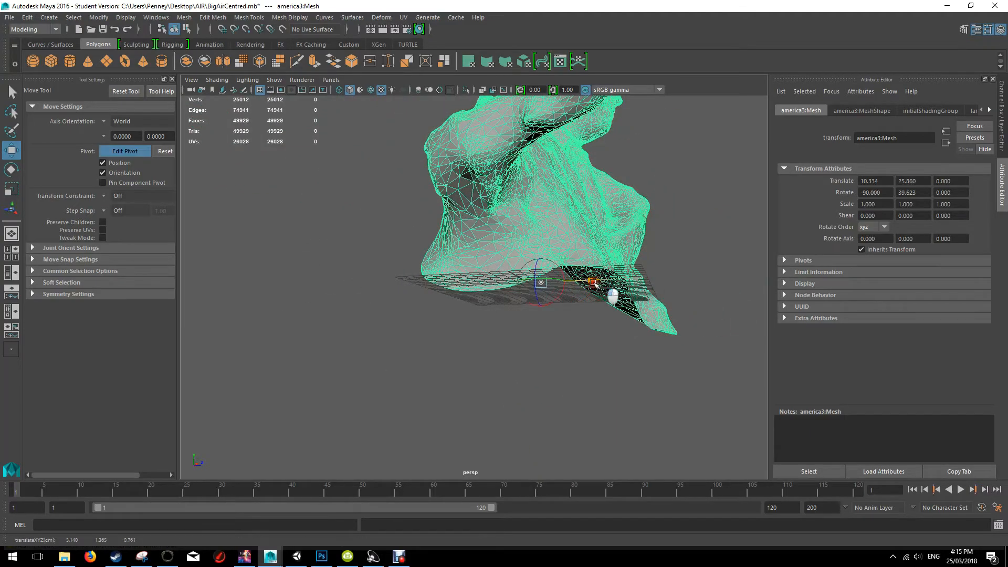
Move the bust sideways over the grid centre, to a Translate X of about 1.1
scroll(567, 218, up, 5)
drag(519, 288, 598, 300)
alt+drag(590, 298, 503, 315)
alt+right_drag(502, 316, 522, 222)
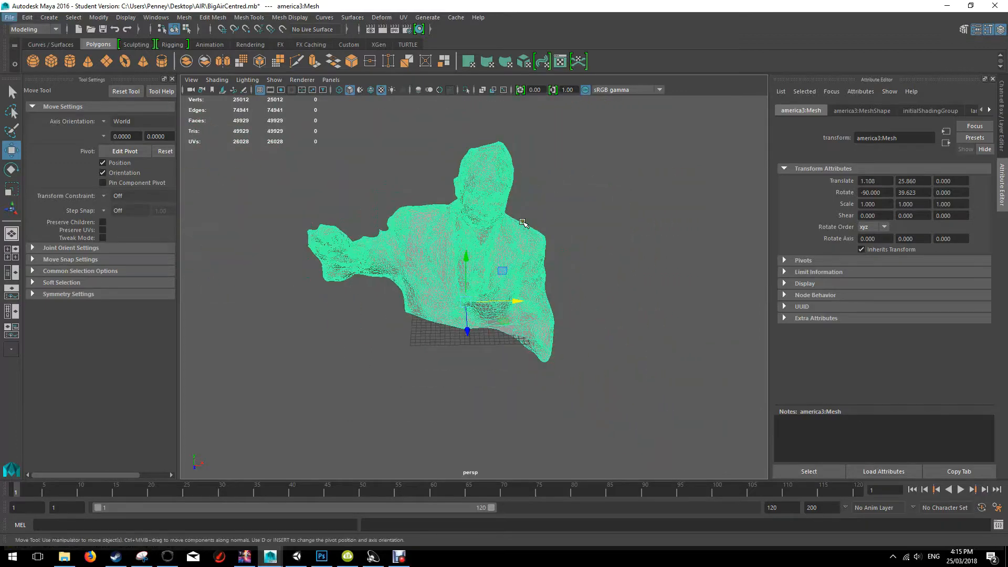
alt+drag(546, 232, 565, 263)
Scale the bust down uniformly to about 0.445 and deselect it to check the shaded result
key(r)
drag(492, 305, 495, 307)
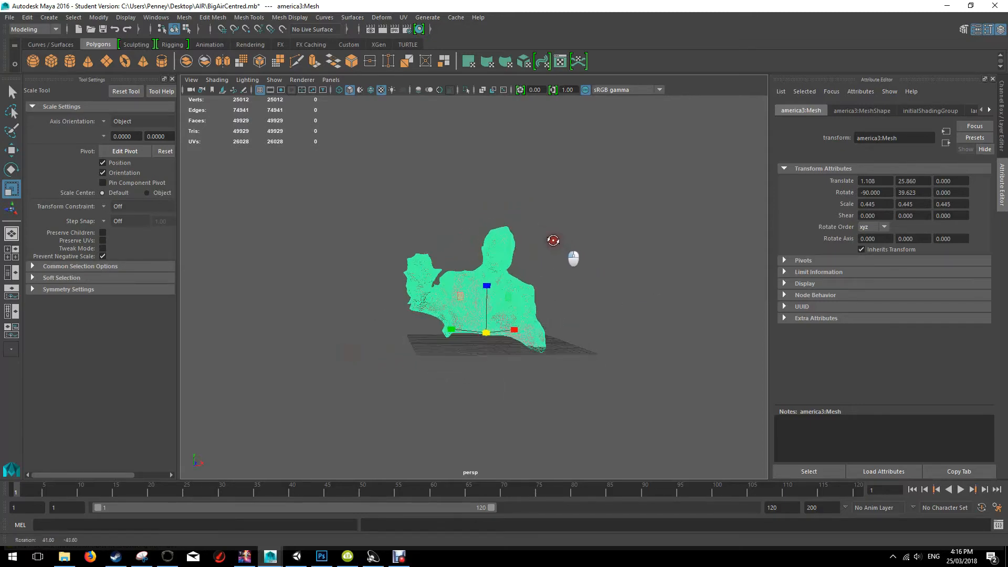
alt+right_drag(532, 236, 603, 336)
click(657, 203)
mouse_move(651, 212)
alt+mouse_down()
mouse_move(405, 198)
mouse_move(443, 164)
mouse_move(555, 235)
mouse_move(689, 234)
mouse_move(664, 209)
alt+mouse_up()
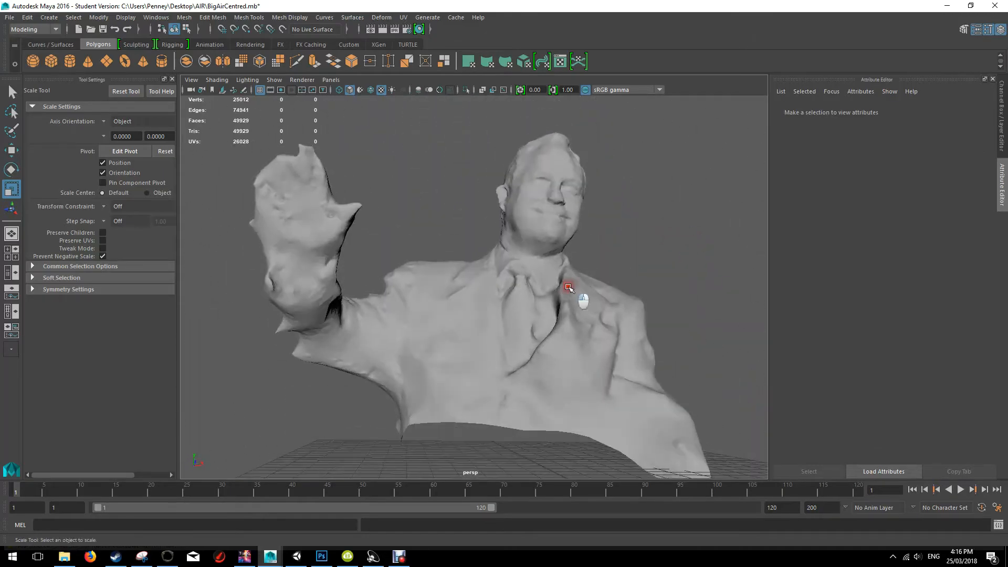
Try reducing the bust mesh by 90 percent, and undo the reduction
click(570, 288)
alt+drag(642, 247, 634, 266)
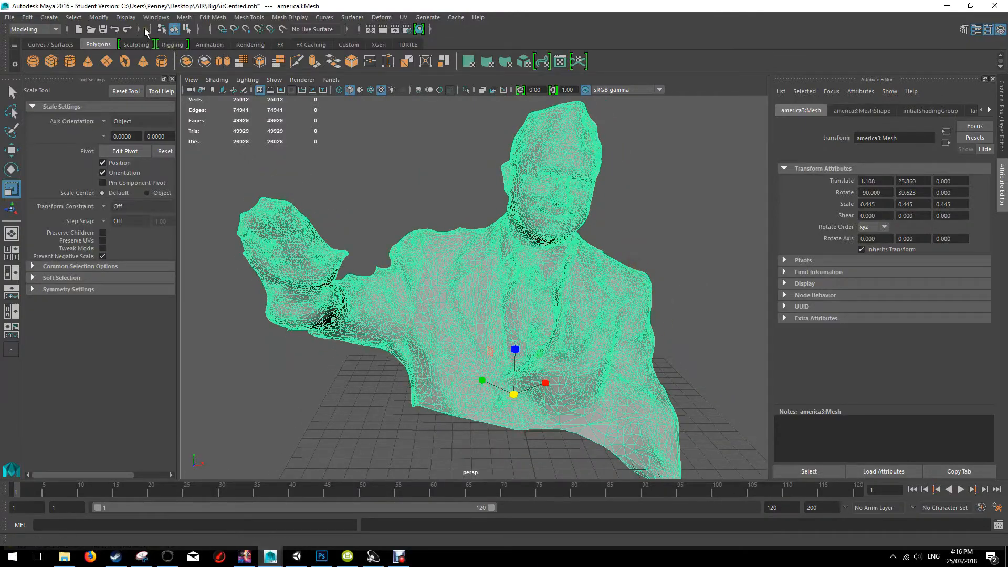
click(94, 17)
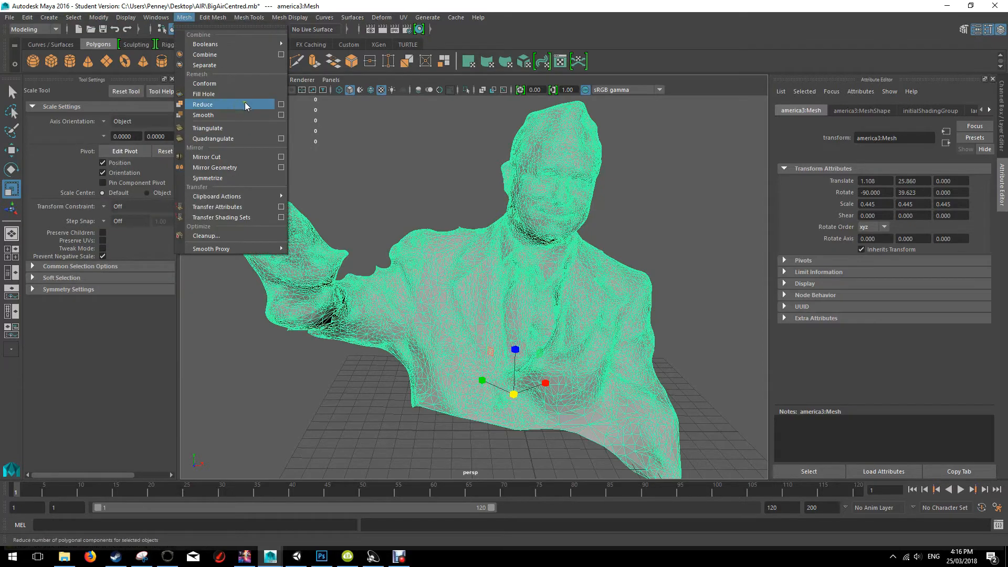
click(281, 104)
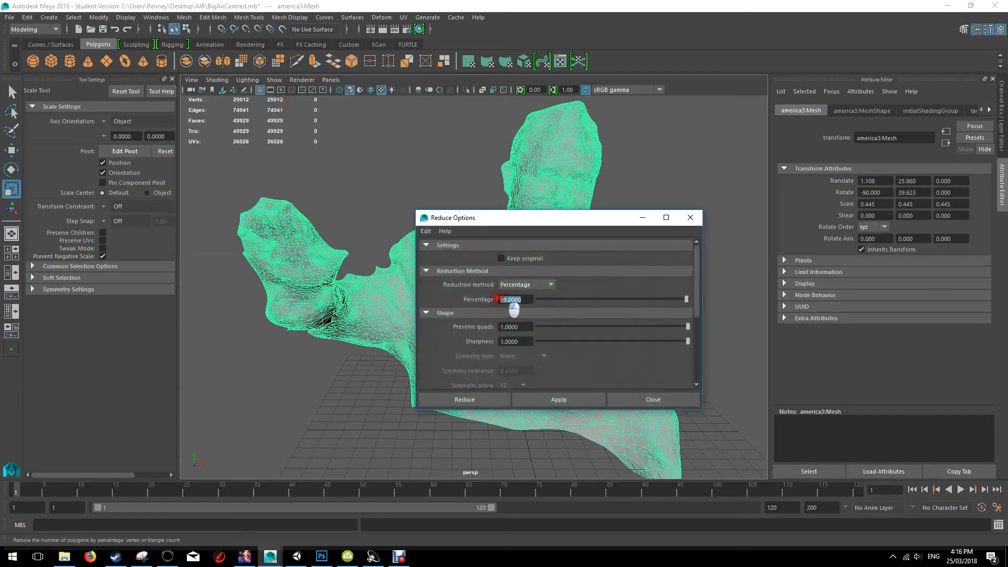
text(90)
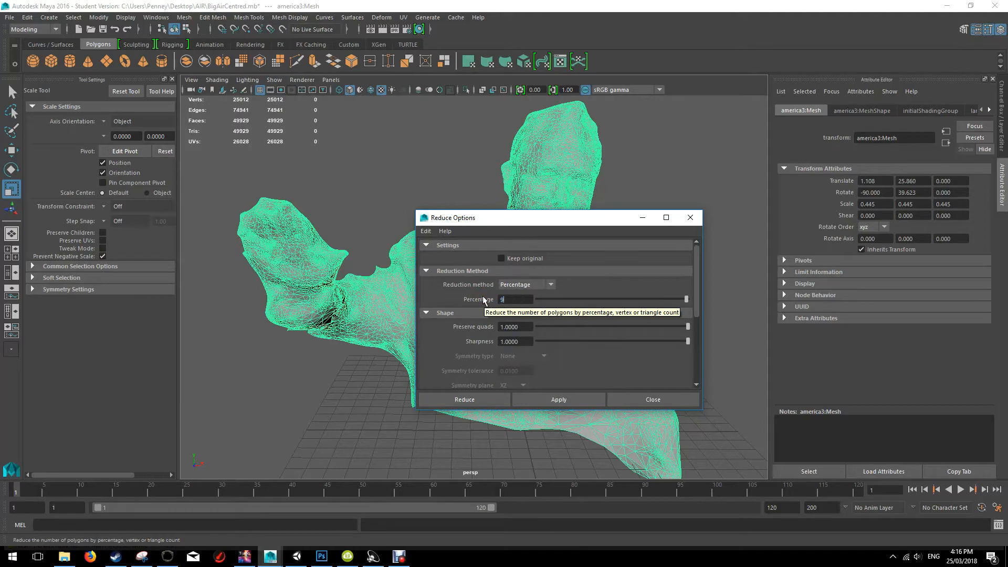
click(461, 399)
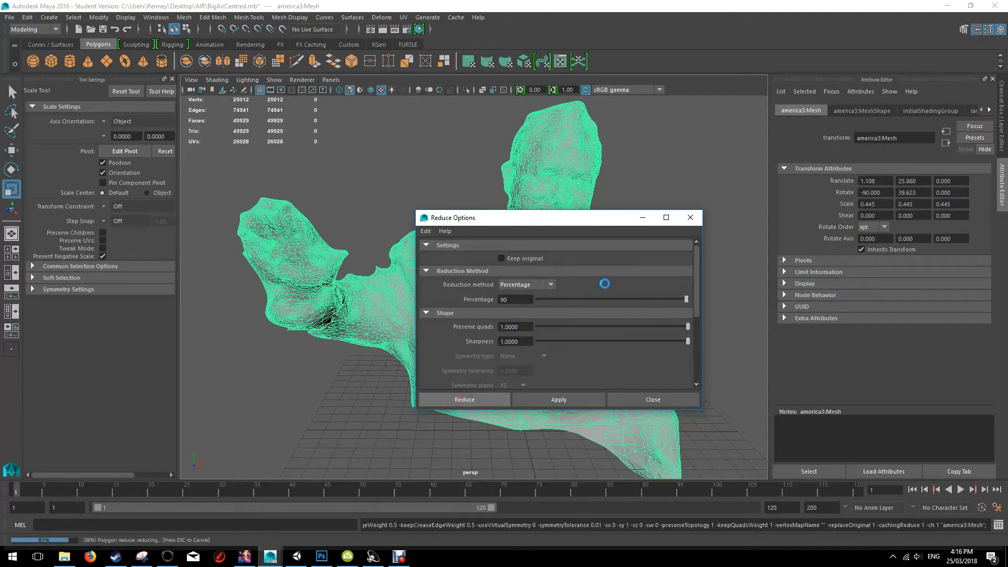
alt+drag(604, 279, 668, 225)
key(ctrl+z)
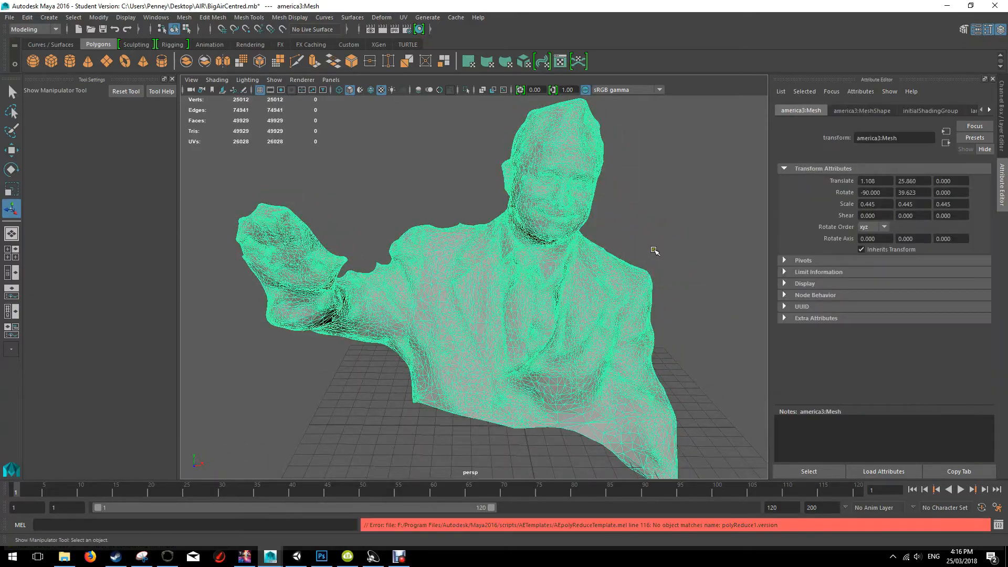
Duplicate the full-detail bust mesh in place
key(ctrl+d)
scroll(577, 270, down, 3)
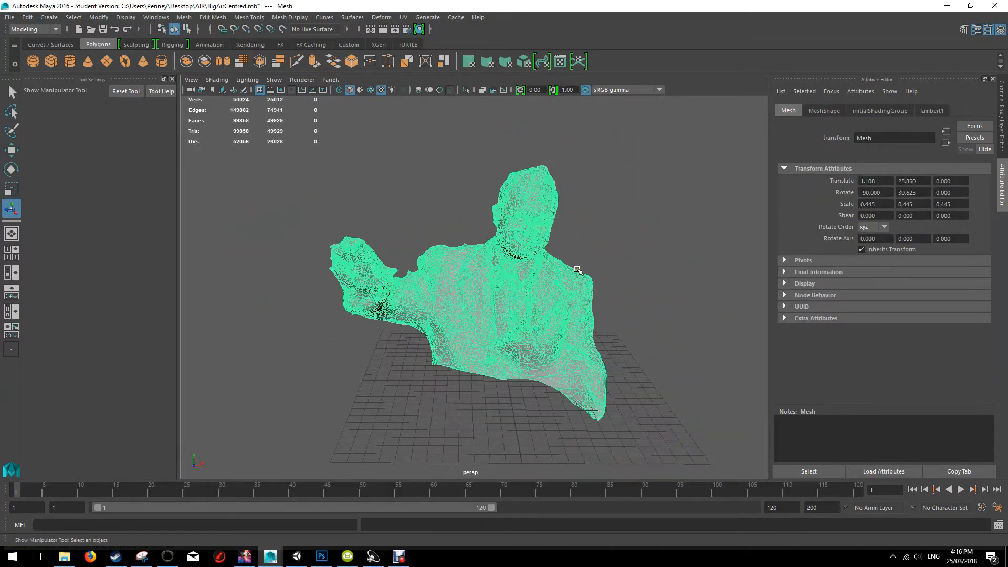
scroll(577, 269, up, 5)
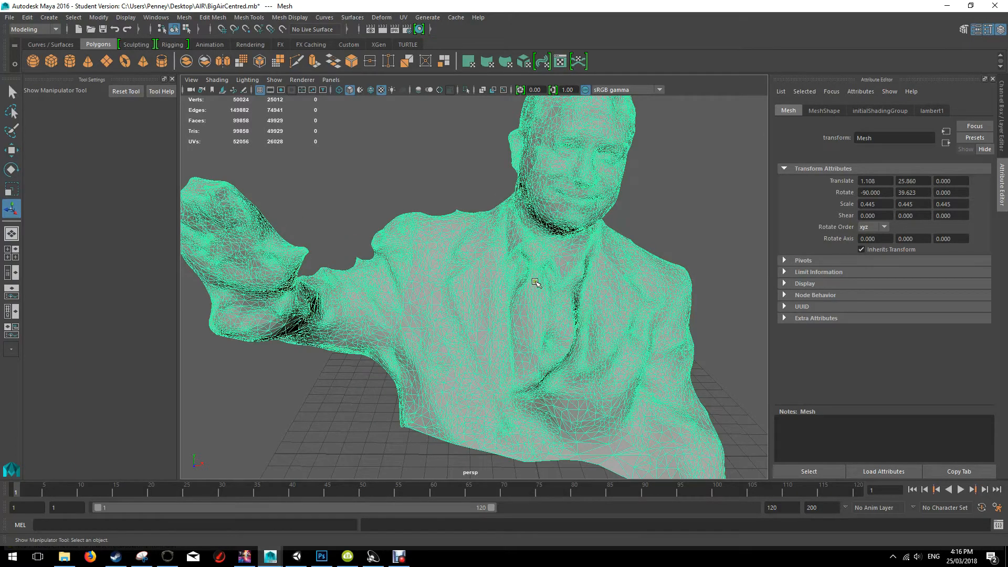
scroll(549, 282, down, 2)
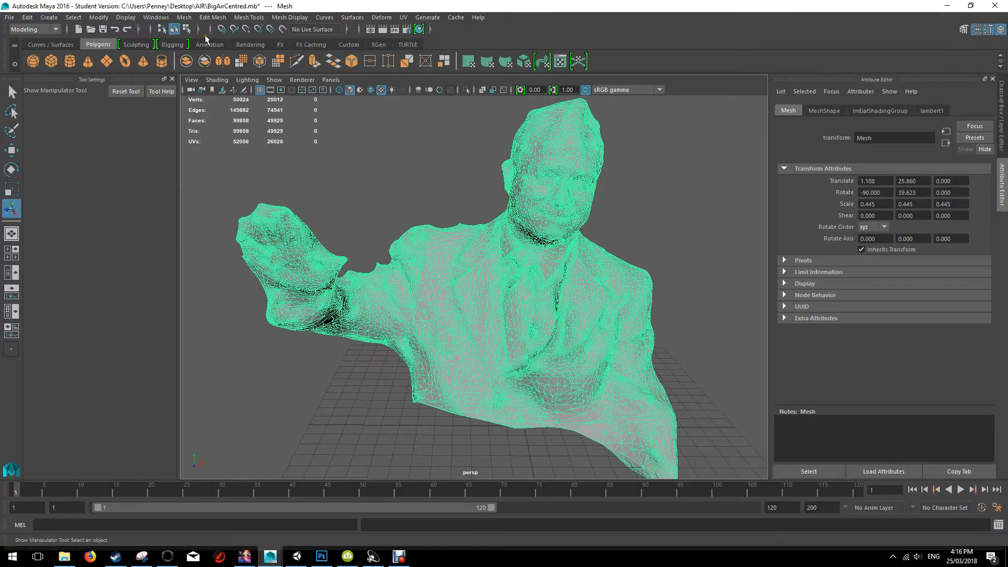
click(184, 17)
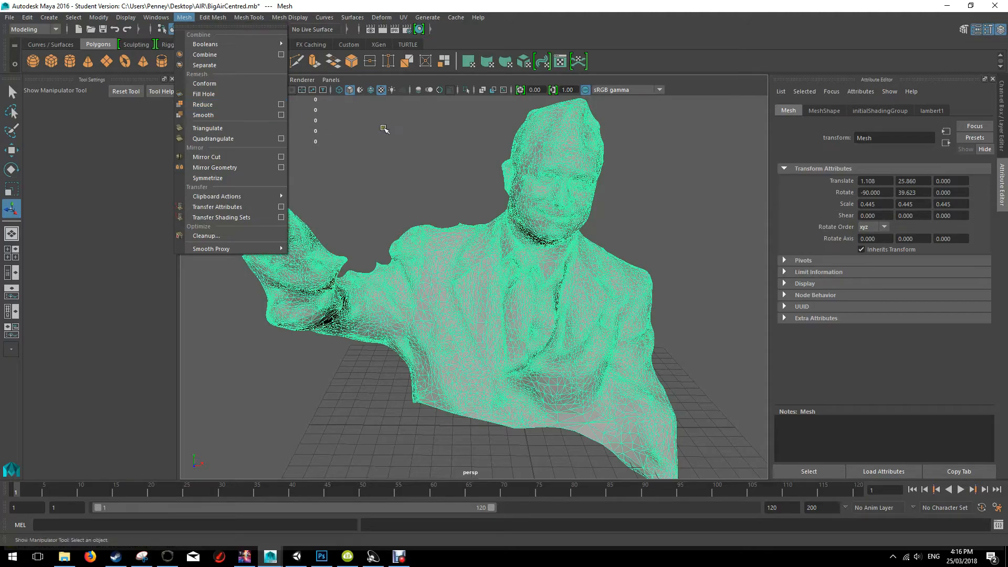
click(397, 141)
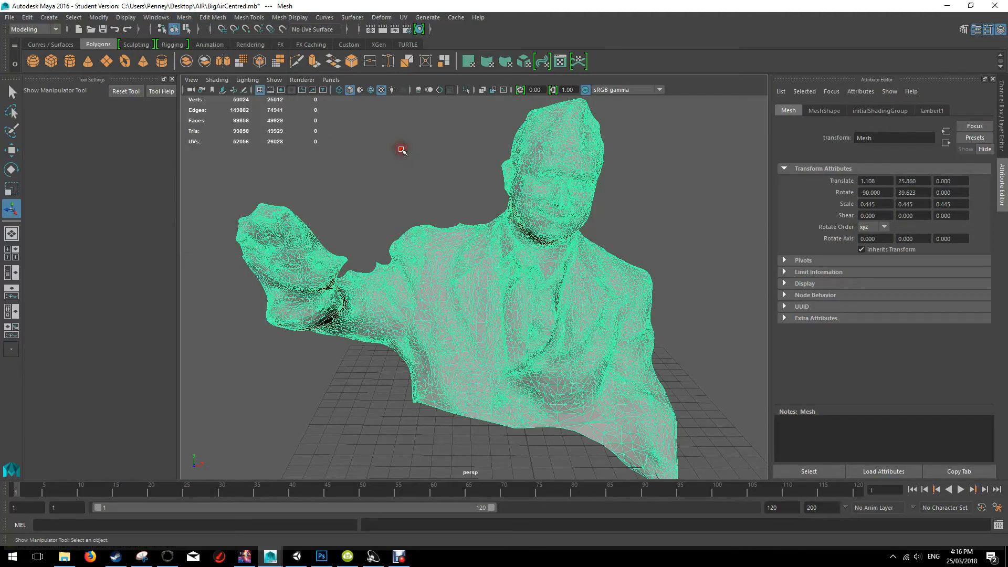
click(400, 150)
Select the border edge loop around the open underside of the duplicated bust
click(543, 260)
mouse_move(543, 260)
alt+mouse_down()
mouse_move(596, 254)
mouse_move(535, 218)
mouse_move(460, 201)
mouse_move(441, 137)
mouse_move(469, 253)
mouse_move(535, 288)
mouse_move(774, 251)
mouse_move(861, 257)
mouse_move(531, 198)
mouse_move(418, 227)
mouse_move(420, 254)
mouse_move(514, 247)
mouse_move(512, 281)
mouse_move(551, 247)
alt+mouse_up()
right_click(553, 242)
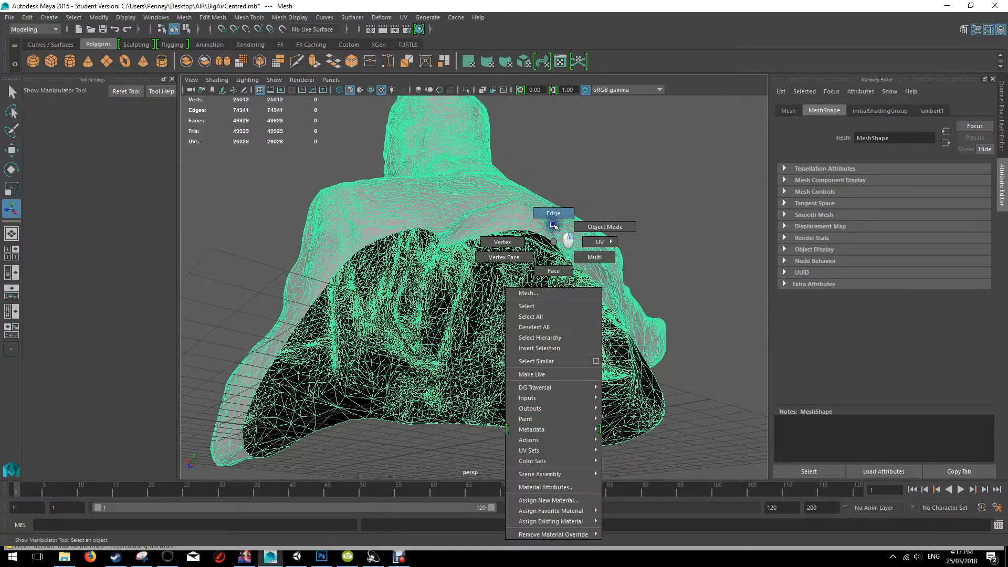
click(553, 227)
scroll(431, 215, up, 5)
alt+drag(474, 198, 475, 195)
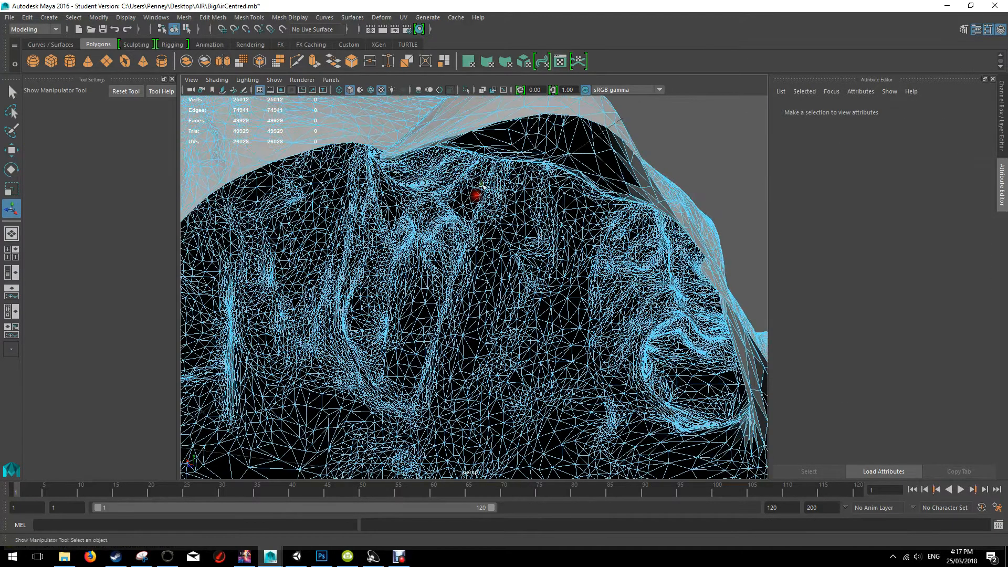
double_click(564, 115)
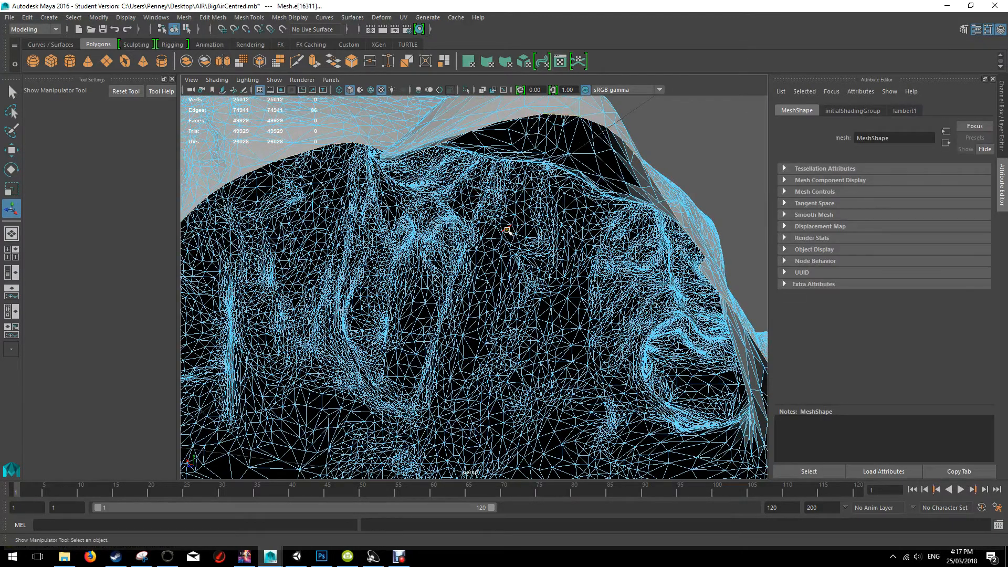
Extrude the border edges about 1.23 units downward and scale the new edge loop inward
scroll(507, 230, down, 5)
mouse_move(541, 291)
alt+mouse_down()
mouse_move(517, 242)
mouse_move(535, 266)
mouse_move(543, 308)
alt+mouse_up()
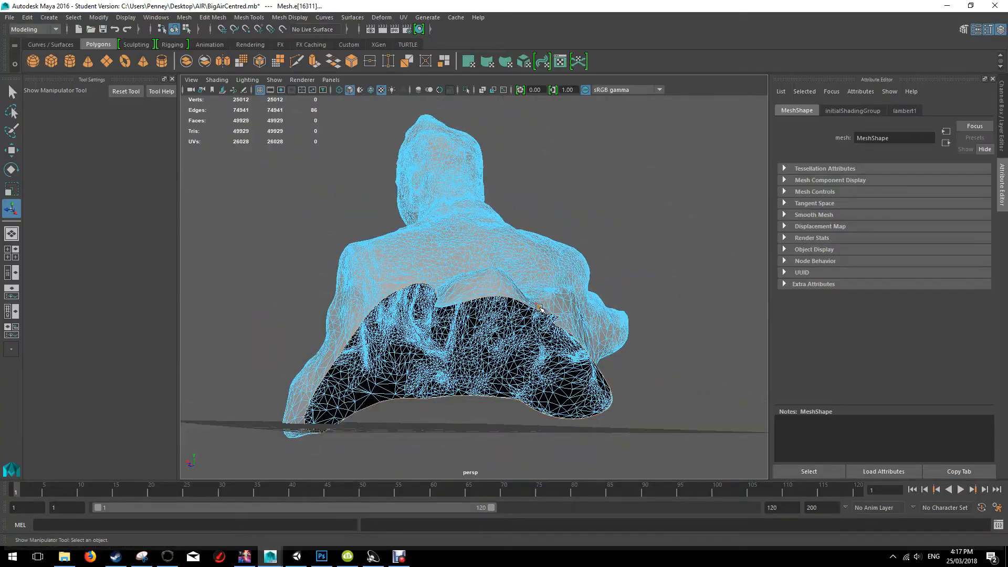
key(ctrl+e)
alt+drag(581, 293, 612, 258)
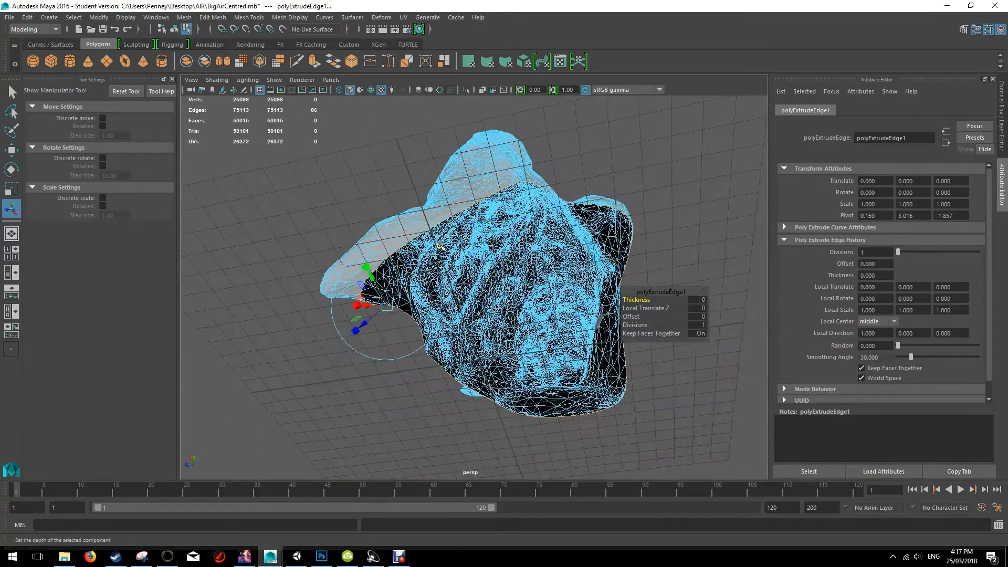
alt+drag(576, 225, 526, 237)
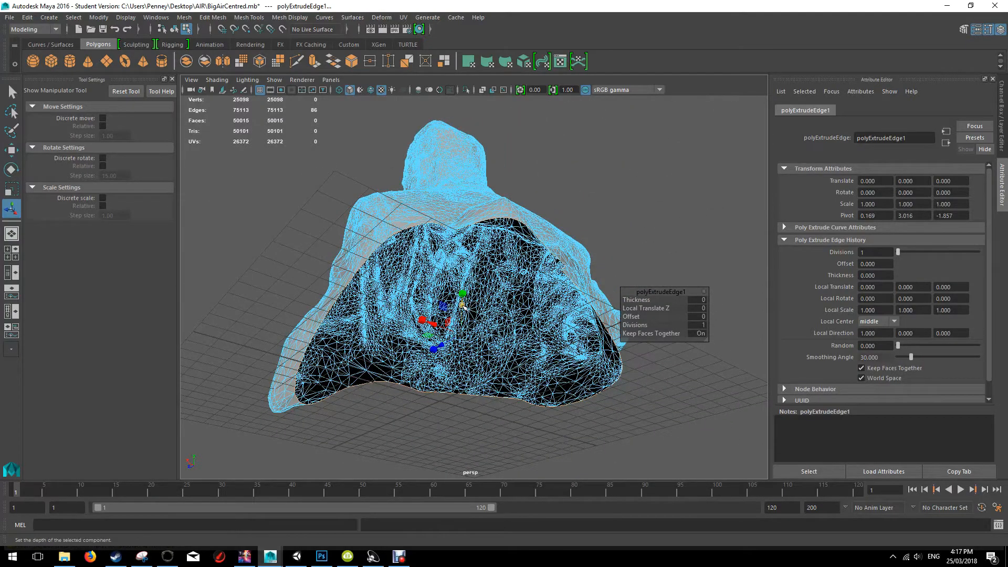
drag(465, 308, 467, 324)
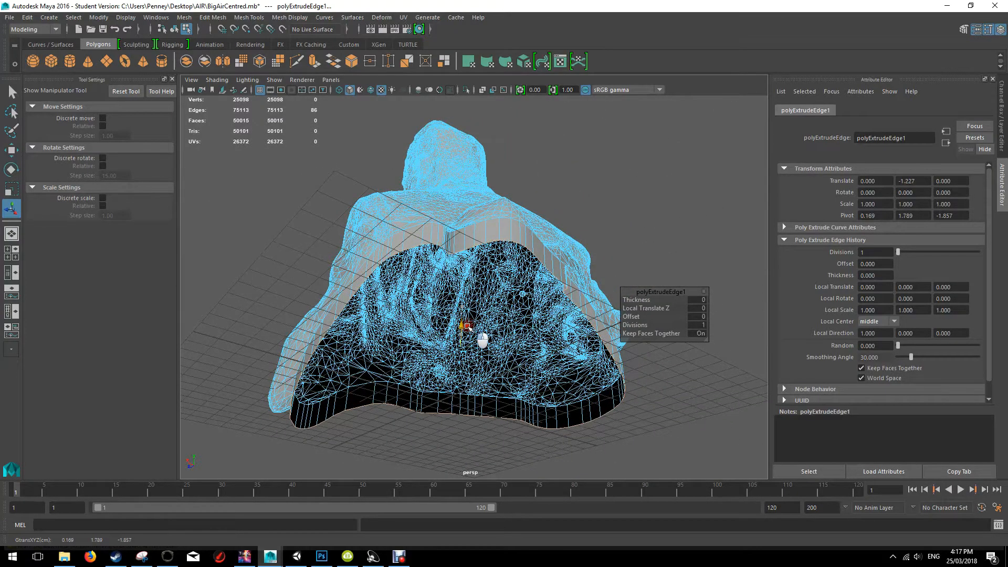
key(r)
alt+drag(466, 354, 546, 354)
Extrude the border loop again, lower it about 1.83 units and scale it inward to about 0.67
key(ctrl+e)
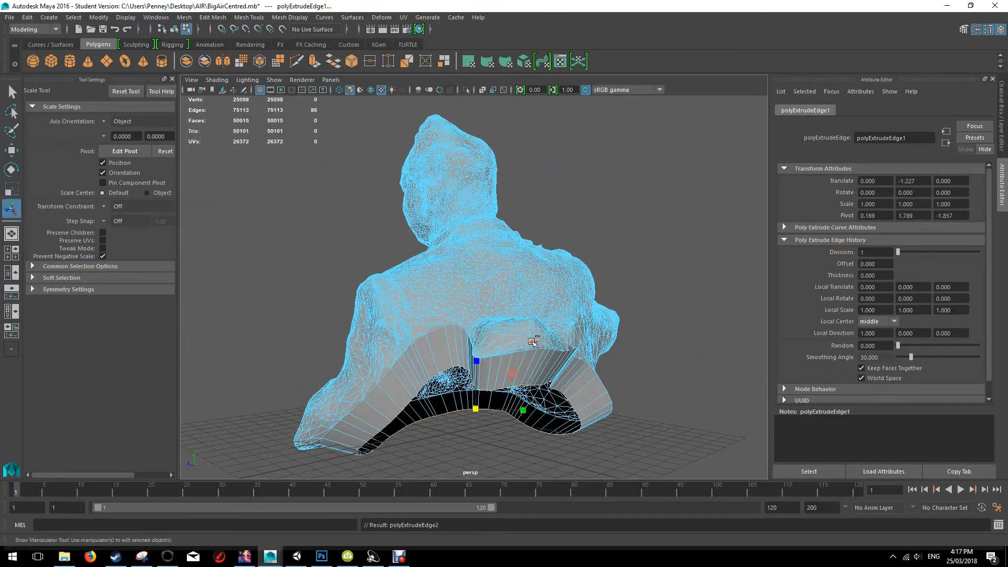
alt+drag(448, 404, 443, 363)
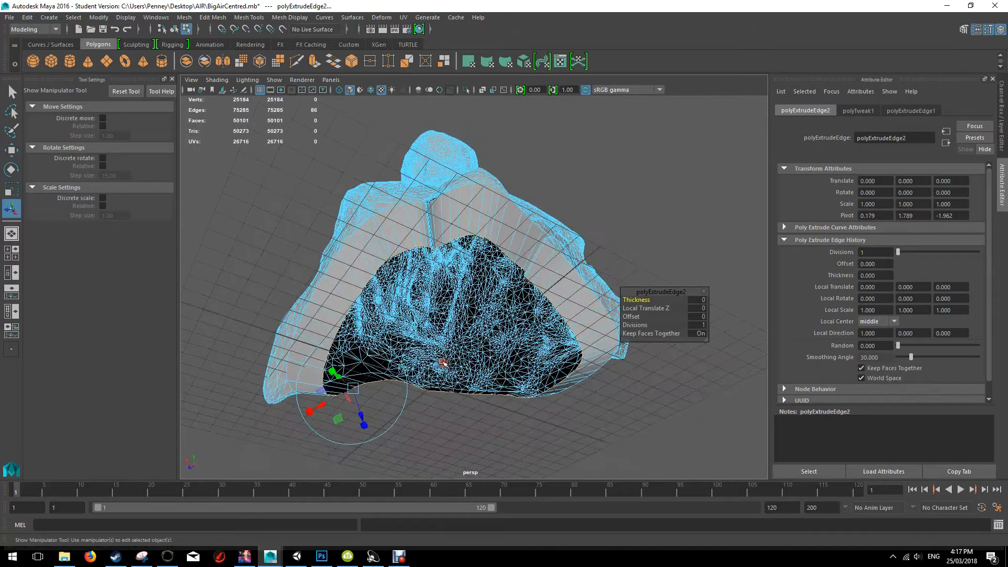
alt+drag(411, 330, 547, 365)
drag(474, 349, 482, 384)
key(r)
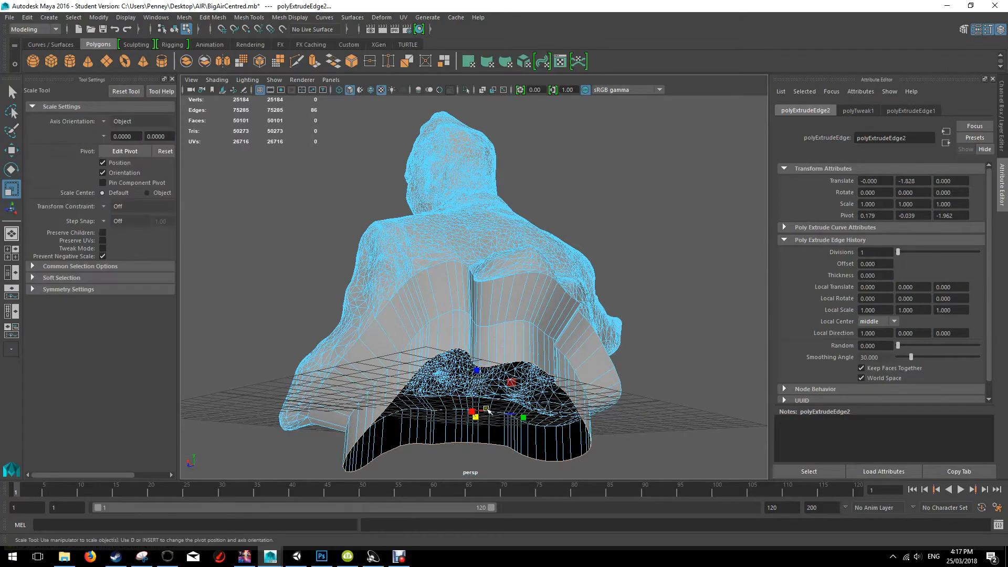
drag(481, 420, 436, 414)
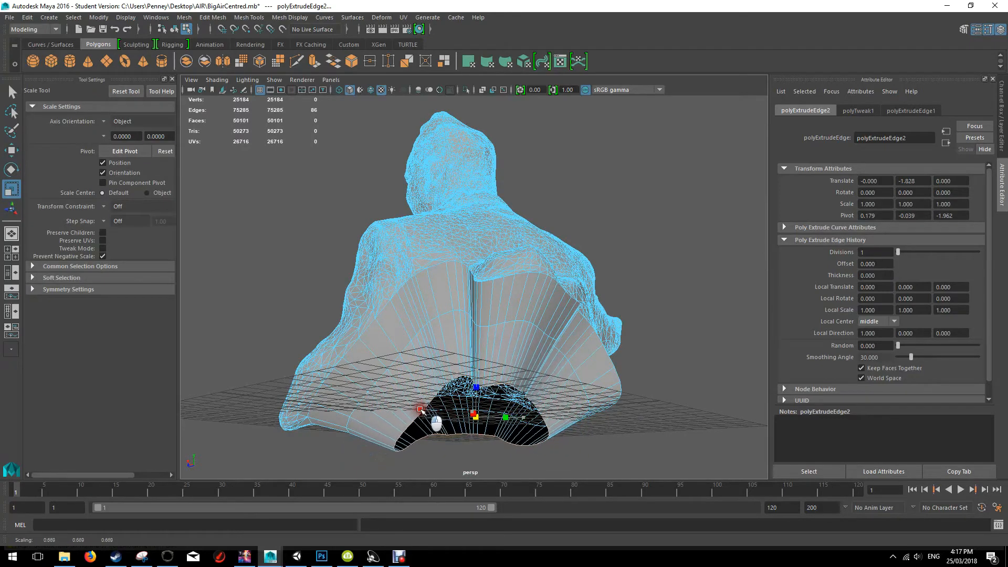
key(w)
Extrude the narrowed border loop a third time, lower it about 1.1 units and scale it inward
alt+drag(471, 346, 534, 314)
scroll(525, 309, up, 10)
key(ctrl+e)
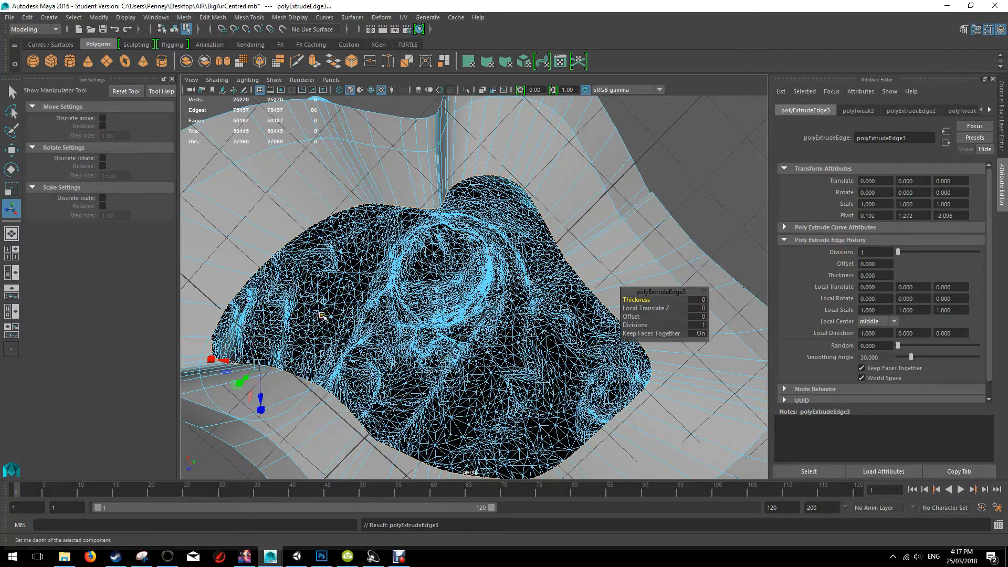
alt+drag(480, 256, 462, 336)
key(r)
key(w)
Try closing the remaining hole by merging its border edges to the center, and undo the merge
click(184, 17)
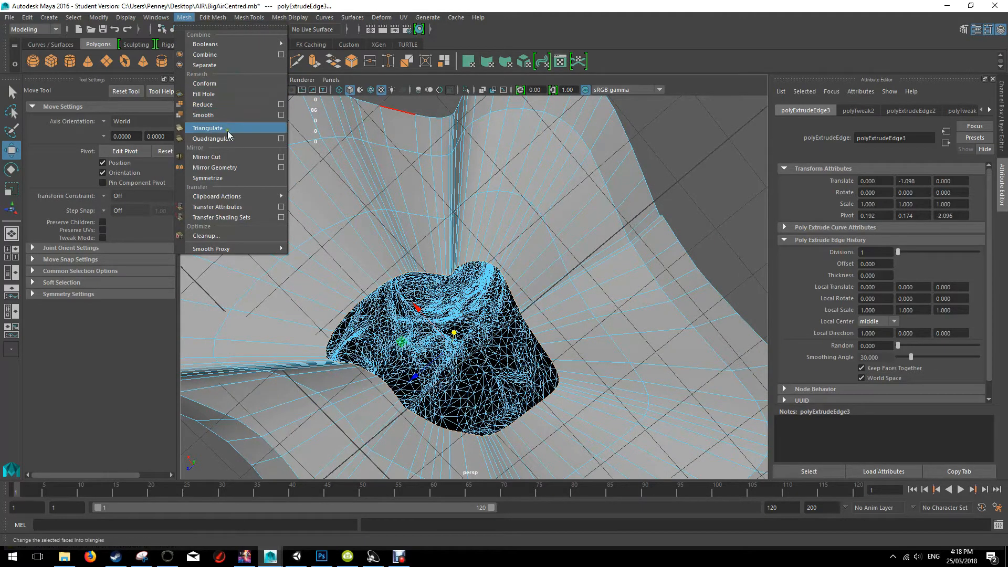
mouse_move(212, 17)
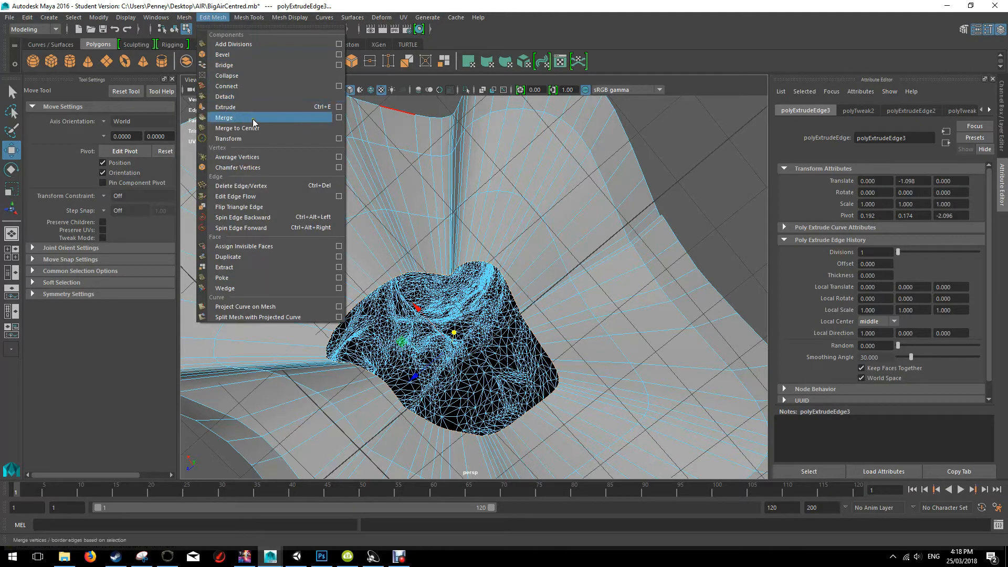
click(252, 129)
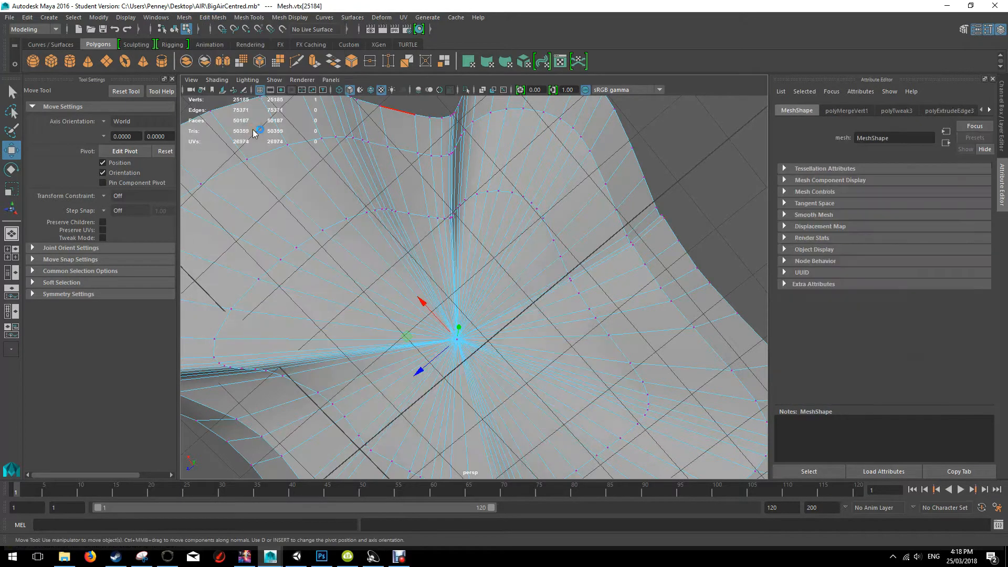
key(ctrl+z)
Extrude the hole's border edges a fourth time and lower the new edge loop about 1.16 units
right_drag(505, 301, 536, 234)
click(521, 298)
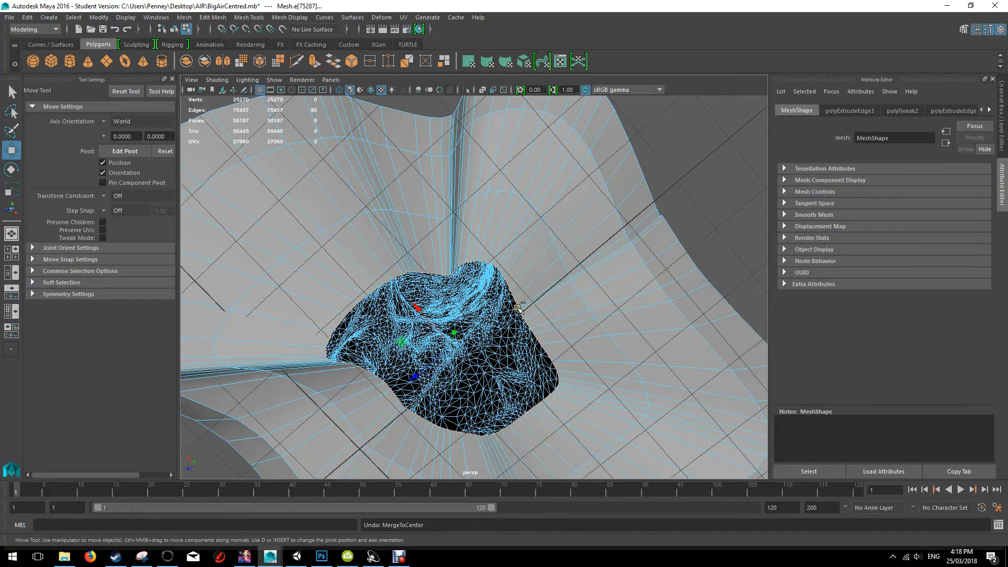
key(ctrl+e)
alt+drag(415, 309, 406, 293)
alt+drag(408, 195, 456, 229)
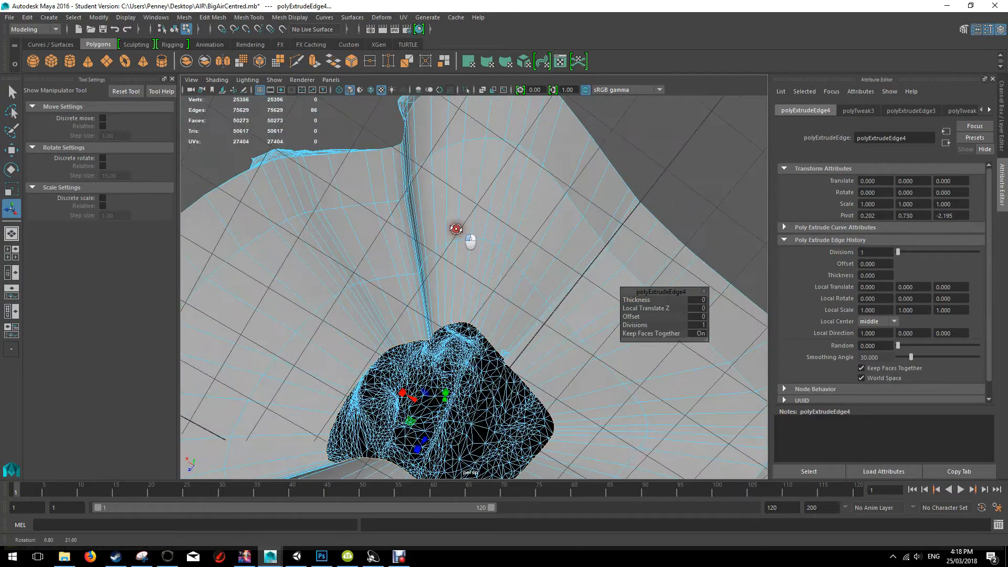
alt+drag(455, 381, 377, 347)
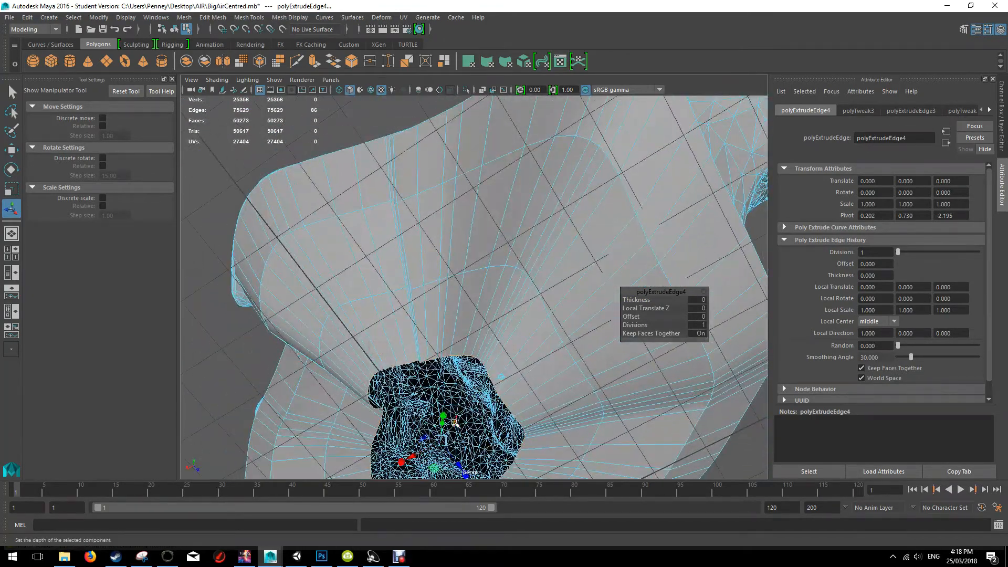
drag(444, 420, 443, 456)
alt+drag(462, 398, 572, 328)
Close the remaining underside hole by merging the lowered border edges to their center
click(185, 17)
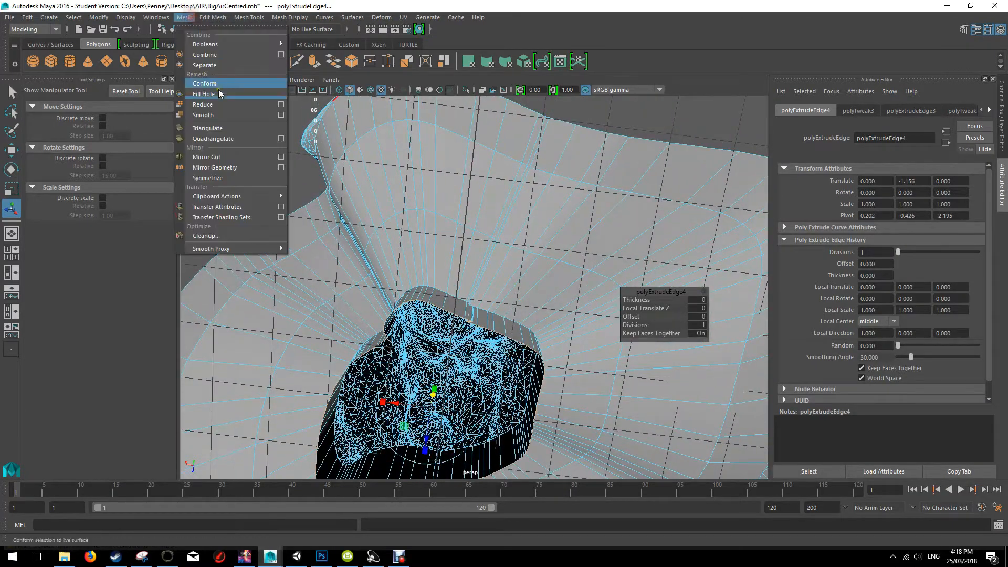
mouse_move(213, 18)
click(253, 134)
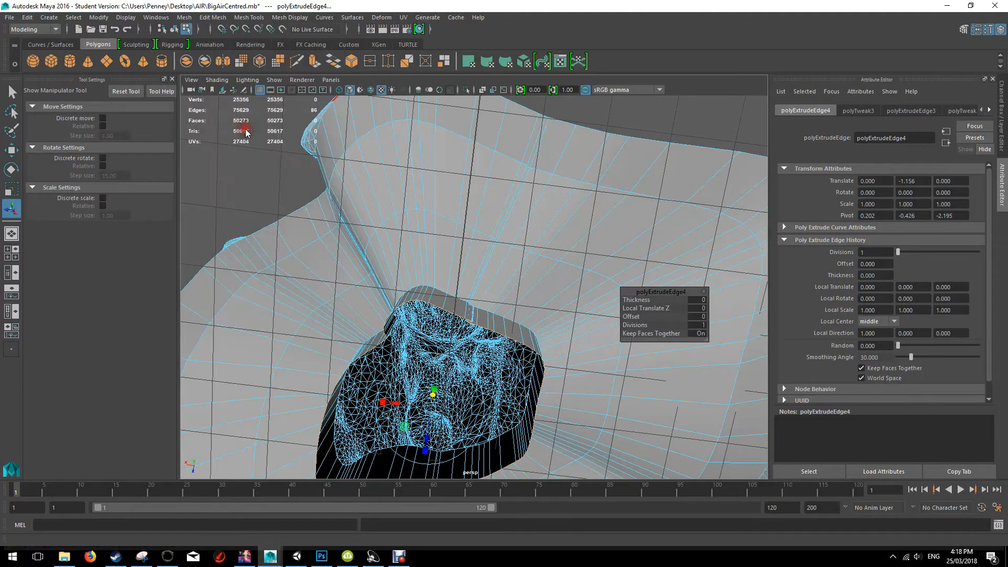
alt+drag(366, 216, 817, 282)
key(f)
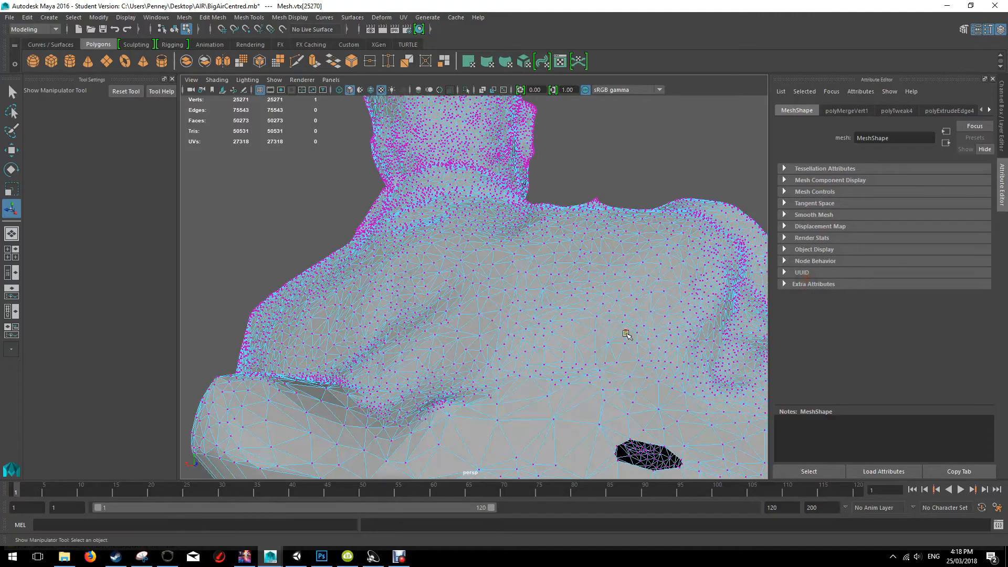
Select the whole bust mesh and fill the small open hole in its lower surface with Fill Hole
scroll(469, 237, up, 5)
scroll(420, 312, down, 5)
right_drag(479, 252, 530, 232)
alt+drag(530, 232, 649, 282)
click(488, 259)
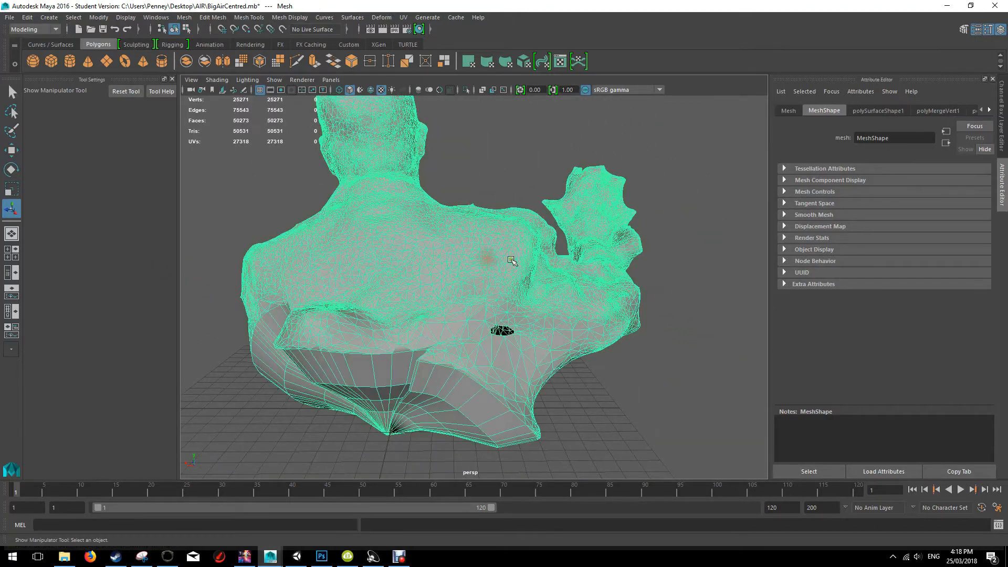
click(190, 20)
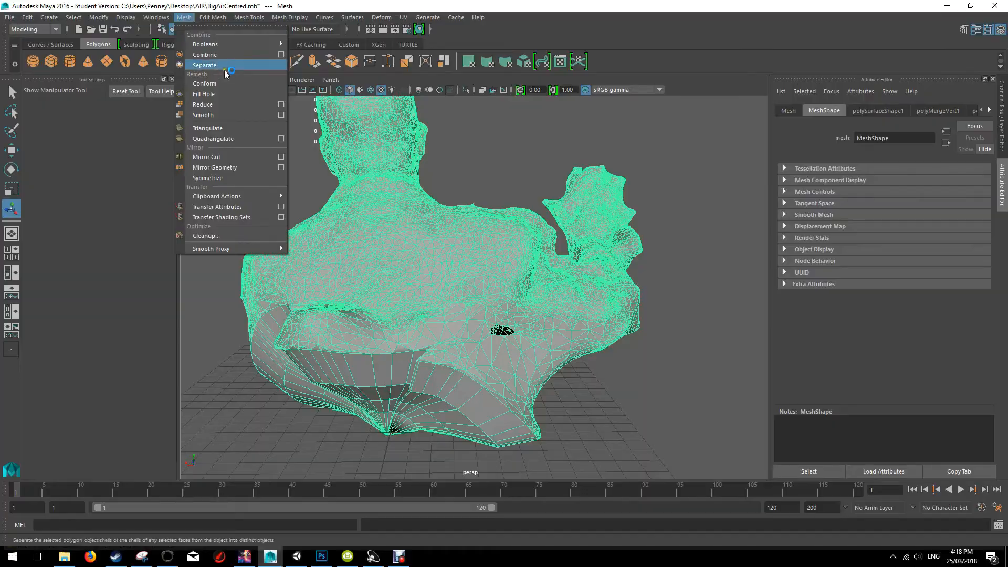
click(218, 93)
alt+drag(593, 244, 562, 243)
scroll(484, 338, up, 6)
alt+middle_drag(483, 339, 462, 207)
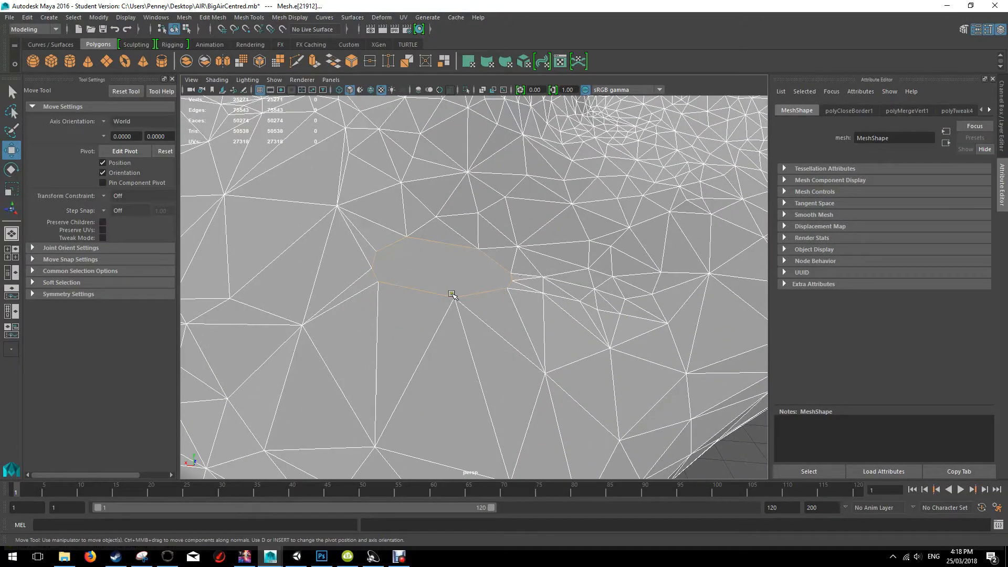
Reselect the whole bust mesh and open the mesh Cleanup options for it
scroll(484, 253, down, 8)
alt+drag(568, 237, 349, 243)
right_drag(620, 226, 675, 217)
alt+drag(604, 232, 767, 190)
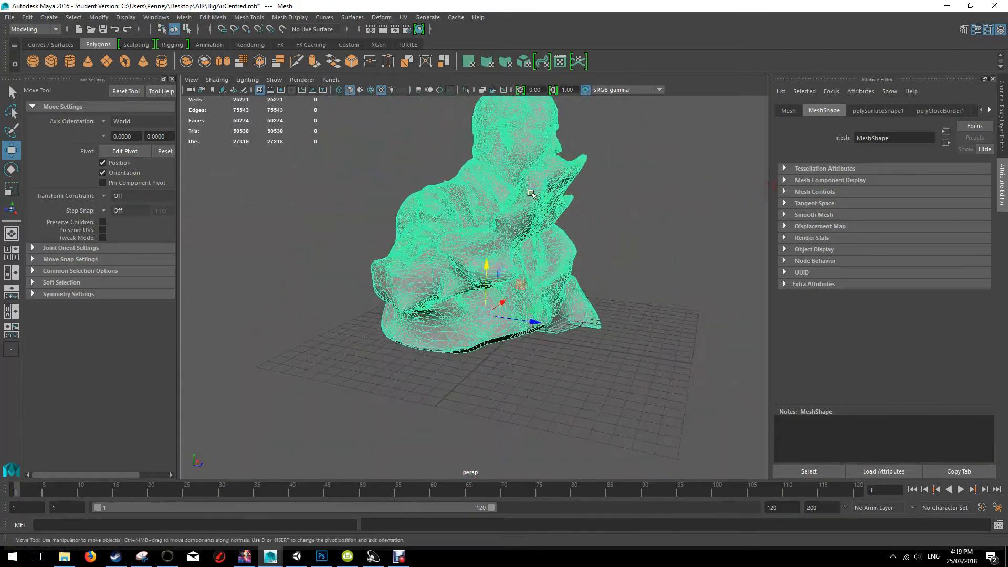
alt+drag(414, 162, 392, 145)
click(184, 18)
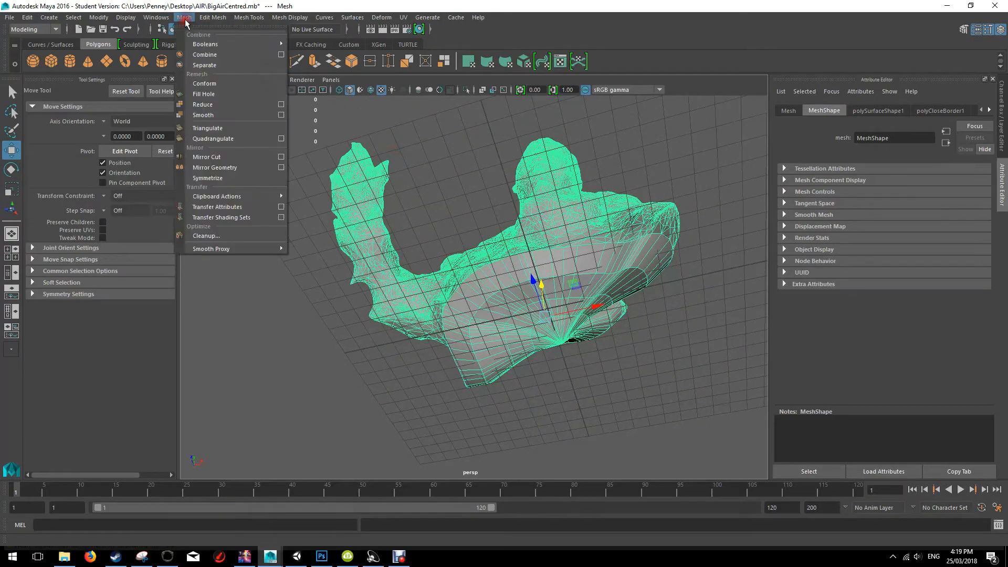
mouse_move(196, 18)
click(209, 236)
drag(594, 218, 854, 147)
alt+drag(606, 316, 382, 312)
scroll(389, 310, up, 6)
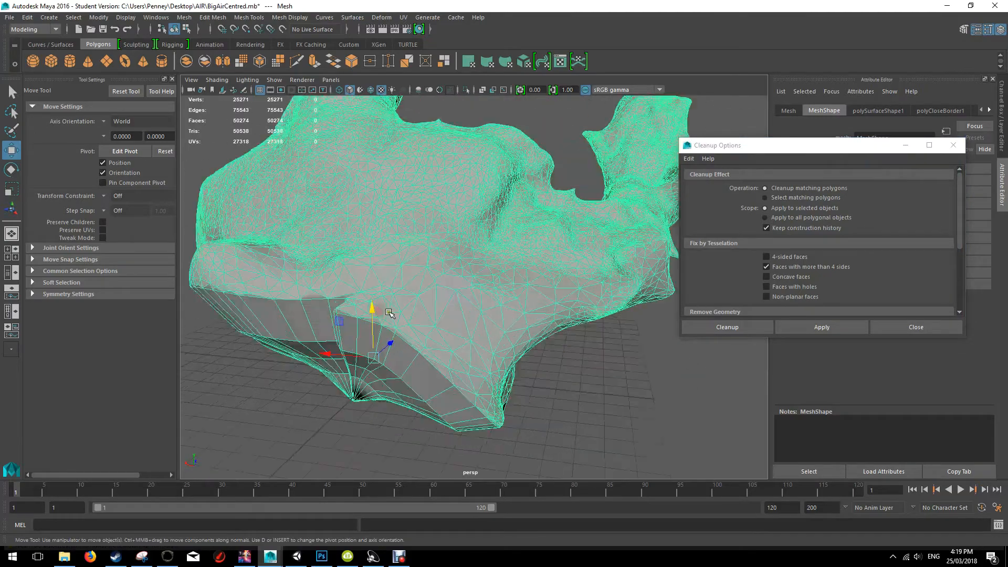
alt+drag(395, 305, 373, 289)
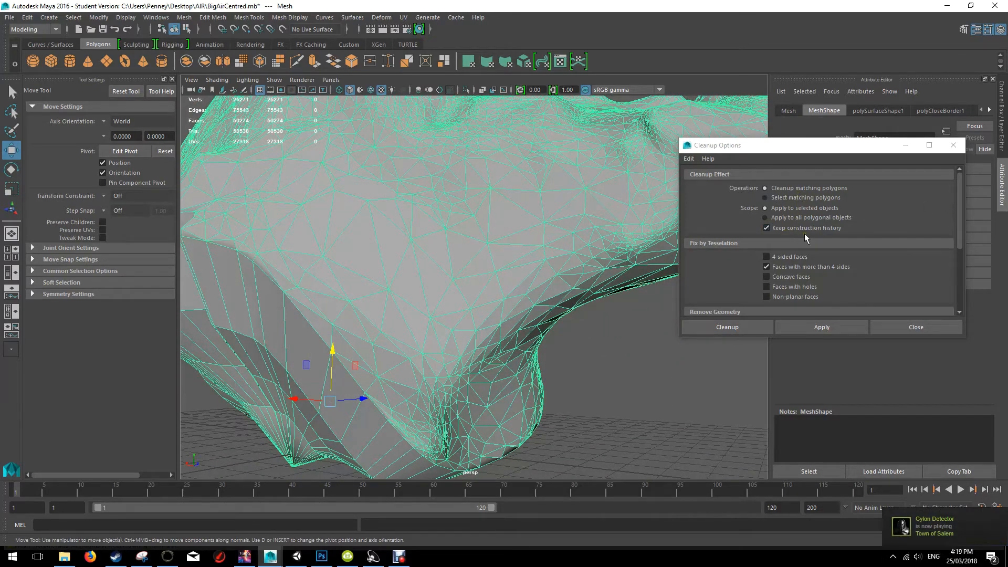
Set the cleanup to also fix concave faces, faces with holes and non-planar faces, and to remove nonmanifold geometry
scroll(805, 233, down, 1)
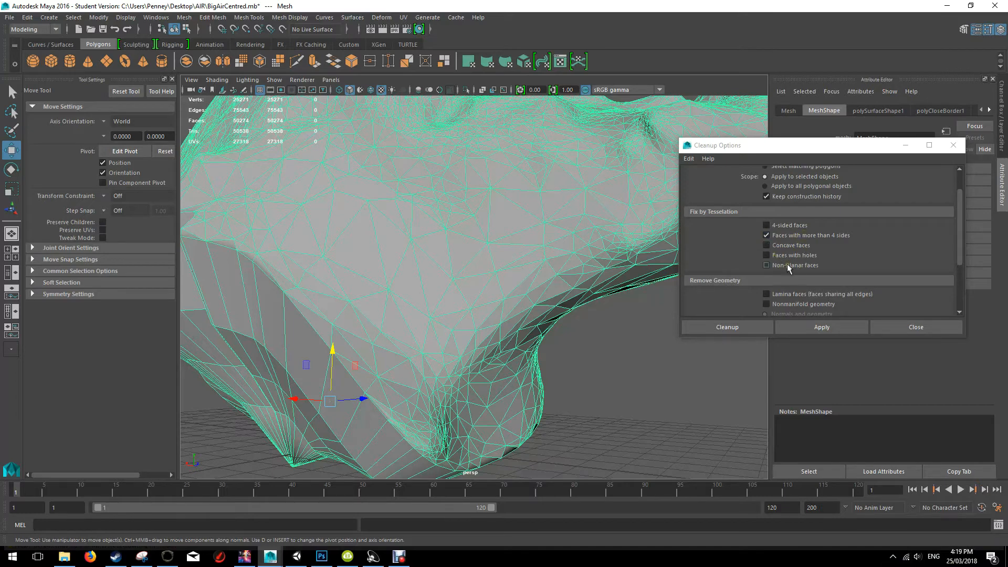
scroll(789, 265, down, 1)
click(766, 233)
click(766, 223)
click(766, 213)
scroll(821, 252, down, 1)
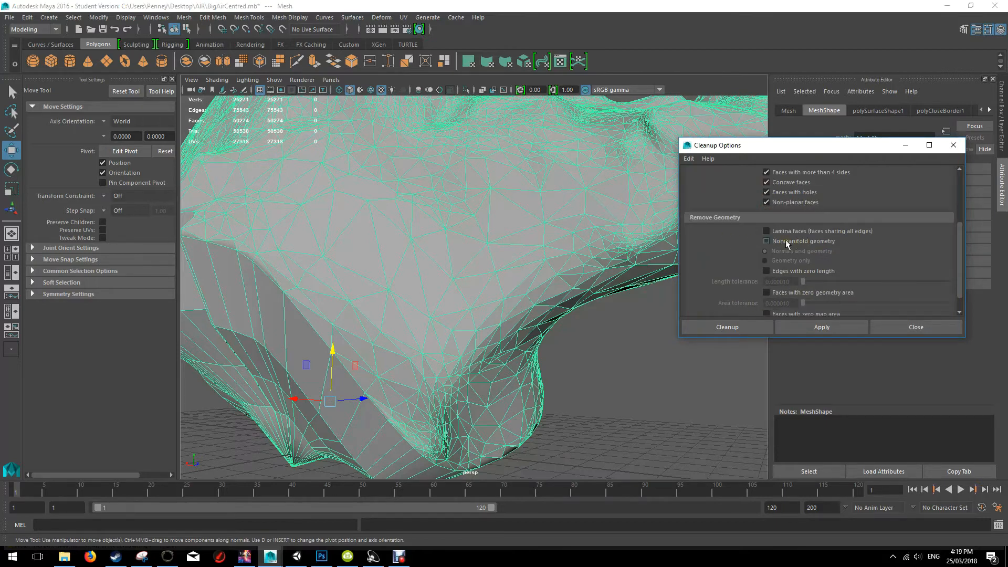
click(766, 241)
Inspect the bust from several sides and run the cleanup with nonmanifold handling left at Normals and geometry
alt+drag(576, 334, 462, 341)
alt+right_drag(462, 341, 576, 68)
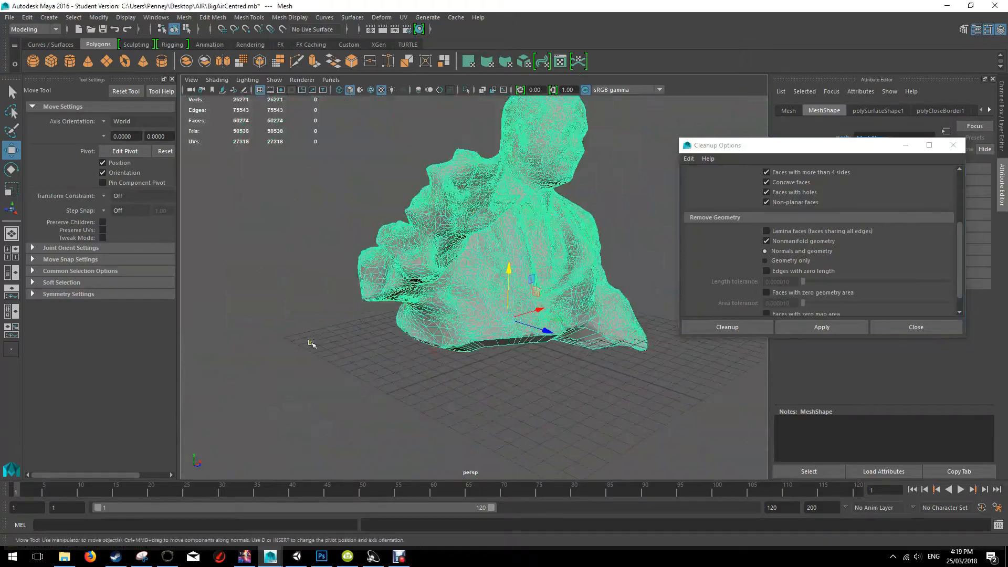
alt+drag(457, 190, 577, 226)
alt+drag(604, 287, 624, 215)
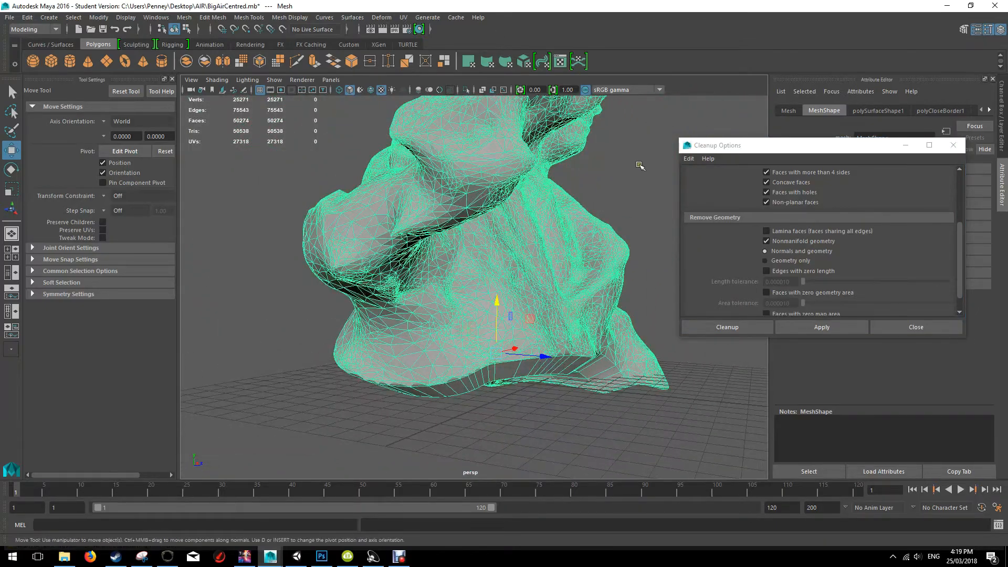
alt+drag(638, 175, 442, 202)
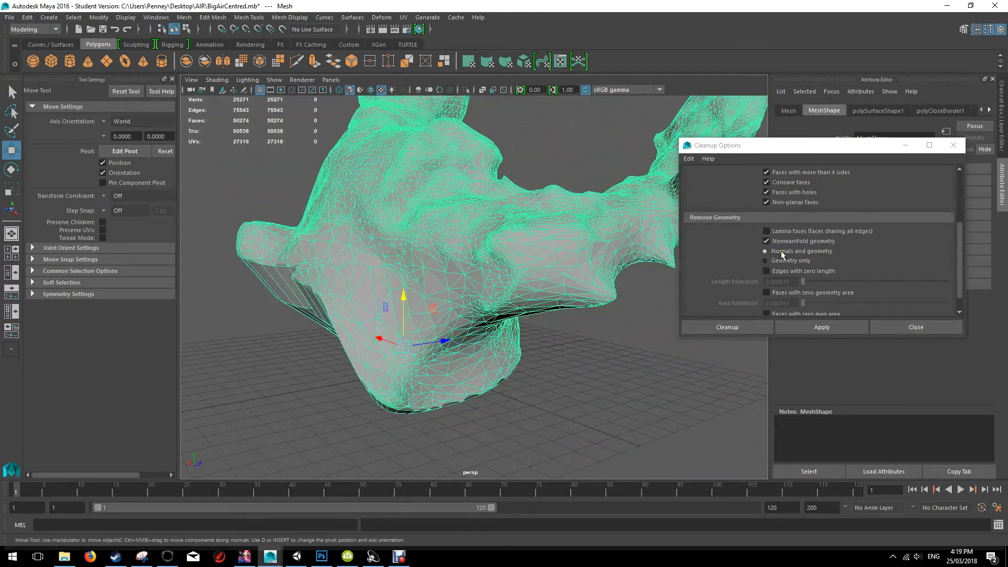
scroll(810, 253, down, 1)
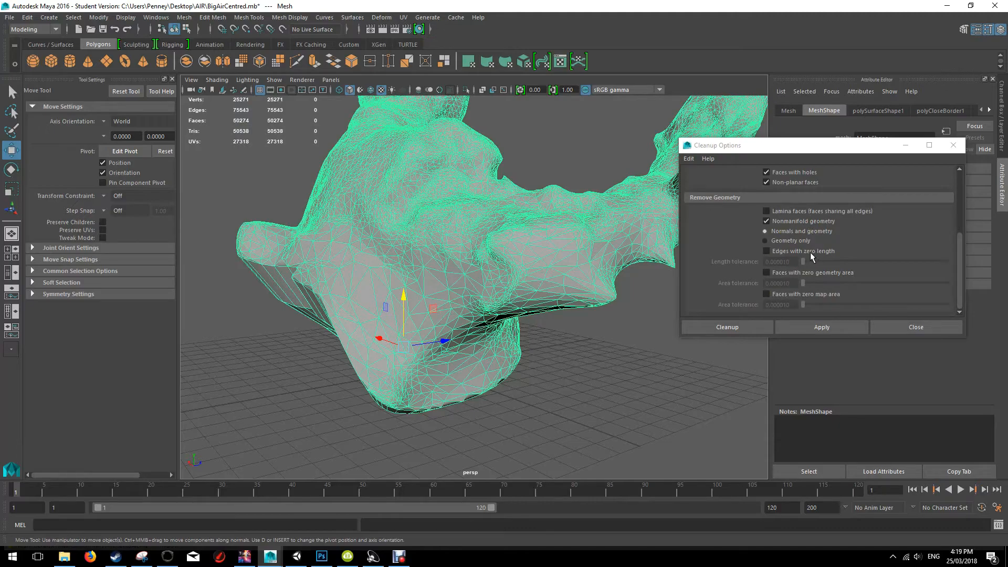
click(755, 323)
Delete all construction history from the cleaned bust mesh
alt+drag(535, 338, 369, 348)
right_drag(612, 241, 655, 229)
scroll(713, 216, down, 4)
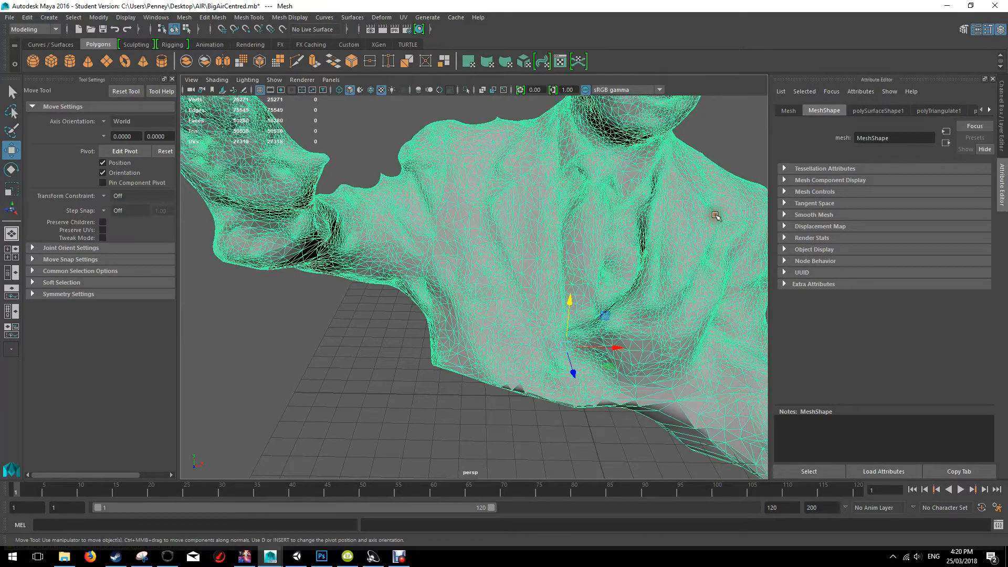
mouse_move(648, 236)
alt+mouse_down()
mouse_move(569, 175)
mouse_move(558, 207)
mouse_move(671, 227)
mouse_move(829, 223)
mouse_move(623, 231)
mouse_move(646, 231)
alt+mouse_up()
click(26, 18)
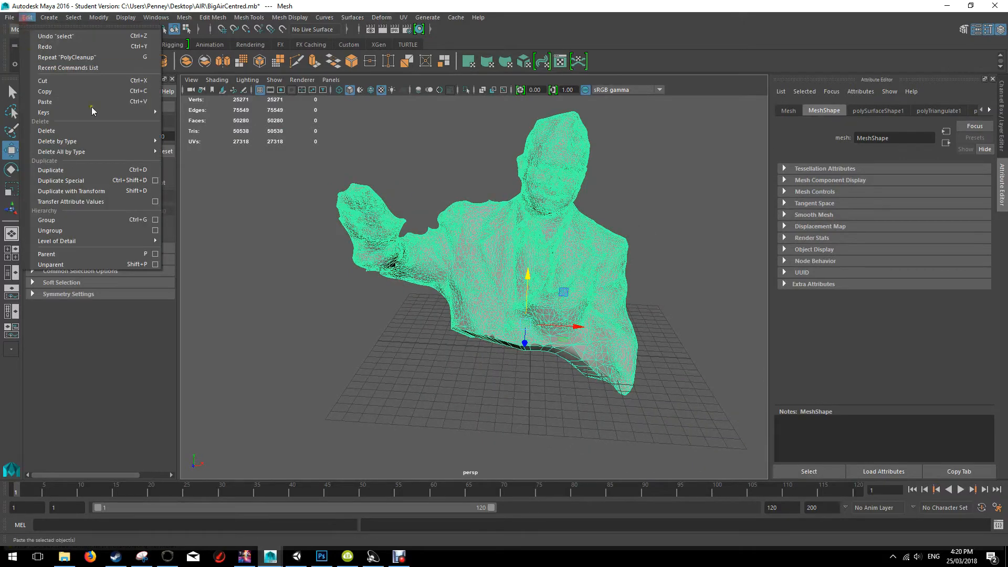
mouse_move(123, 153)
click(184, 160)
Duplicate the bust mesh and reduce the copy by 95 percent
alt+drag(697, 230, 685, 206)
key(ctrl+d)
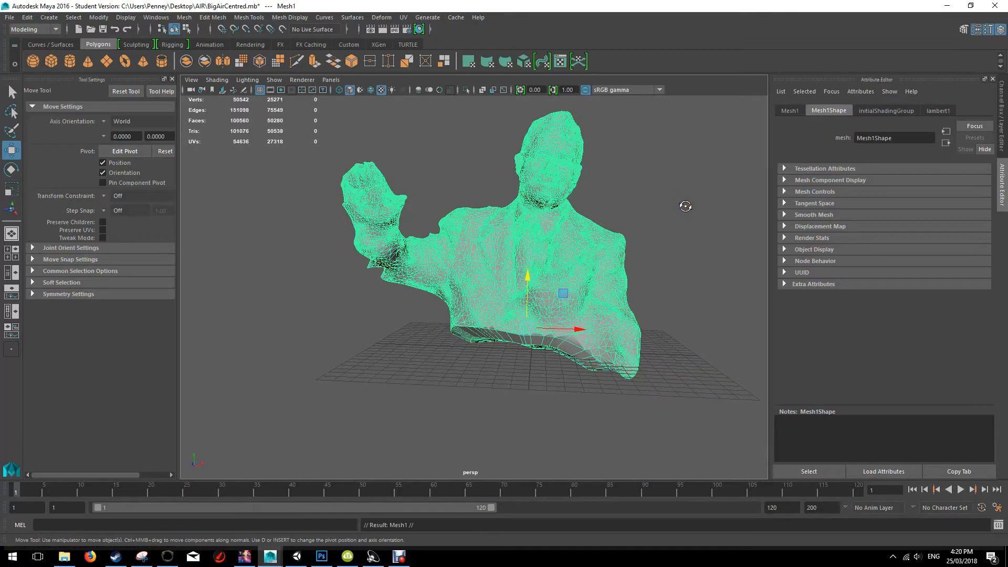
click(185, 17)
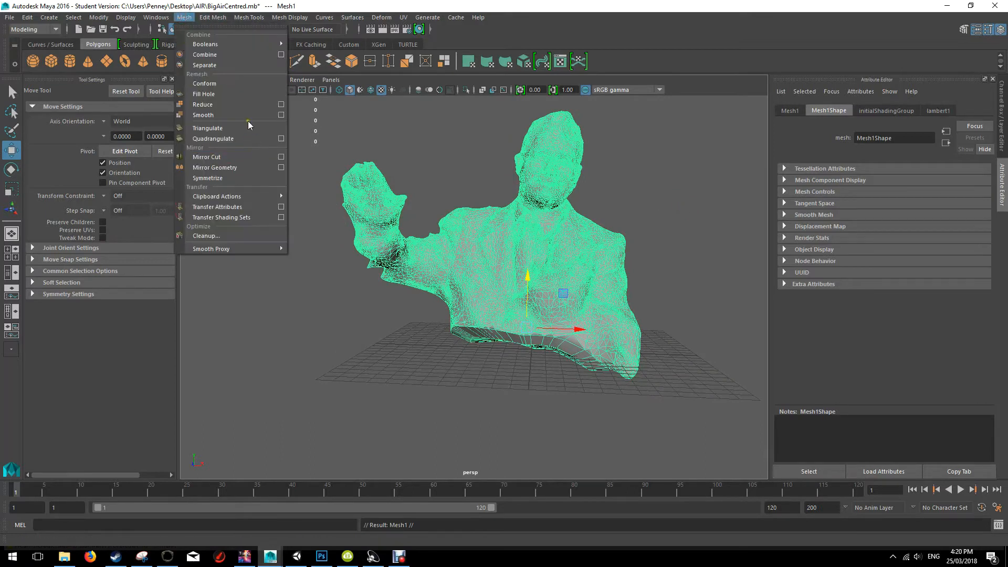
click(280, 105)
drag(795, 227, 741, 227)
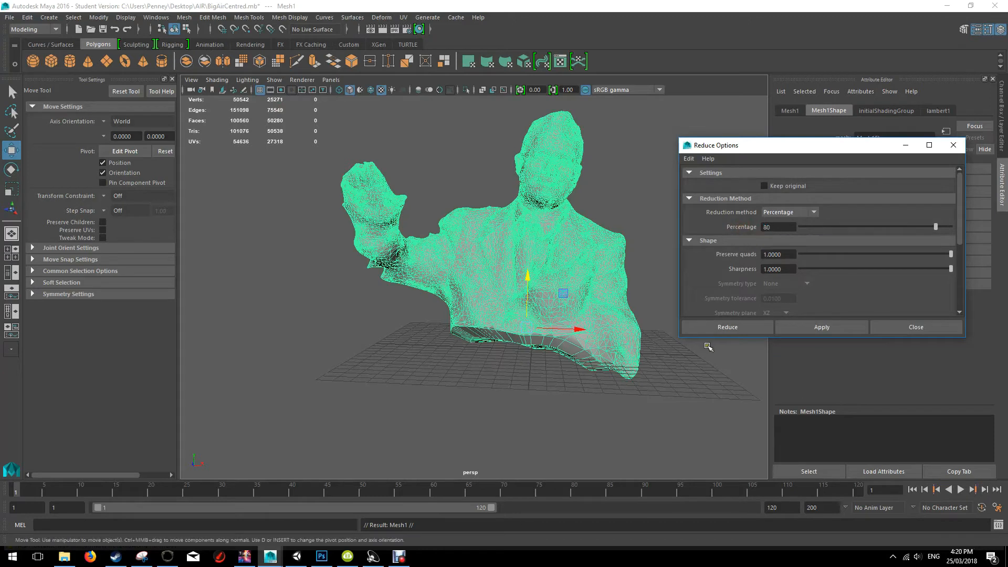
text(80)
drag(787, 227, 720, 231)
text(95)
click(735, 328)
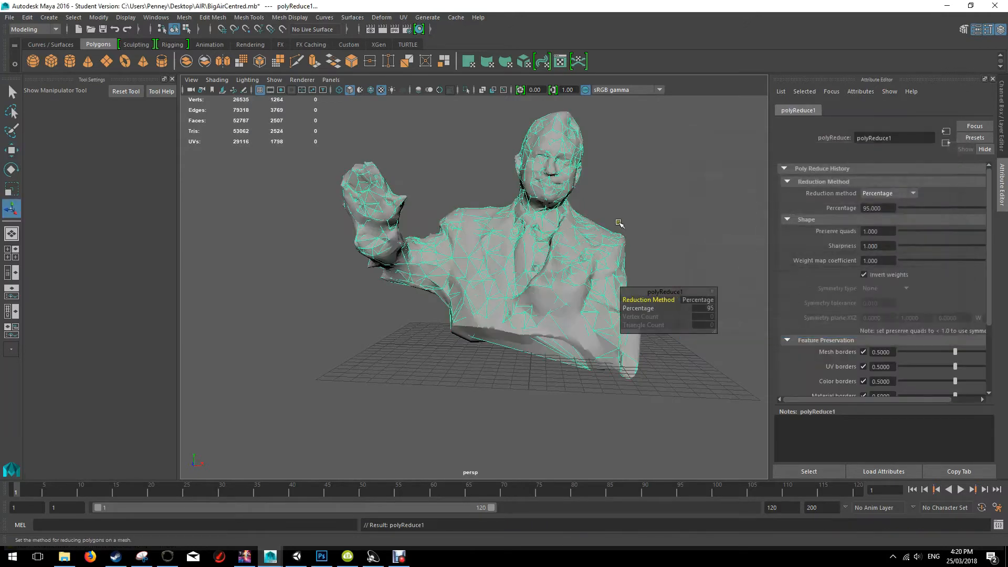
Try moving the reduced copy about 7.54 units along X beside the original for comparison, and undo the move
drag(578, 329, 502, 283)
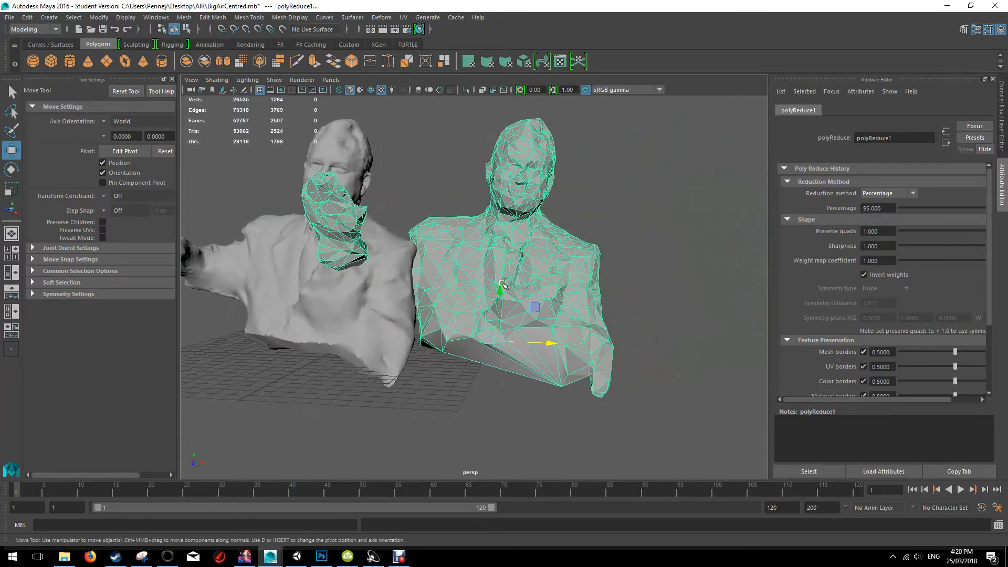
alt+right_drag(559, 267, 595, 324)
alt+right_drag(567, 371, 630, 337)
alt+drag(630, 338, 671, 292)
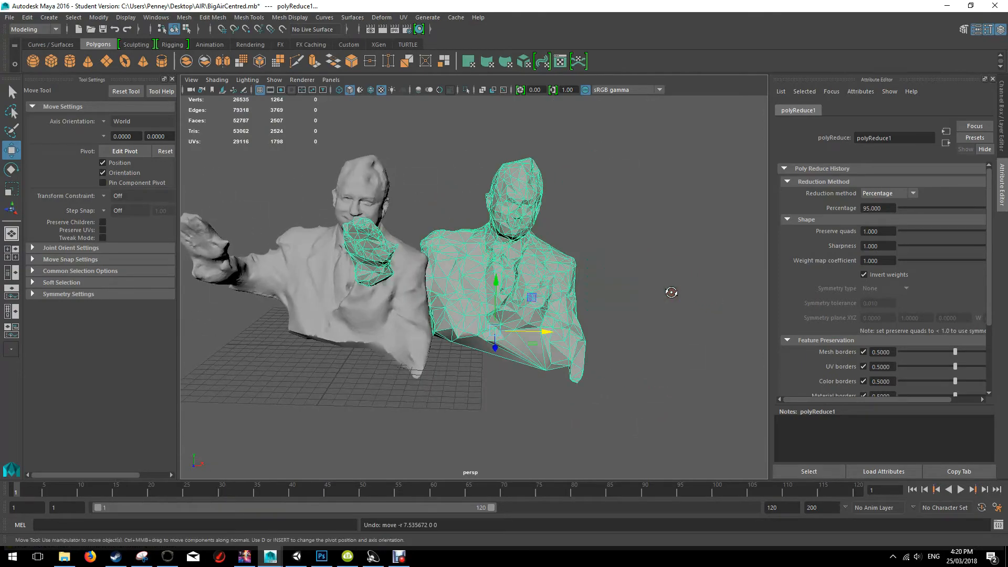
key(ctrl+z)
Select the reduced bust copy and open Transfer Maps with it as the target mesh
click(433, 205)
alt+drag(466, 243, 475, 243)
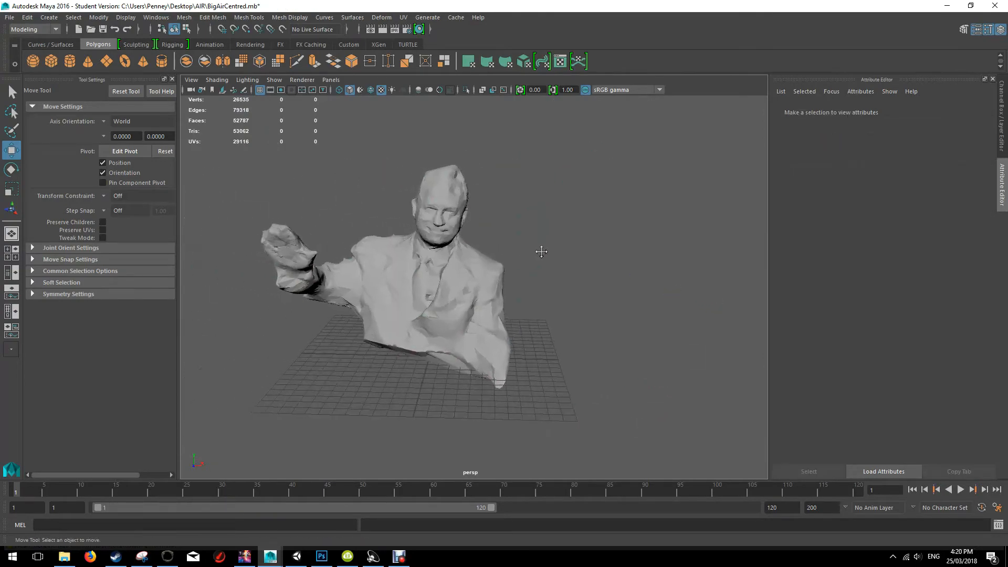
scroll(438, 265, up, 3)
scroll(437, 264, up, 2)
click(440, 265)
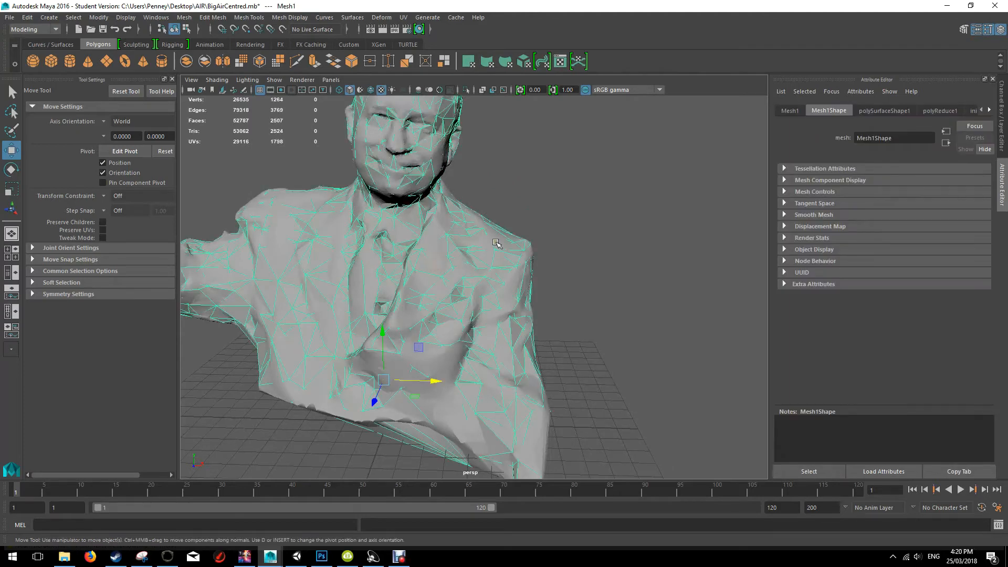
scroll(517, 234, down, 3)
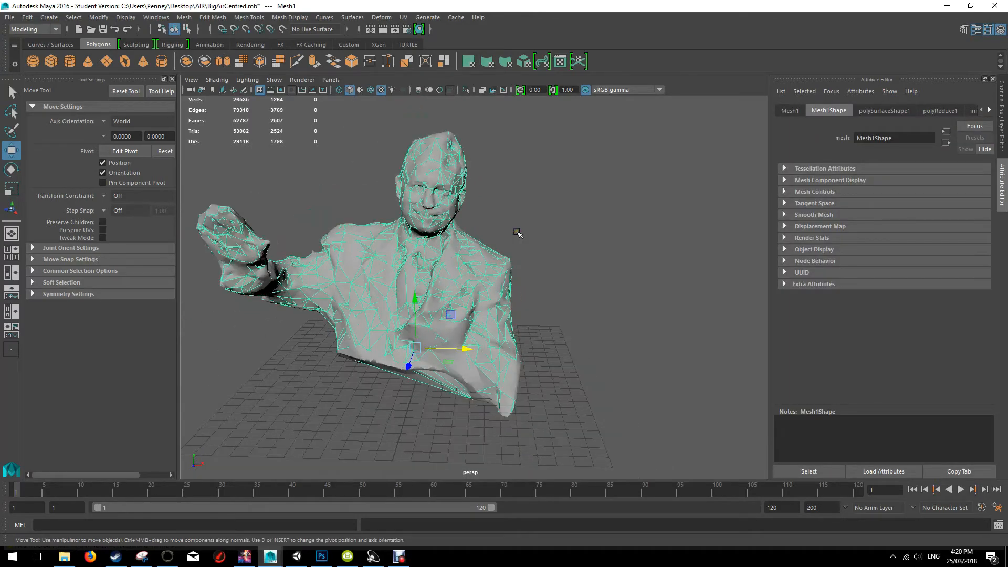
alt+drag(518, 233, 574, 233)
scroll(578, 245, up, 3)
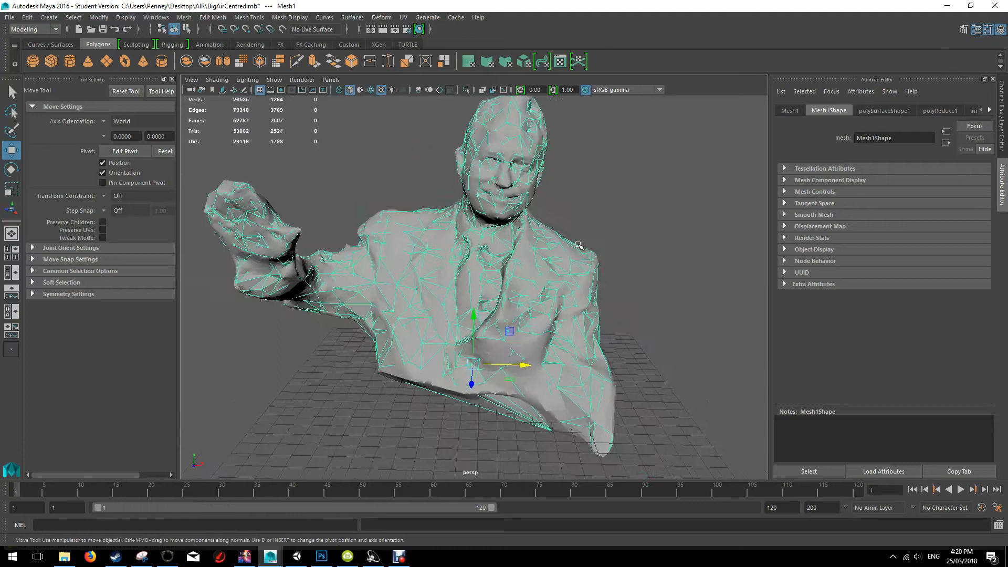
click(46, 30)
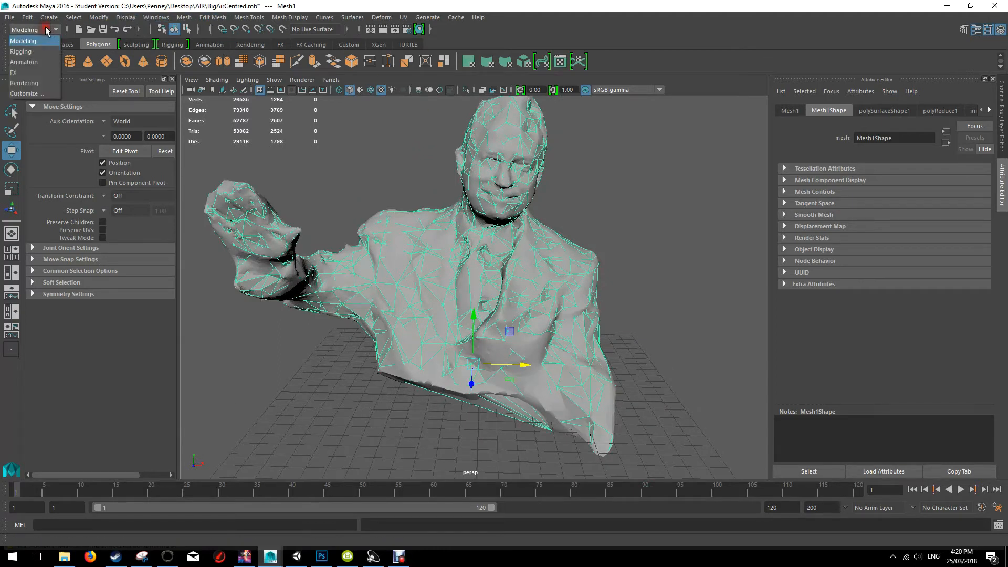
click(24, 83)
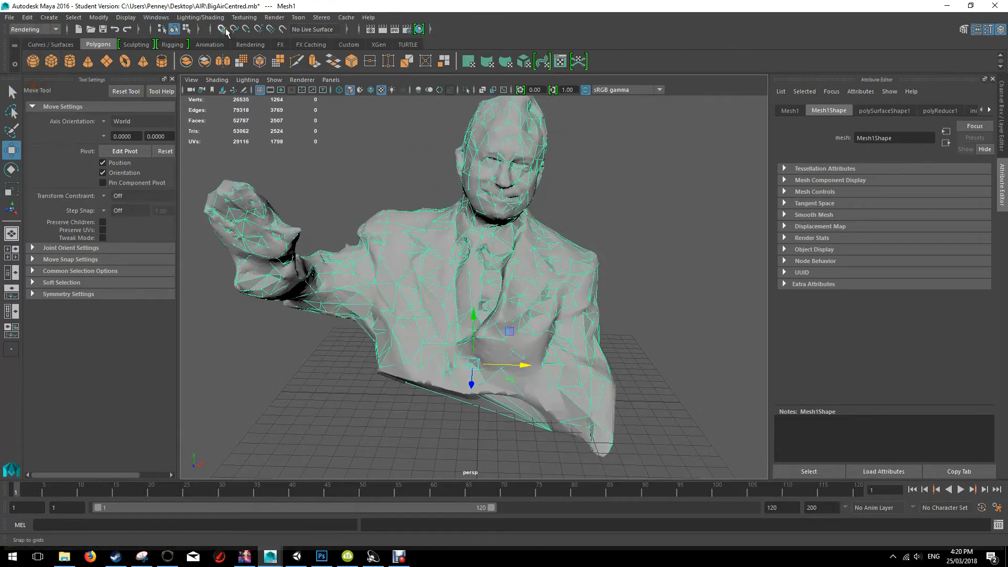
click(200, 18)
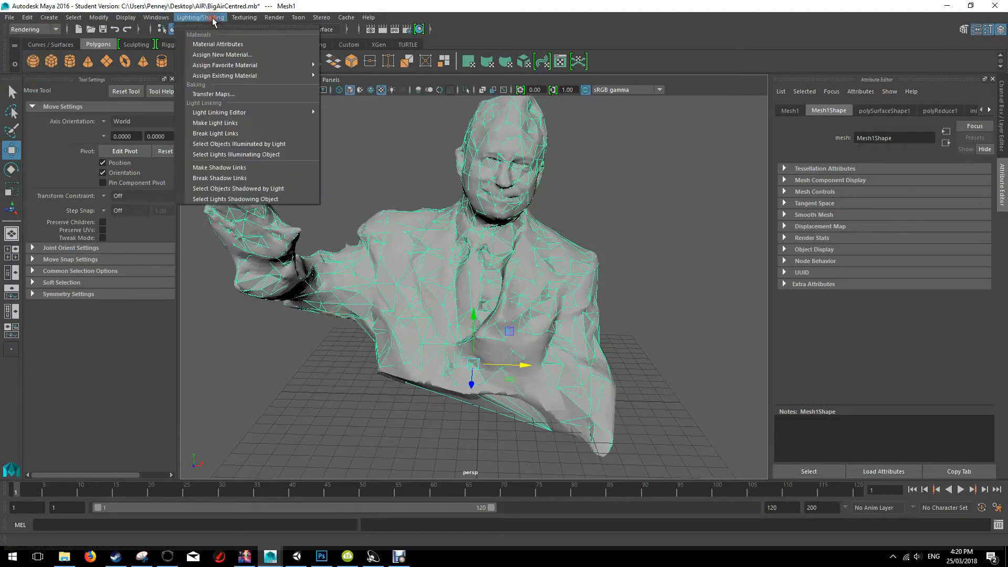
click(246, 94)
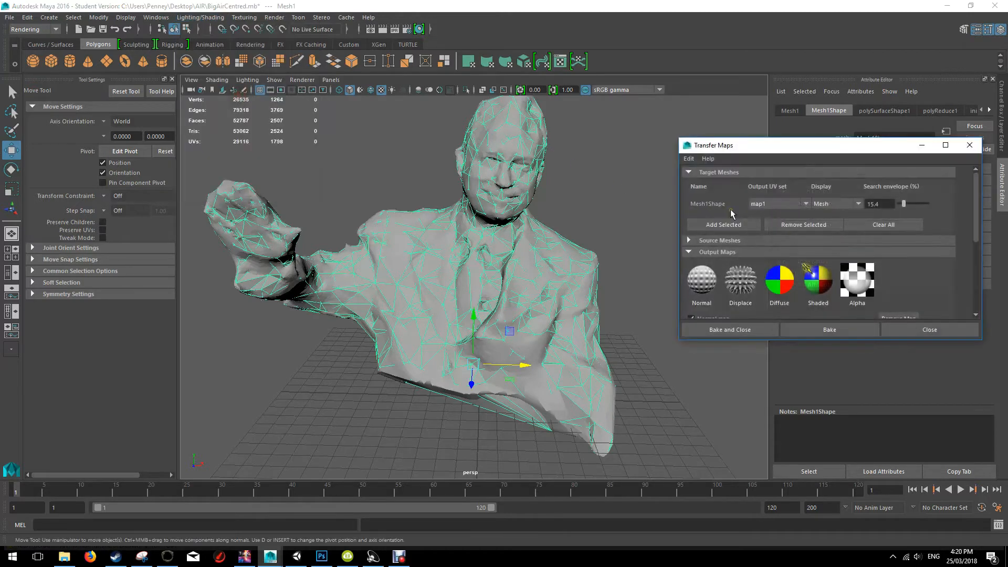
Assign a new Lambert material to the reduced bust copy listed as the target mesh
right_click(729, 208)
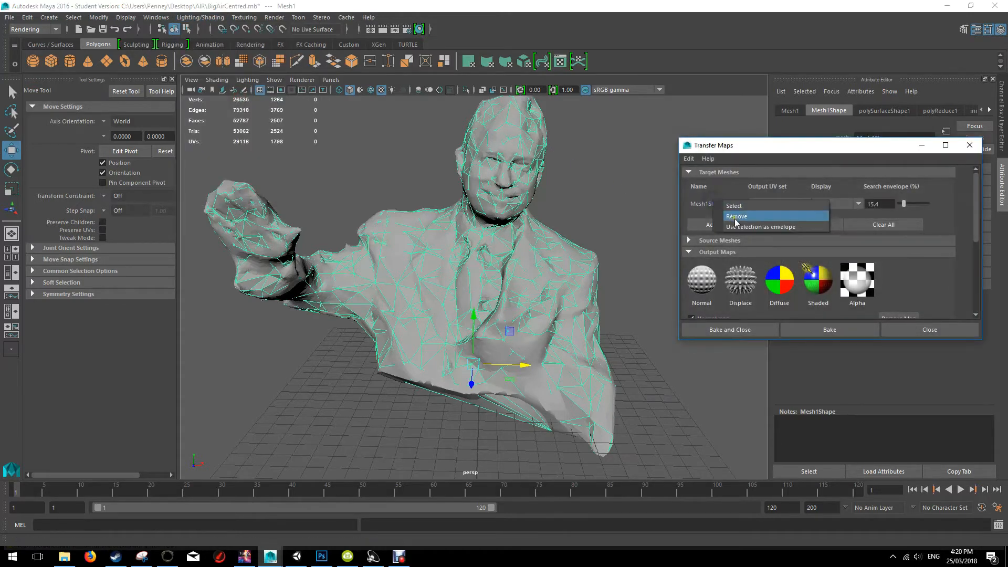
click(734, 219)
click(722, 212)
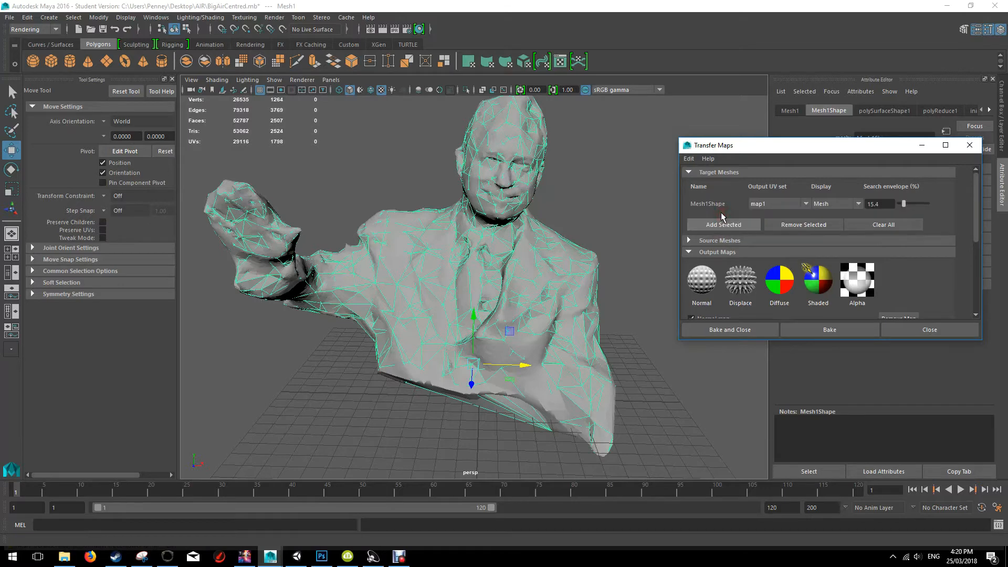
right_click(542, 306)
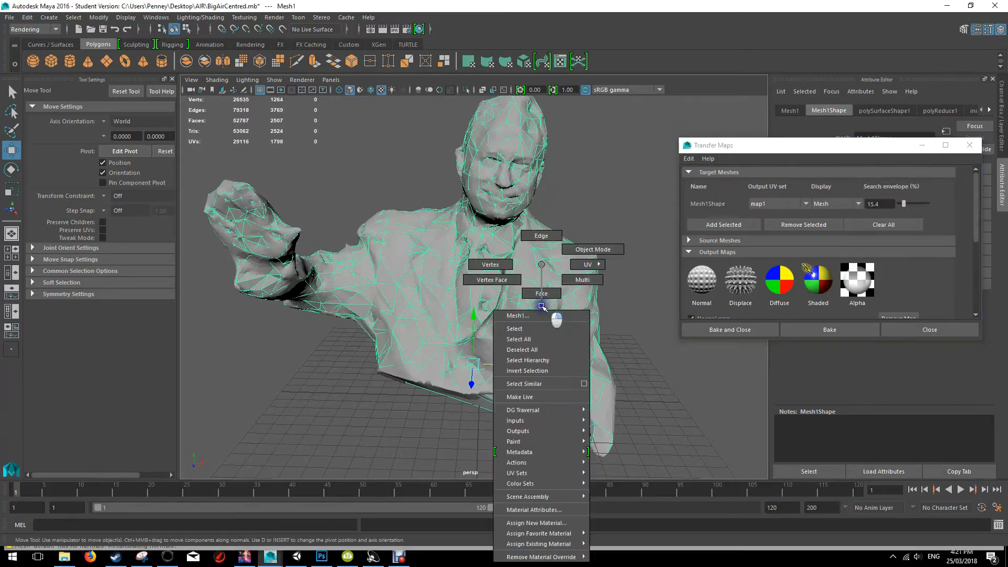
click(536, 522)
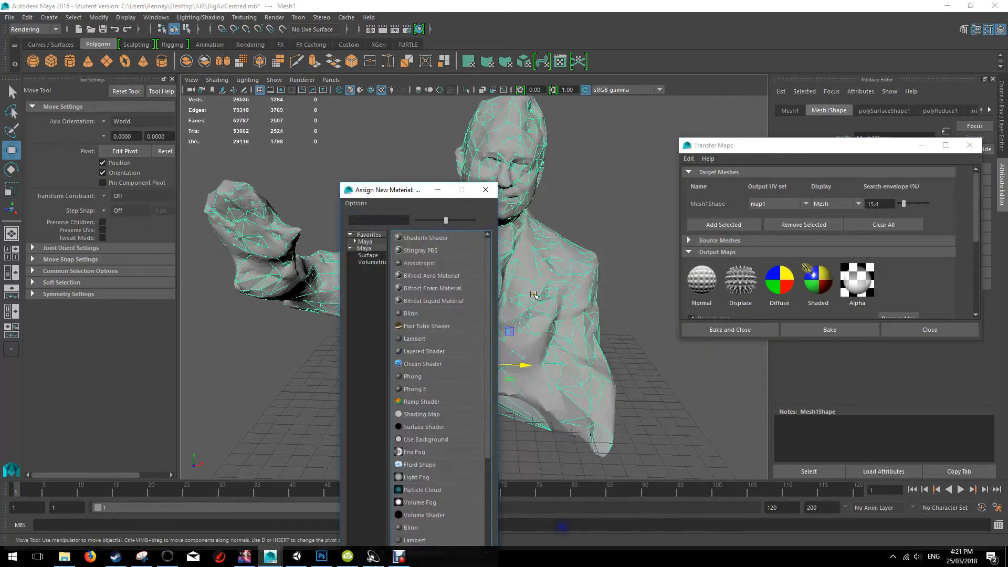
click(427, 339)
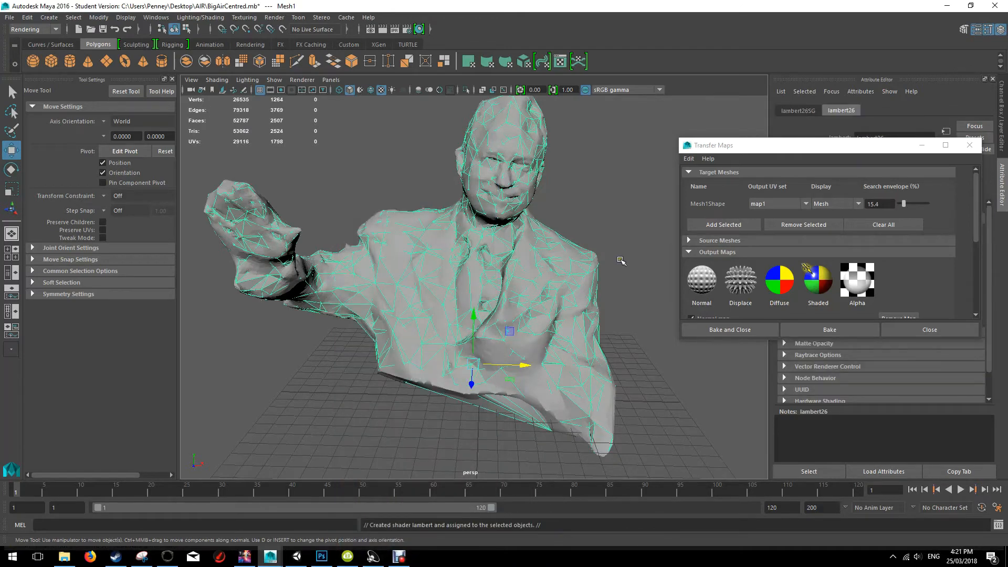
Add the original dense bust as the source mesh in Transfer Maps and assign it a new Lambert material
click(579, 297)
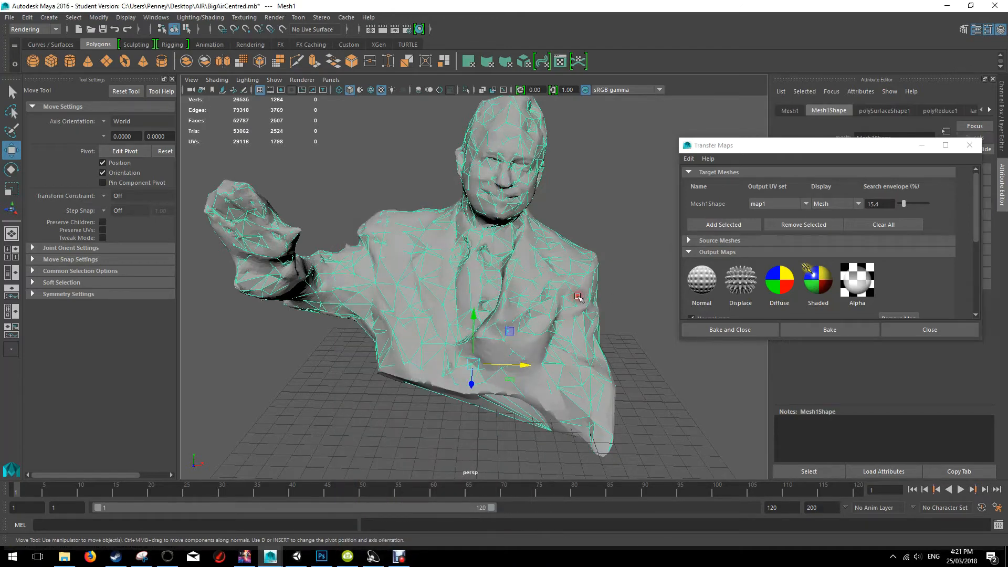
click(689, 242)
click(720, 288)
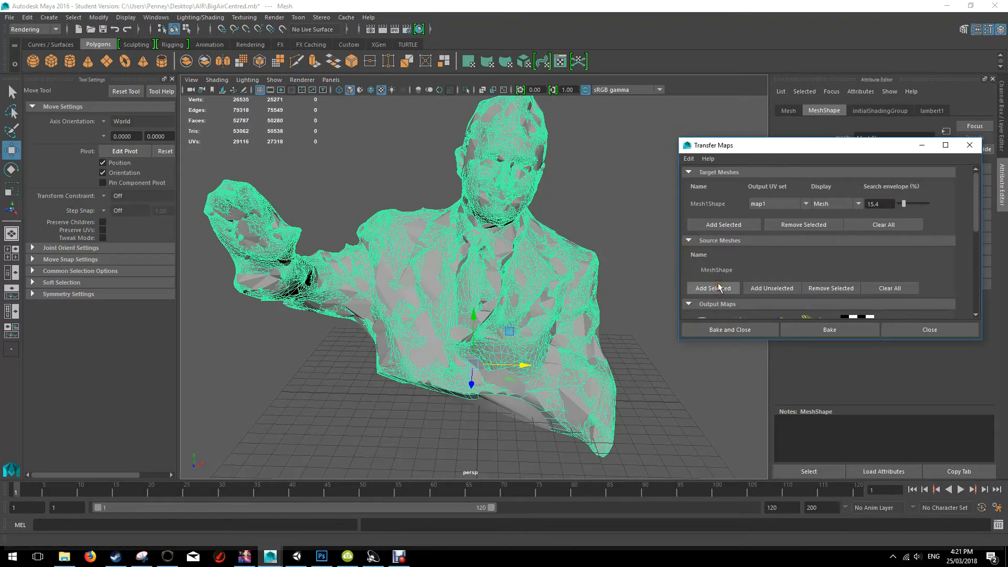
right_drag(562, 264, 558, 522)
click(422, 350)
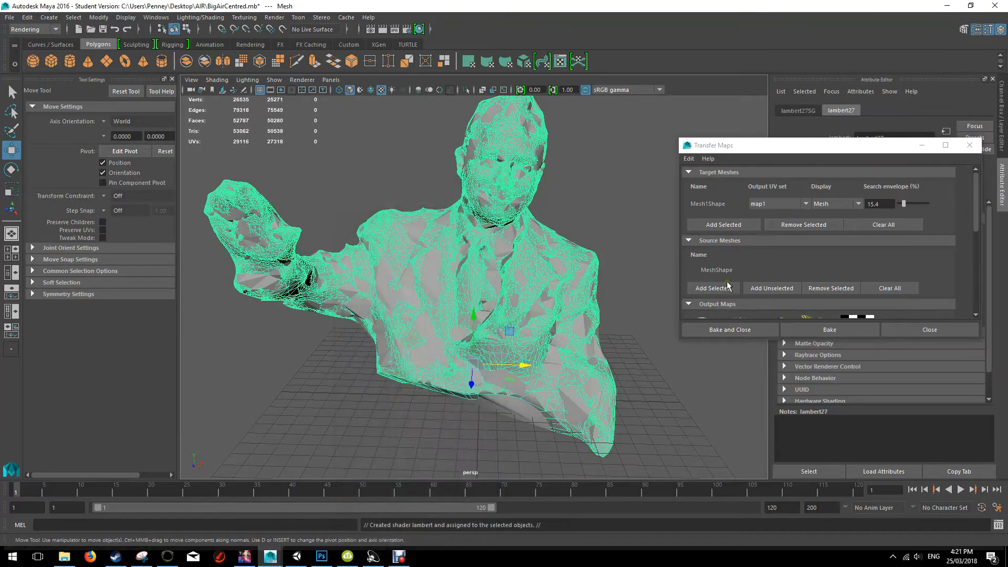
Show both the target mesh and its envelope, and adjust the search envelope to about 13.5 percent
scroll(823, 263, down, 1)
scroll(824, 263, up, 1)
click(857, 203)
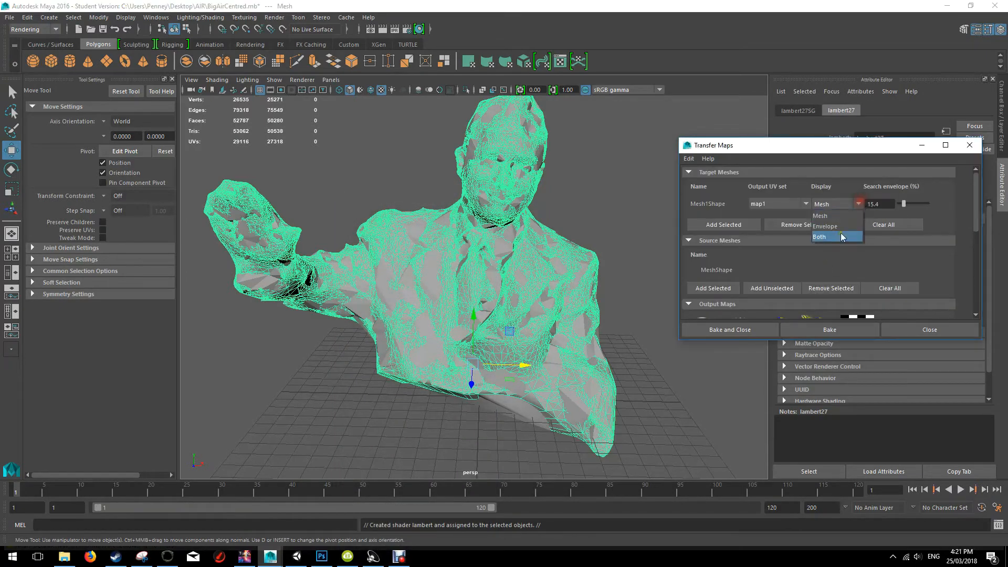
click(818, 236)
drag(917, 205, 901, 205)
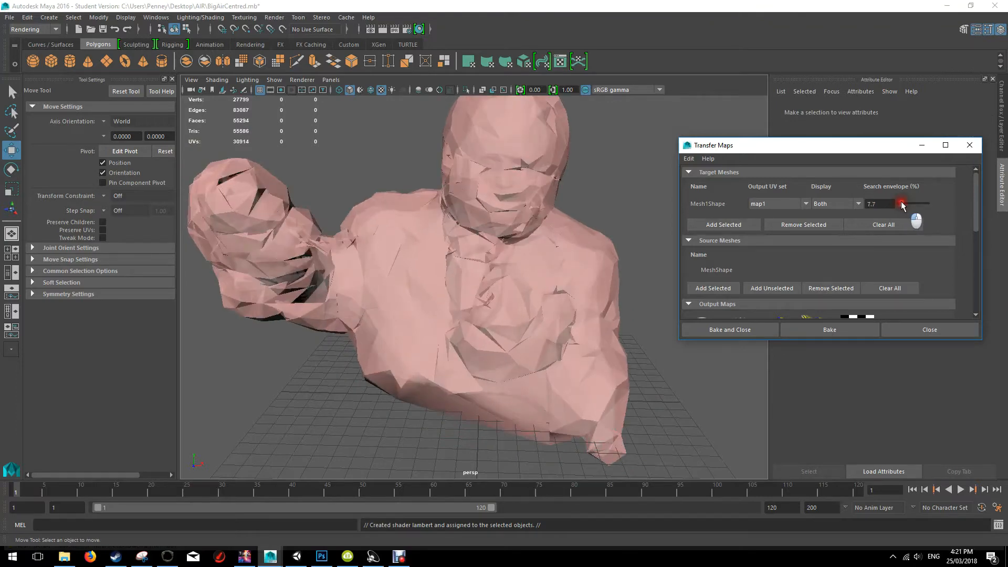
alt+drag(532, 234, 324, 226)
drag(911, 210, 913, 211)
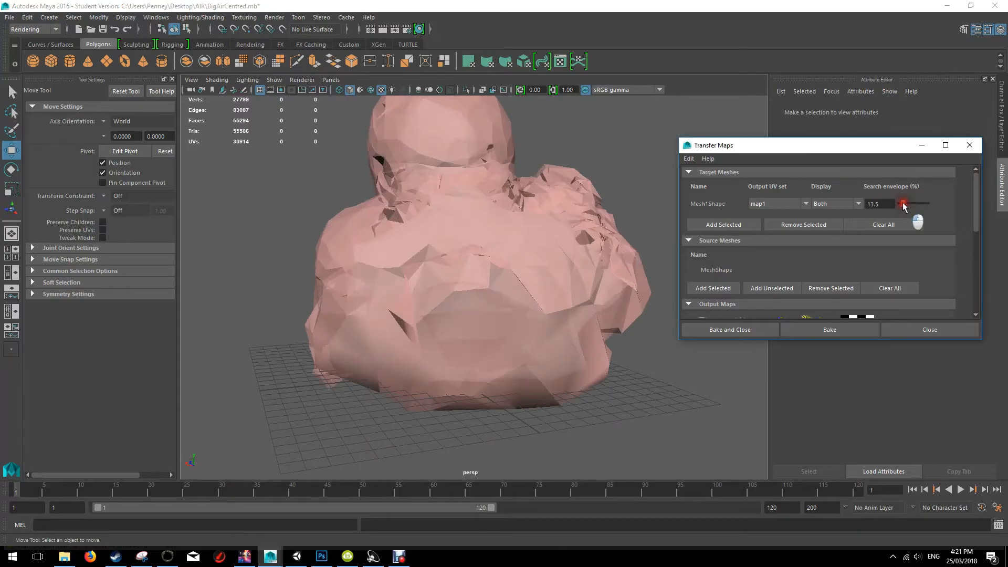
alt+drag(661, 231, 636, 223)
Set the normal map's output file name to Normals3.jpg
scroll(903, 244, down, 2)
scroll(903, 244, down, 3)
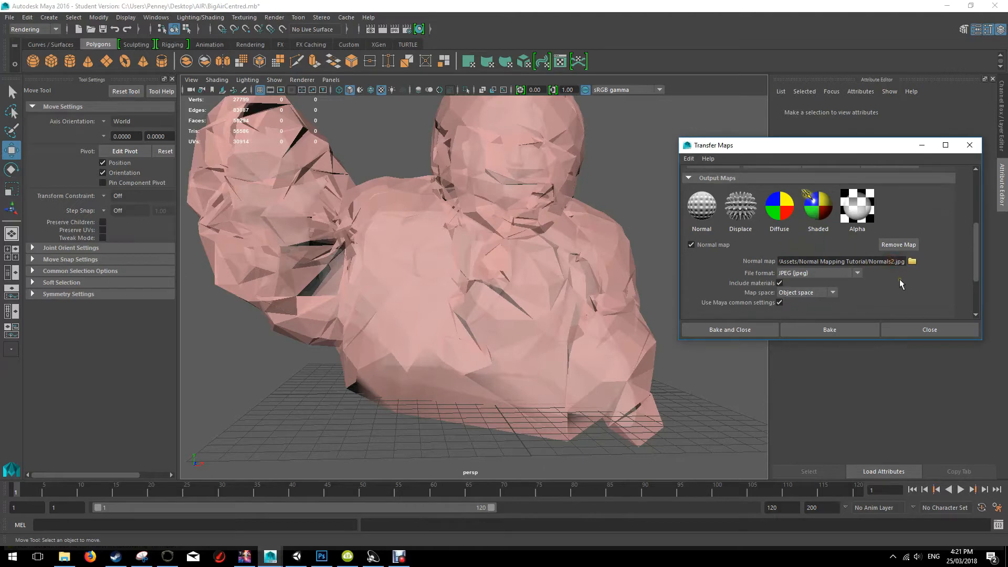
key(BackSpace)
text(3)
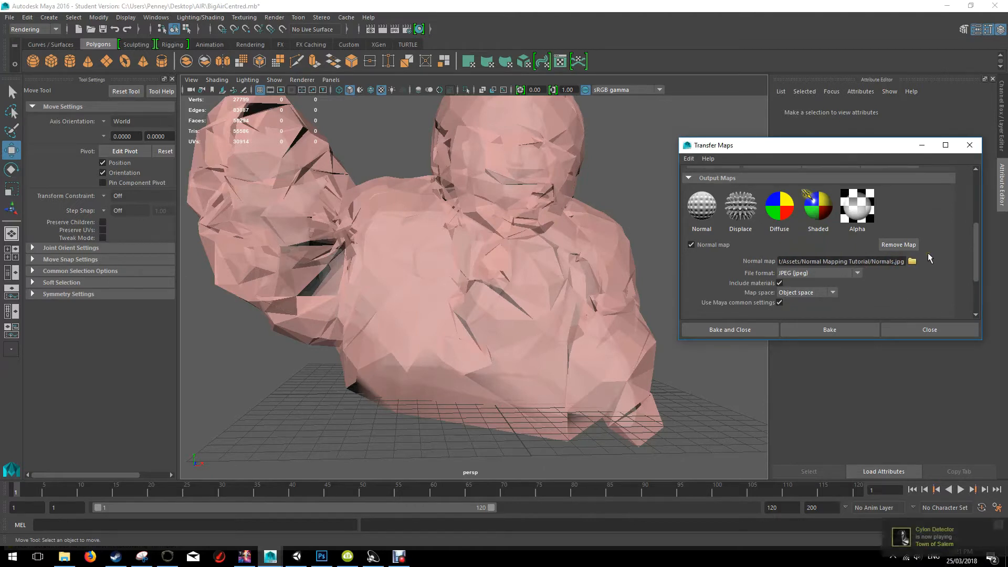
scroll(842, 284, down, 1)
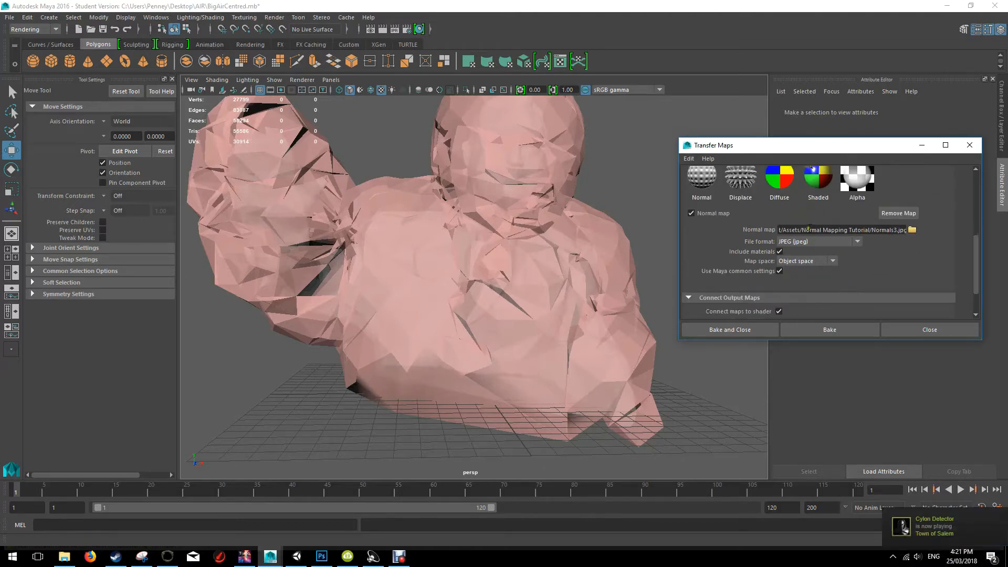
Start baking the normal map from the original bust onto the reduced copy
scroll(812, 262, down, 2)
click(723, 301)
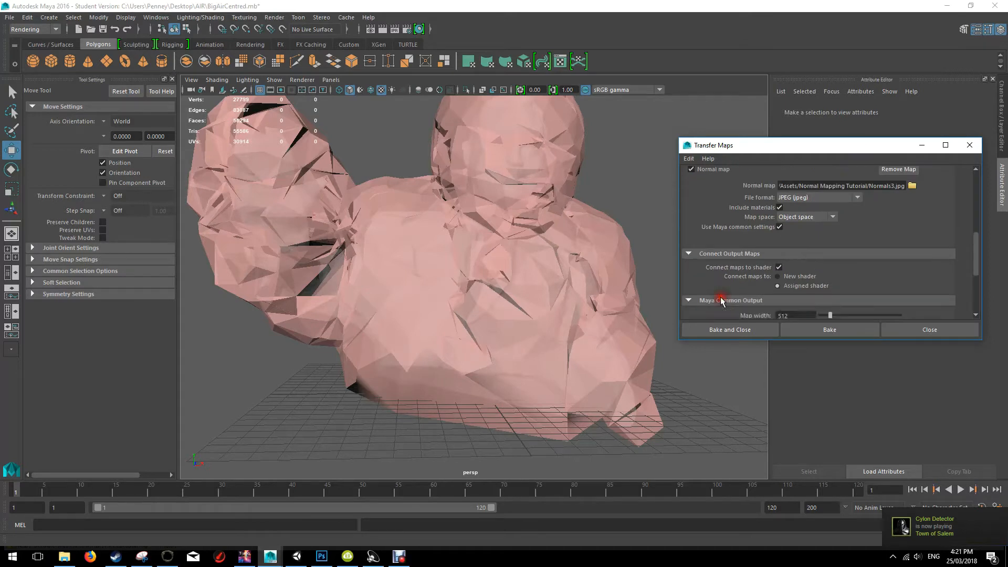
scroll(789, 288, down, 3)
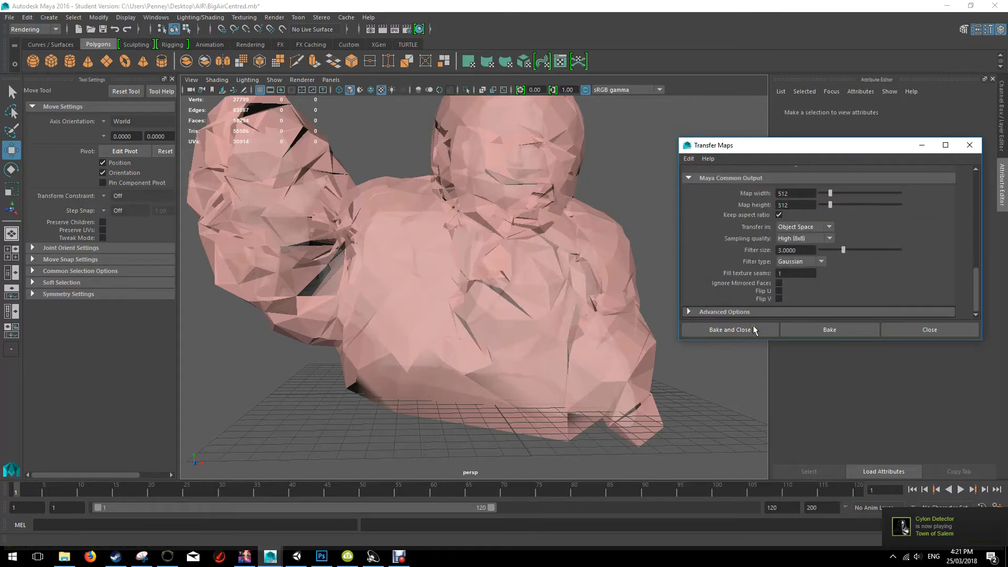
click(816, 332)
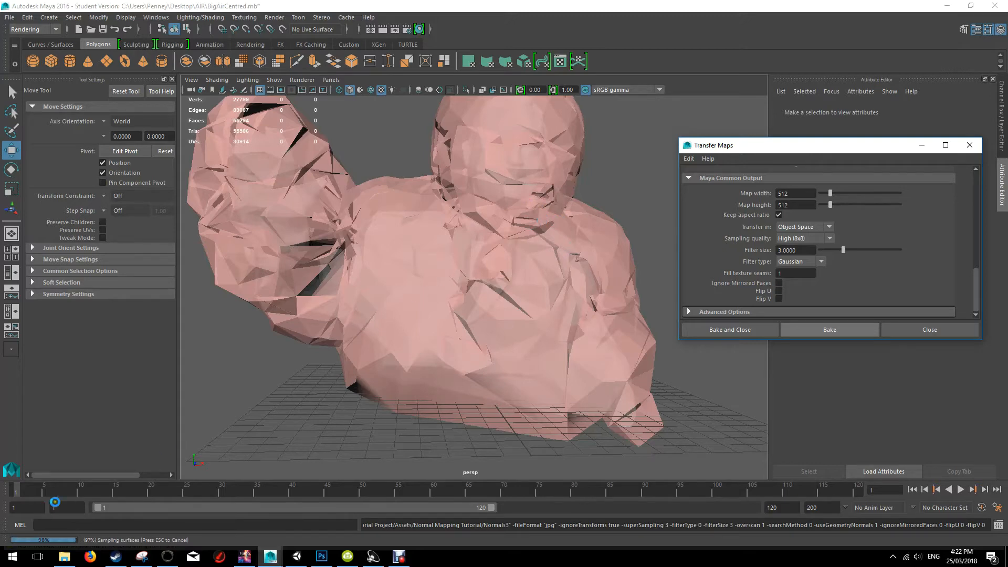
View the tex_0 texture image in the Normal Mapping Tutorial folder, then return to Maya
click(64, 556)
double_click(253, 313)
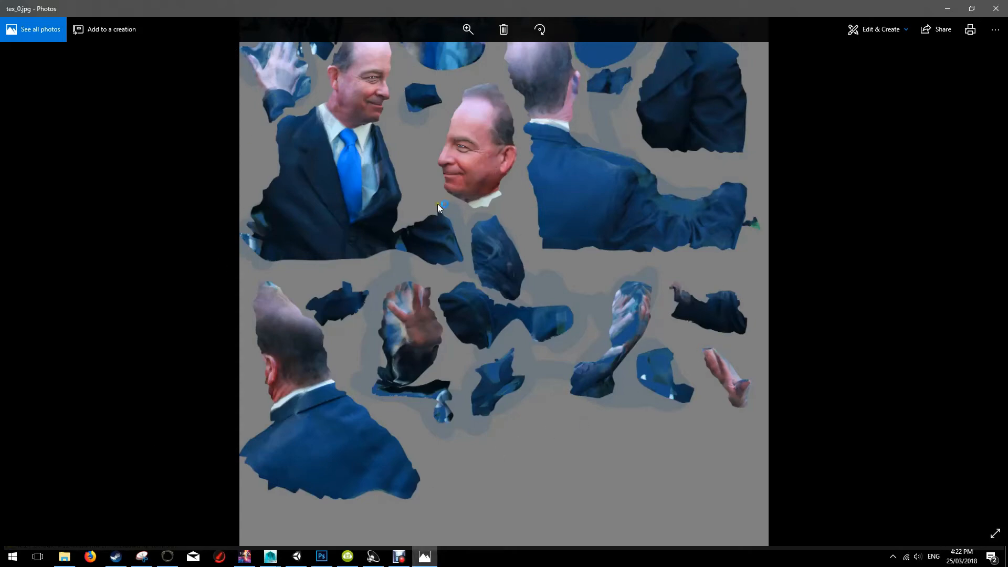
click(995, 9)
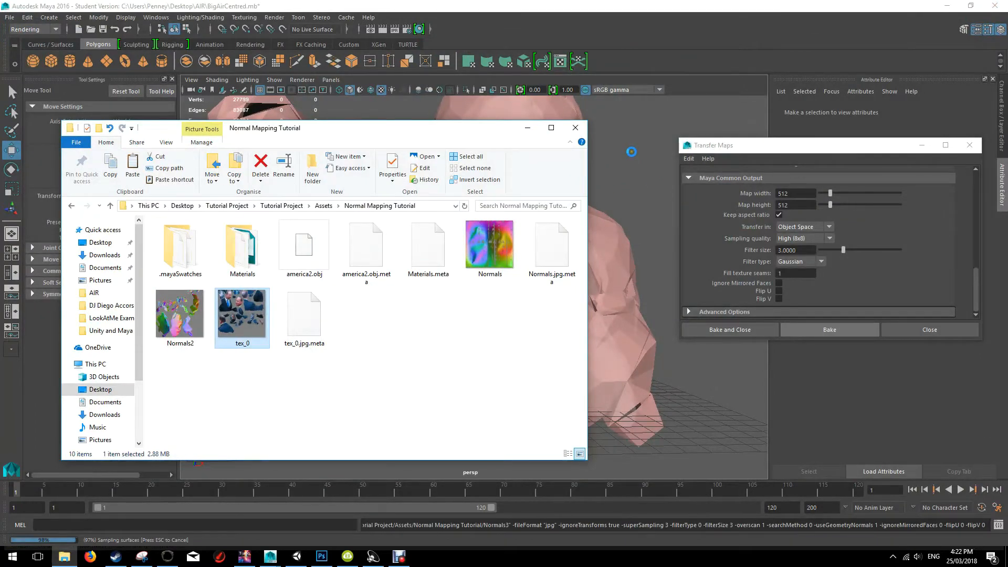
click(609, 247)
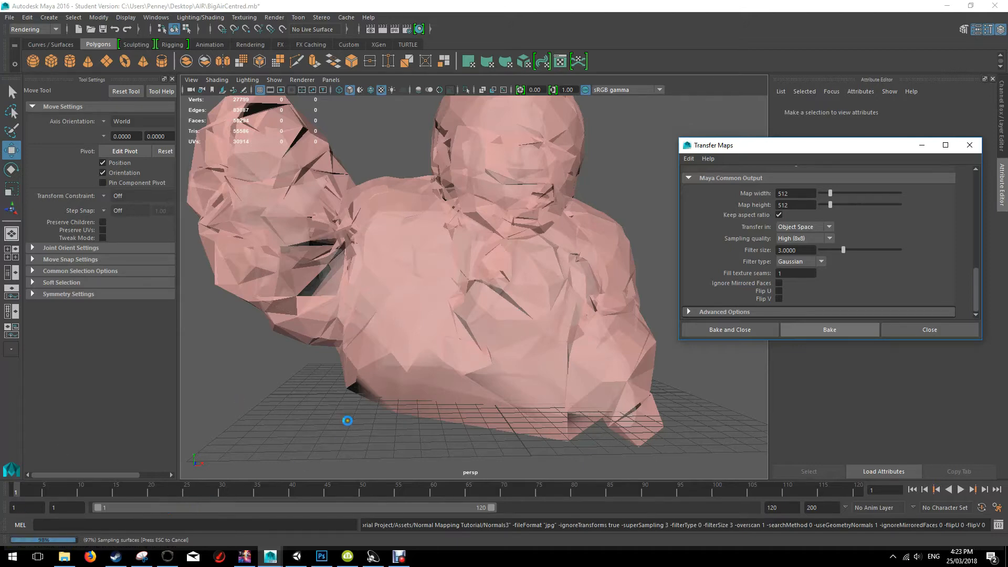
Check the Normal Mapping Tutorial folder for the baked normal map file
alt+drag(583, 292, 542, 308)
click(65, 556)
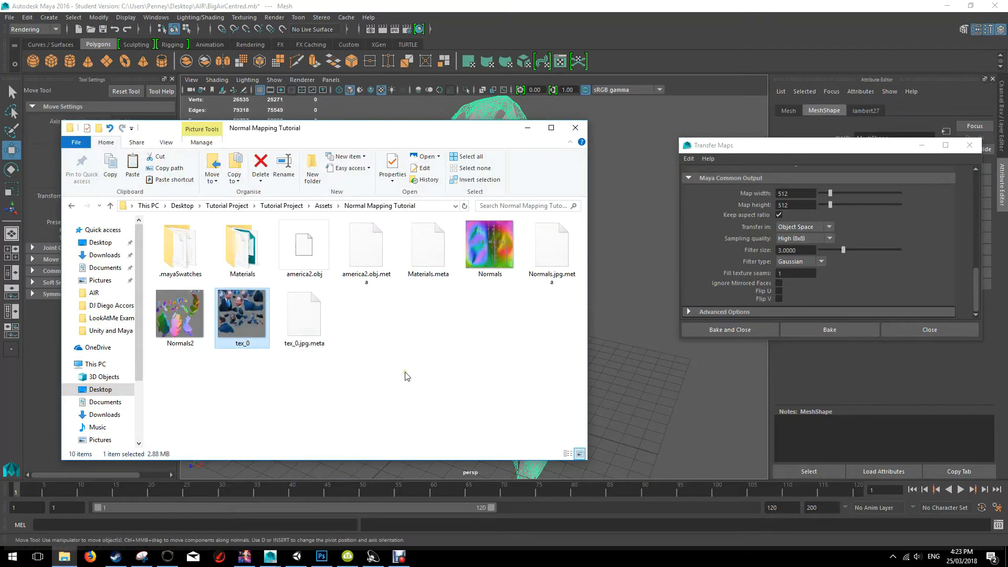
click(528, 128)
Delete all construction history in the scene, with the original bust and again with the reduced copy selected
alt+drag(548, 220, 582, 208)
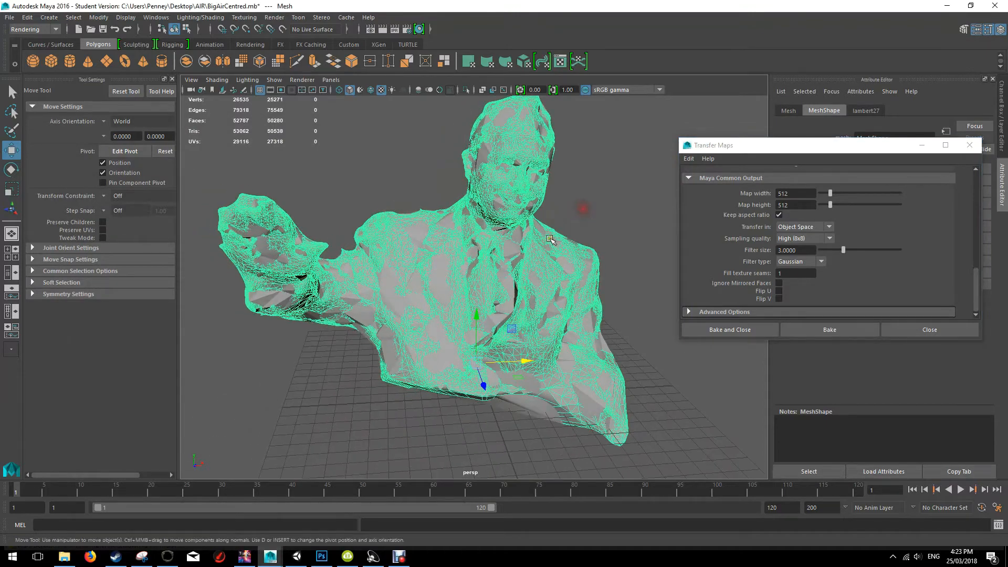
right_click(540, 256)
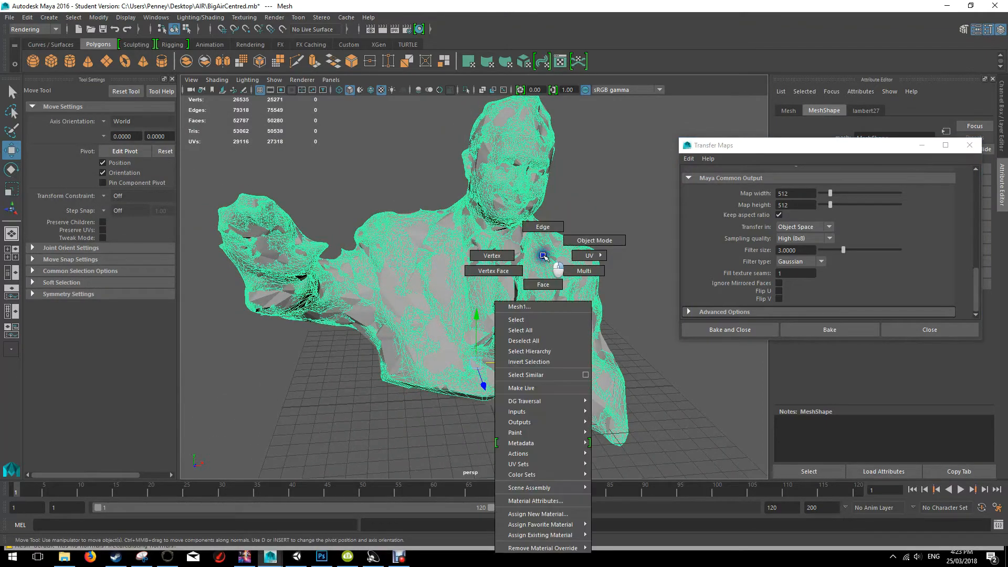
click(27, 17)
mouse_move(161, 157)
click(203, 161)
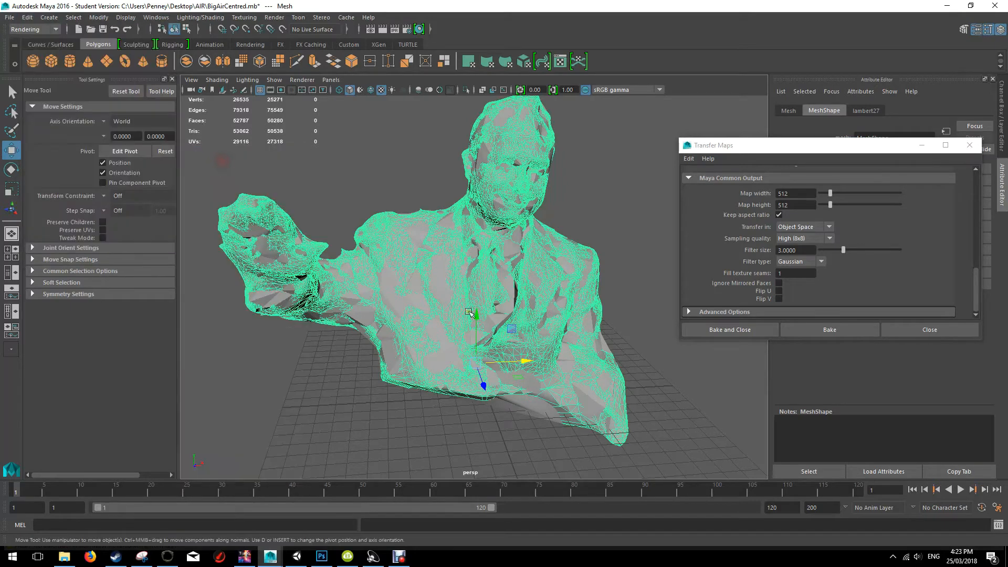
click(28, 18)
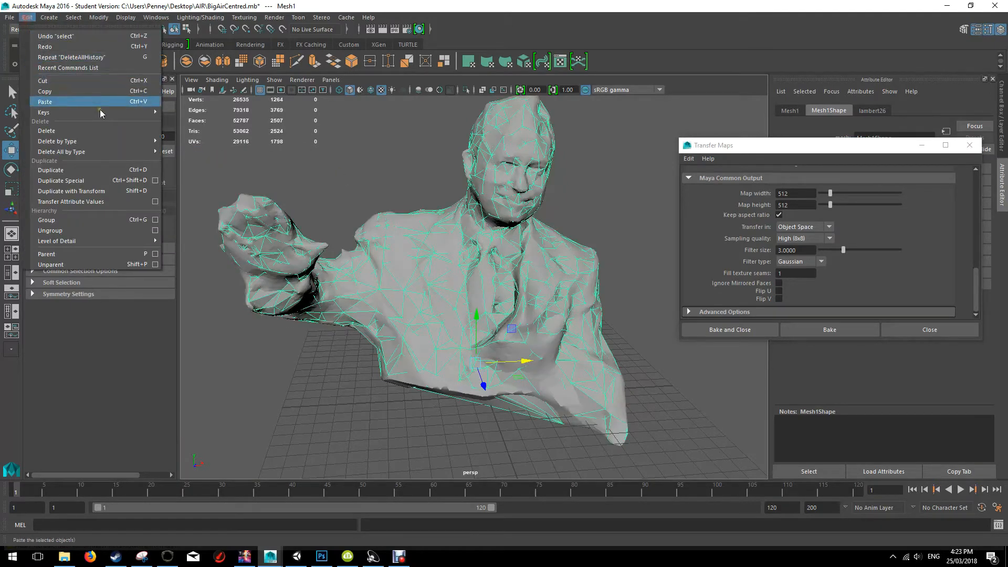
mouse_move(113, 152)
click(178, 161)
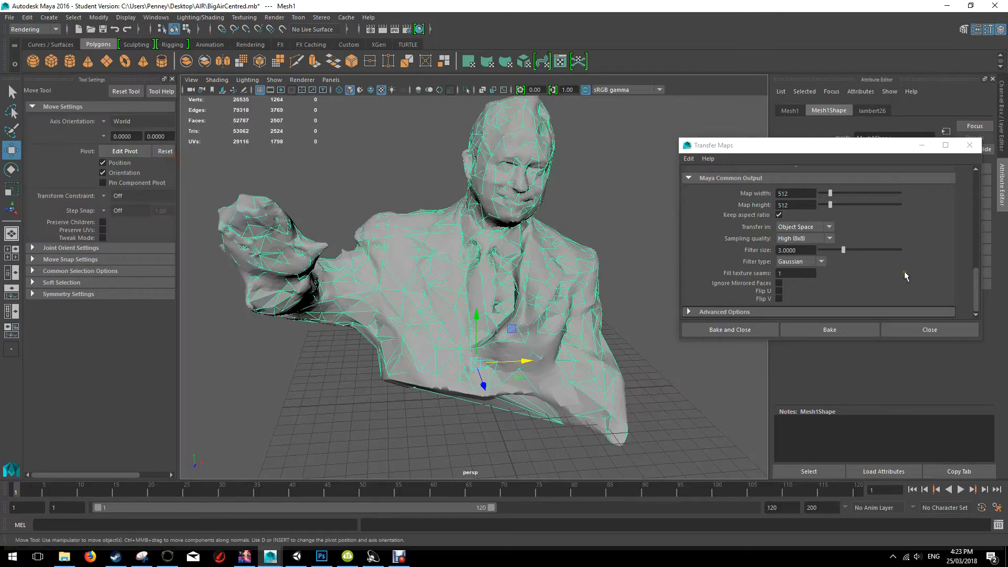
Bake the Normals3 normal map again with the same common output settings
scroll(823, 222, up, 1)
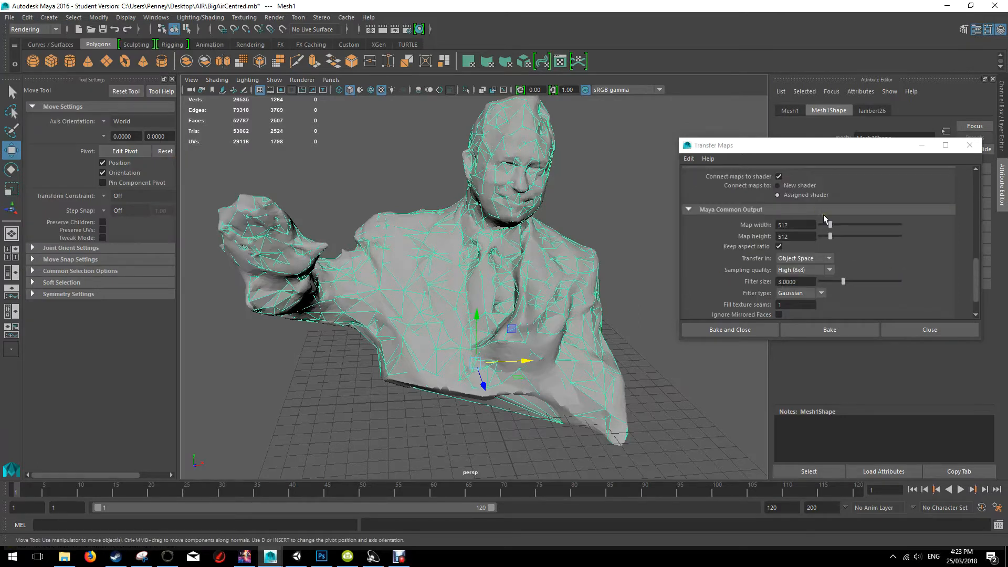
scroll(826, 254, down, 1)
click(828, 330)
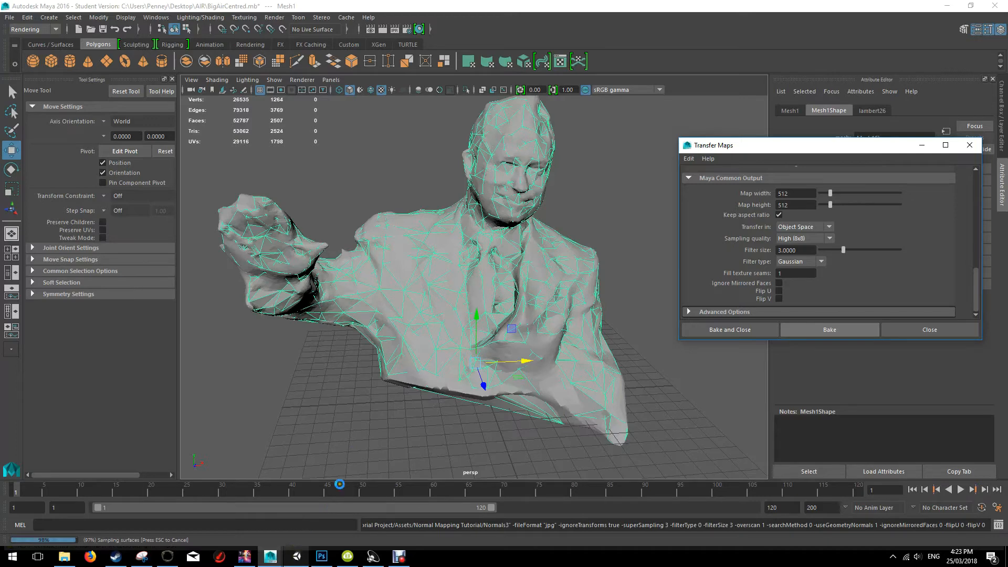
Switch to Unity and select the central sculpted model to examine its normal-mapped surface and wireframe up close
click(297, 559)
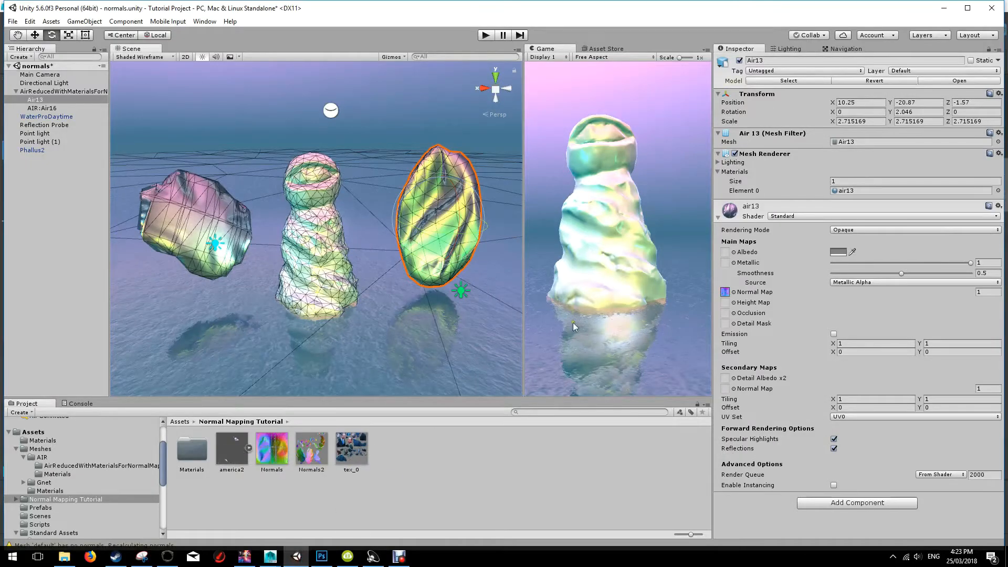
scroll(335, 252, up, 5)
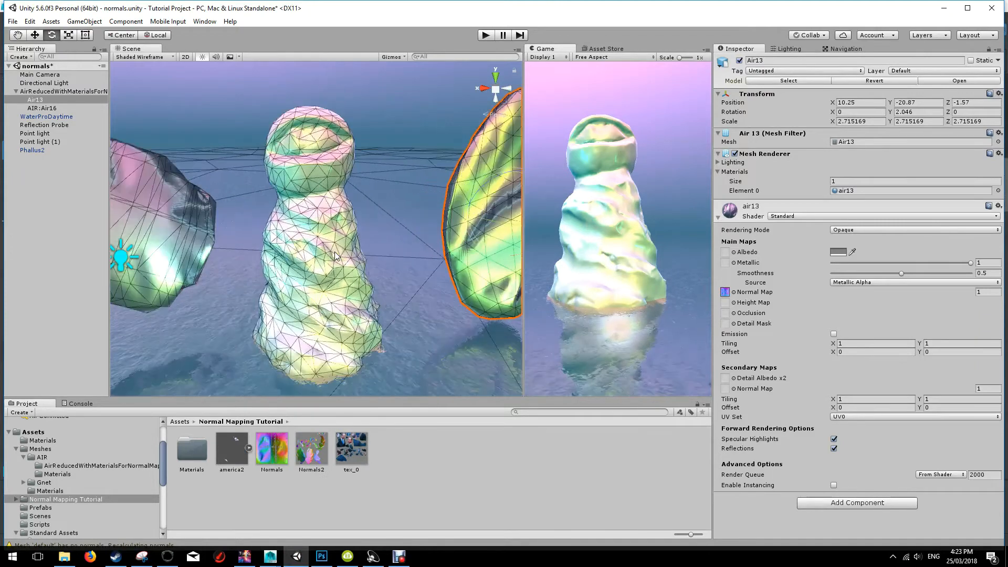
click(335, 251)
key(super)
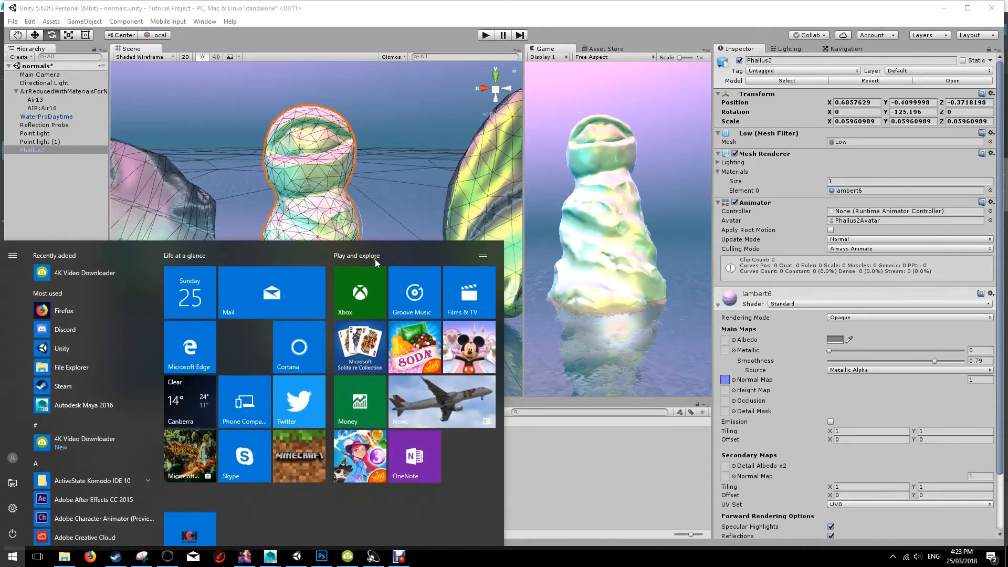
key(Escape)
alt+drag(316, 239, 356, 220)
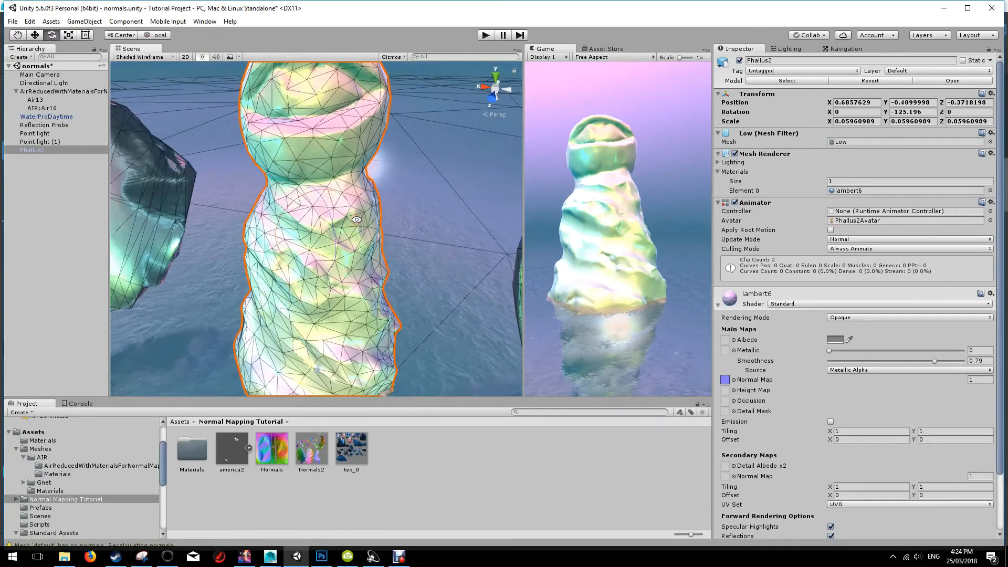
scroll(356, 220, down, 2)
Display the Scene view as Shaded without wireframe and open the Gnet folder under Meshes in the project assets
click(153, 58)
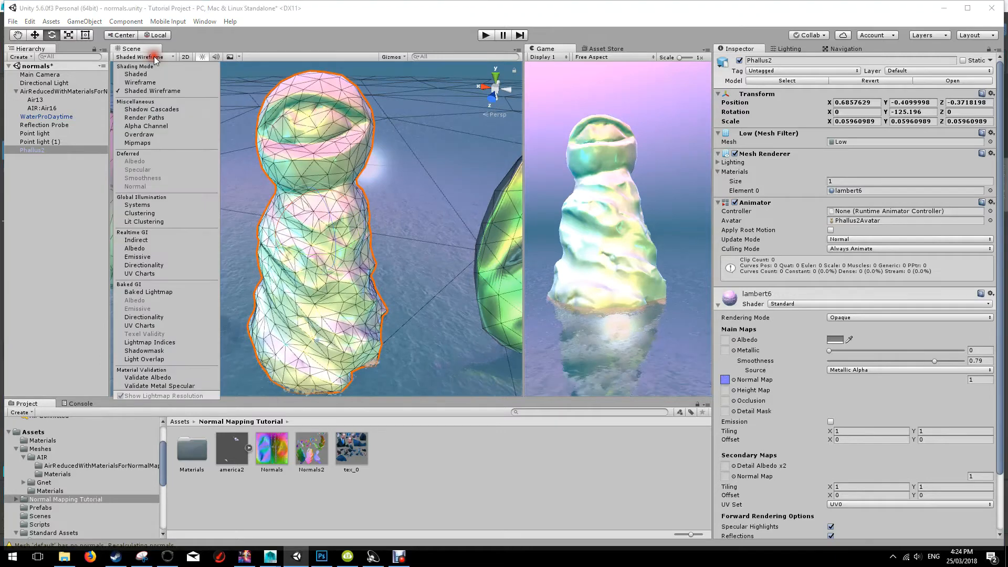
click(142, 74)
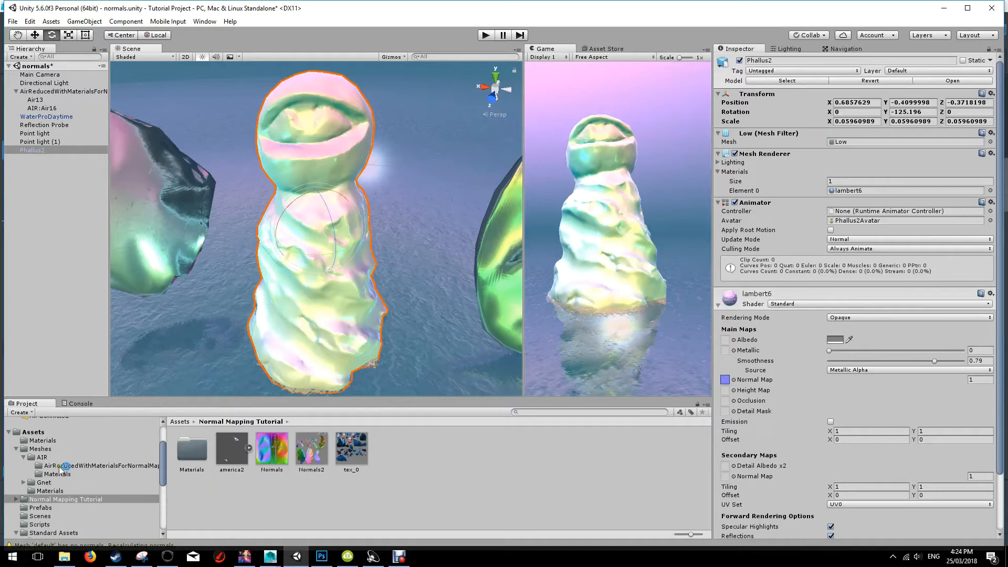
click(46, 483)
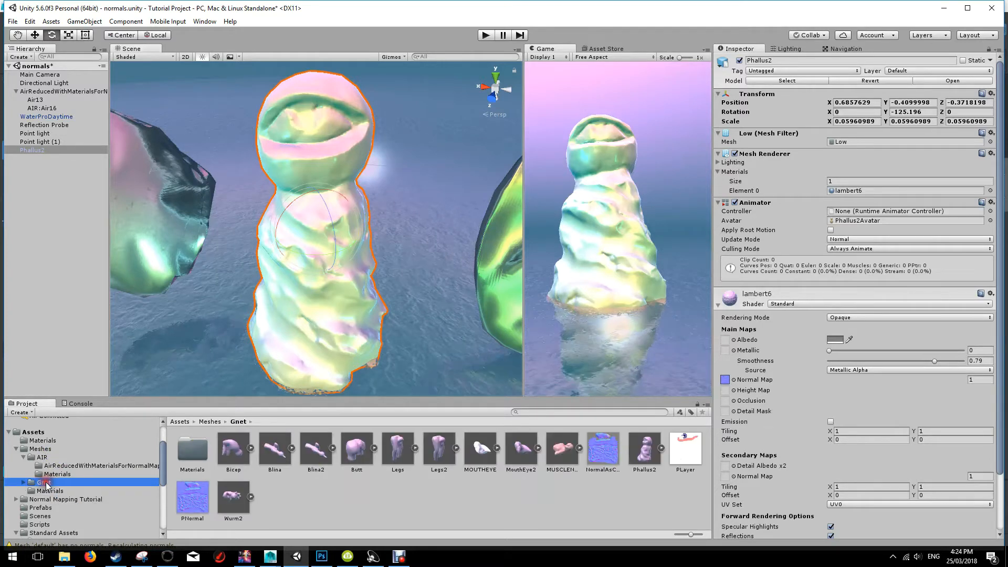
Assign the PLayer texture as the albedo map of the central model's lambert6 material and view it in the scene
drag(682, 451, 729, 342)
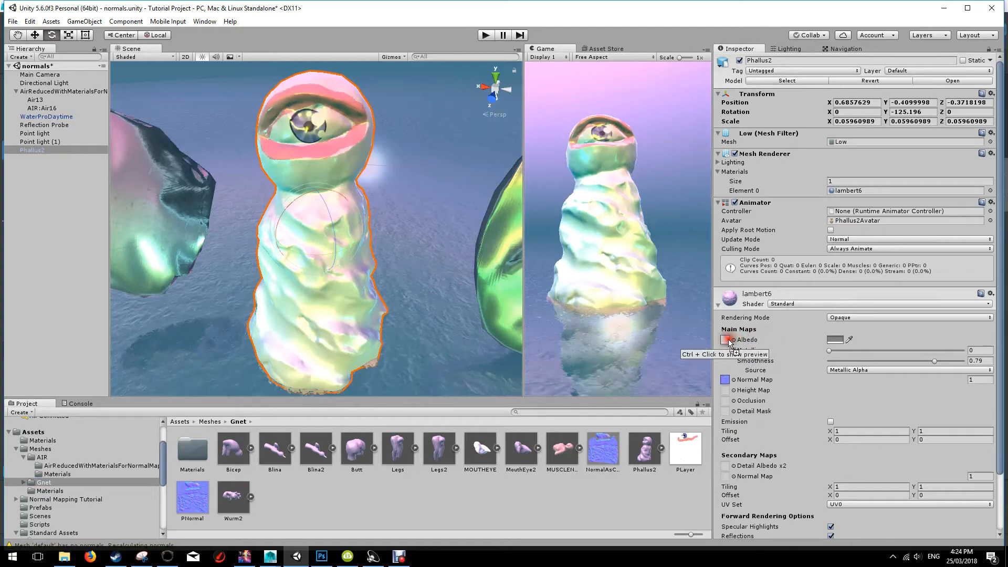
click(412, 192)
alt+drag(412, 192, 457, 189)
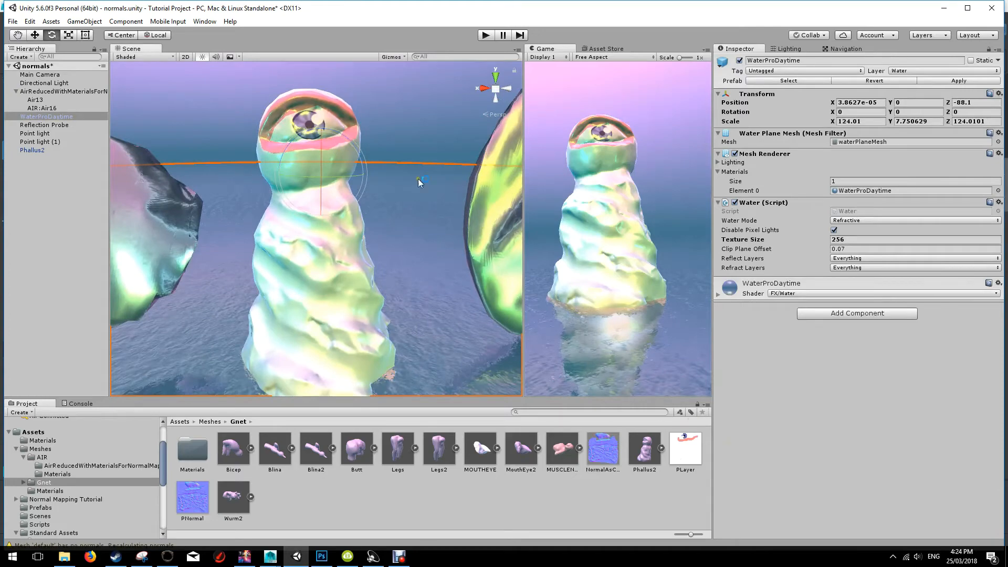
alt+drag(394, 362, 351, 210)
key(e)
scroll(349, 210, down, 5)
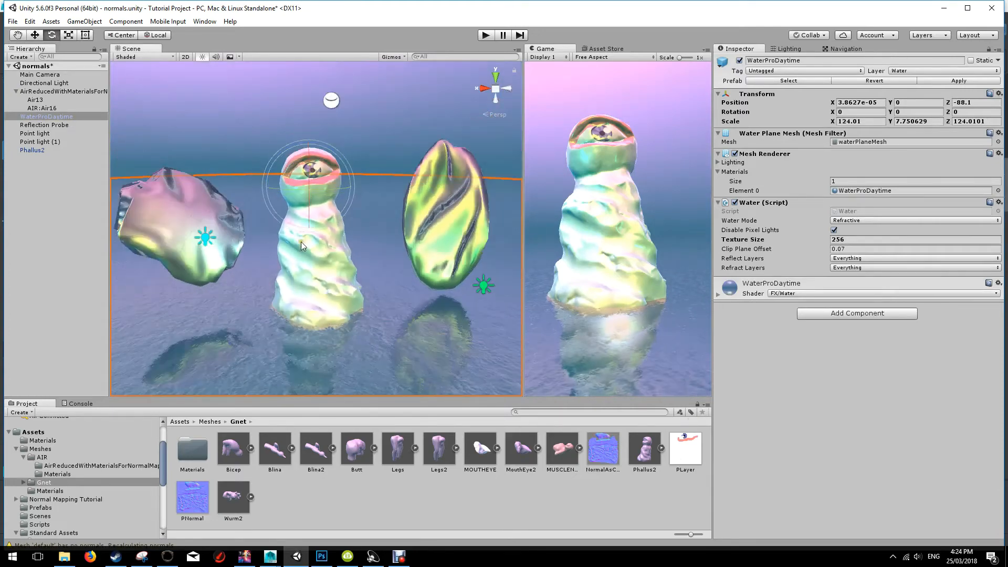
Turn off the cyan and green point lights to examine the central model's surface without them
click(206, 238)
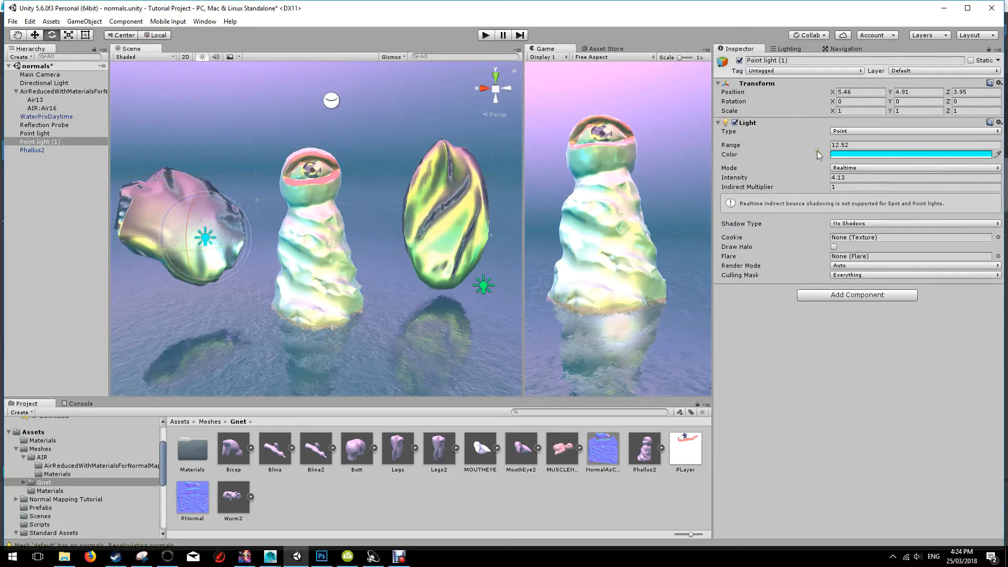
alt+drag(415, 294, 384, 295)
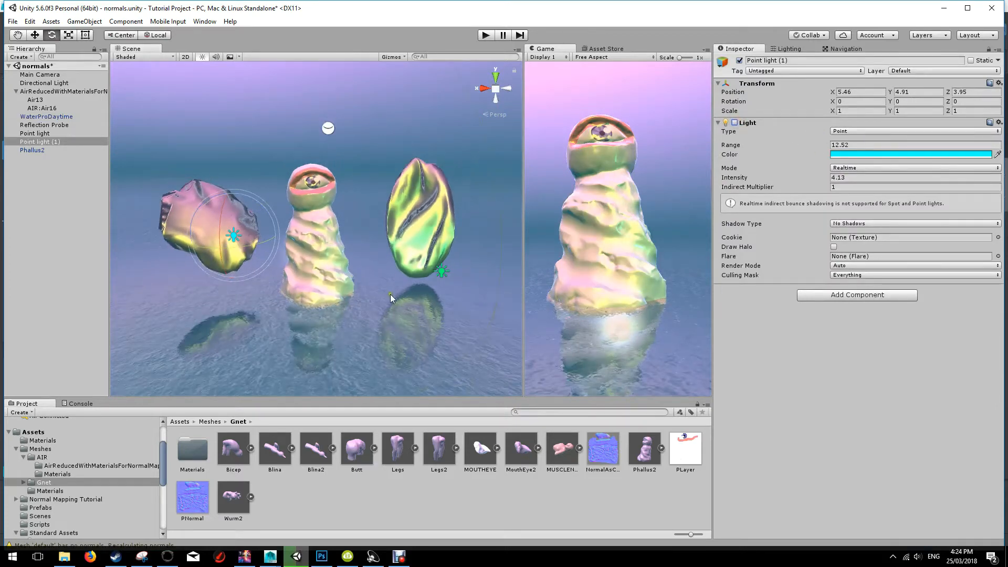
click(442, 271)
click(734, 122)
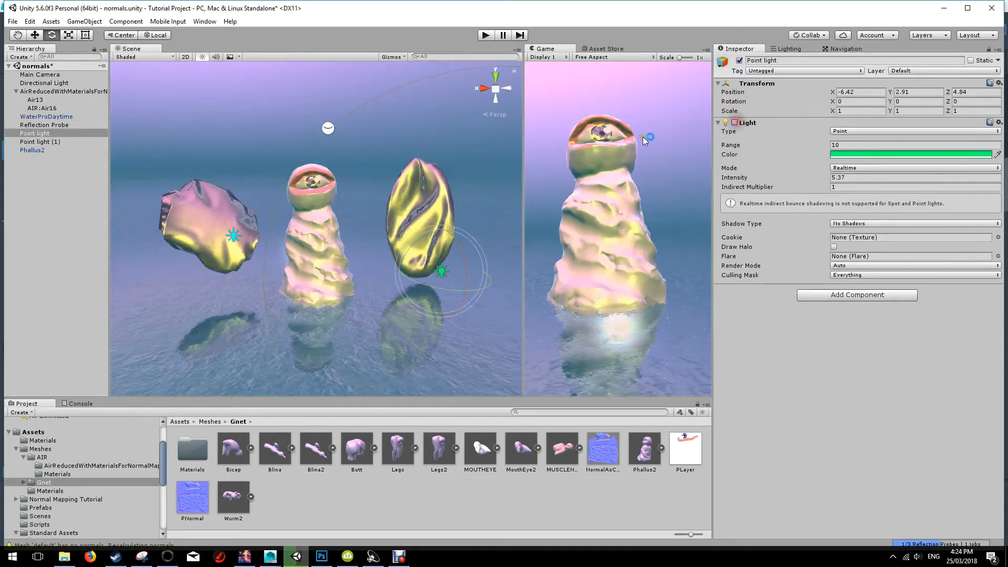
scroll(427, 225, up, 5)
Turn the green and cyan point lights back on and examine the central model's surface from several angles
click(734, 122)
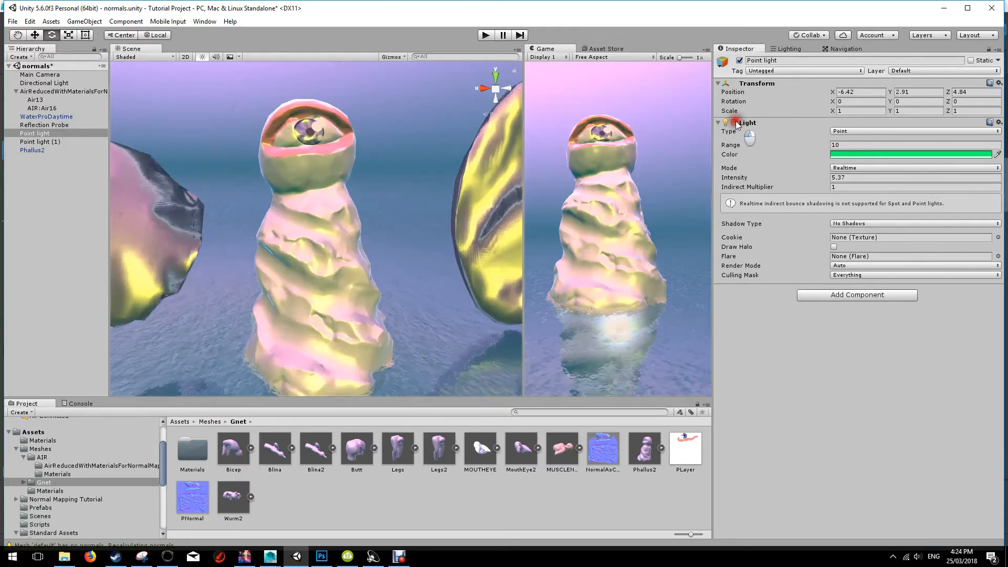
scroll(253, 266, down, 5)
click(191, 241)
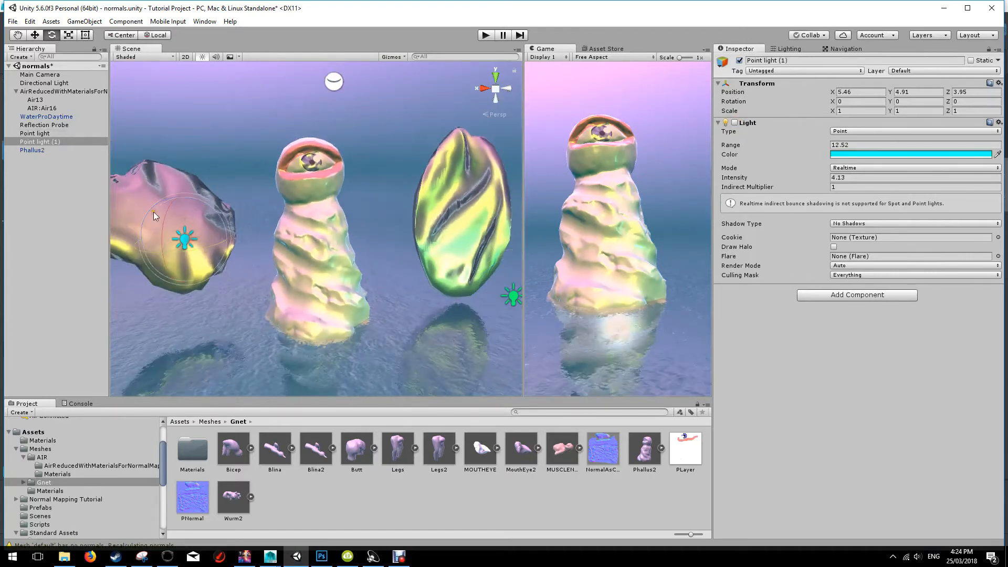
click(734, 122)
alt+drag(378, 231, 294, 226)
click(347, 244)
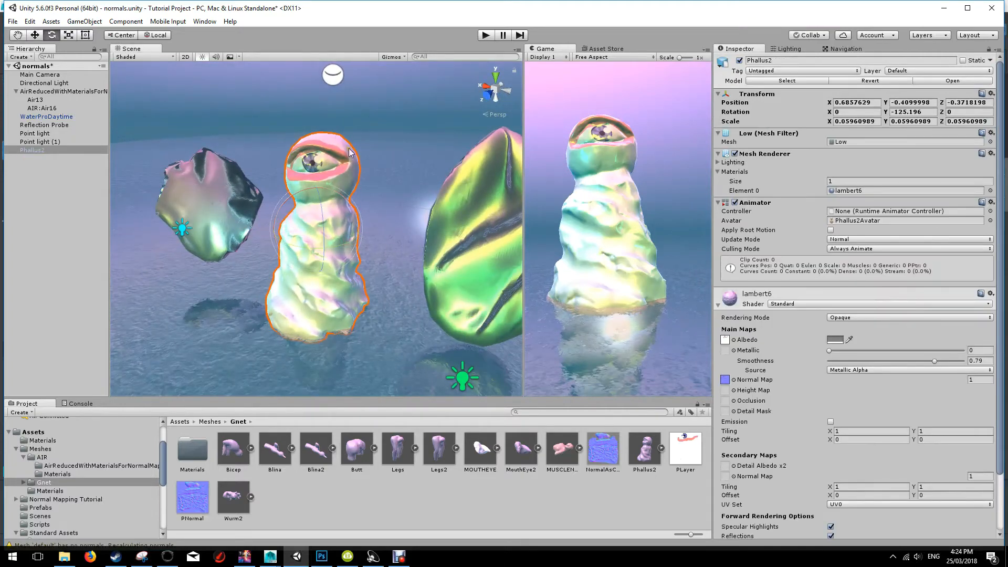
alt+drag(326, 196, 444, 216)
scroll(342, 208, up, 3)
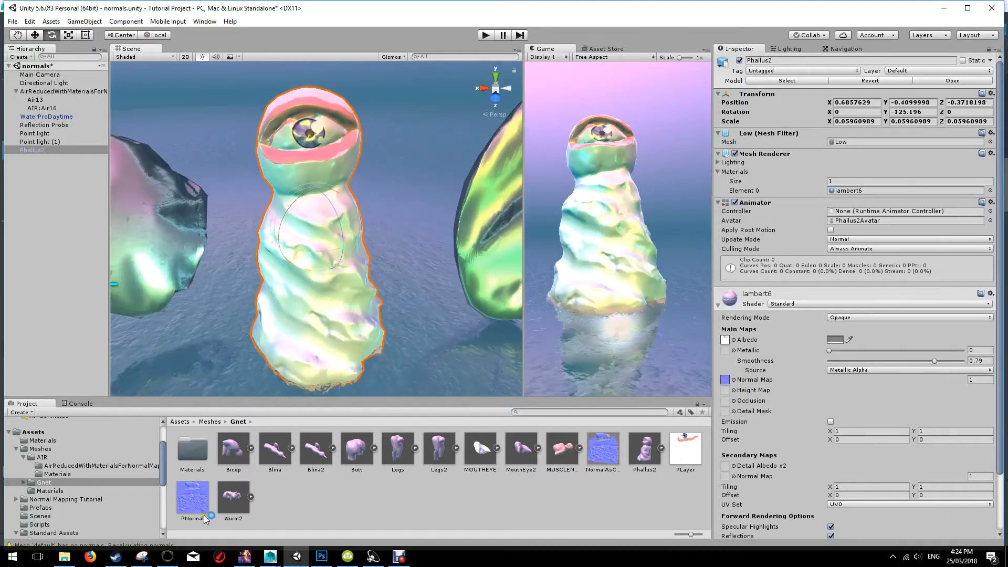
Try the PNormal texture as the central model's albedo map and look at the Texture Type options in its import settings
click(190, 501)
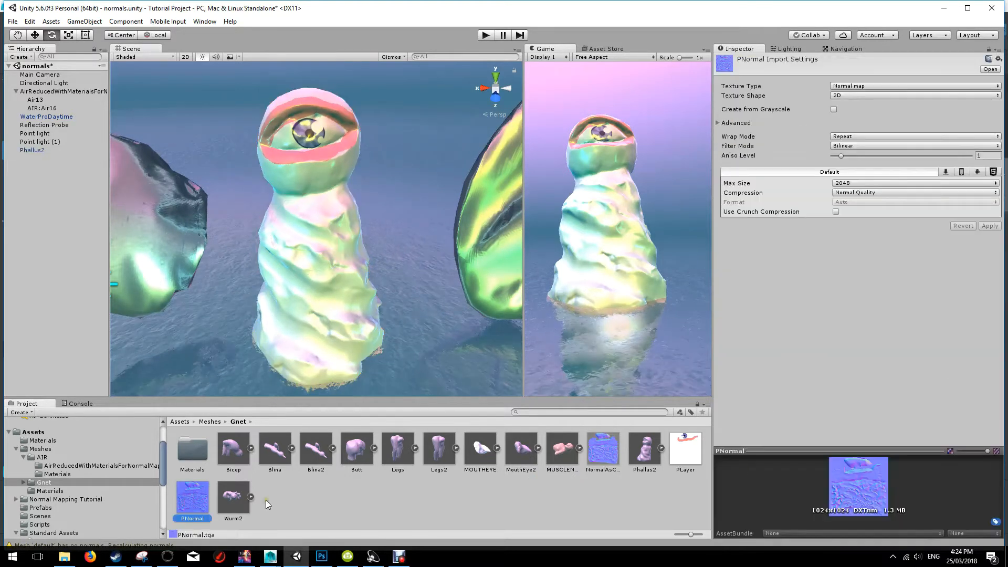
click(336, 166)
drag(194, 498, 725, 340)
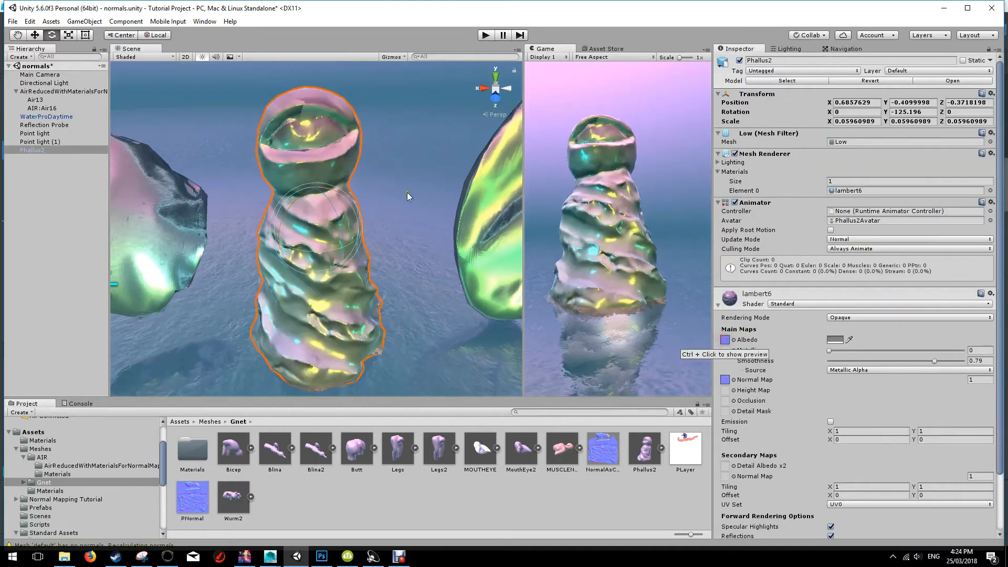
click(190, 501)
click(850, 86)
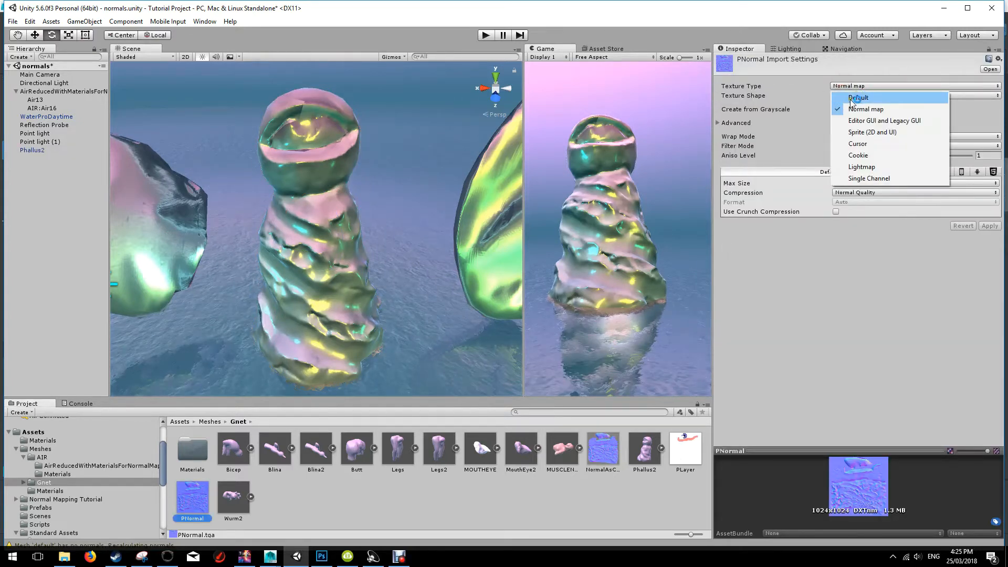
click(576, 502)
Try the second normal texture, beside Phallus2 in the Gnet folder, as the central model's albedo map and inspect the surface
click(604, 456)
click(321, 243)
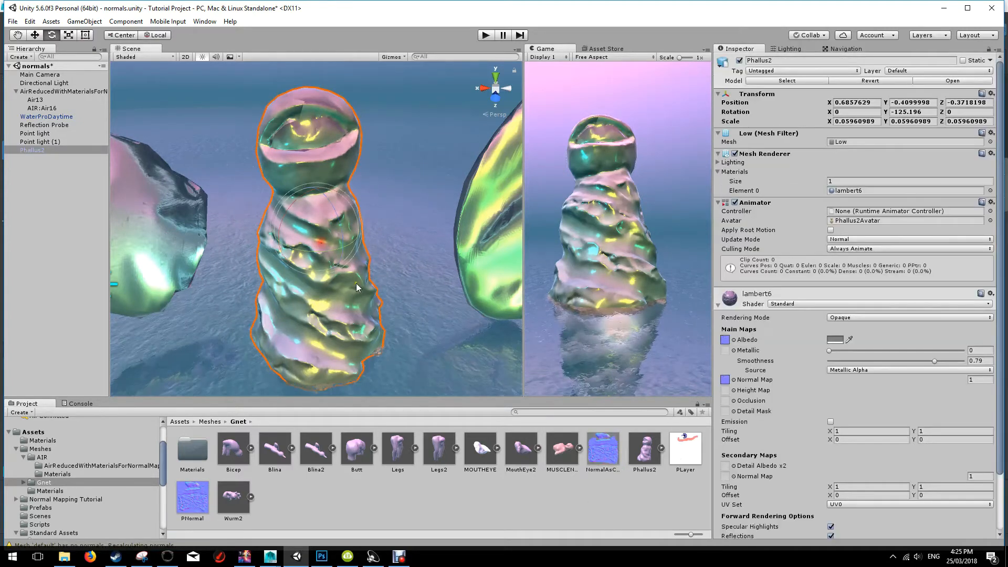
drag(603, 449, 726, 341)
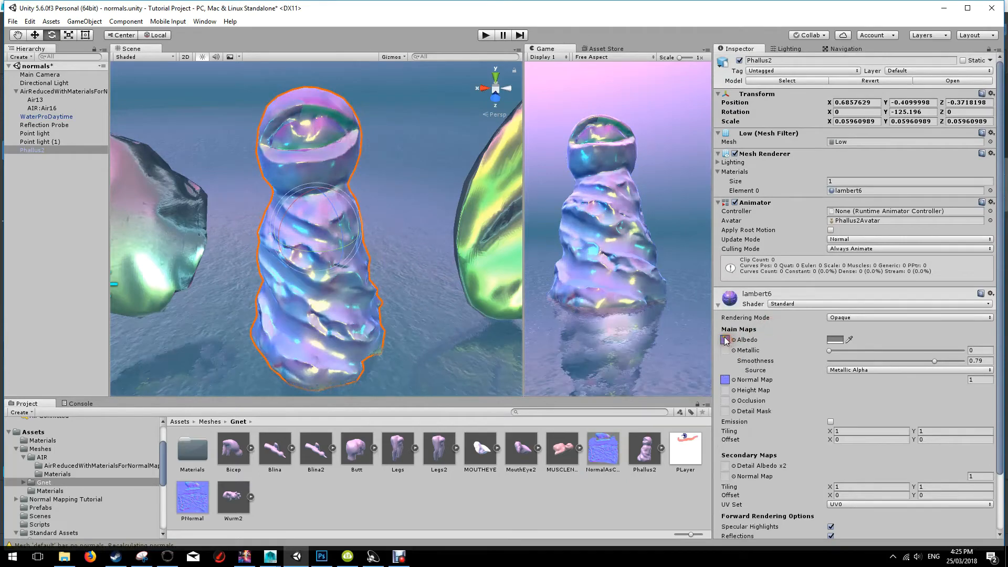
click(410, 160)
alt+drag(410, 162, 455, 193)
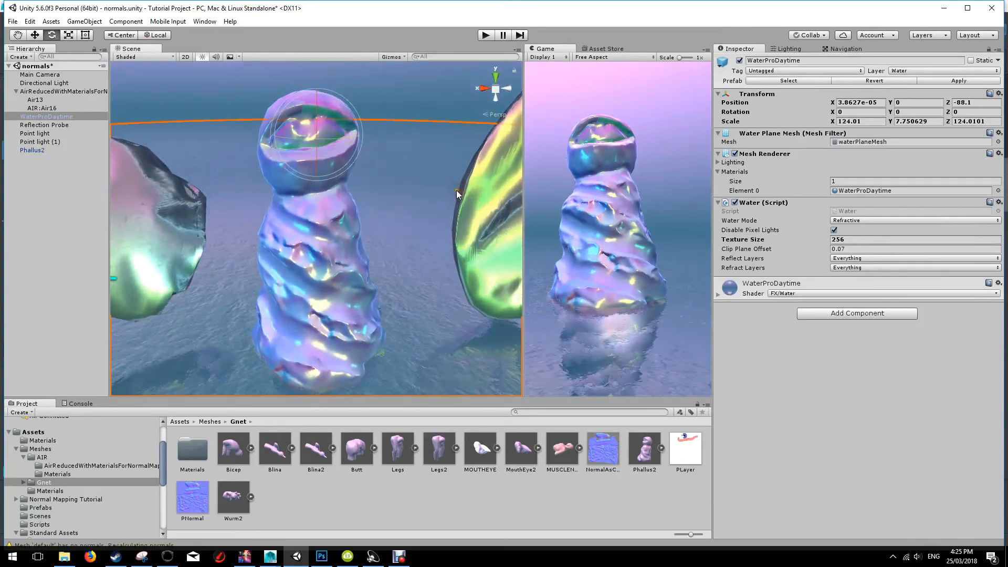
Undo the last albedo assignment and put the PLayer texture back as the central model's albedo map
click(456, 190)
click(409, 145)
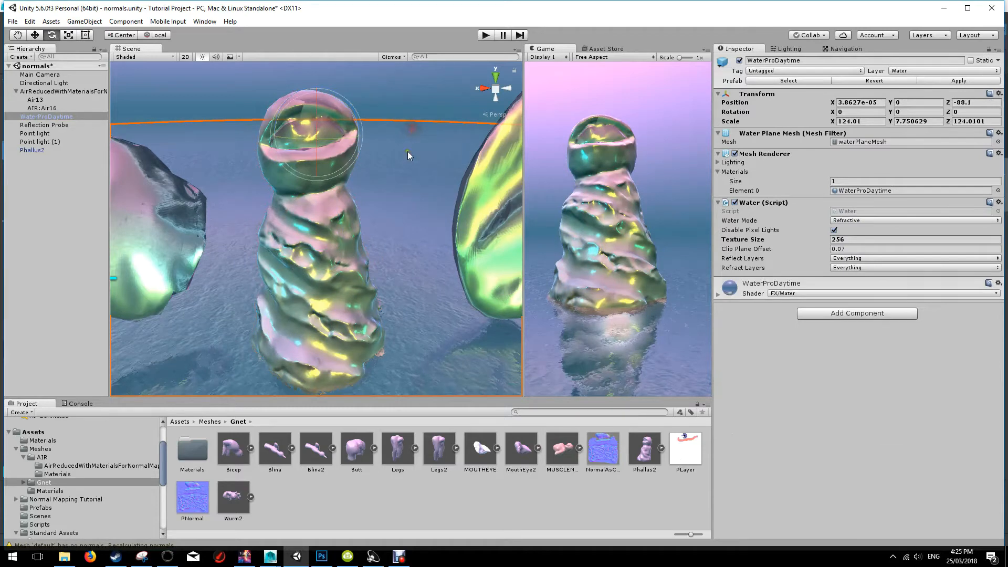
click(321, 263)
drag(696, 454, 726, 340)
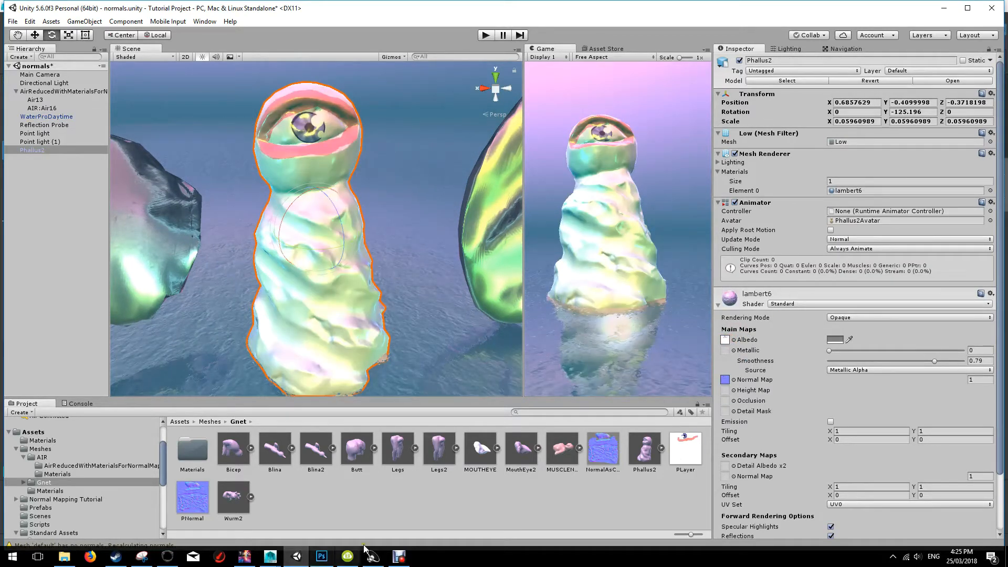
Switch to Maya's BigAirCentred scene to check on the running normal map bake
click(270, 556)
click(323, 508)
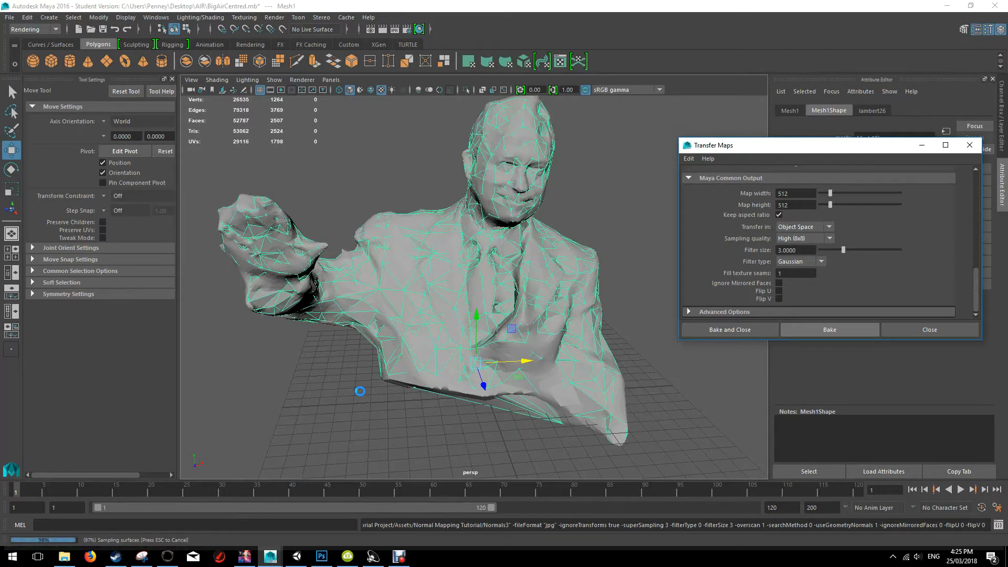
click(400, 557)
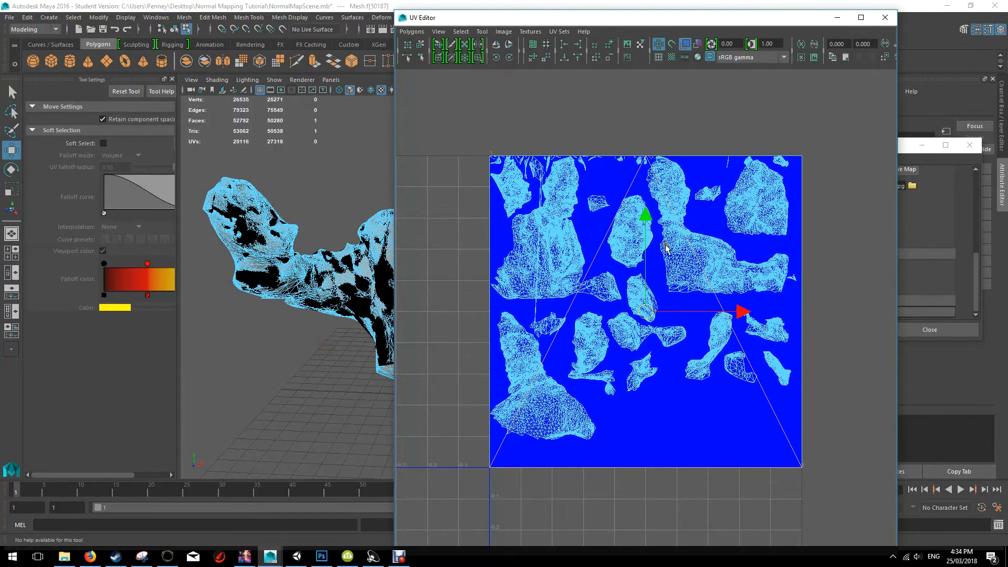
Compare the bust's selected faces in the perspective view with its UV shells in the UV Editor
mouse_move(656, 19)
mouse_down()
mouse_move(191, 90)
mouse_move(433, 52)
mouse_move(663, 53)
mouse_move(656, 25)
mouse_up()
drag(595, 19, 769, 42)
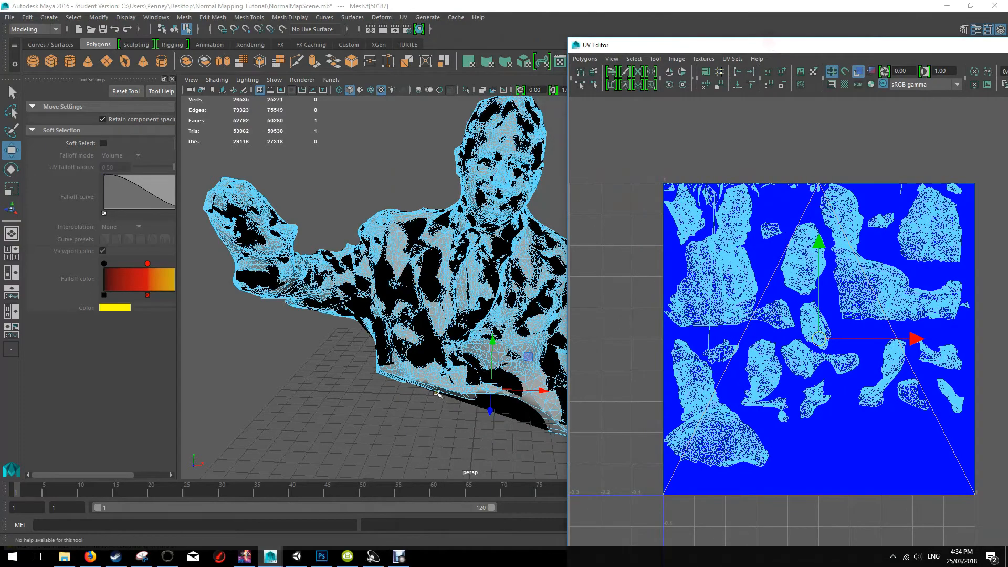
alt+drag(434, 347, 457, 266)
alt+drag(510, 181, 314, 260)
drag(840, 44, 681, 42)
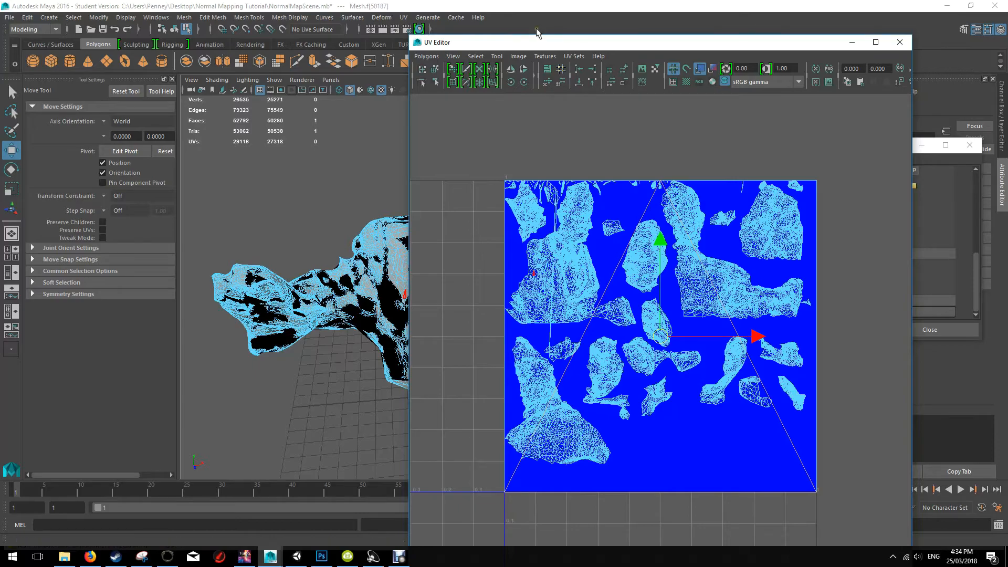
drag(549, 47, 729, 44)
alt+drag(382, 302, 222, 275)
alt+drag(565, 359, 632, 370)
drag(857, 31, 713, 35)
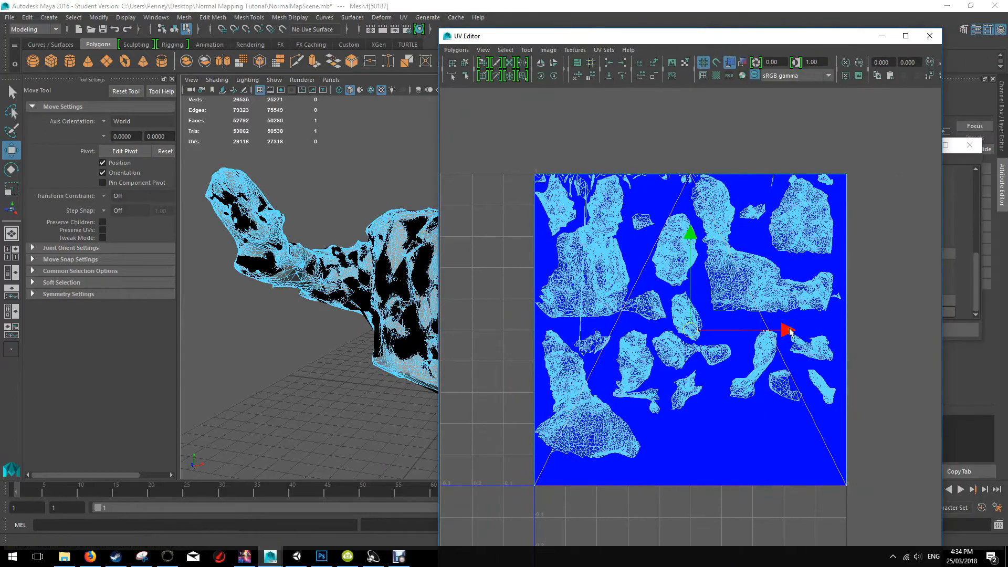
Try shifting all the bust's UV shells horizontally in the UV Editor, and undo the move
drag(790, 332, 655, 330)
key(ctrl+z)
alt+drag(409, 303, 227, 283)
scroll(369, 294, up, 5)
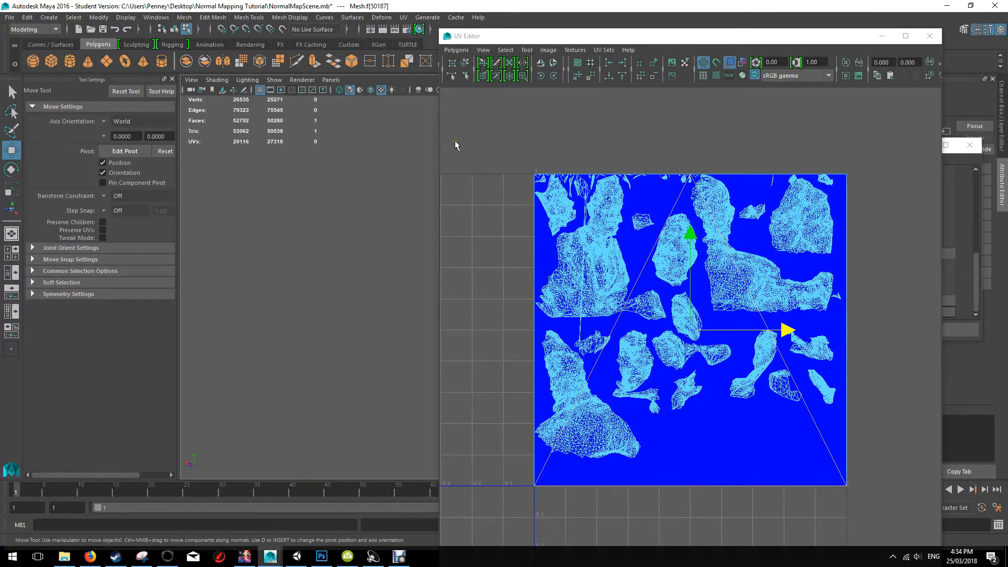
scroll(455, 145, up, 1)
Put away the UV Editor and Transfer Maps windows, and select the persp camera in the Outliner to show its transform attributes
click(880, 37)
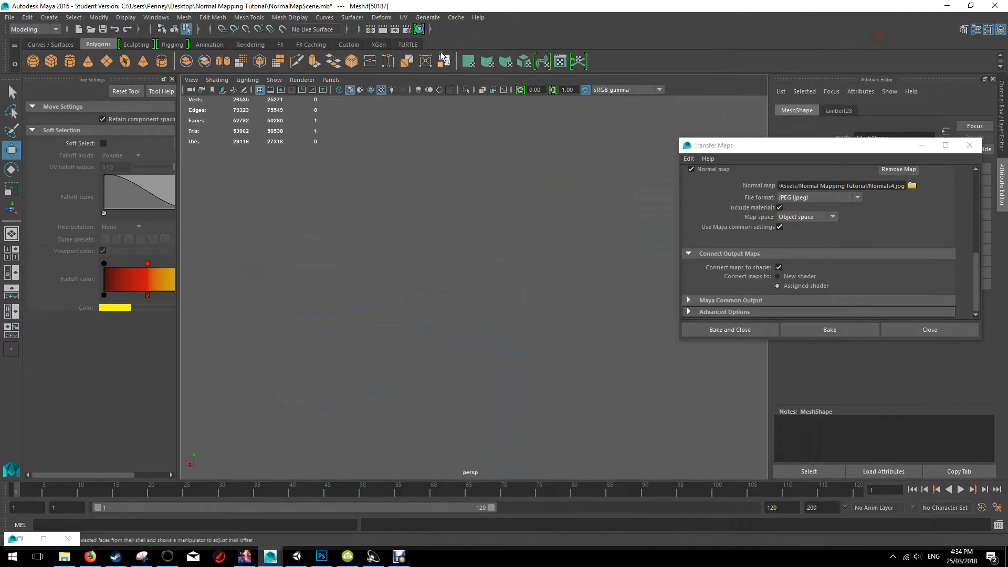
click(969, 146)
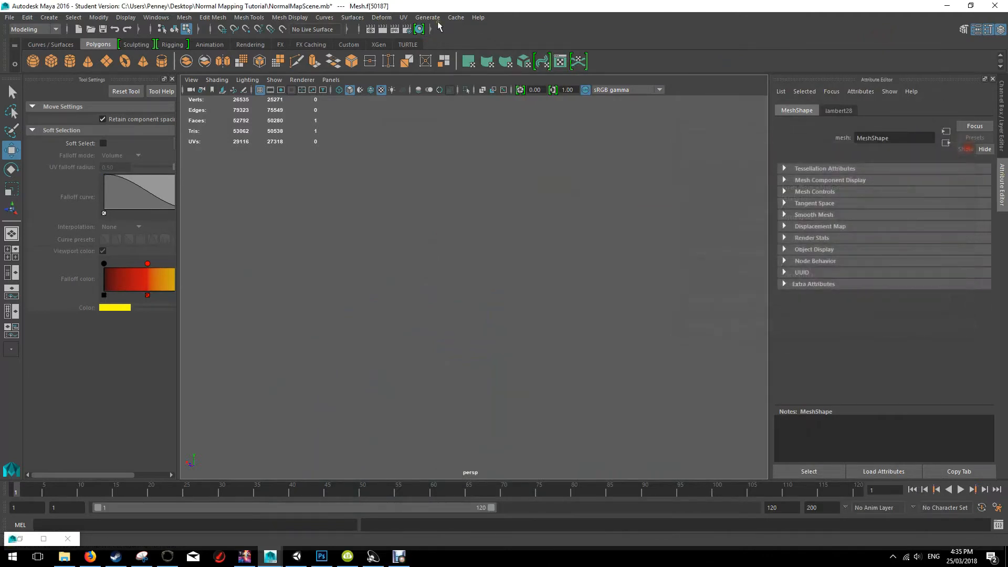
click(156, 17)
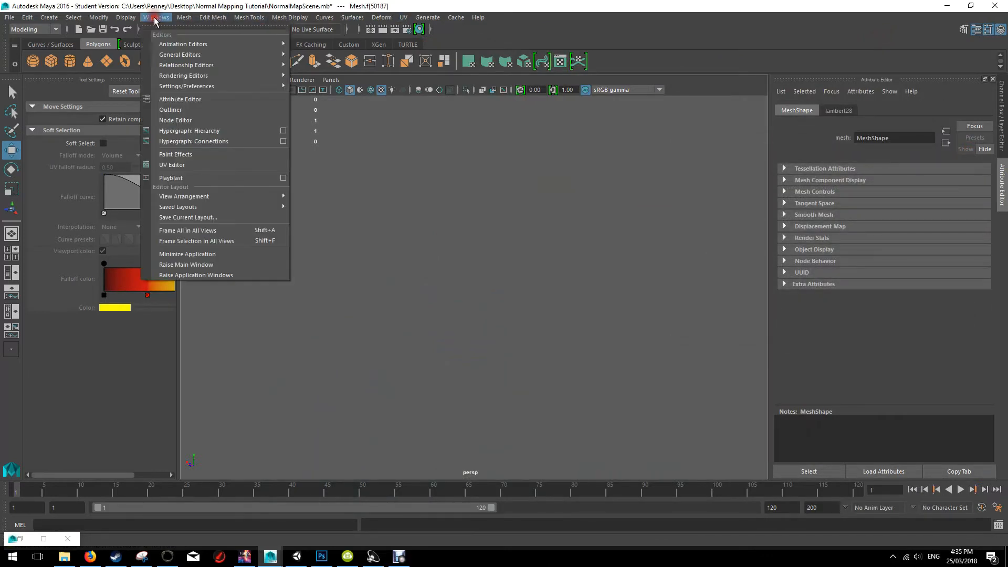
click(174, 110)
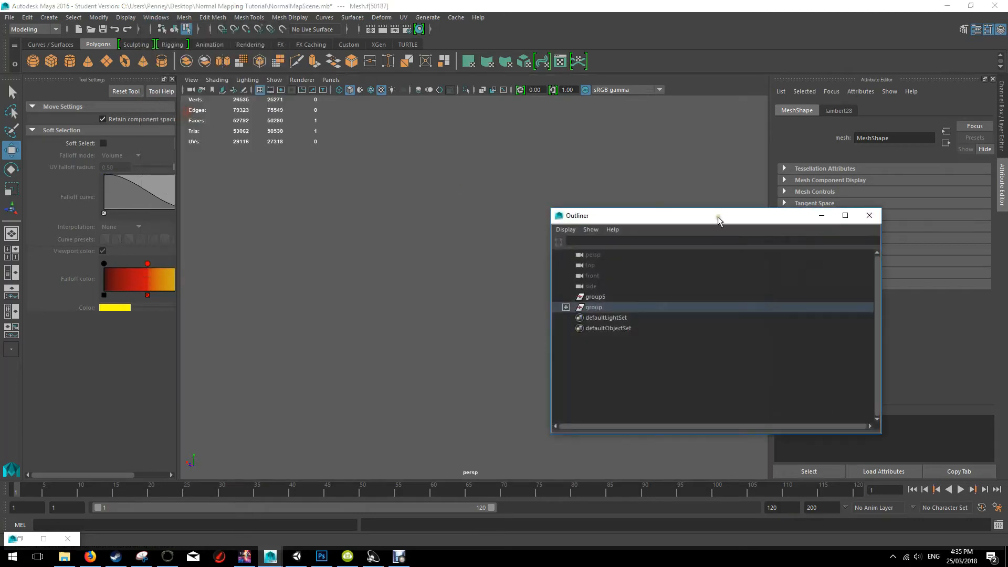
click(591, 255)
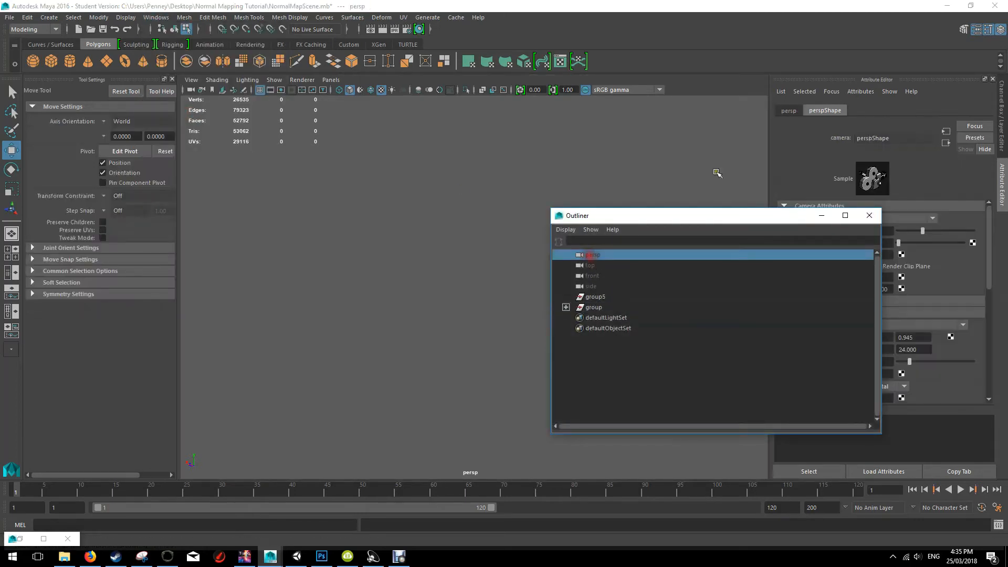
click(789, 112)
drag(792, 217, 601, 194)
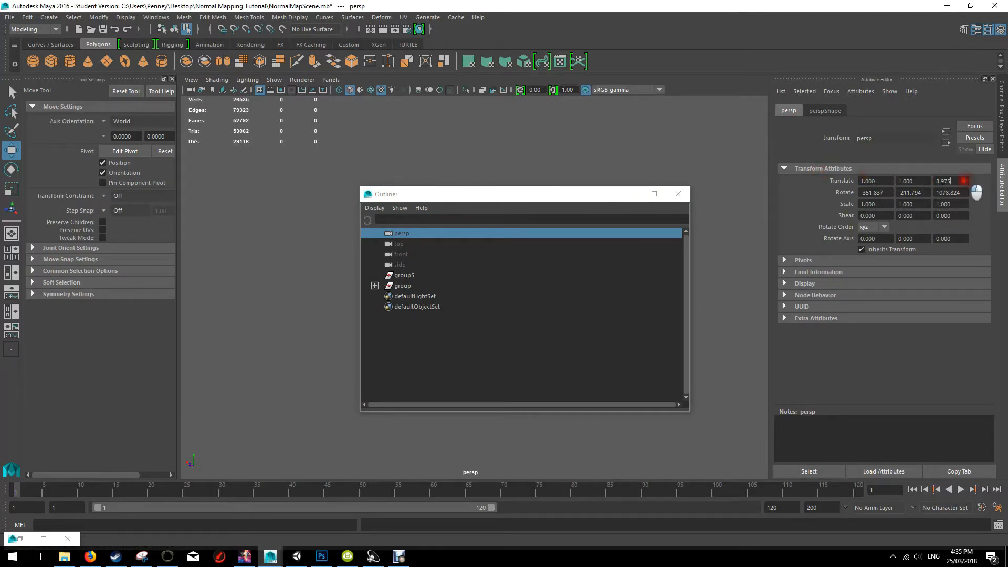
Set the persp camera's translate and rotate values to 1 on all axes
click(873, 193)
text(1)
key(Tab)
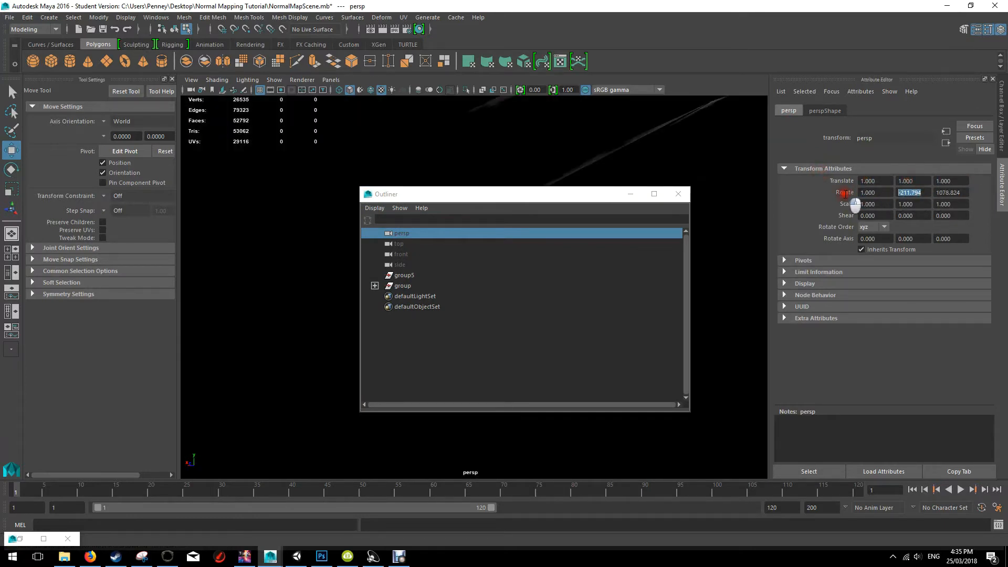
text(1)
key(Tab)
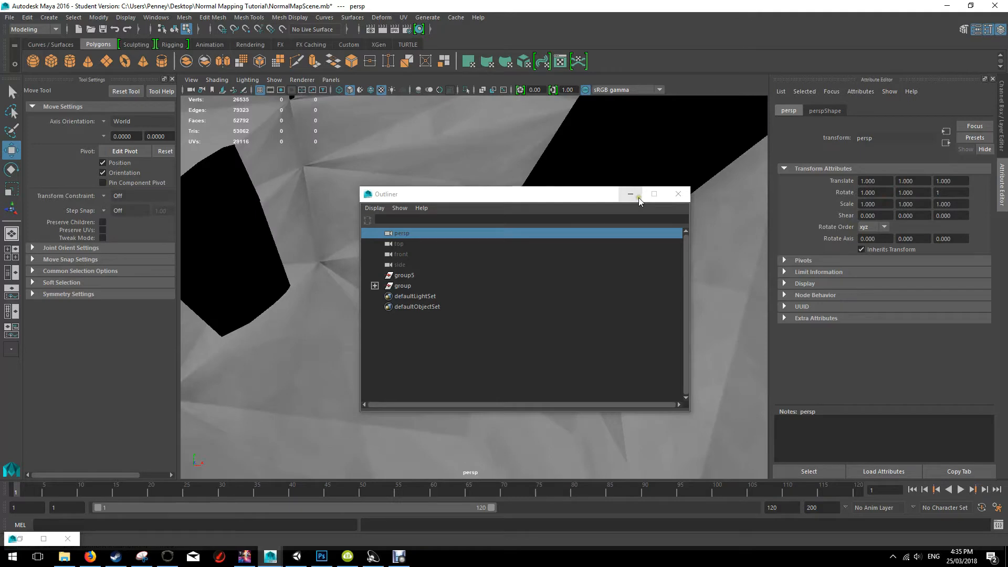
text(1)
key(Return)
Frame the reduced bust in the perspective view and restore the UV Editor in place of the Outliner to show its UVs
click(714, 301)
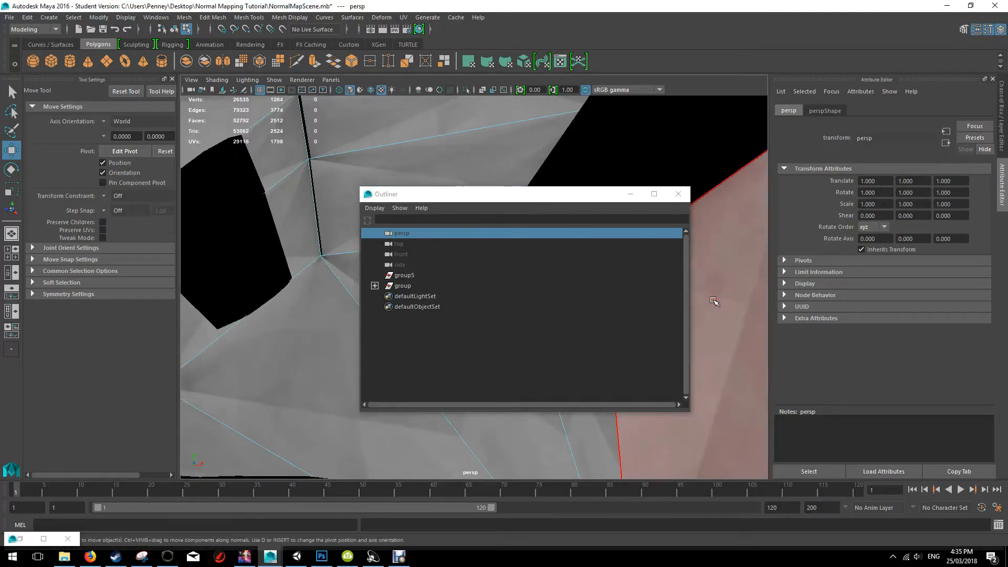
key(f)
click(631, 194)
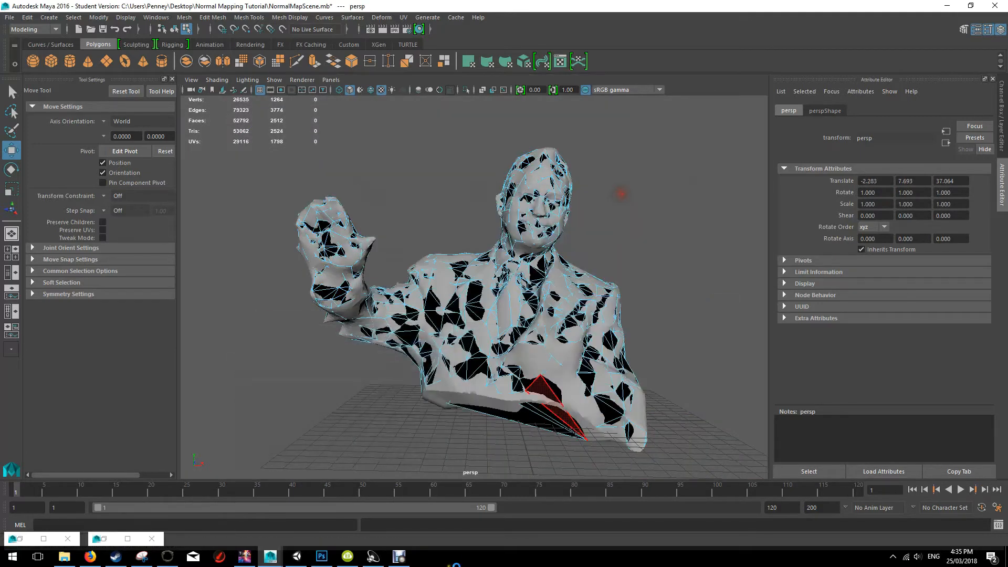
click(19, 539)
right_click(683, 237)
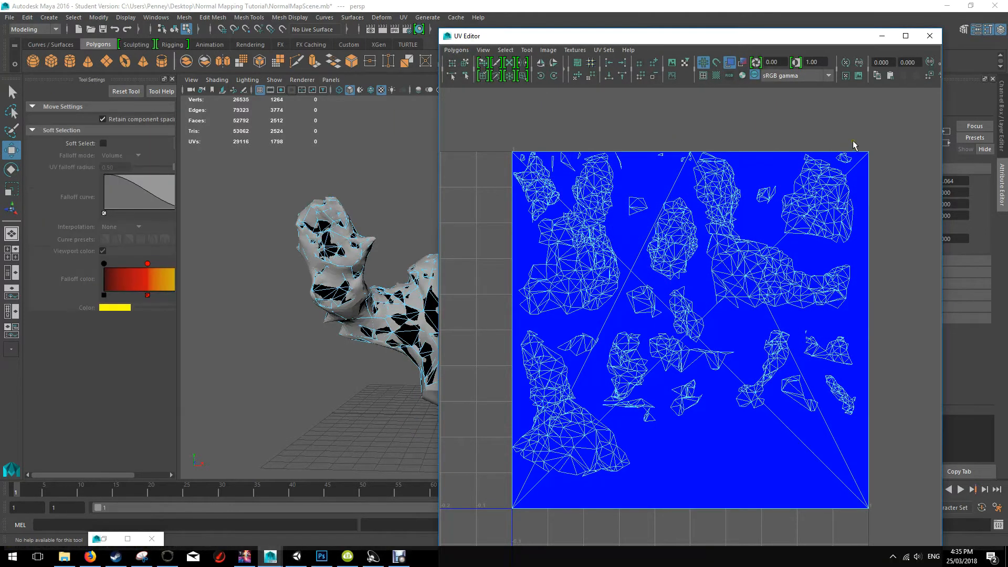
Switch to UV component selection at the upper-left corner of the square surrounding the reduced bust's UV shells
scroll(641, 153, up, 5)
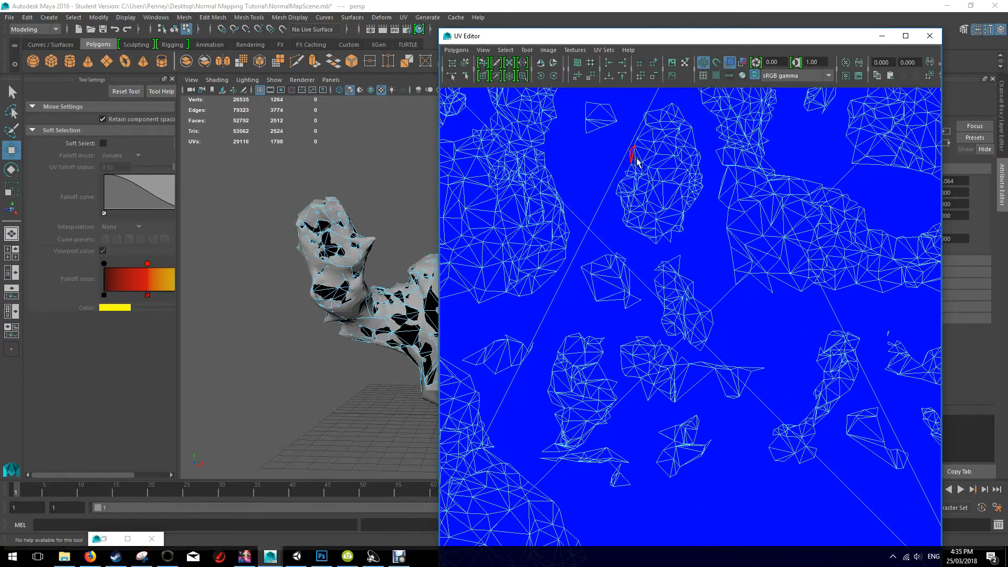
alt+middle_drag(631, 160, 483, 239)
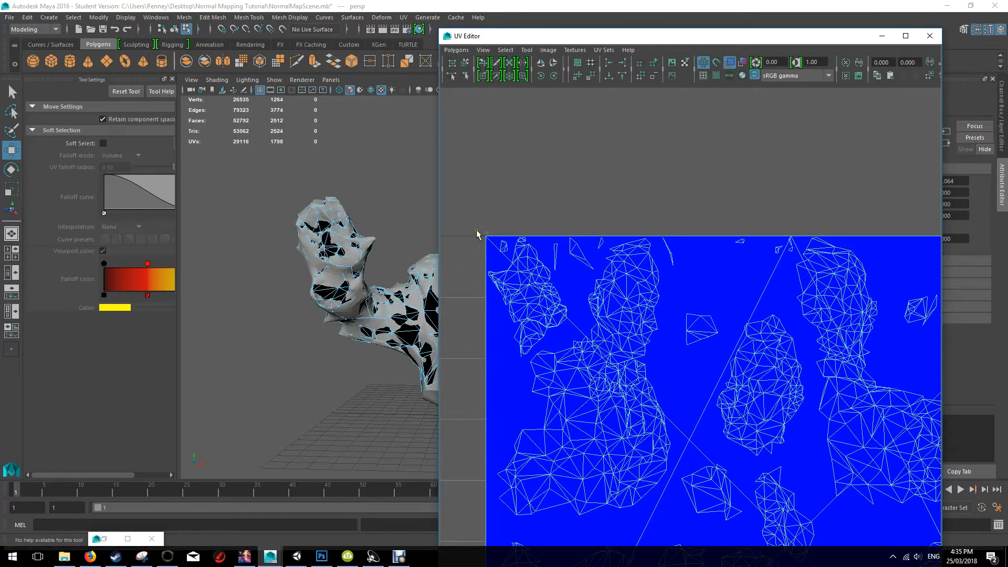
right_click(477, 231)
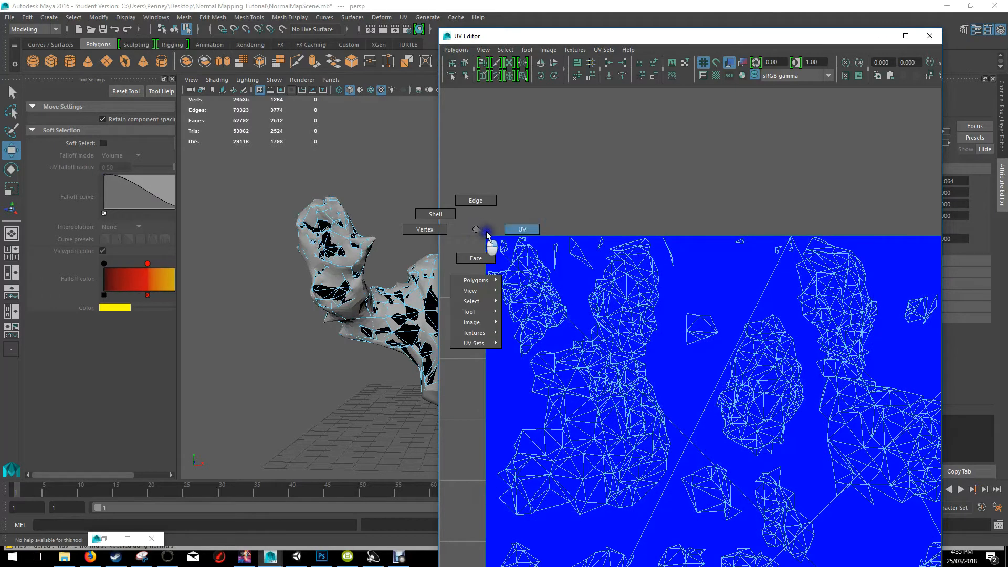
right_drag(478, 231, 517, 222)
Try to select the reduced mesh's square UVs one corner at a time, from upper left around to lower right
click(491, 245)
alt+middle_drag(748, 310, 454, 329)
alt+middle_drag(715, 212, 730, 227)
drag(742, 236, 751, 247)
alt+middle_drag(567, 339, 821, 322)
alt+middle_drag(772, 430, 568, 116)
alt+middle_drag(718, 428, 711, 404)
mouse_move(795, 474)
alt+middle_down()
mouse_move(771, 506)
mouse_move(793, 465)
alt+middle_up()
drag(786, 477, 755, 497)
alt+middle_drag(546, 395, 970, 390)
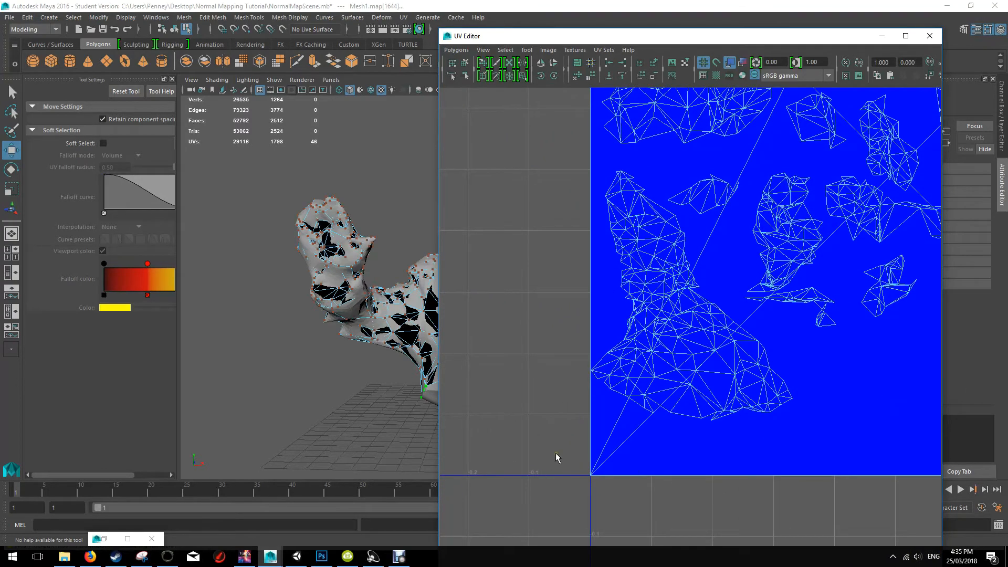
Select the reduced mesh's square UVs together, at both lower corners, both upper corners and the upper edge's midpoint
drag(608, 493, 610, 494)
alt+middle_drag(821, 434, 409, 426)
shift+drag(799, 457, 766, 494)
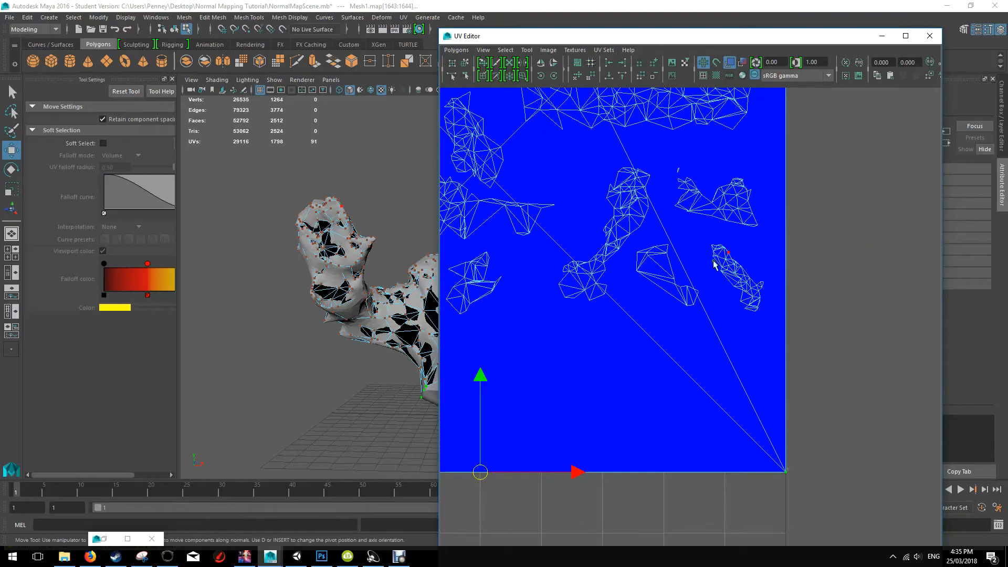
alt+middle_drag(644, 272, 929, 336)
alt+middle_drag(701, 211, 756, 529)
shift+drag(515, 241, 516, 243)
alt+middle_drag(938, 228, 444, 263)
shift+drag(636, 271, 636, 271)
alt+middle_drag(655, 297, 672, 273)
scroll(670, 273, up, 5)
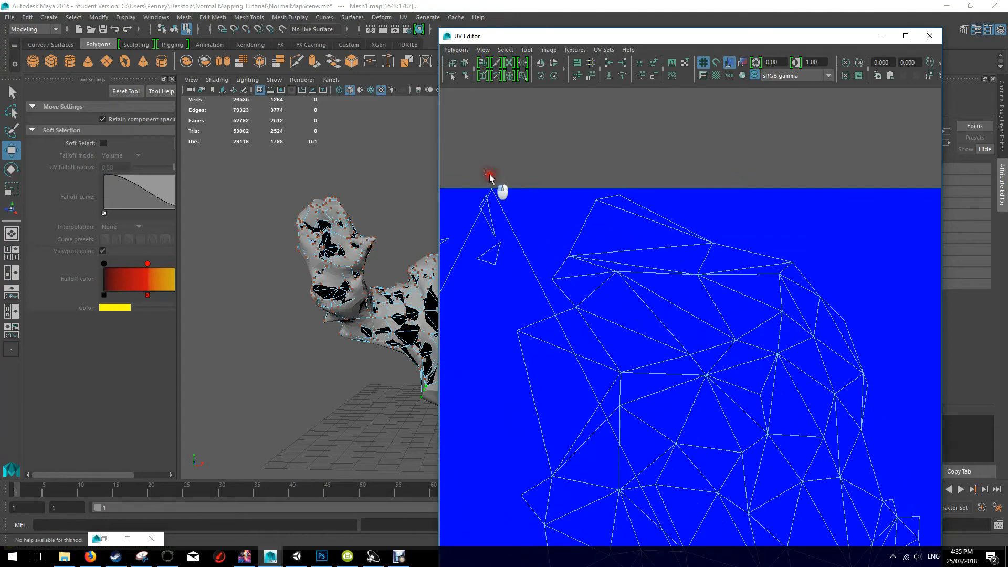
shift+drag(507, 192, 506, 192)
scroll(627, 289, down, 6)
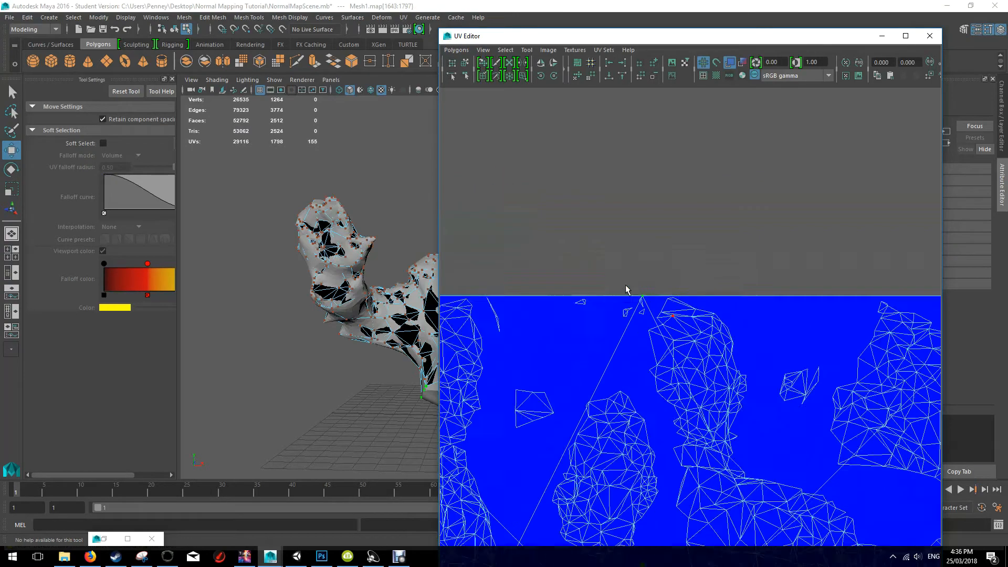
alt+middle_drag(743, 379, 751, 255)
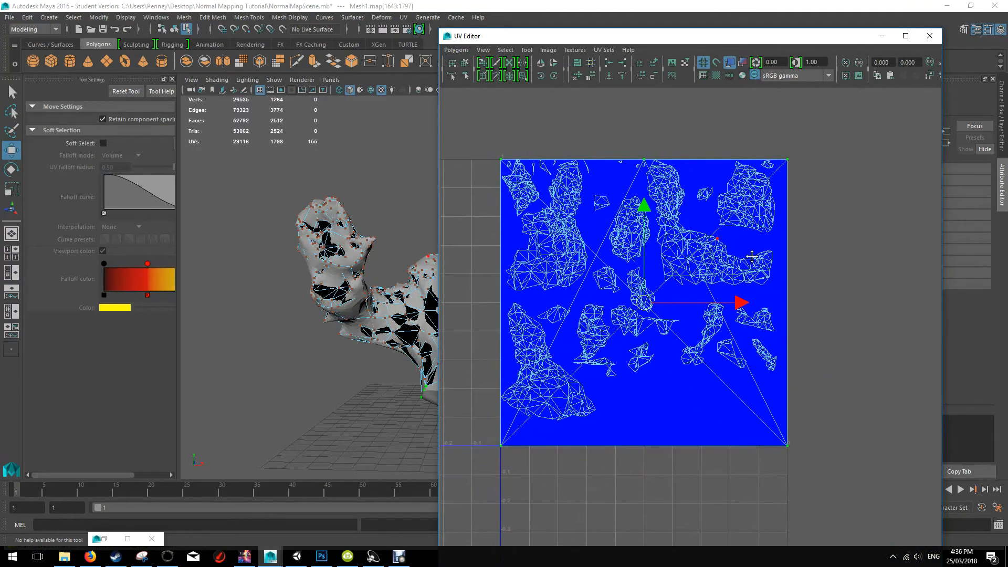
Scale the selected square to about 0.23 UV units wide and move it into the empty space below the small shells
key(r)
drag(644, 302, 581, 321)
key(w)
drag(645, 209, 650, 286)
key(r)
drag(643, 377, 632, 396)
key(w)
drag(644, 282, 655, 318)
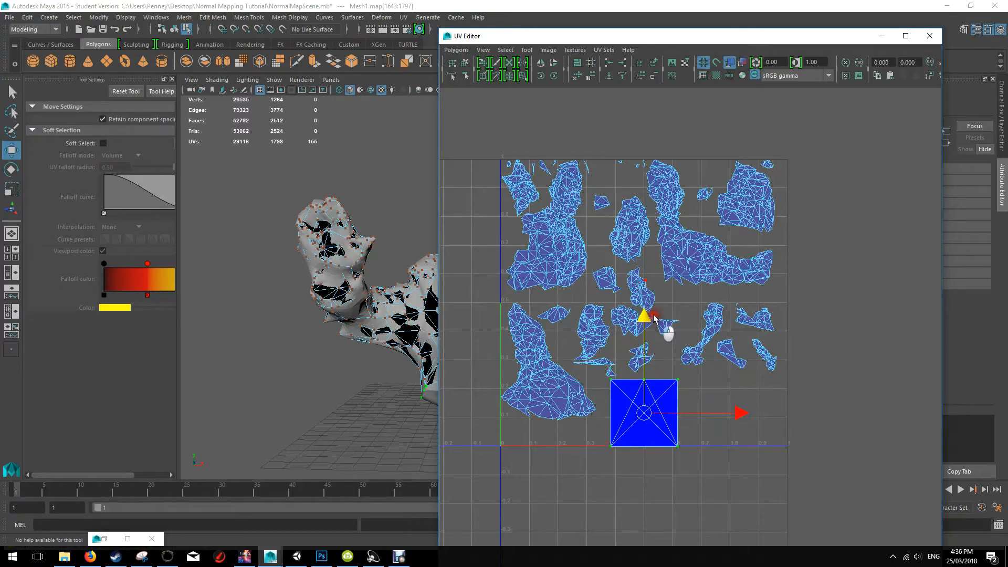
drag(754, 408, 803, 411)
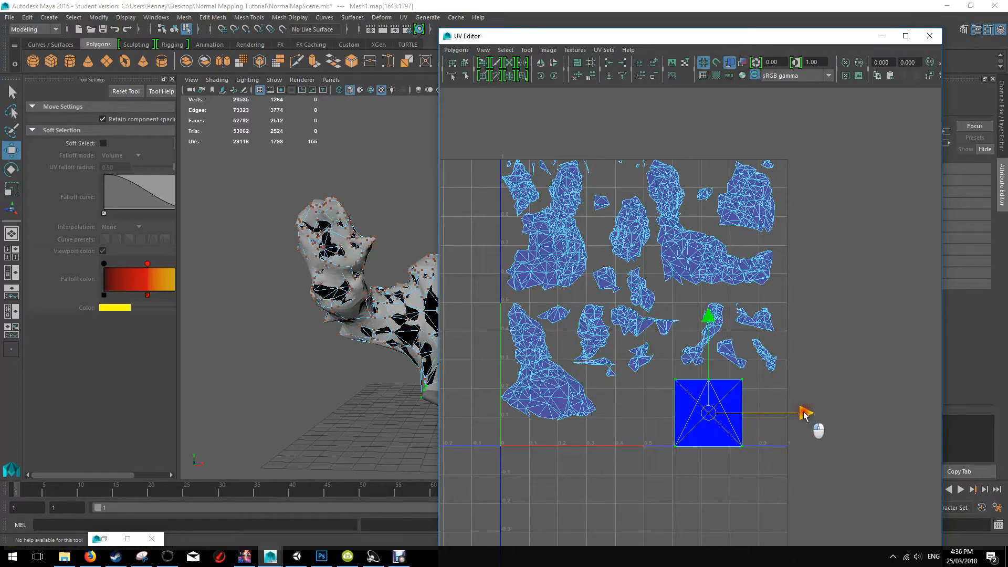
Switch to face selection and select all faces of the shrunken square in the reduced mesh's UVs
key(f)
scroll(776, 373, down, 3)
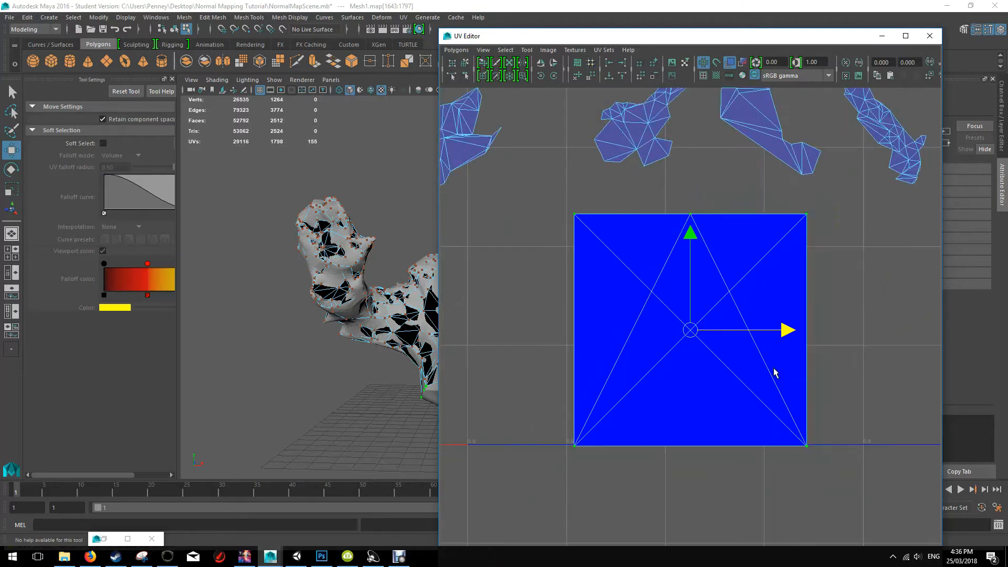
right_click(765, 287)
right_drag(765, 287, 769, 313)
drag(536, 196, 860, 510)
Bring the reduced bust's front into view and apply automatic UV mapping to the selected faces
scroll(383, 298, down, 5)
scroll(383, 299, up, 5)
alt+middle_drag(383, 299, 334, 296)
scroll(334, 297, down, 5)
alt+drag(334, 296, 399, 399)
click(403, 17)
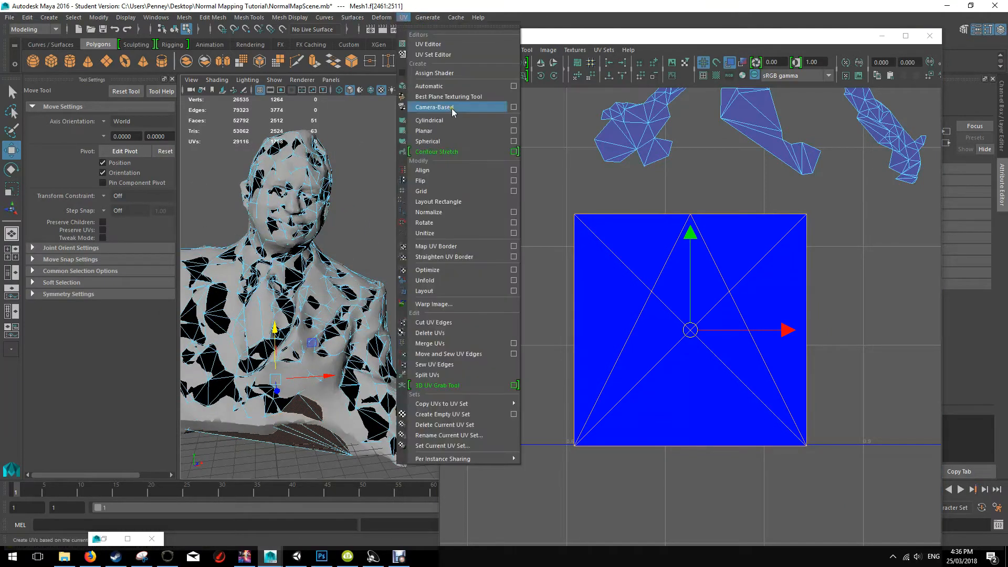
click(449, 87)
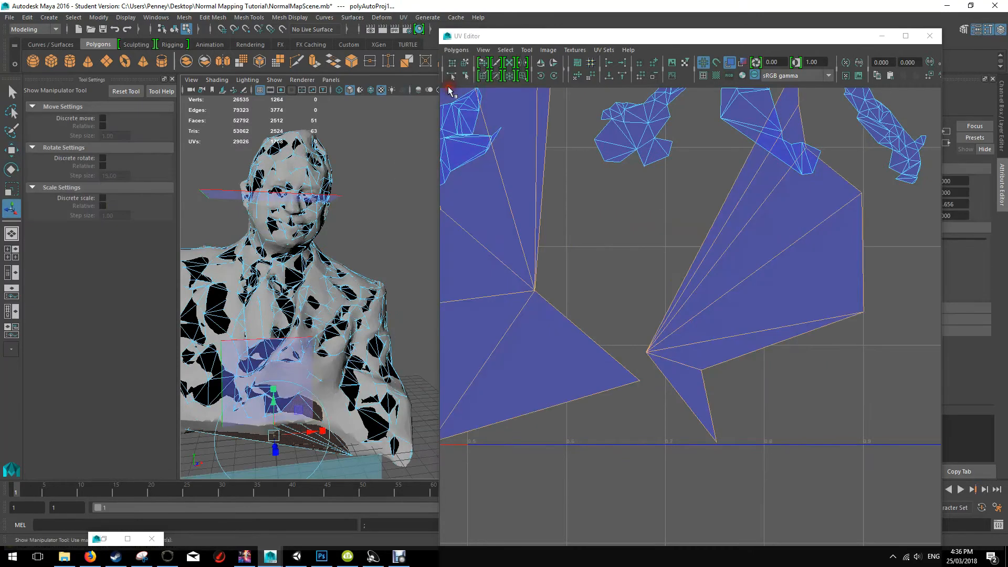
Scale the reduced mesh's newly projected shells to about half size and move them down toward the empty UV space
scroll(733, 298, down, 6)
scroll(732, 291, up, 3)
key(r)
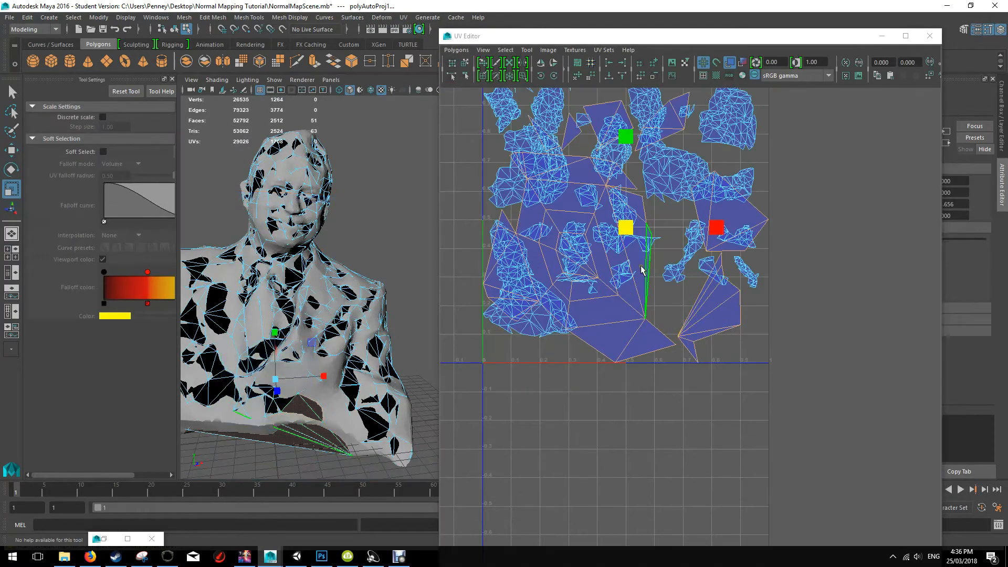
drag(625, 227, 570, 267)
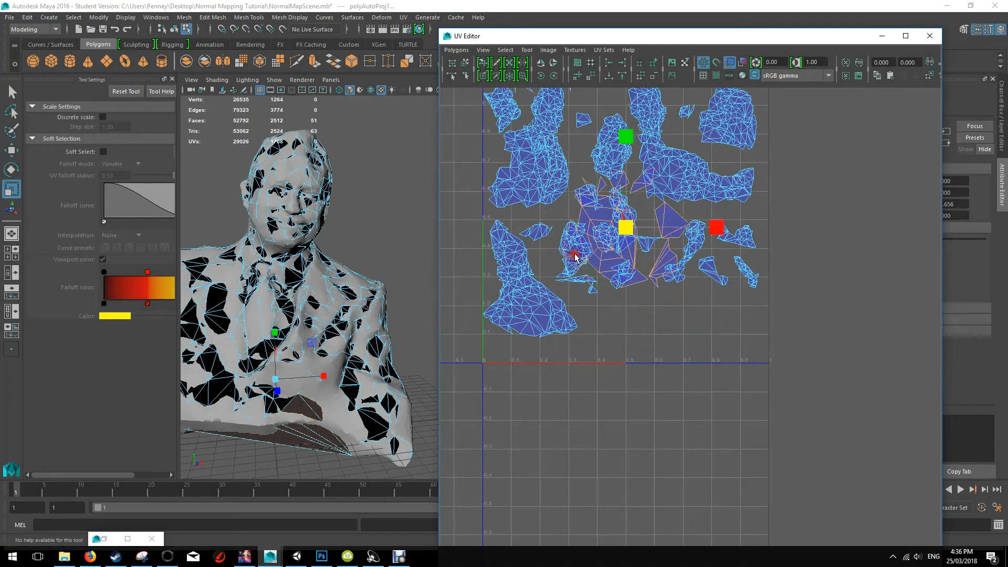
key(w)
drag(625, 133, 630, 201)
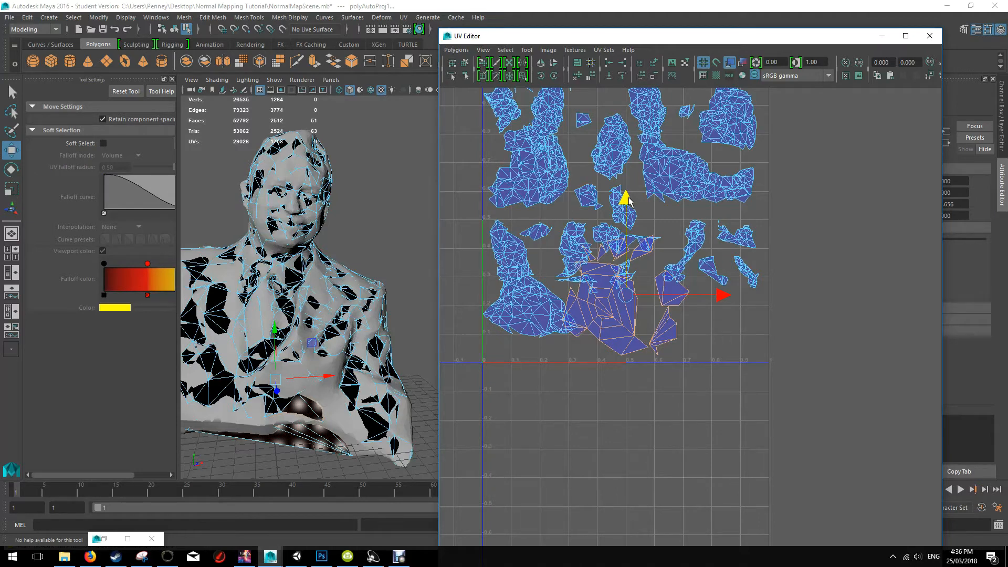
Move the UV Editor aside, delete the selected base faces, and delete the entire reduced bust mesh
drag(545, 41, 734, 44)
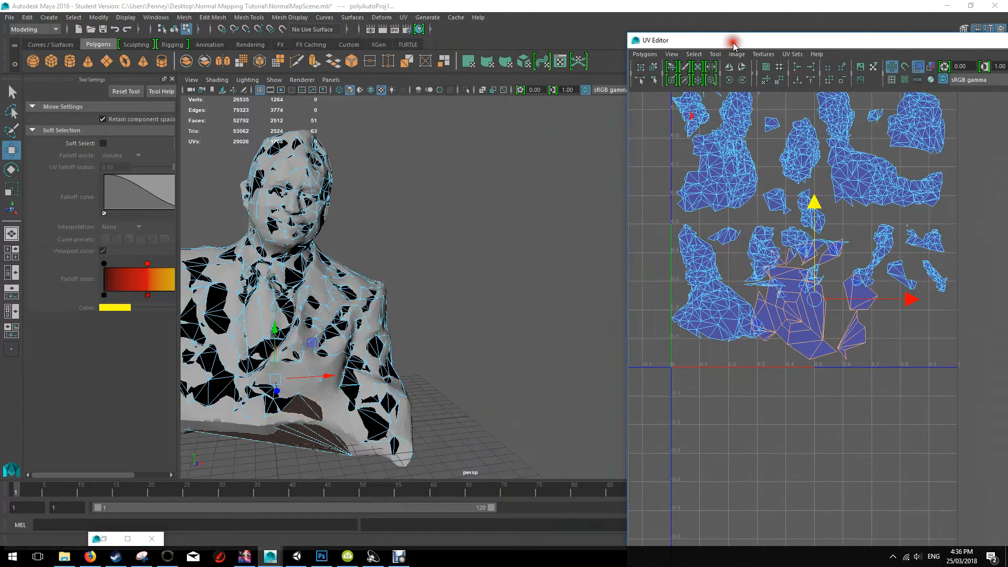
key(Delete)
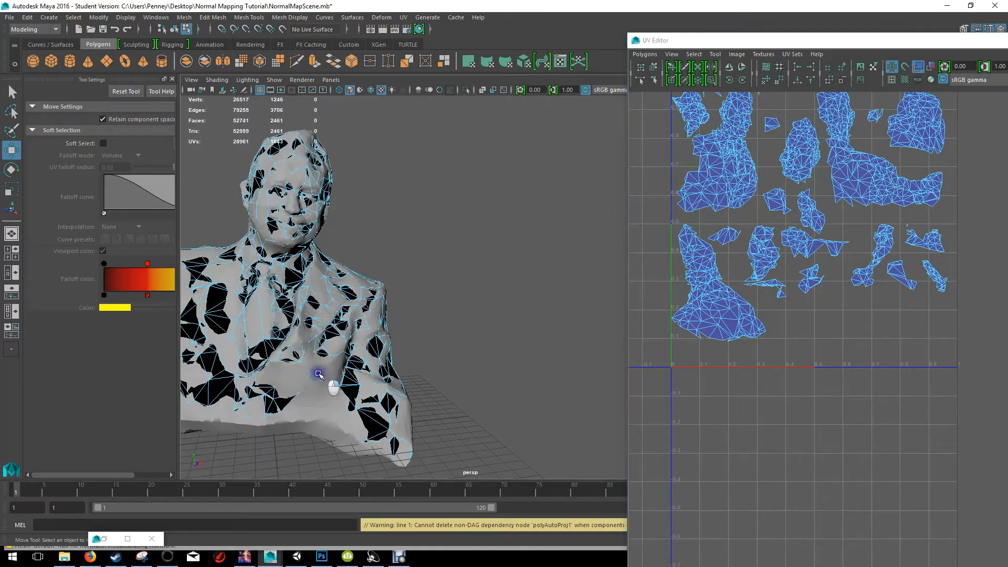
right_drag(336, 271, 379, 246)
click(304, 385)
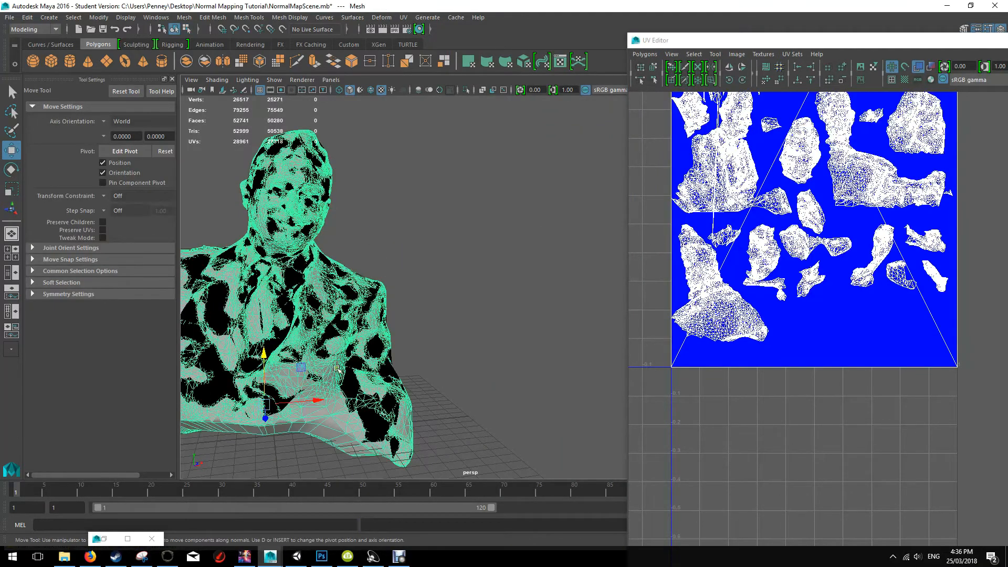
click(371, 422)
key(Delete)
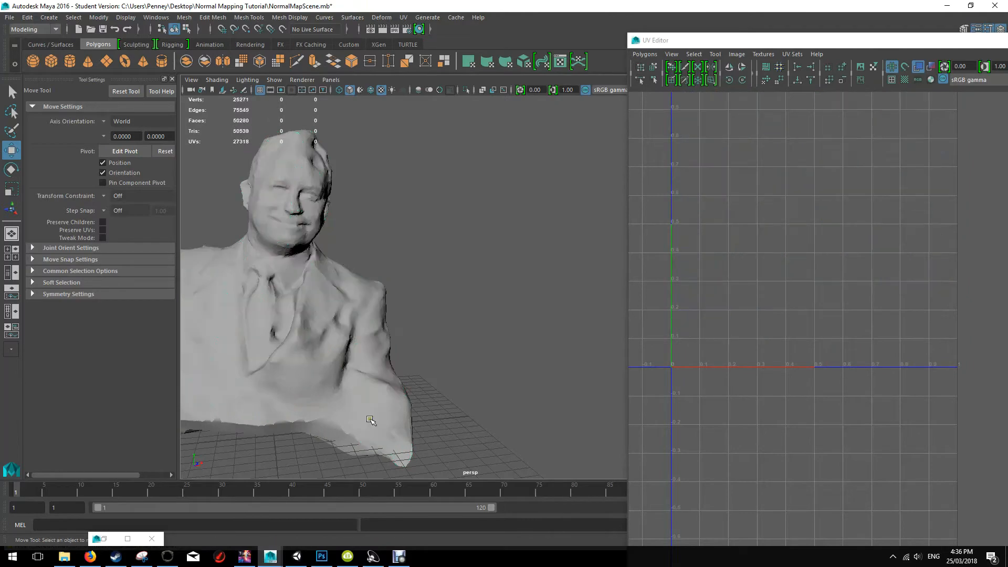
Select the remaining high-resolution bust, widen the UV Editor over its shells, and switch to UV component selection
click(330, 304)
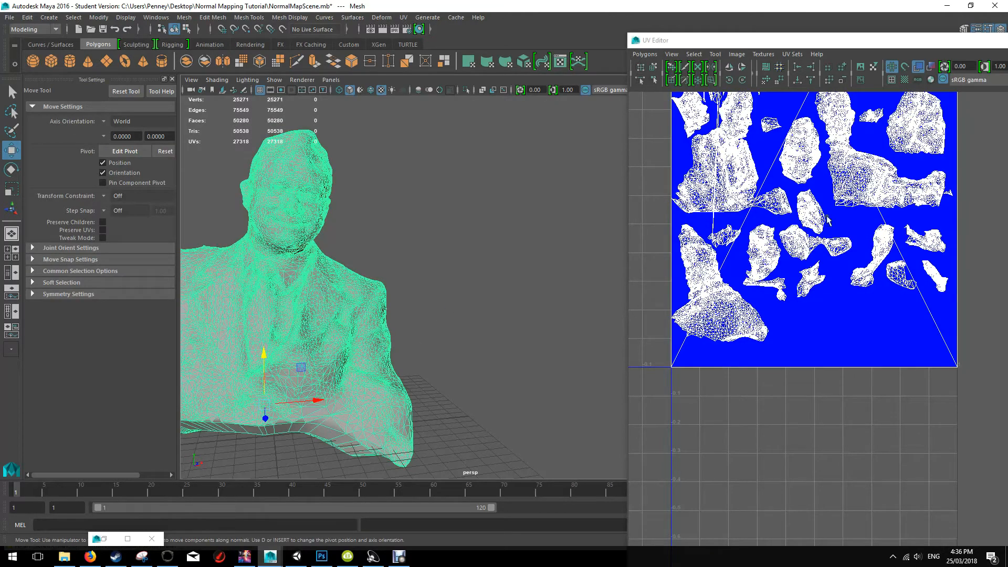
key(f)
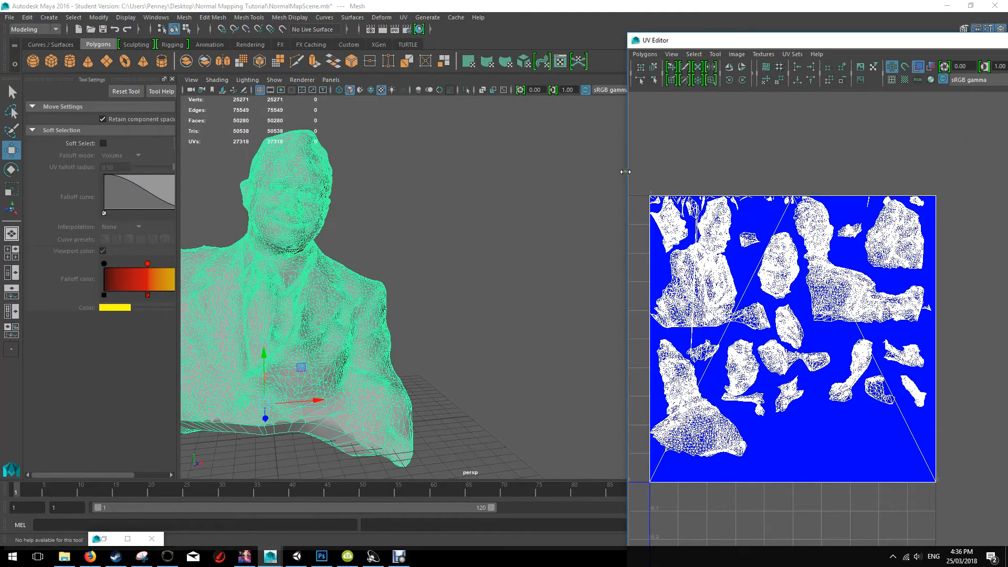
drag(626, 171, 424, 175)
scroll(615, 264, up, 2)
scroll(665, 228, up, 3)
right_drag(667, 228, 689, 230)
key(f)
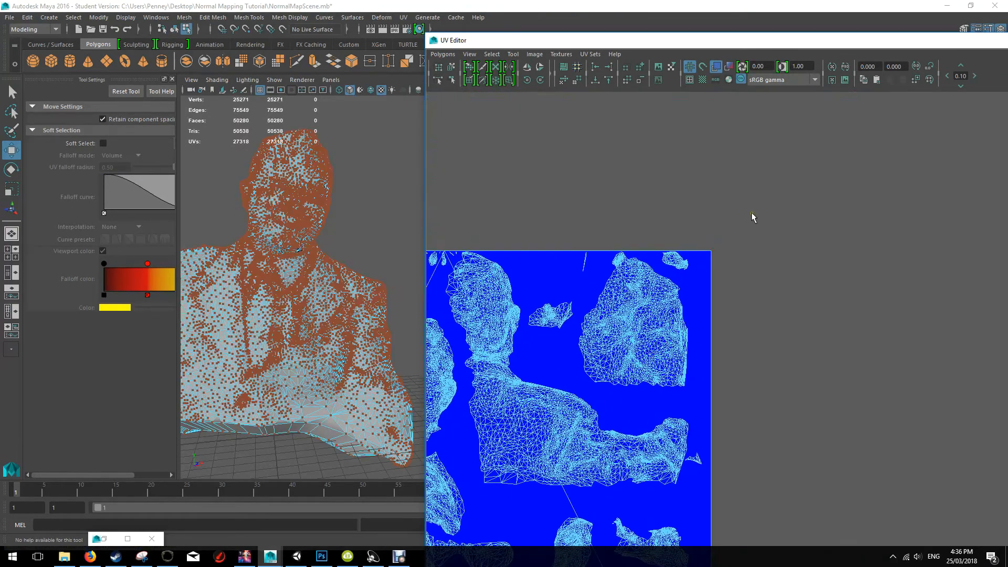
Select the high-resolution square's UVs at the upper-right corner, the upper edge's midpoint and the upper-left corner
drag(670, 184, 700, 248)
scroll(873, 268, up, 3)
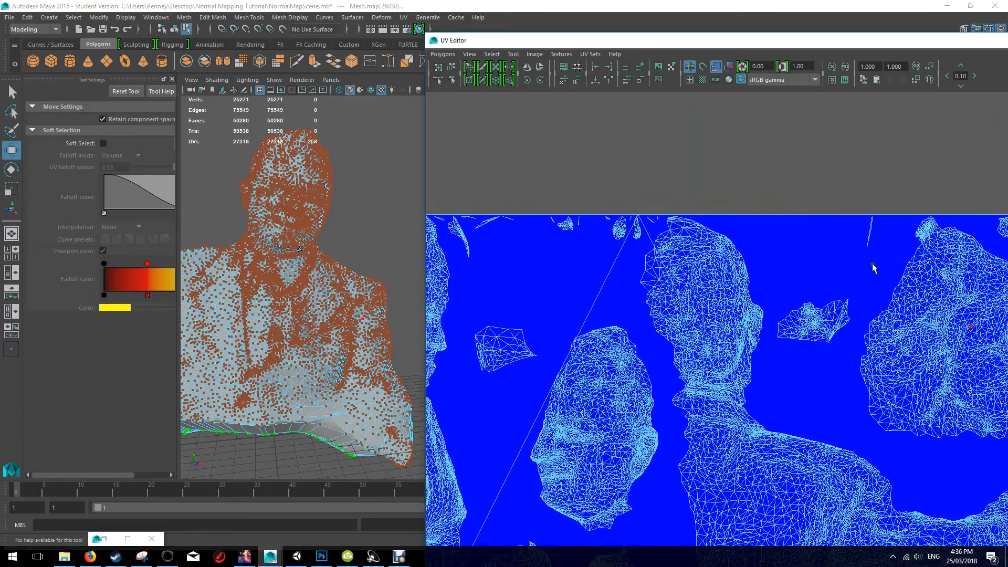
scroll(664, 199, up, 6)
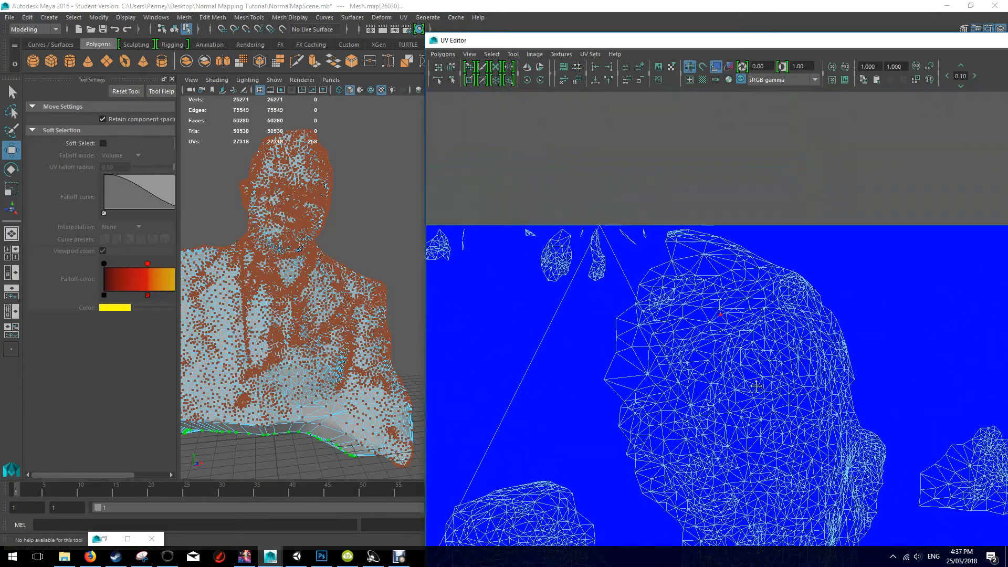
alt+middle_drag(596, 222, 634, 290)
drag(650, 299, 649, 298)
scroll(621, 326, down, 4)
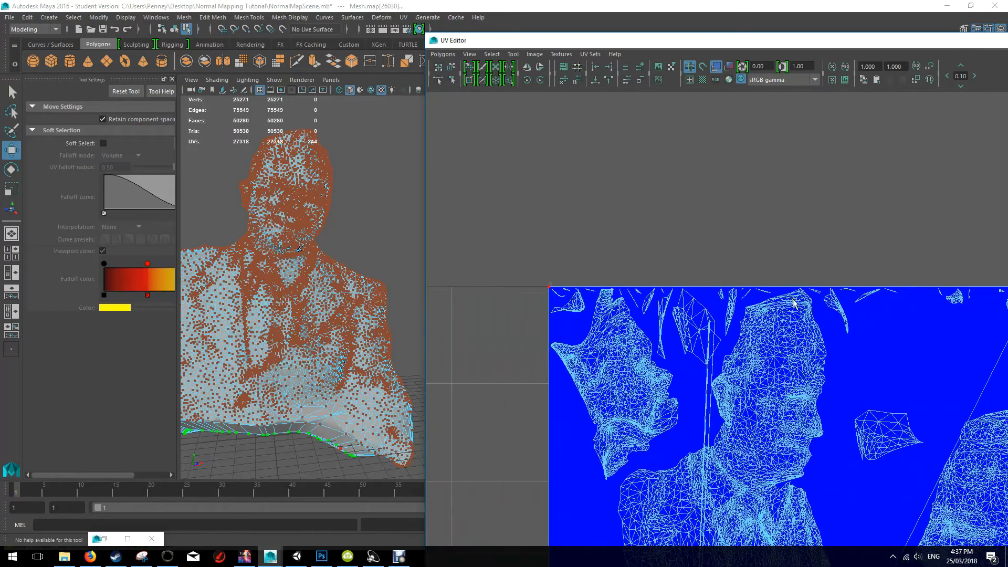
scroll(573, 315, up, 5)
alt+middle_drag(782, 252, 832, 292)
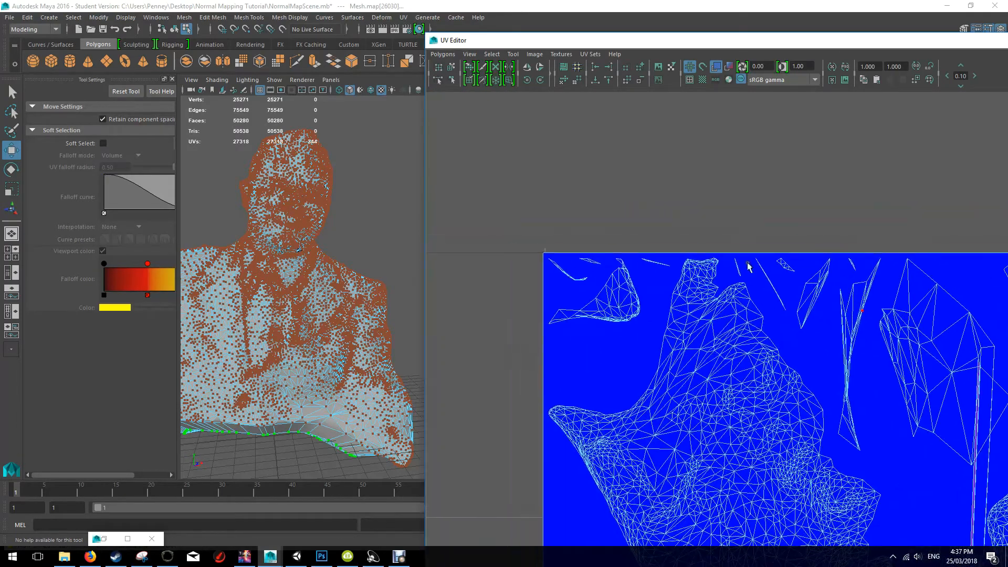
shift+drag(524, 230, 547, 263)
scroll(725, 369, down, 1)
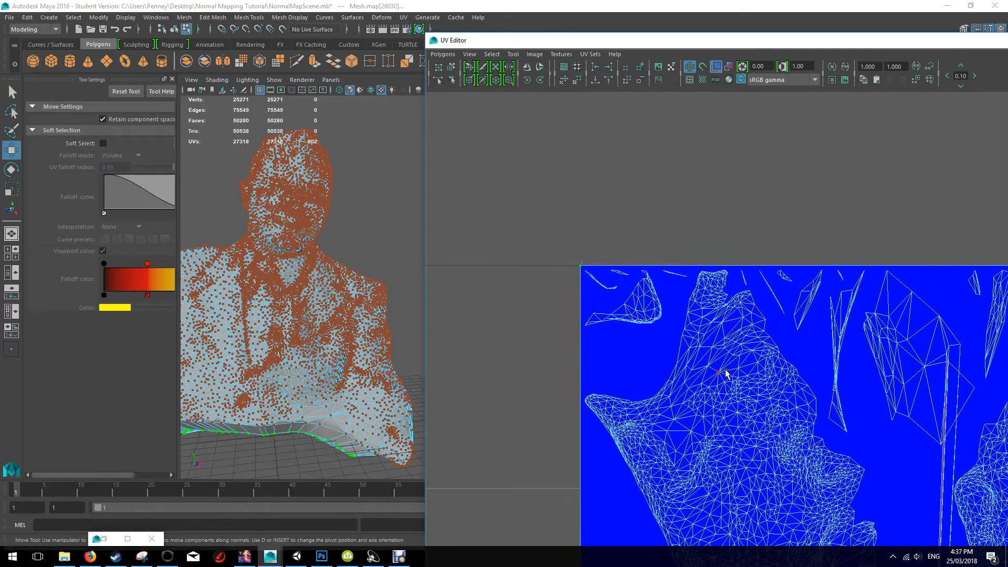
Add the UVs at the square's lower-left and lower-right corners to the high-resolution bust's selection
scroll(725, 374, down, 1)
scroll(676, 164, up, 4)
alt+middle_drag(674, 159, 674, 154)
click(519, 504)
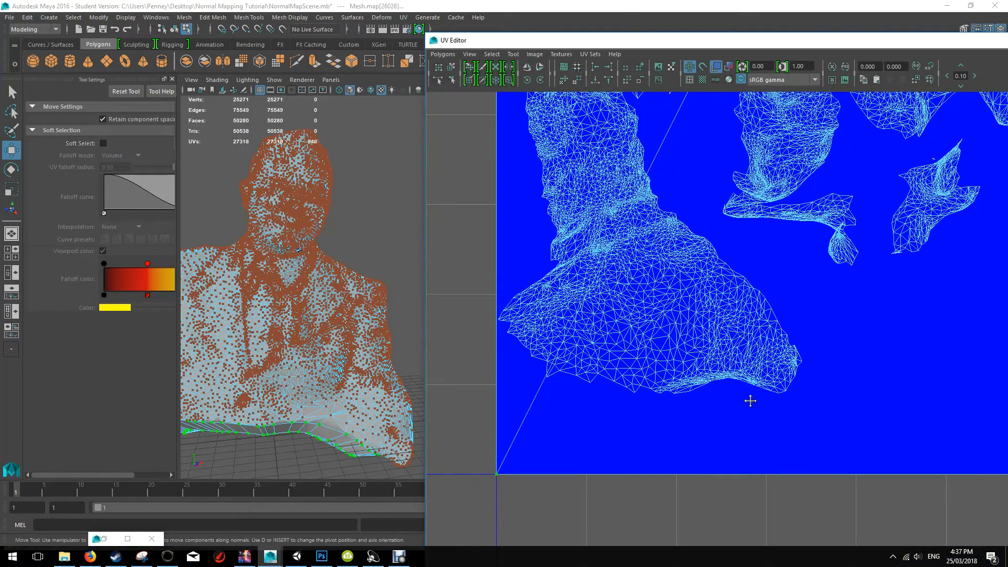
alt+middle_drag(750, 400, 469, 390)
alt+middle_drag(749, 423, 363, 433)
drag(785, 447, 701, 510)
scroll(616, 341, down, 4)
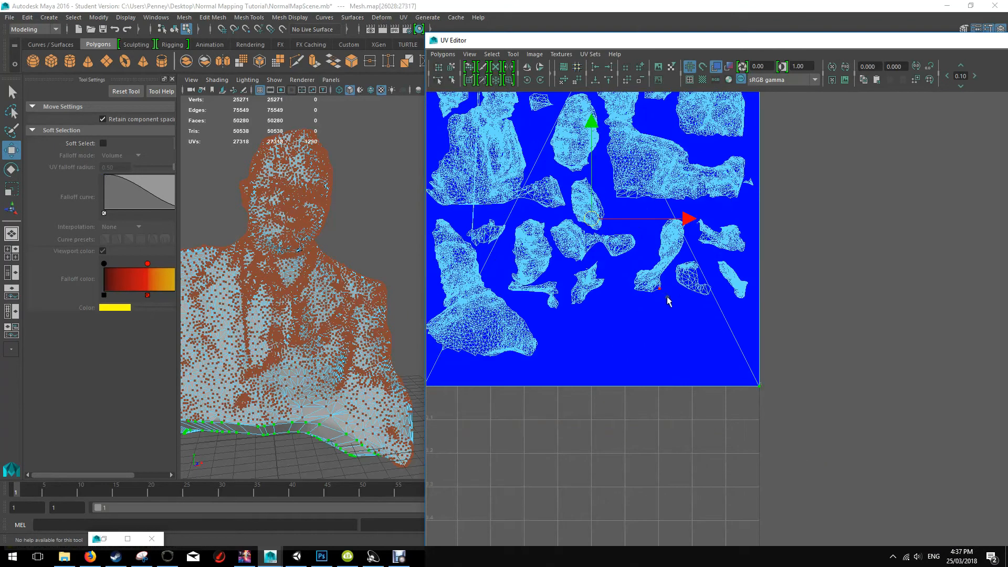
Scale the high-resolution square to about 0.14 UV units wide and move it down below the other shells
scroll(669, 300, down, 2)
key(r)
drag(651, 276, 571, 298)
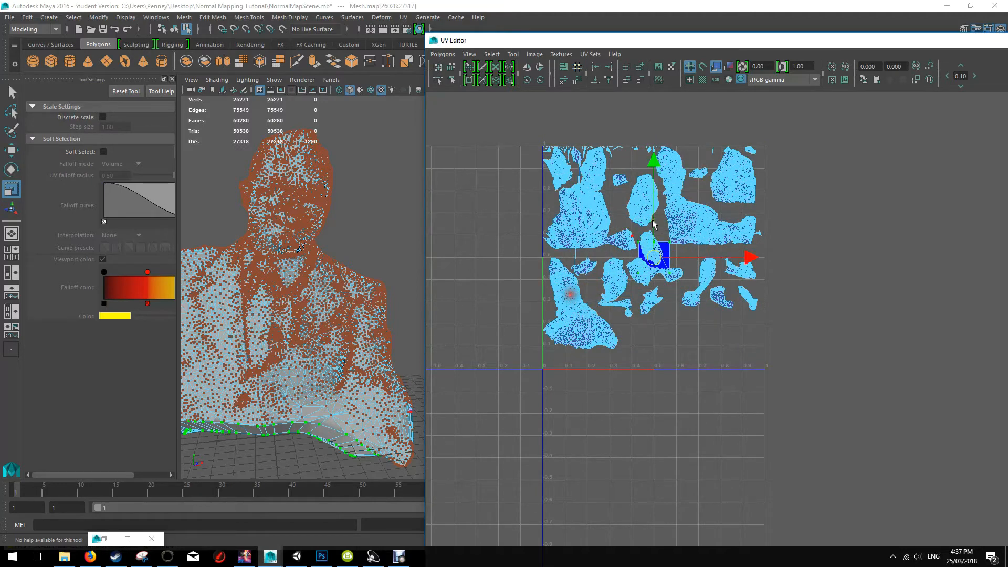
key(w)
drag(657, 164, 659, 242)
Select all faces of the high-resolution bust's shrunken UV square and apply automatic UV mapping to them
scroll(591, 347, up, 5)
alt+middle_drag(563, 325, 823, 314)
scroll(818, 335, up, 1)
right_drag(694, 344, 696, 371)
drag(583, 295, 770, 483)
click(403, 17)
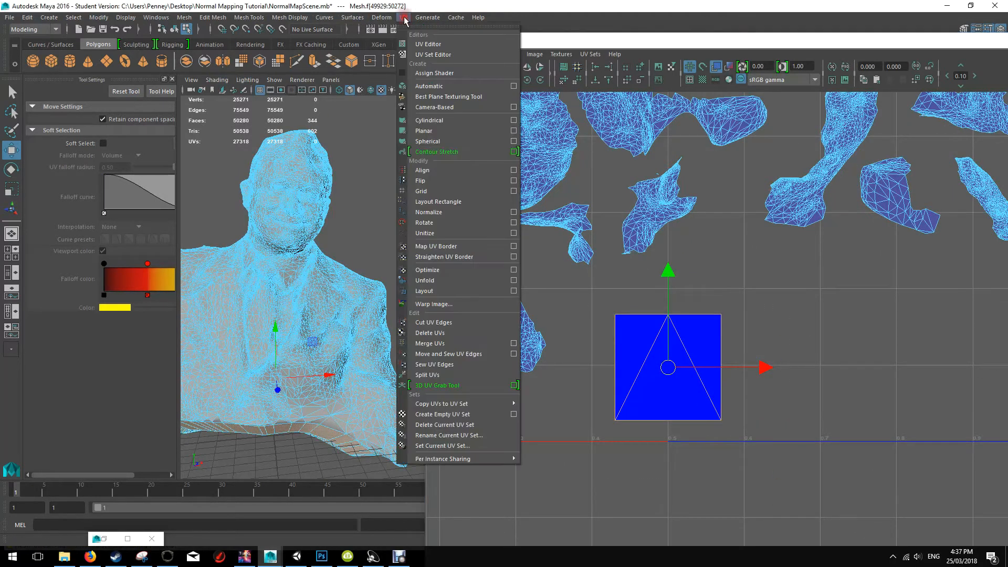
click(448, 85)
Scale down the high-resolution bust's newly projected shells and move them into the empty lower-right UV space without overlapping others
scroll(685, 265, down, 6)
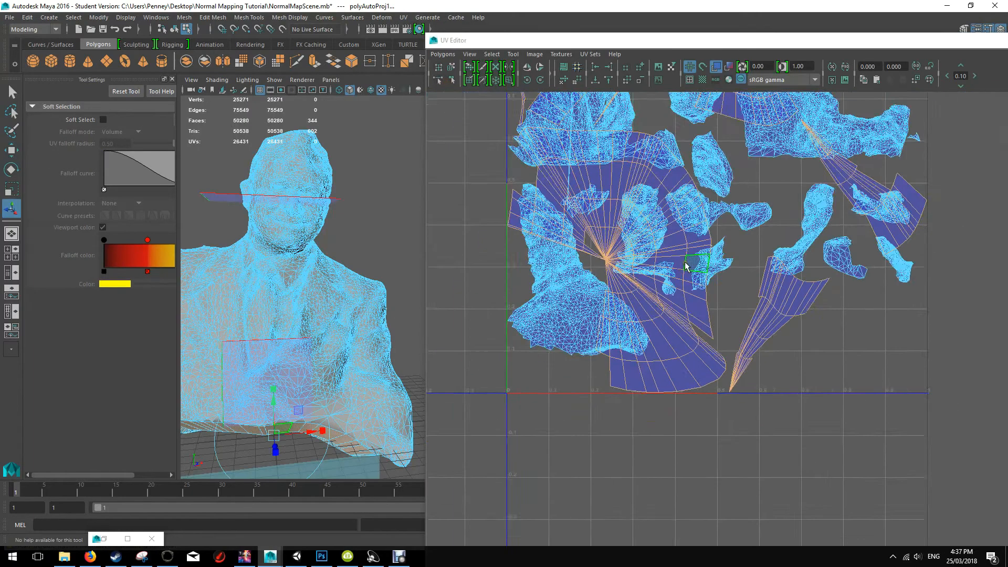
key(r)
drag(746, 261, 685, 279)
key(w)
drag(744, 171, 767, 234)
drag(837, 332, 878, 332)
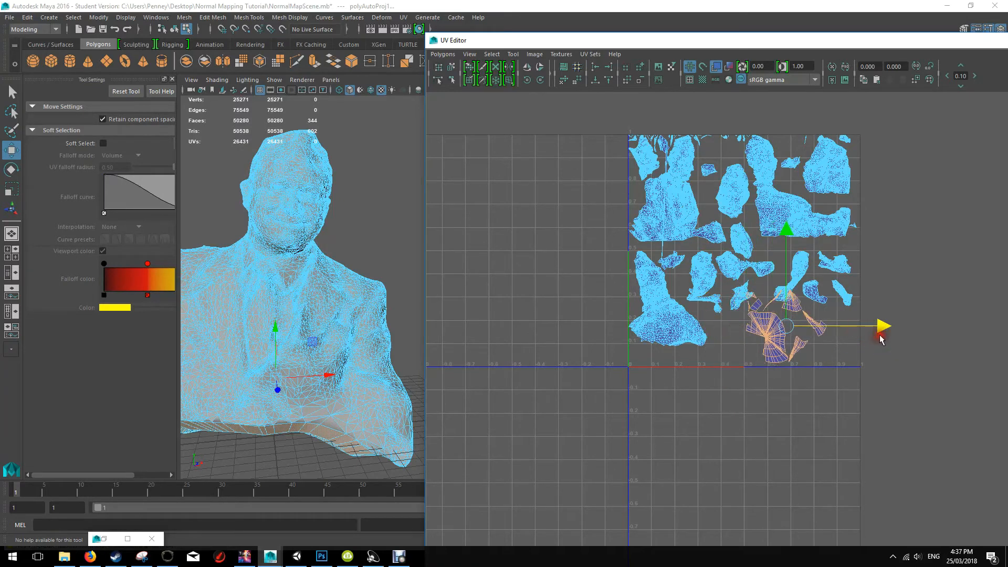
scroll(788, 328, up, 4)
key(r)
drag(802, 309, 777, 331)
key(w)
drag(797, 219, 796, 244)
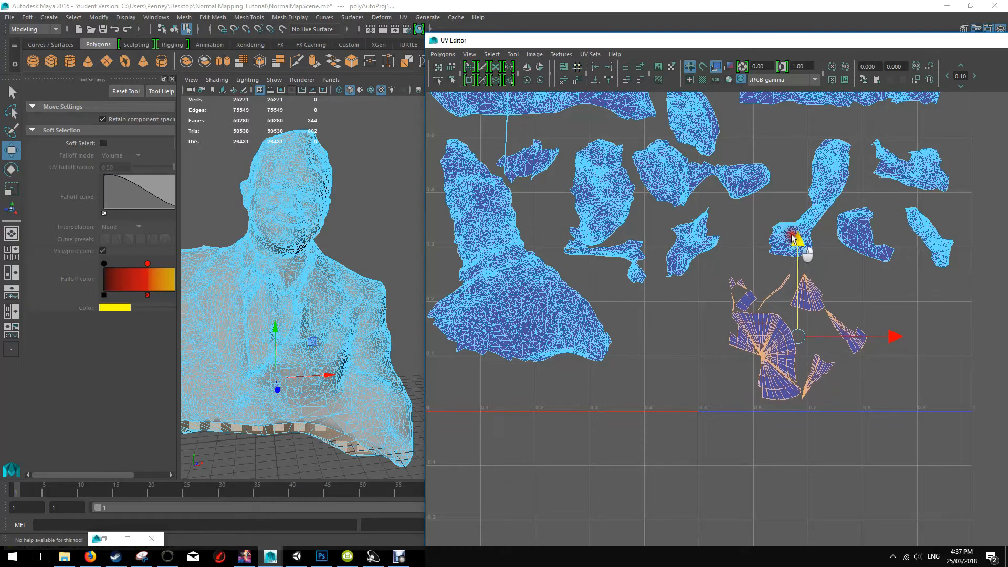
Return the high-resolution bust from UV editing to object mode, select it and save the scene
click(792, 388)
scroll(701, 433, down, 3)
alt+middle_drag(693, 424, 704, 498)
right_drag(258, 264, 304, 246)
click(313, 303)
scroll(348, 265, down, 6)
scroll(348, 265, up, 2)
key(ctrl+s)
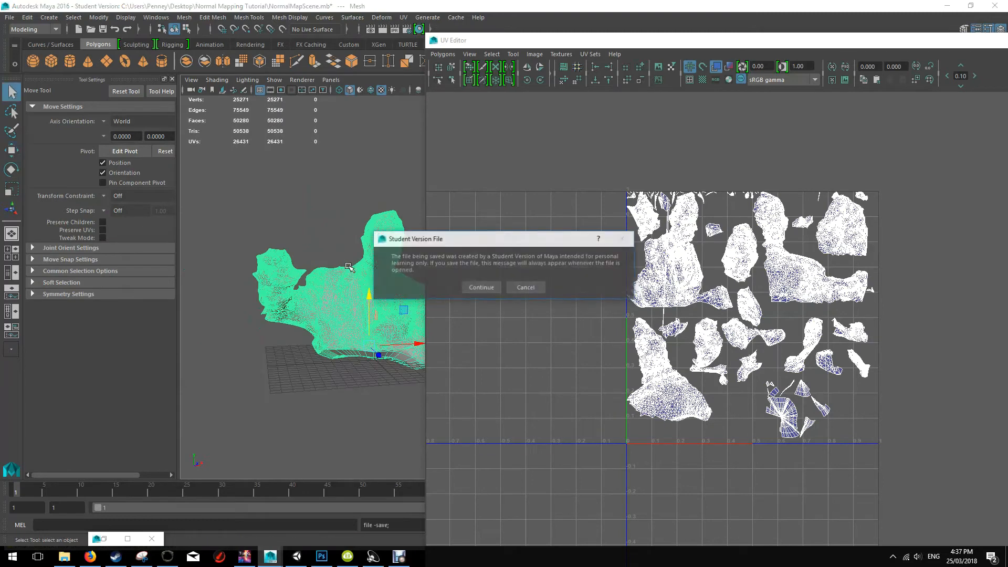
click(486, 289)
Duplicate the high-resolution bust and reduce the duplicate's polygons by 95 percent, leaving the original unchanged
drag(424, 182, 590, 197)
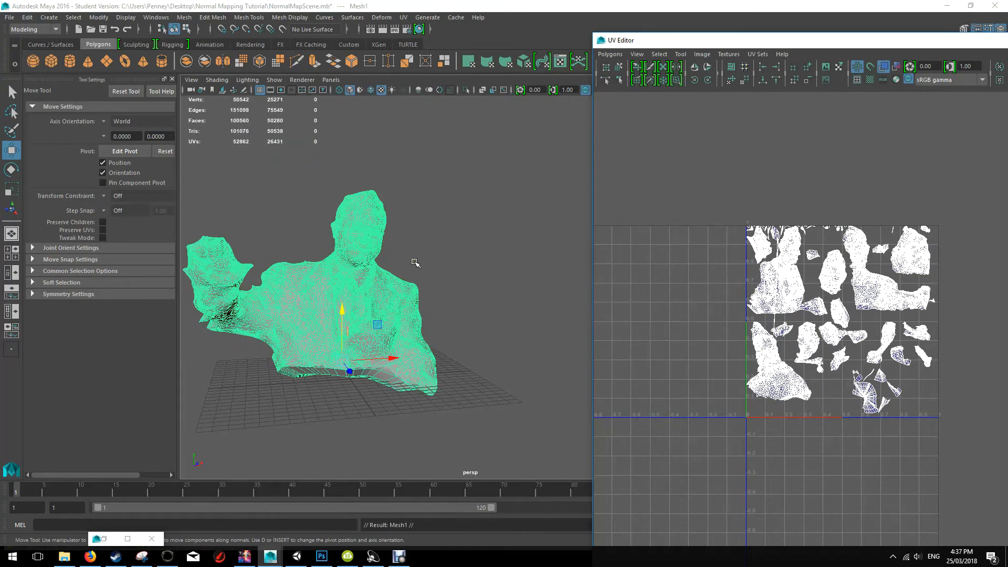
click(184, 17)
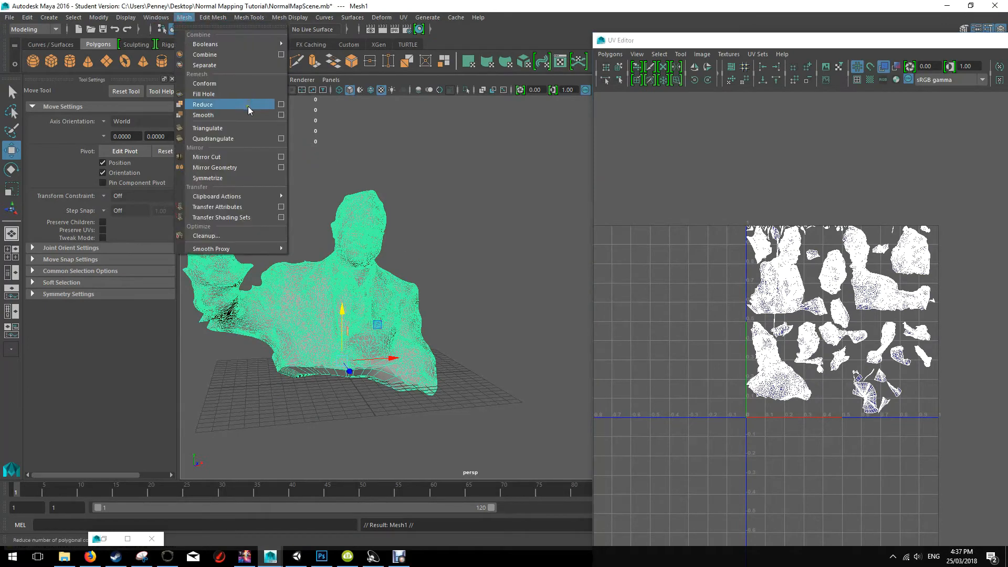
click(281, 105)
click(728, 326)
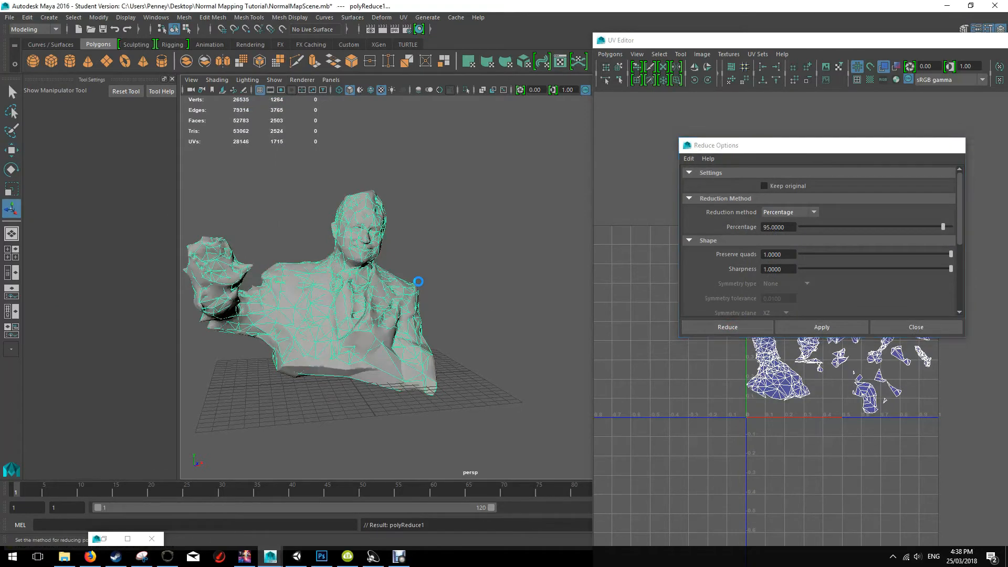
Close the UV Editor and examine the reduced bust in the perspective view
drag(840, 41, 522, 48)
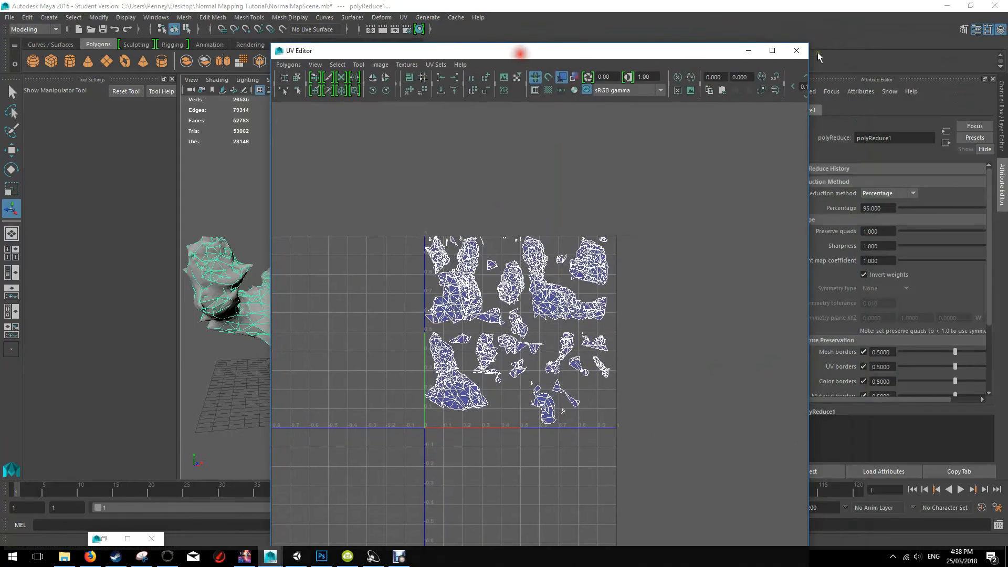
click(801, 48)
alt+drag(398, 285, 543, 361)
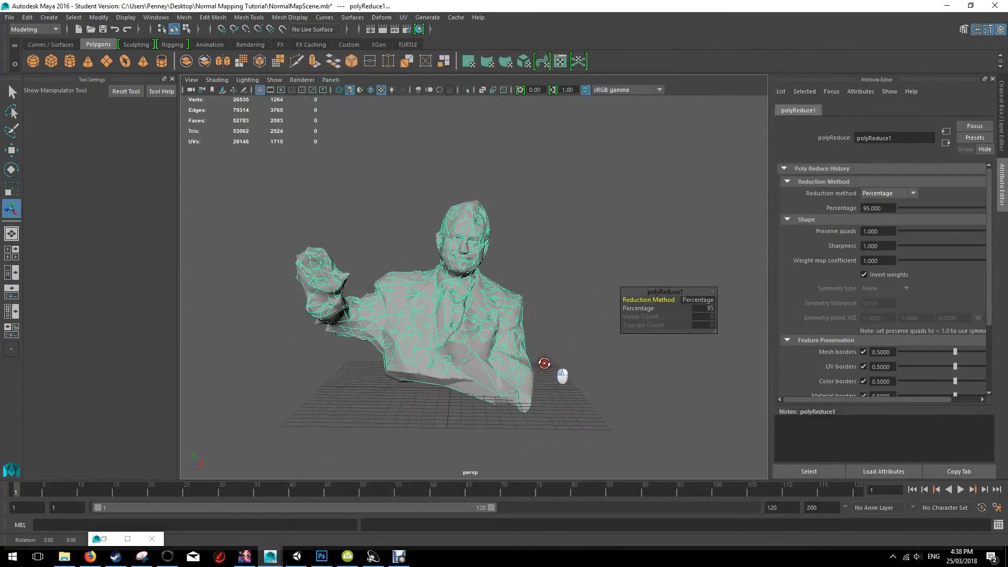
scroll(542, 358, up, 5)
scroll(543, 359, down, 5)
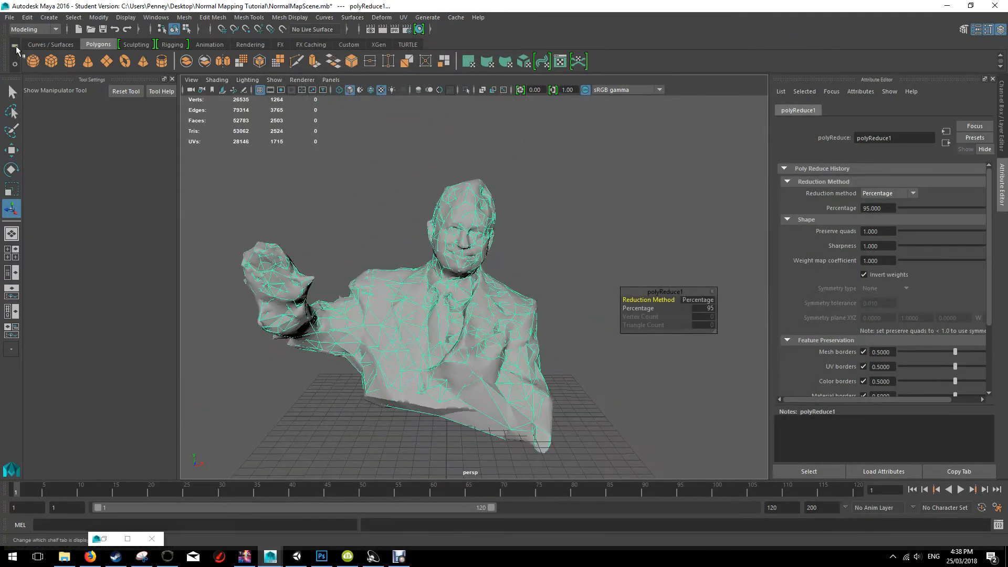
Open the Transfer Maps tool, remove the listed target mesh and show the source mesh settings
click(32, 30)
click(42, 83)
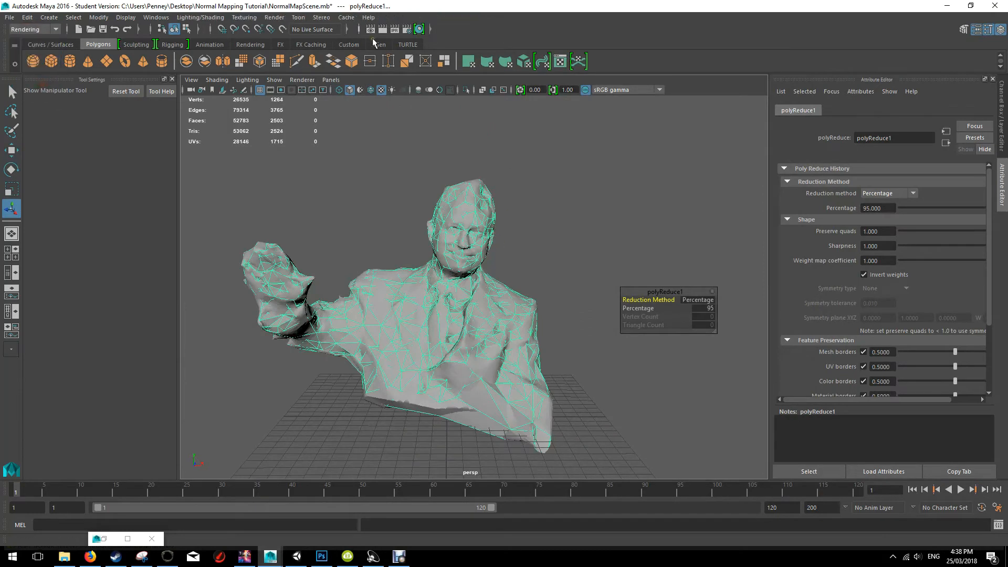
click(216, 18)
click(231, 92)
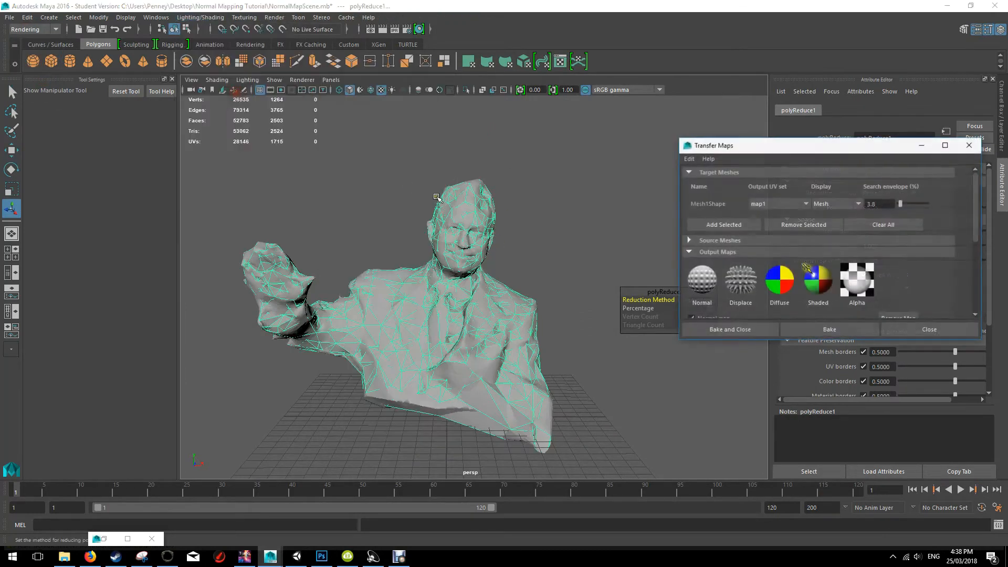
click(780, 225)
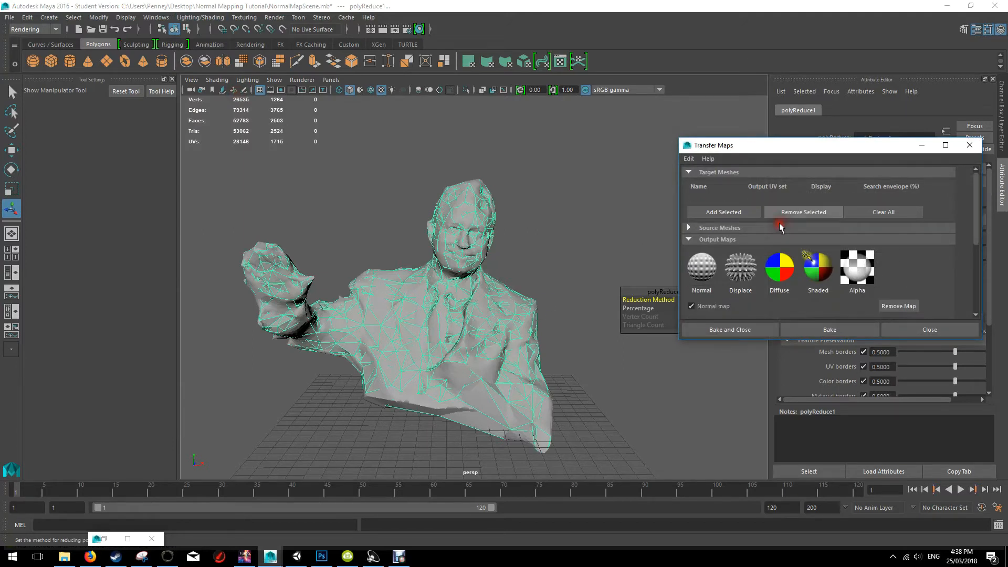
click(688, 228)
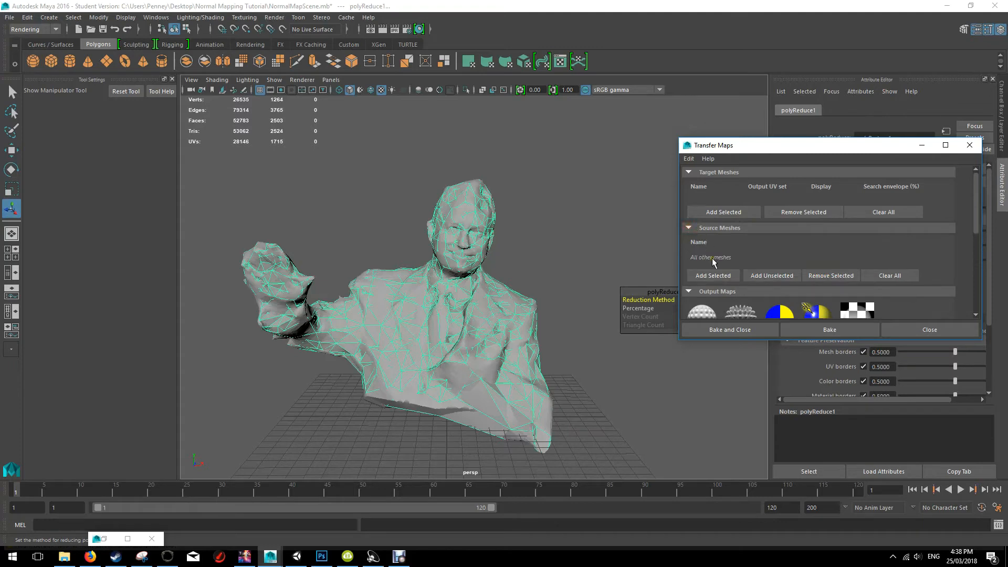
Assign a new Lambert material to the reduced bust and another new Lambert to the high-resolution bust
right_drag(510, 356, 530, 526)
click(415, 338)
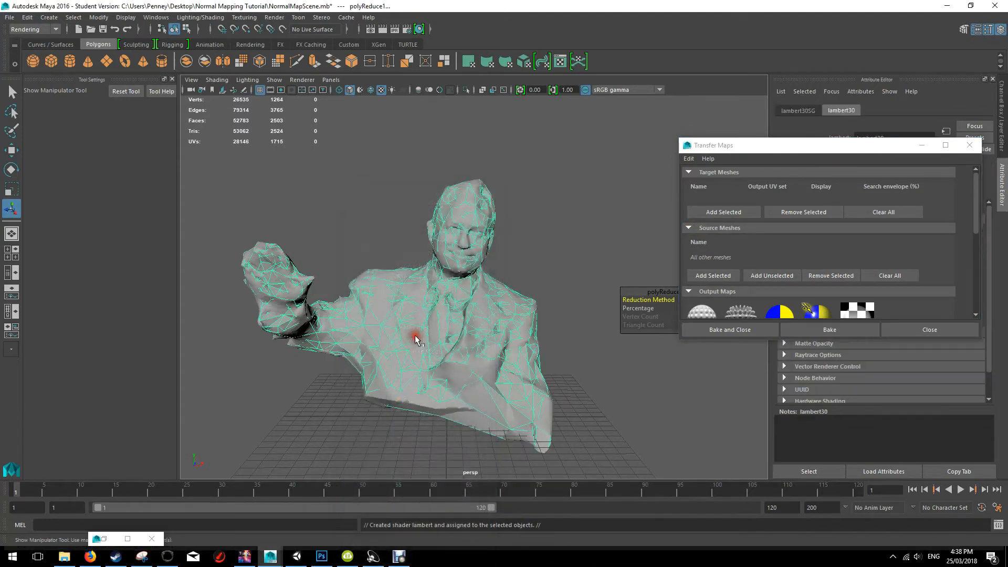
click(470, 386)
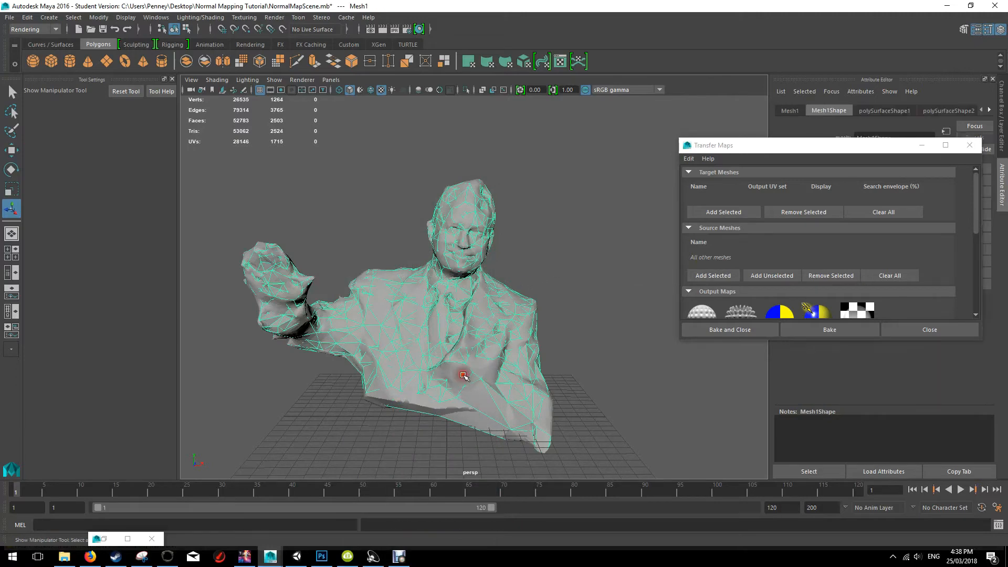
click(548, 415)
right_drag(548, 415, 557, 493)
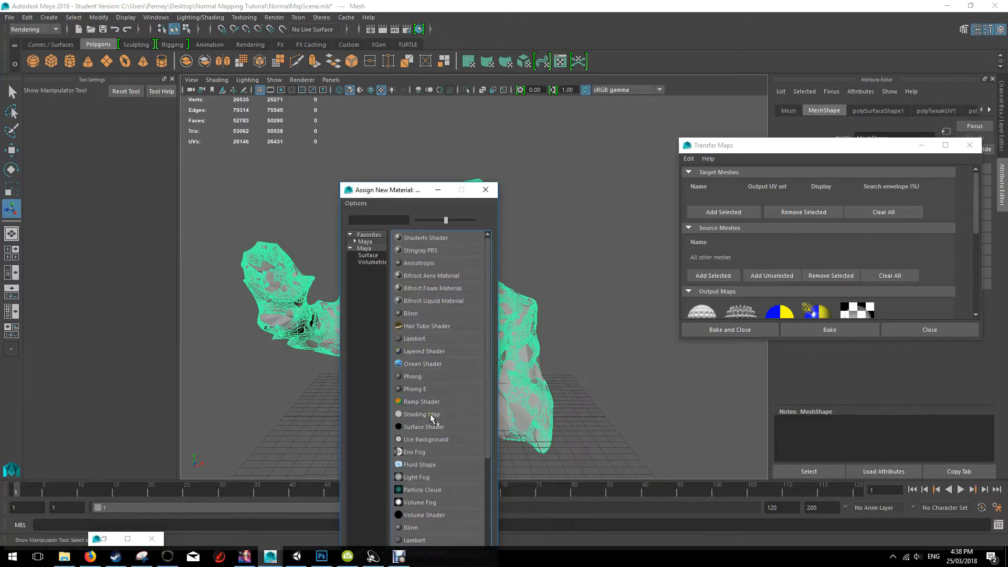
click(414, 340)
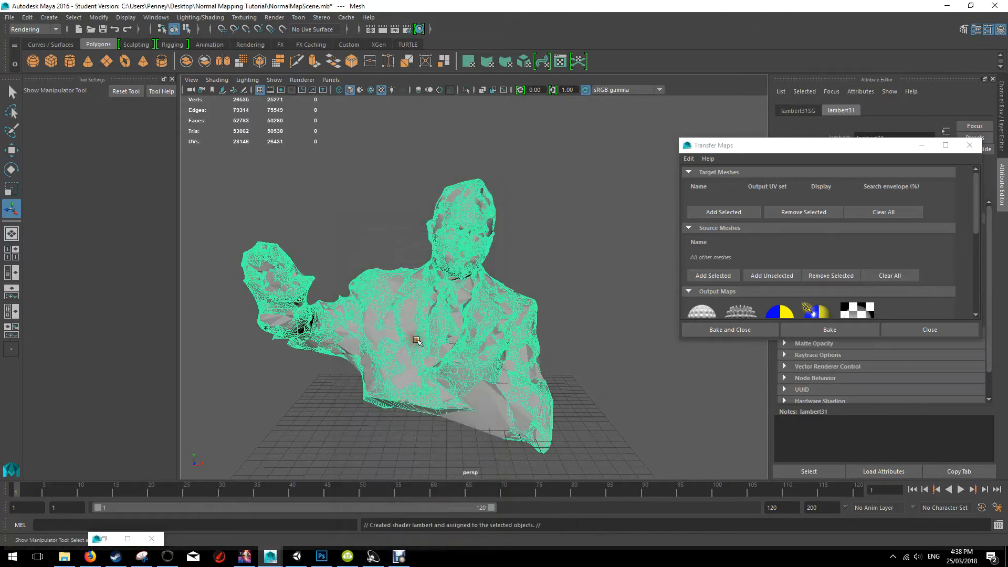
Set the reduced bust as target mesh with its display on Both, and add the high-resolution bust as source mesh
click(491, 401)
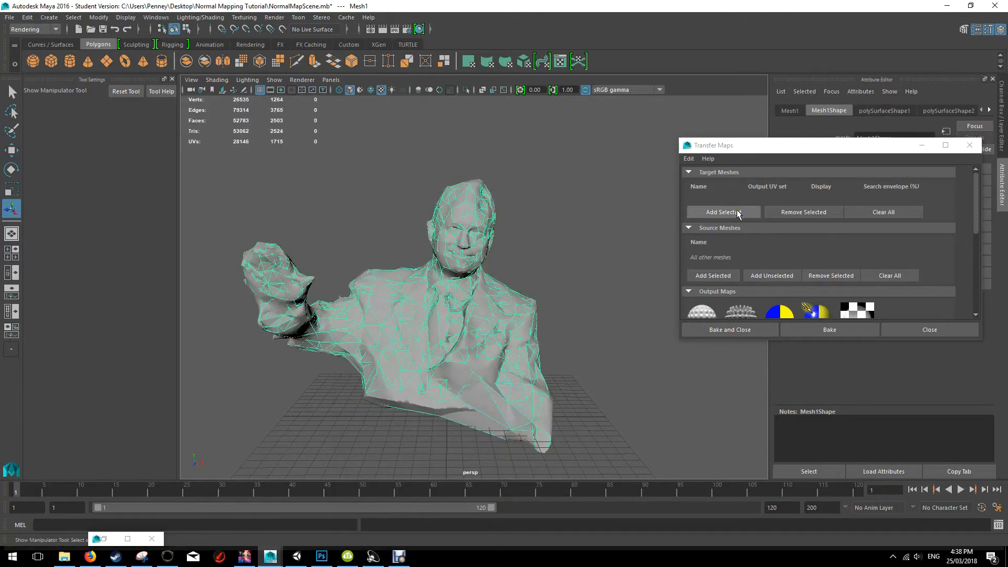
click(739, 213)
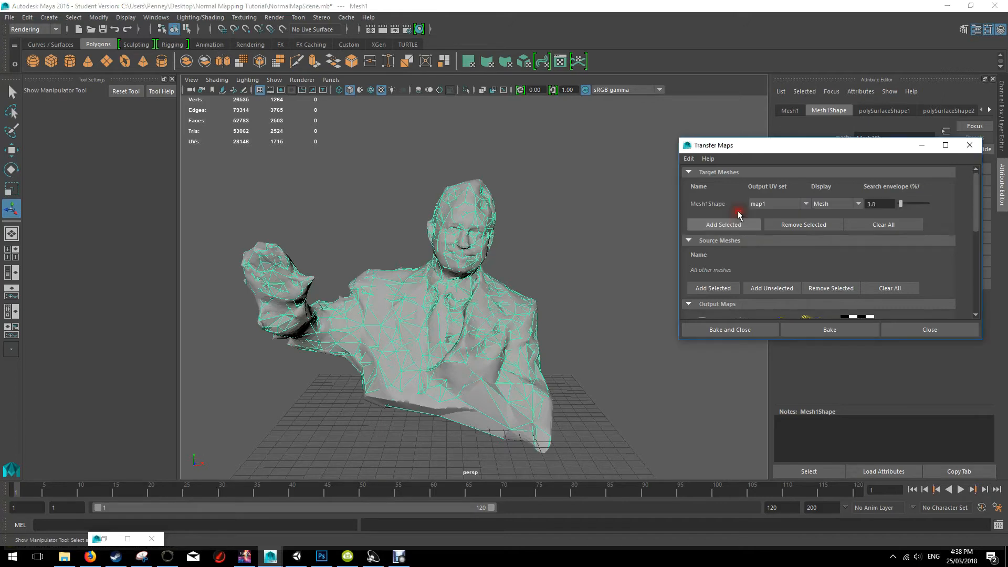
click(450, 410)
click(709, 289)
click(842, 206)
click(843, 237)
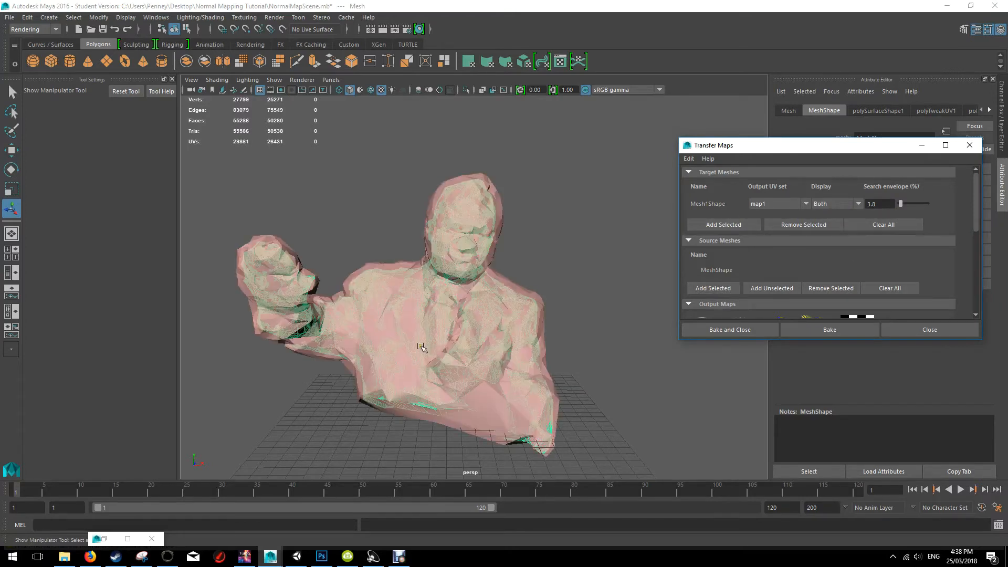
scroll(421, 347, up, 3)
Set the transfer's sampling quality to High (8x8) and bake the normal map
scroll(422, 348, down, 2)
scroll(880, 238, down, 3)
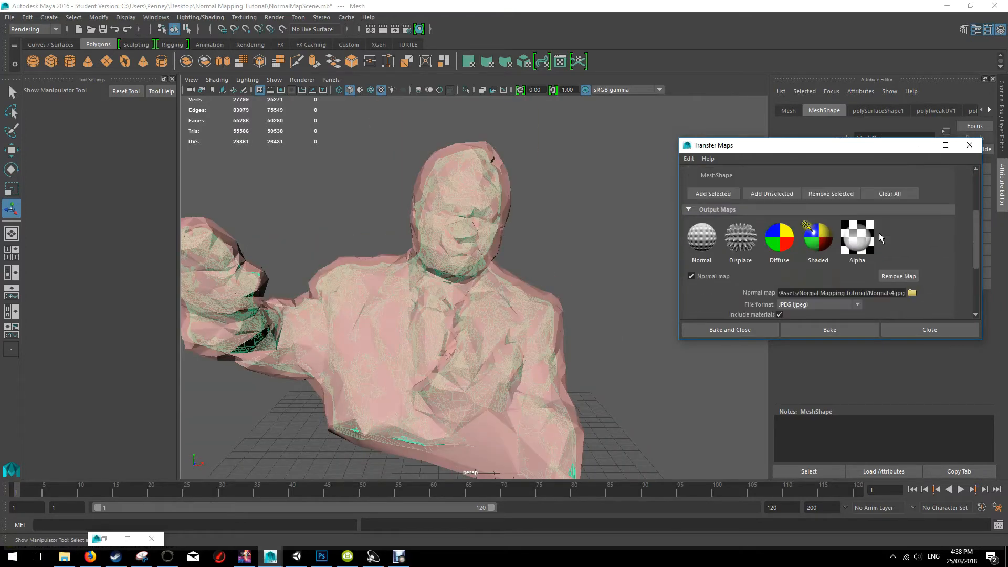
scroll(881, 238, down, 2)
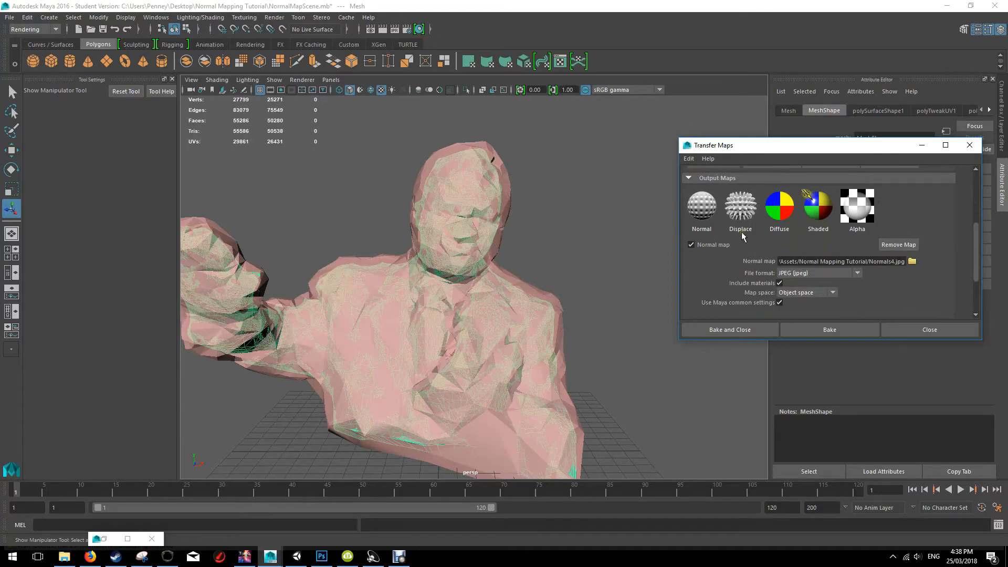
scroll(758, 268, down, 5)
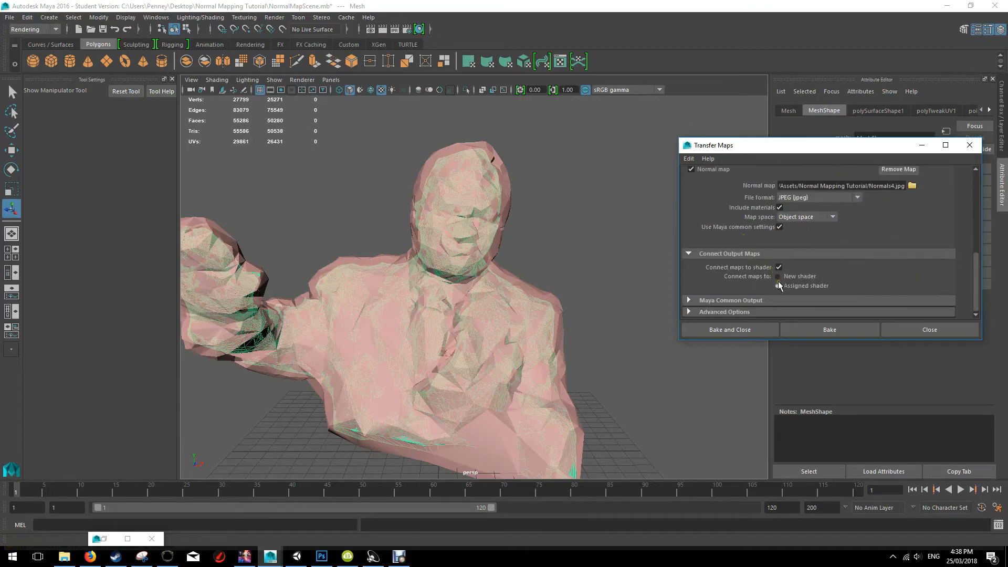
click(734, 312)
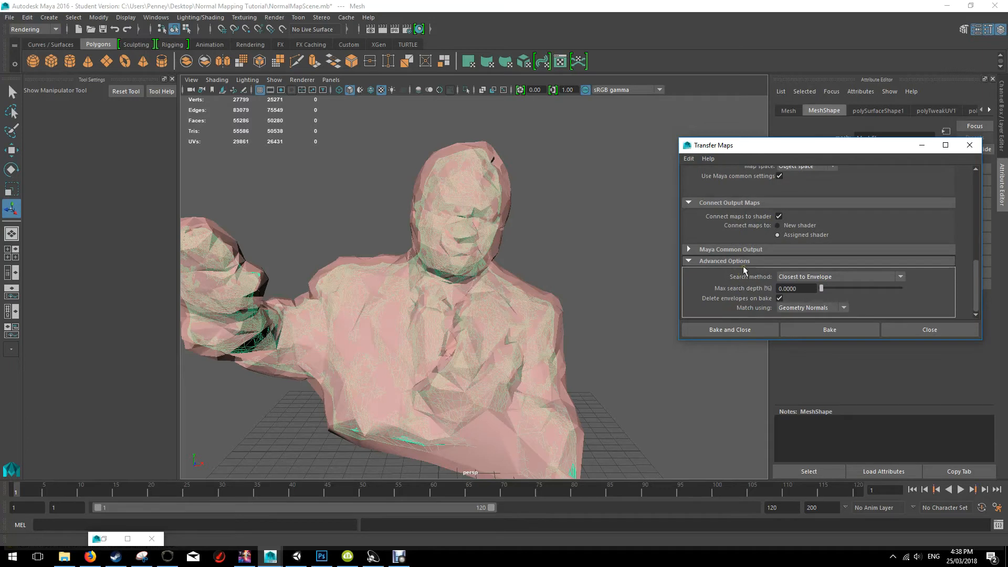
click(741, 250)
scroll(790, 231, down, 5)
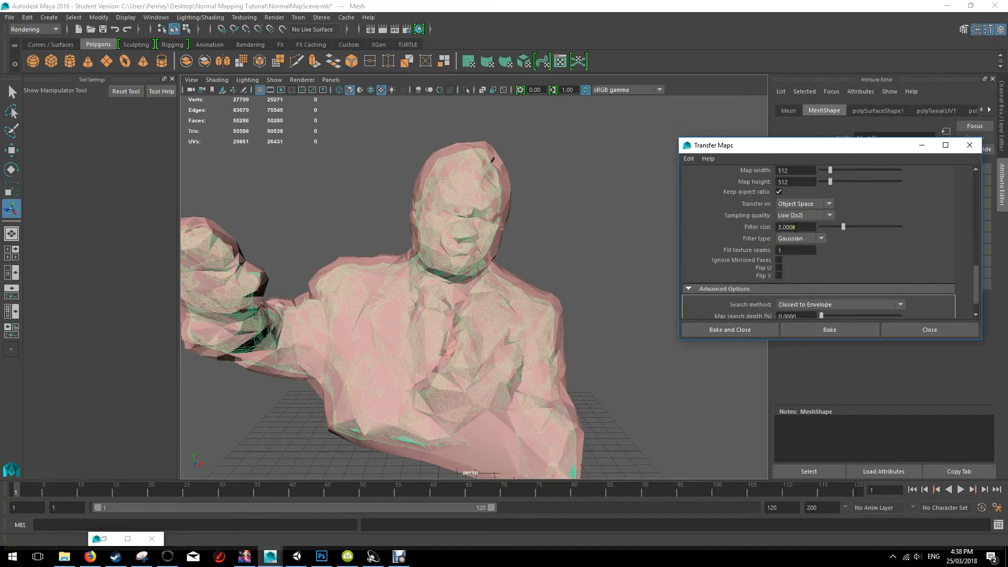
click(800, 219)
click(807, 257)
click(819, 330)
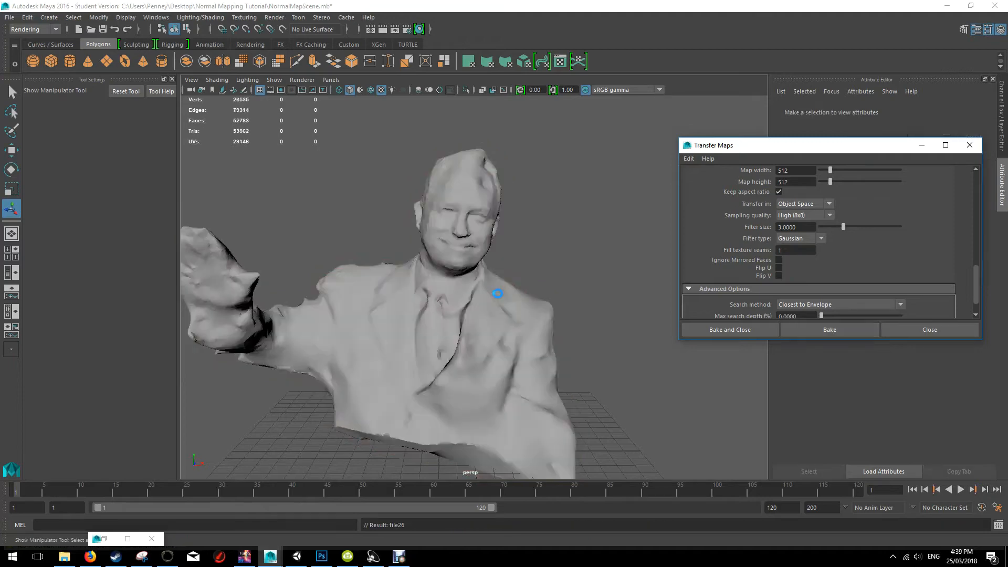
Move the baked reduced bust about 22 units along X, beside the high-resolution bust
click(498, 425)
scroll(495, 409, down, 3)
key(w)
drag(500, 361, 666, 360)
click(653, 400)
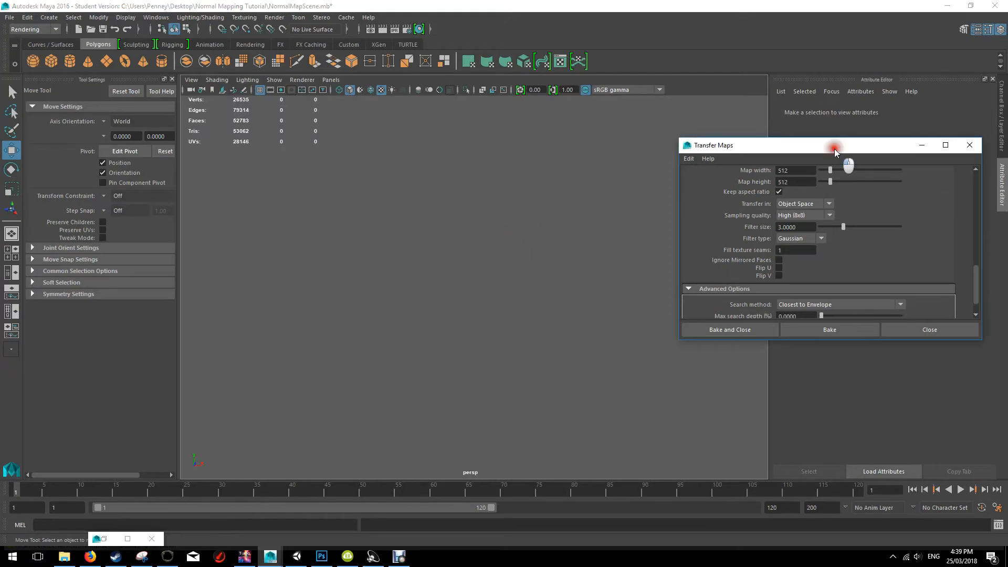
Open the Outliner, select the persp camera and show its transform attributes
drag(832, 153, 598, 163)
click(154, 18)
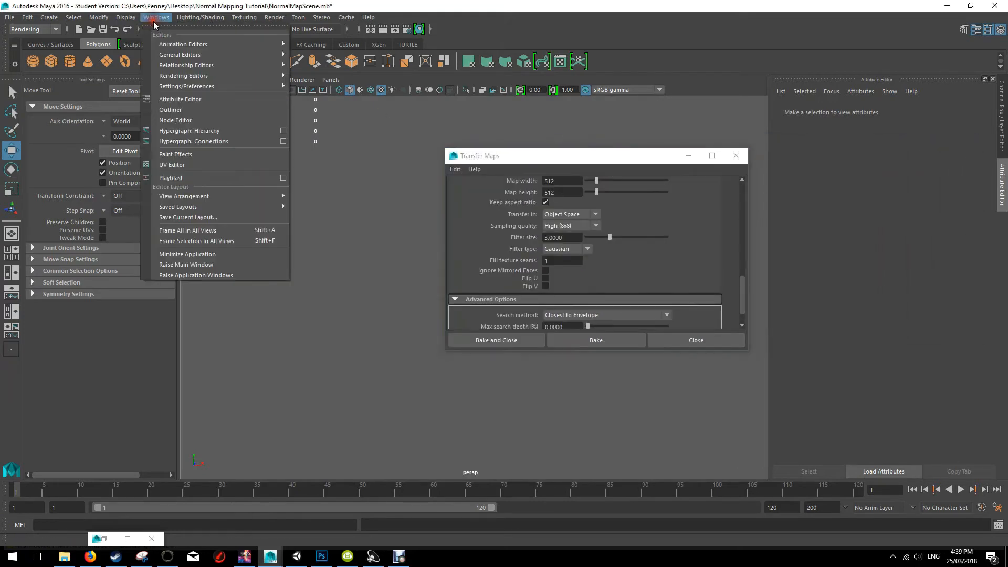
click(202, 116)
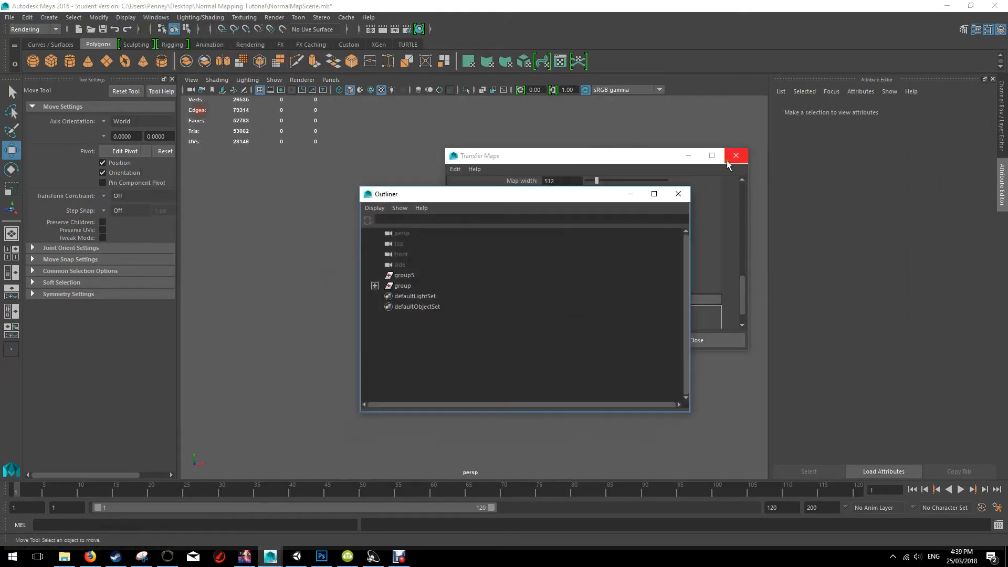
click(396, 235)
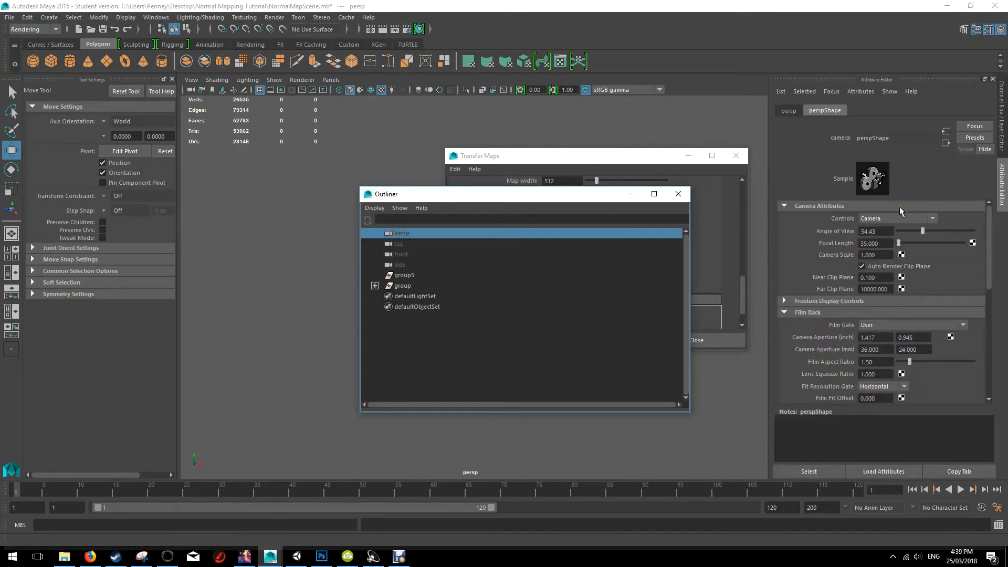
click(789, 110)
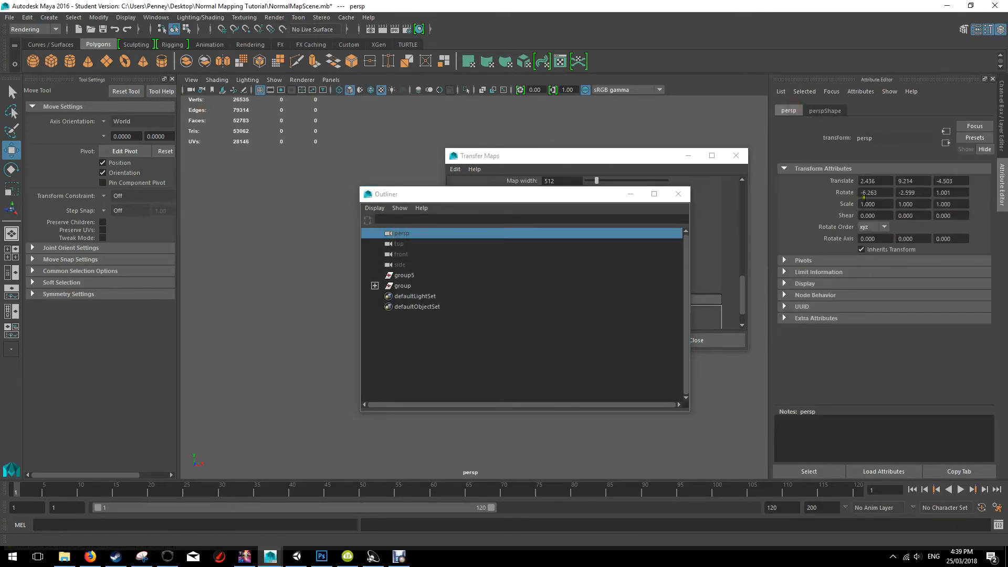
Set the persp camera's translate and rotate values to 1 on all three axes
drag(882, 180, 848, 183)
text(1)
drag(918, 182, 877, 181)
text(1)
text(1)
drag(946, 181, 838, 195)
text(1)
drag(918, 192, 880, 195)
text(1)
drag(951, 192, 947, 192)
text(1)
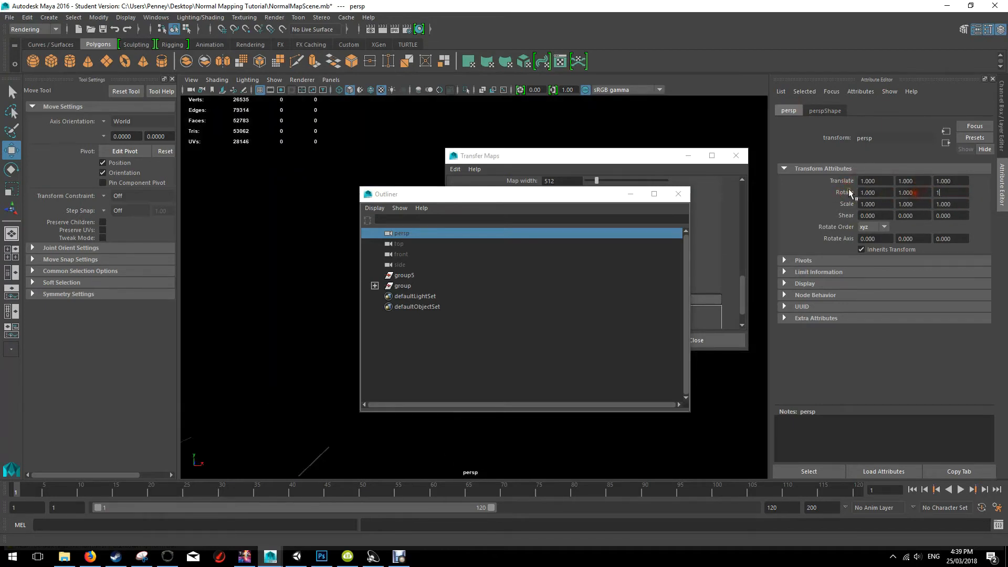
Select and frame the high-resolution bust, and close the Outliner and Transfer Maps windows
click(306, 246)
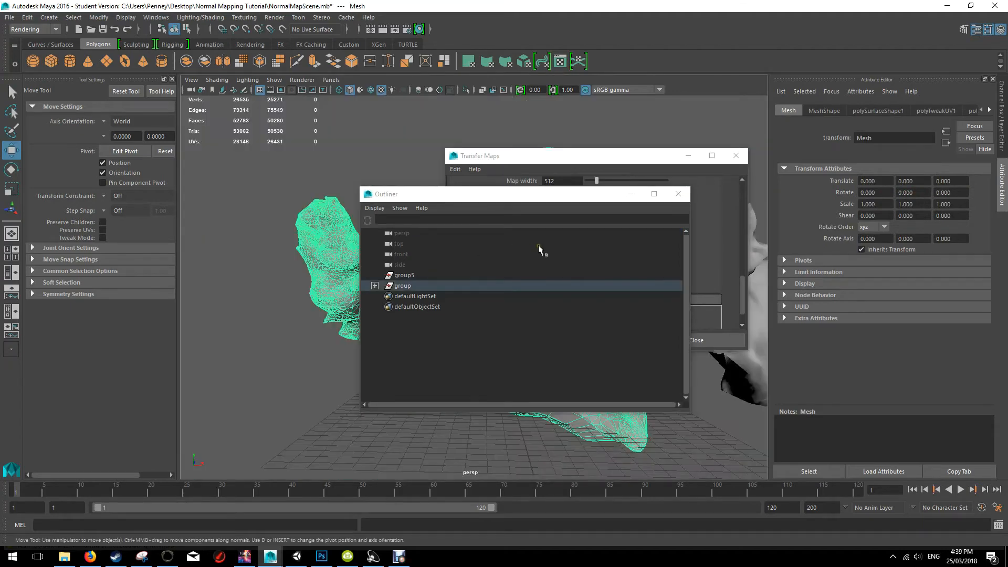
click(677, 193)
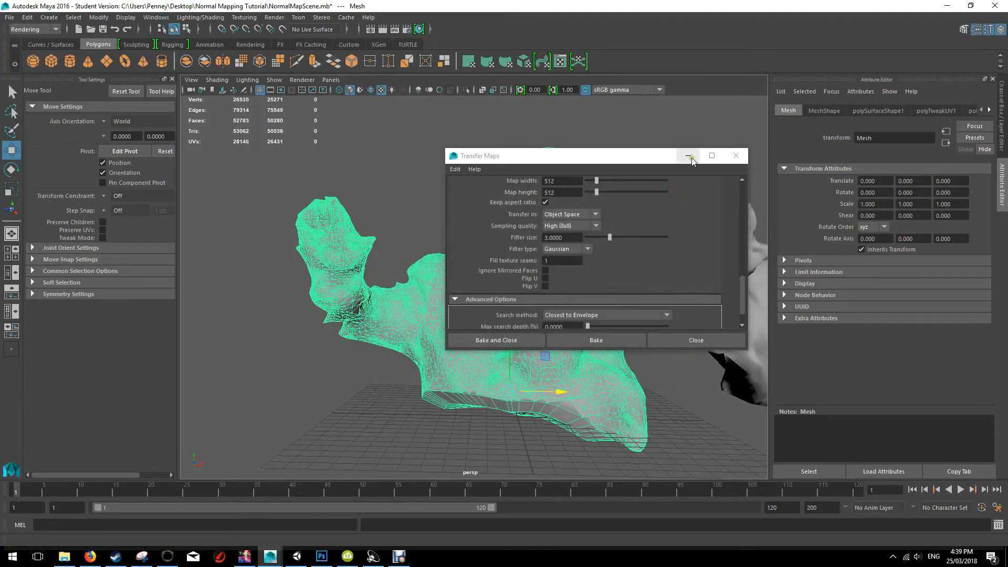
click(735, 155)
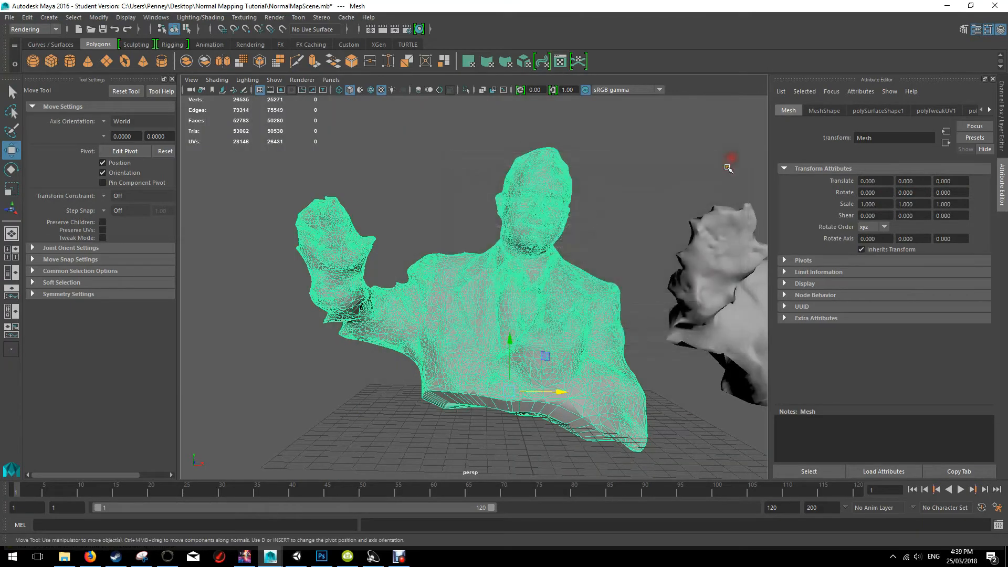
Move the reduced bust back along X onto the high-resolution bust, at about 0.03 units
click(694, 282)
scroll(662, 283, down, 5)
scroll(636, 285, up, 3)
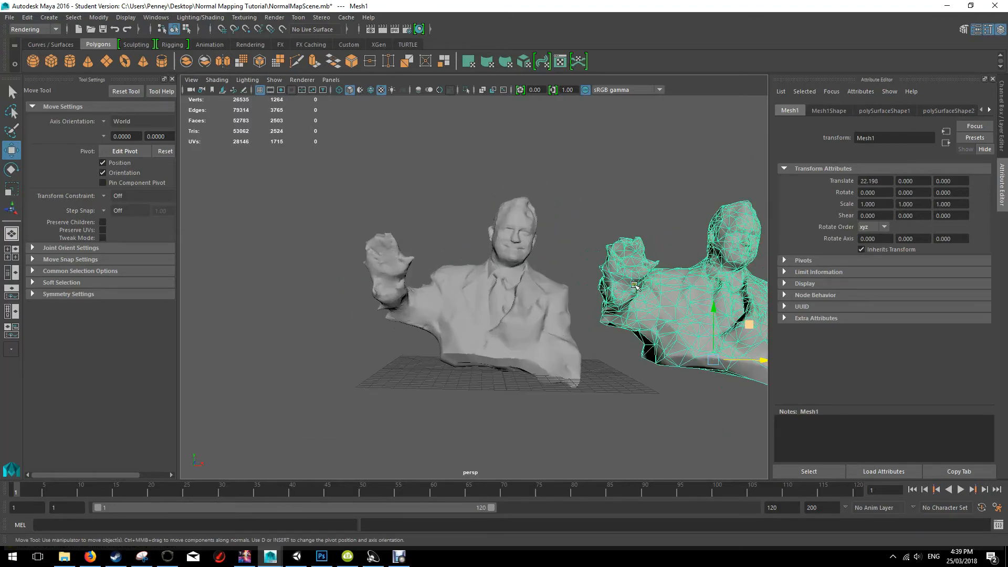
click(528, 295)
click(698, 297)
drag(758, 359, 549, 360)
Export the selected reduced bust as an FBX named Dude into Tutorial Project's Assets/Normal Mapping Tutorial folder
click(9, 17)
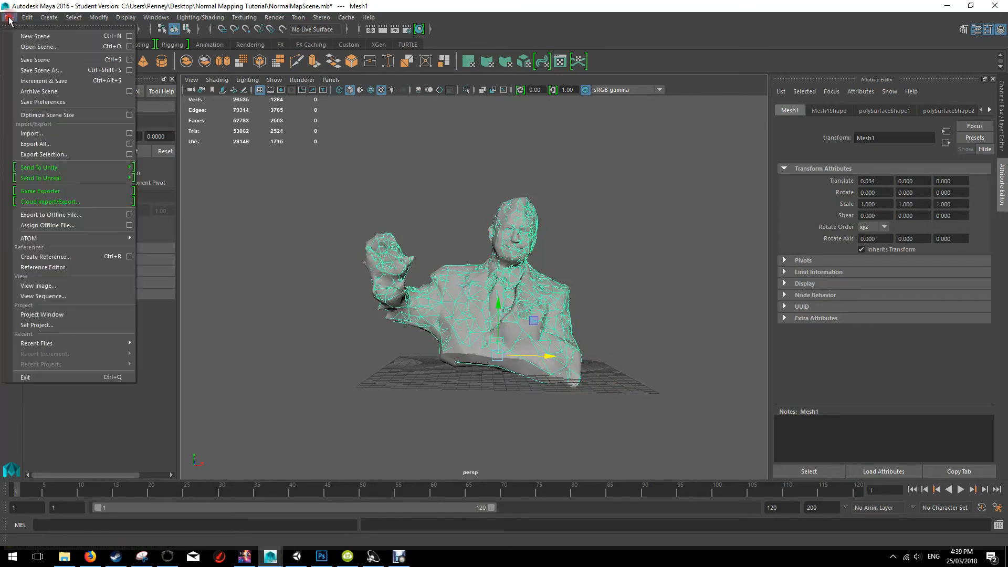
click(129, 154)
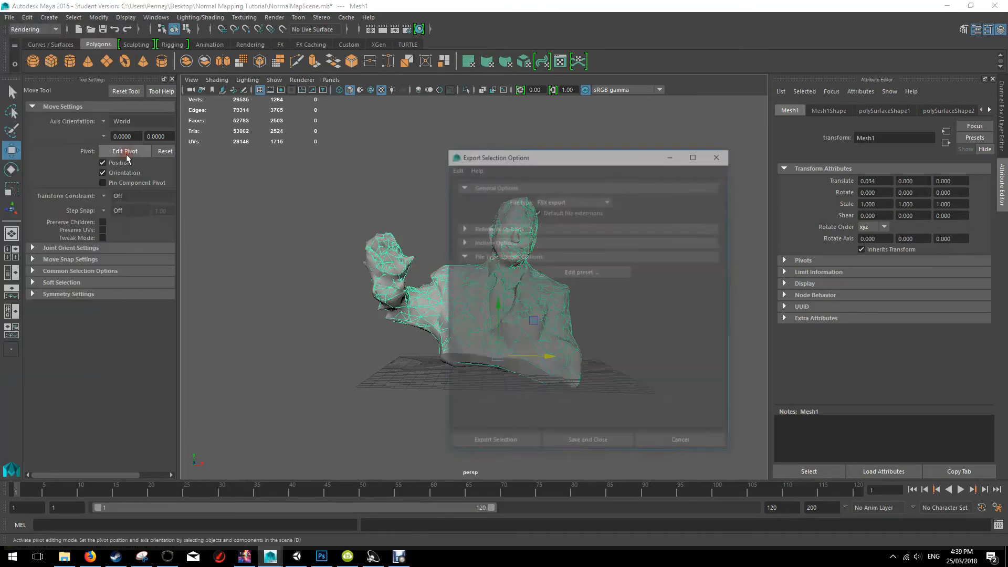
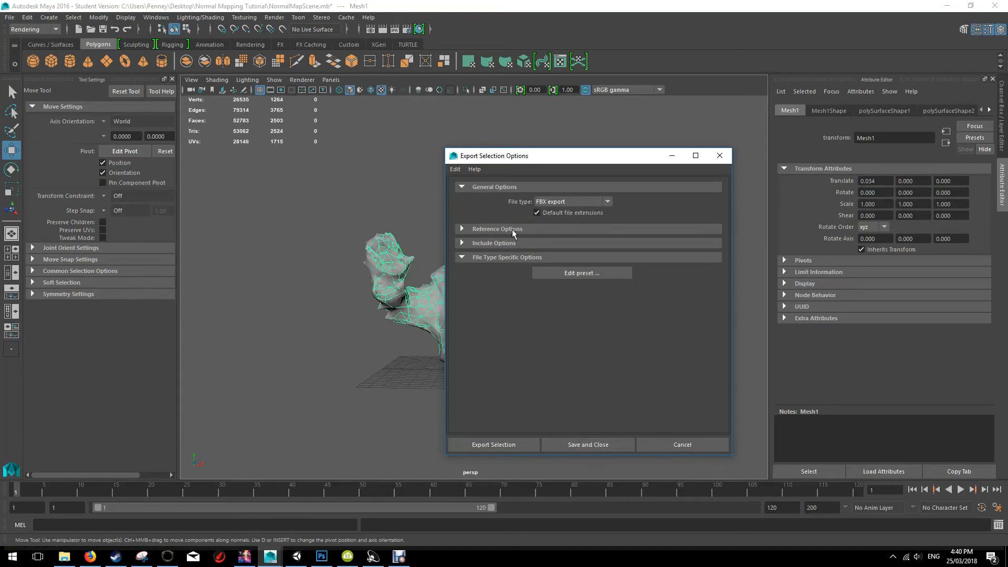
click(493, 445)
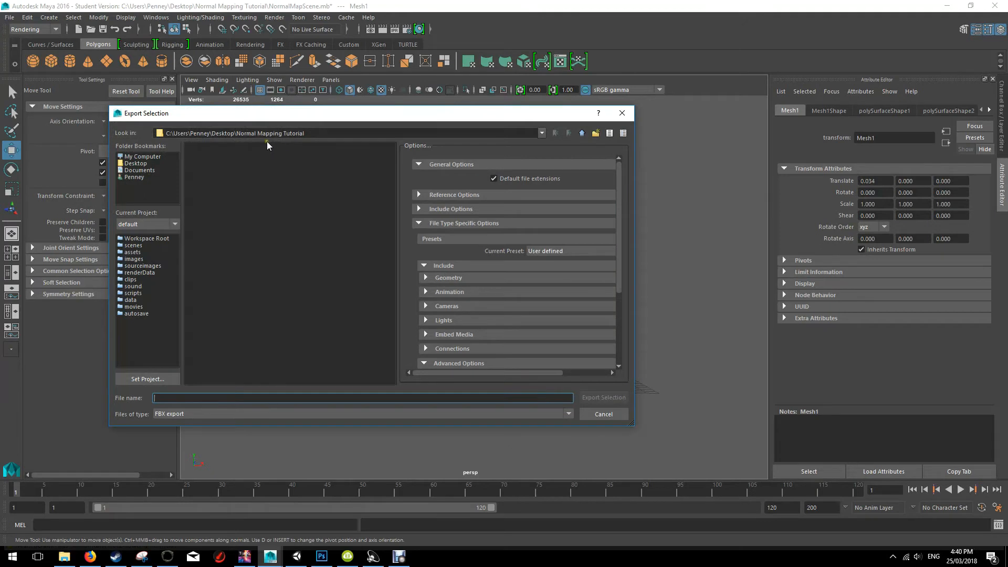
click(135, 165)
double_click(219, 209)
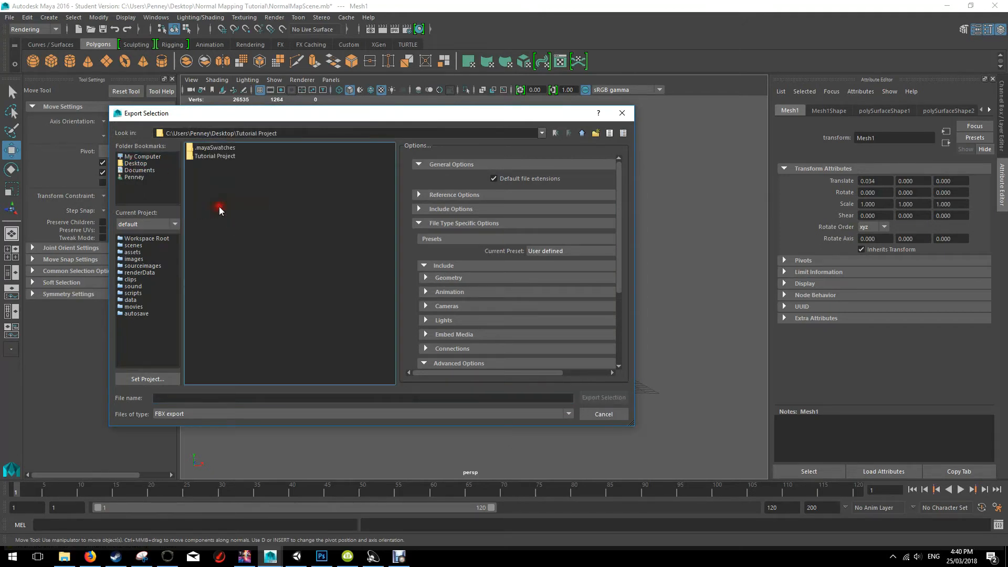
double_click(213, 156)
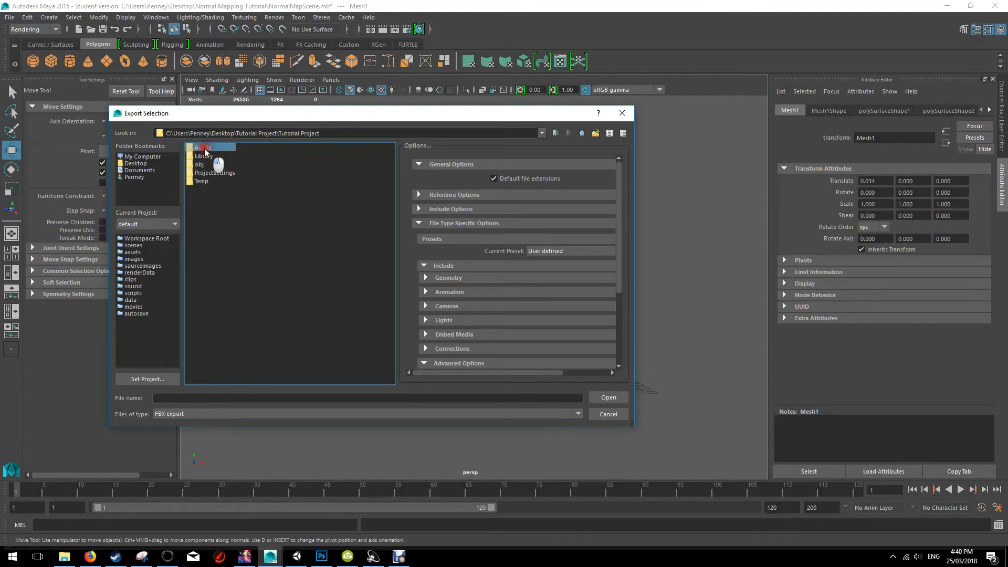
double_click(214, 148)
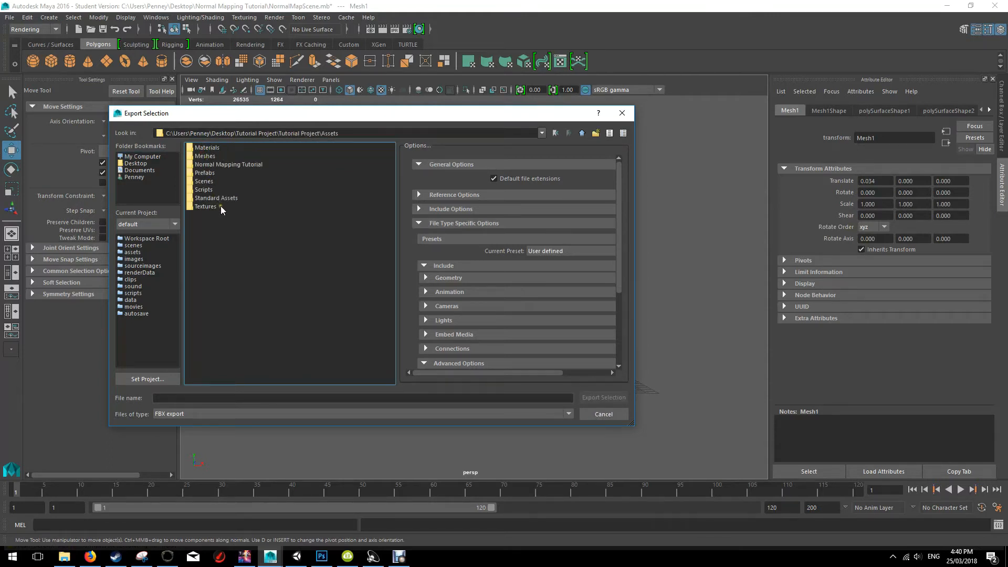
double_click(227, 164)
click(217, 399)
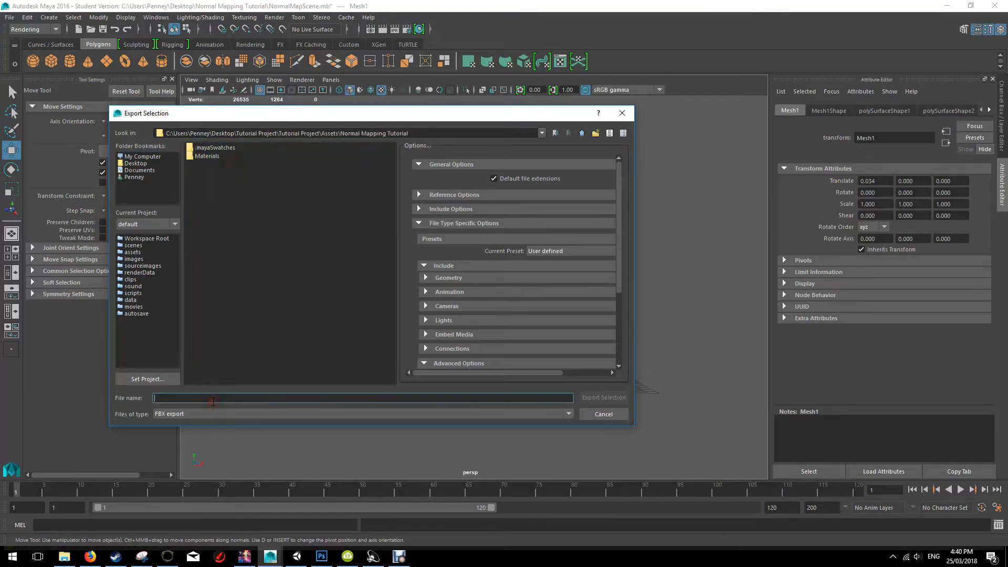
text(Du)
key(Return)
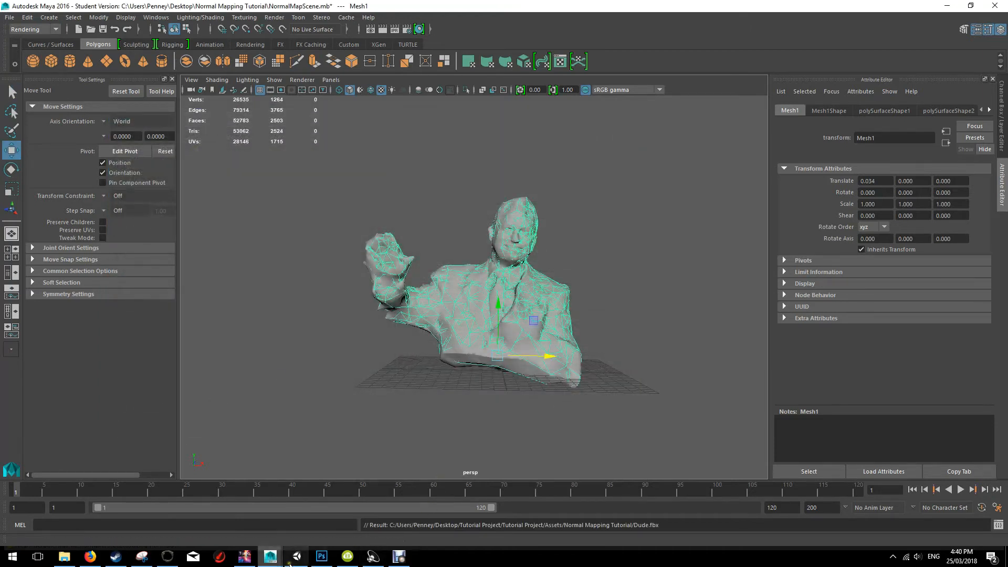
Switch to Unity and add the Dude model from the Normal Mapping Tutorial assets folder to the scene hierarchy
click(296, 556)
scroll(414, 224, down, 3)
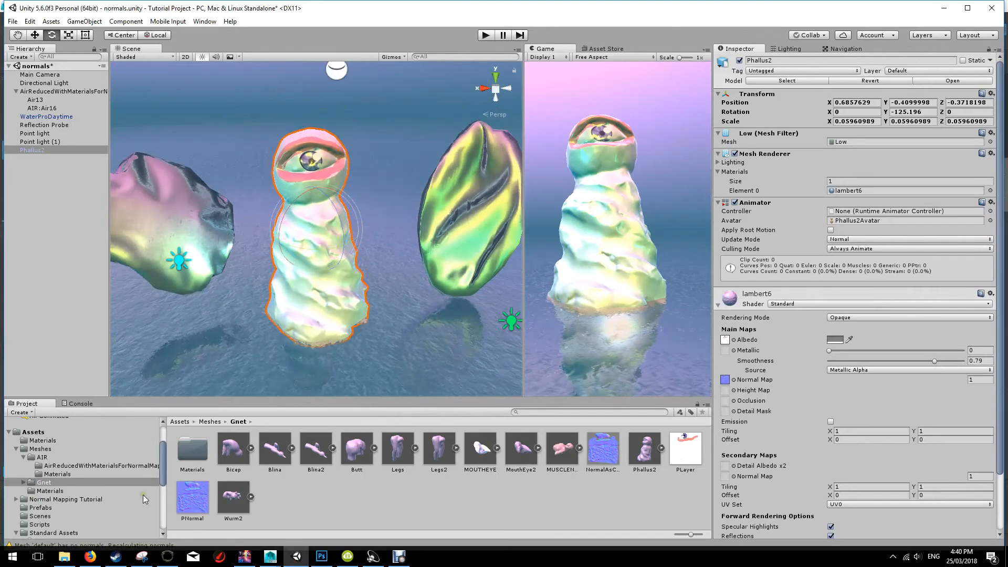
click(33, 431)
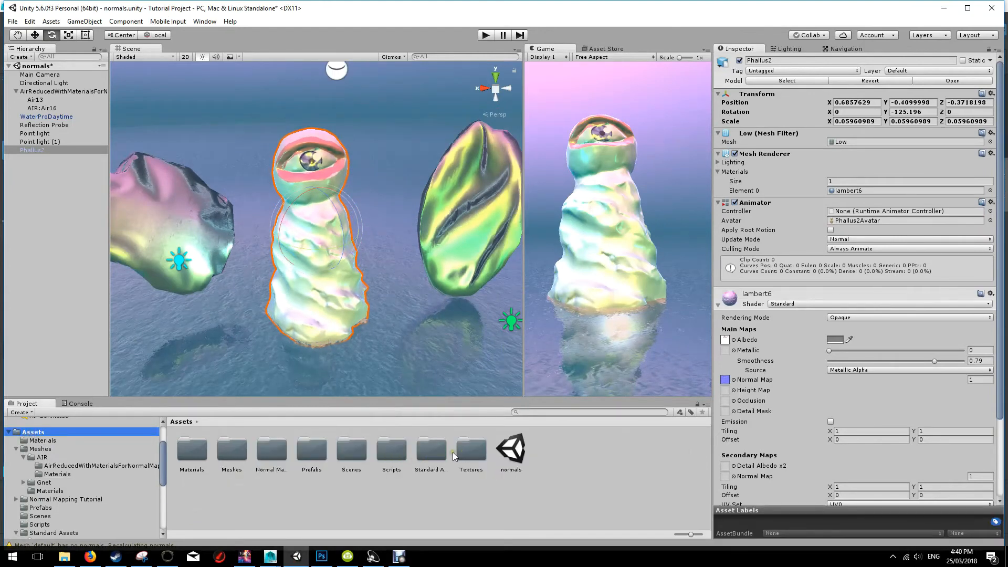
double_click(274, 451)
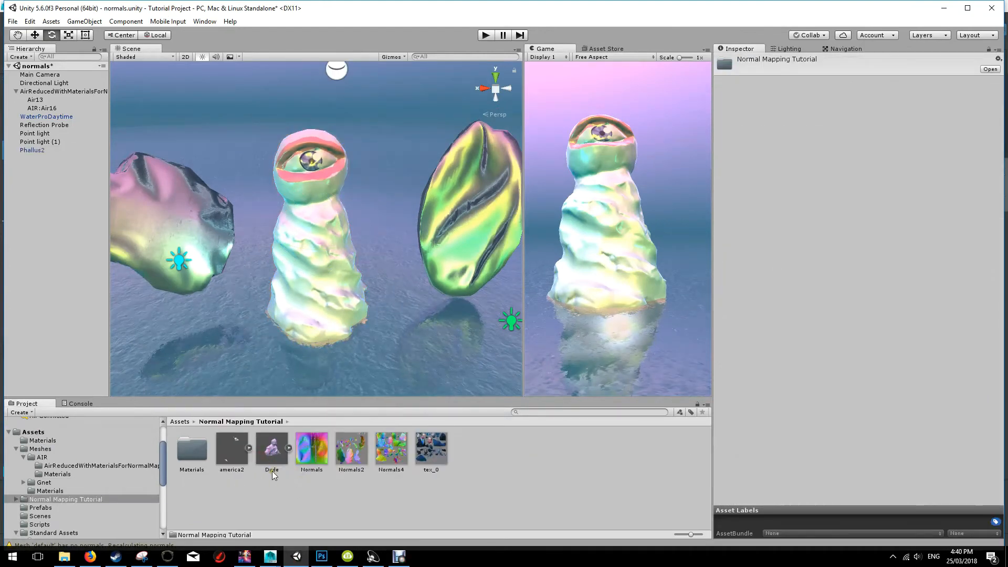
drag(270, 453, 67, 252)
key(f)
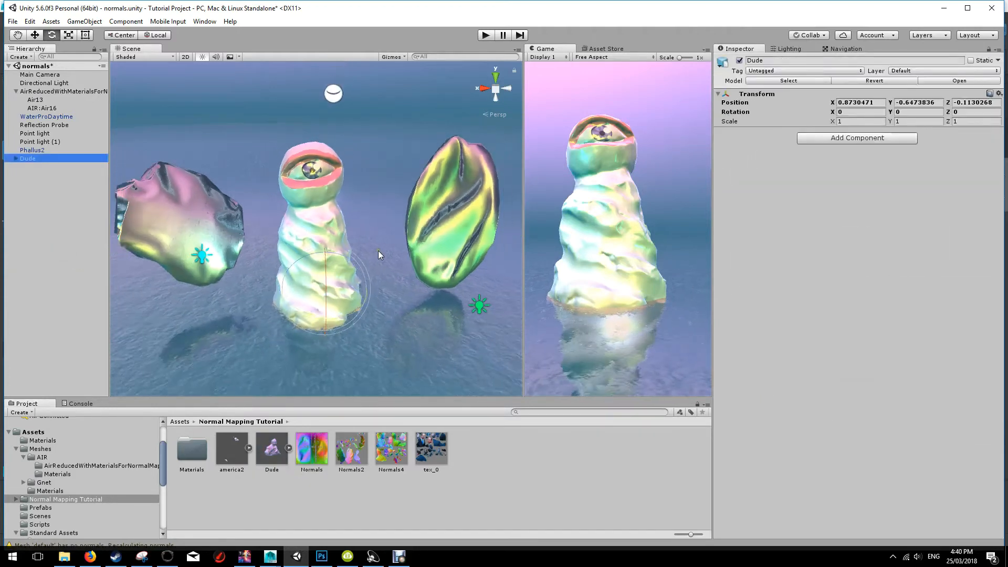
Set the Dude model's import scale factor to 100 and apply it
click(272, 449)
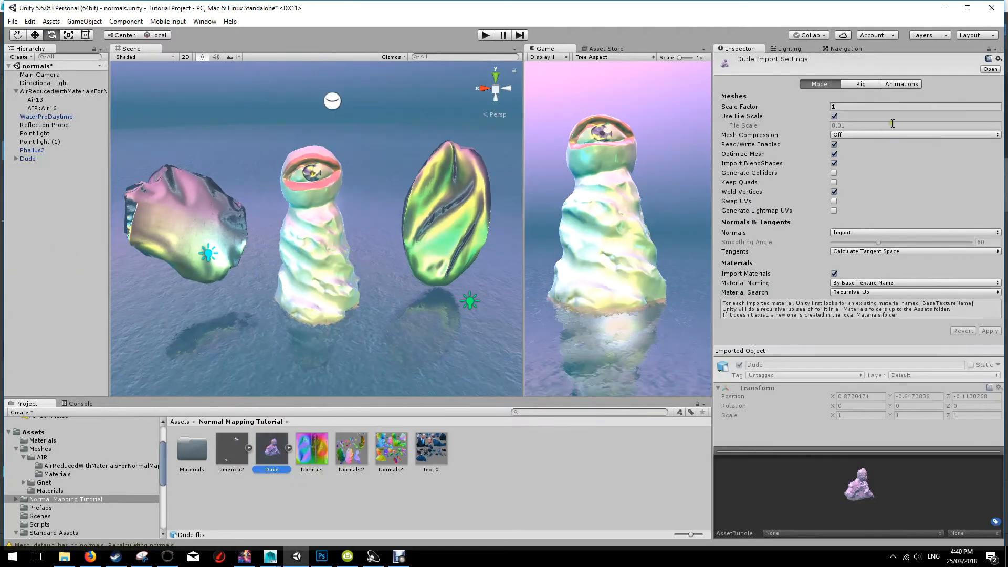
click(868, 105)
text(100)
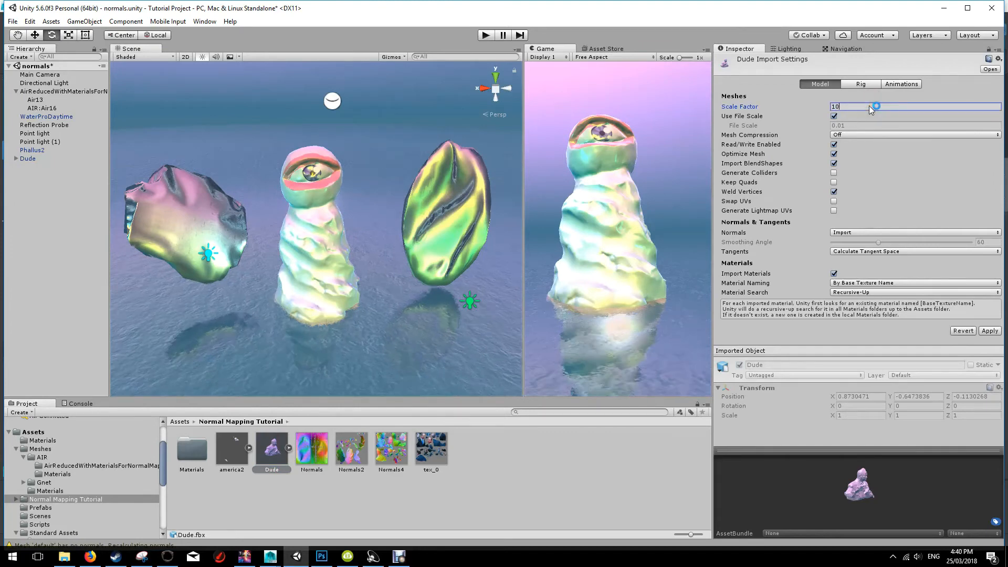
click(988, 331)
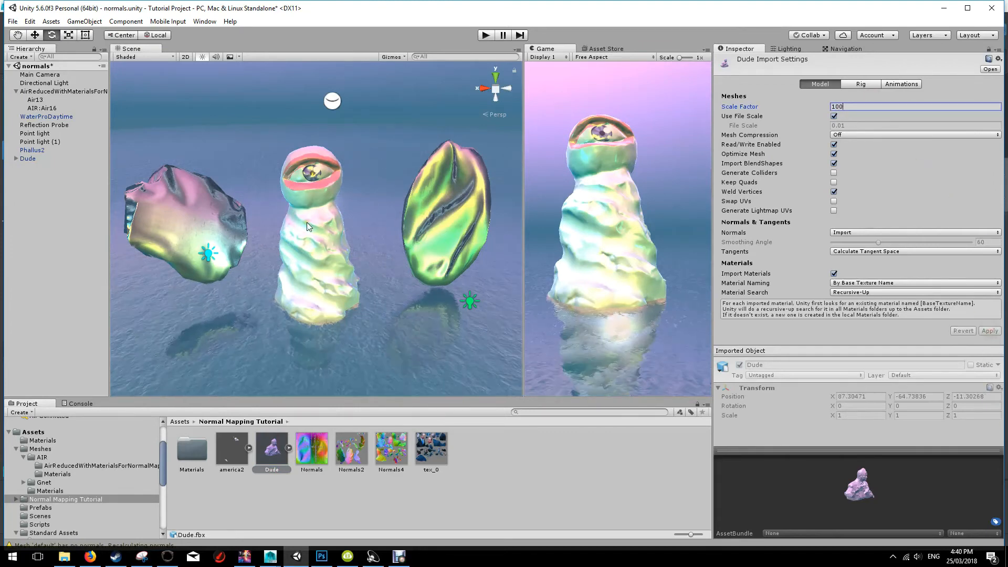
Select the Dude object in the scene and set its position to 0 on X, Y and Z
click(25, 157)
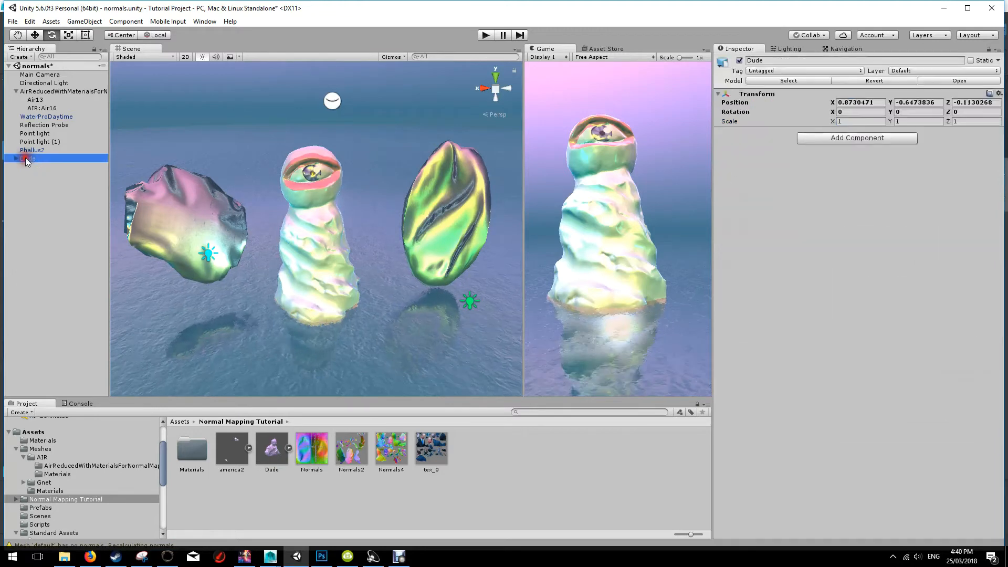
key(f)
alt+scroll(370, 252, down, 3)
alt+scroll(370, 251, up, 10)
alt+drag(396, 216, 367, 223)
click(869, 102)
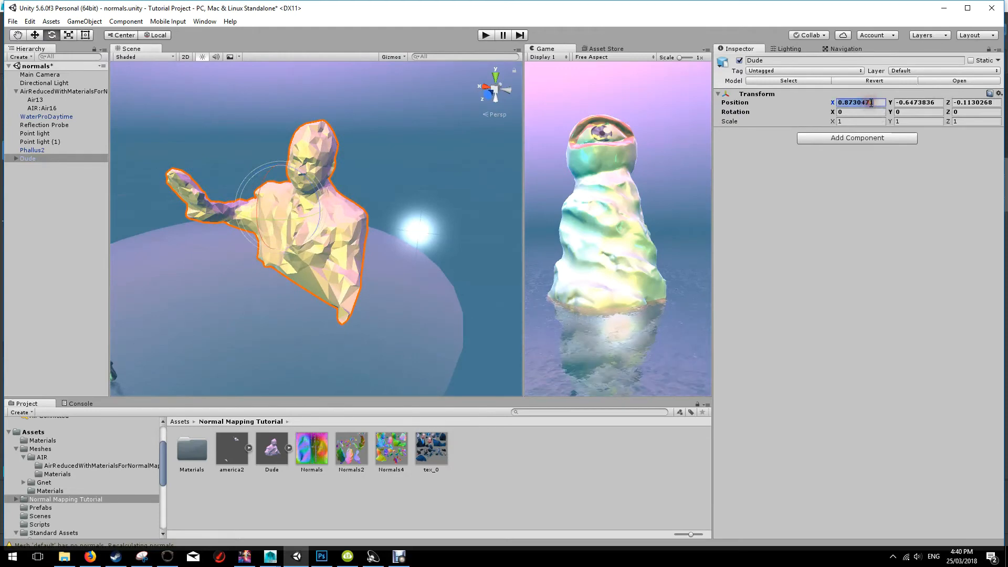
text(0)
click(922, 96)
click(783, 93)
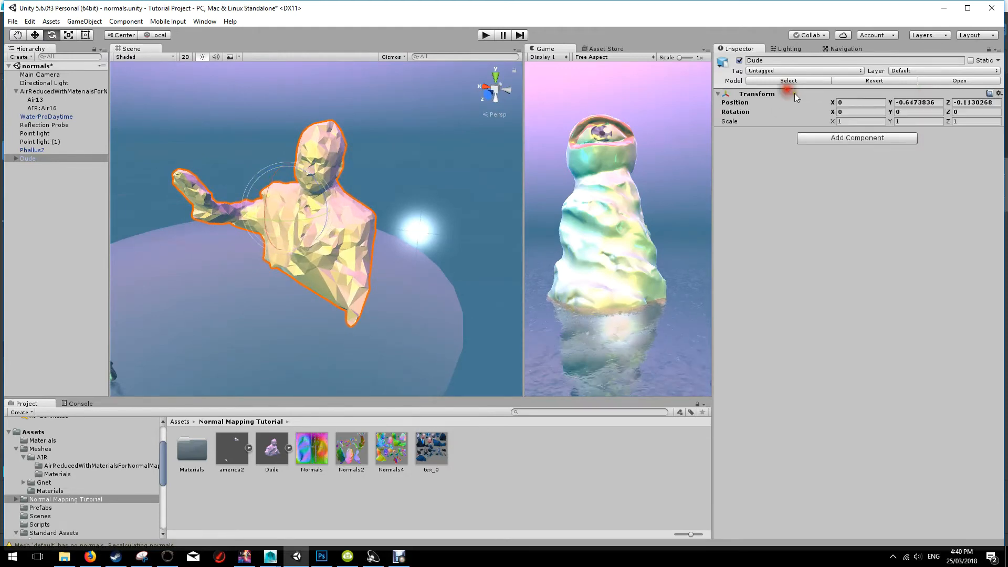
click(919, 102)
text(0)
click(977, 103)
text(0)
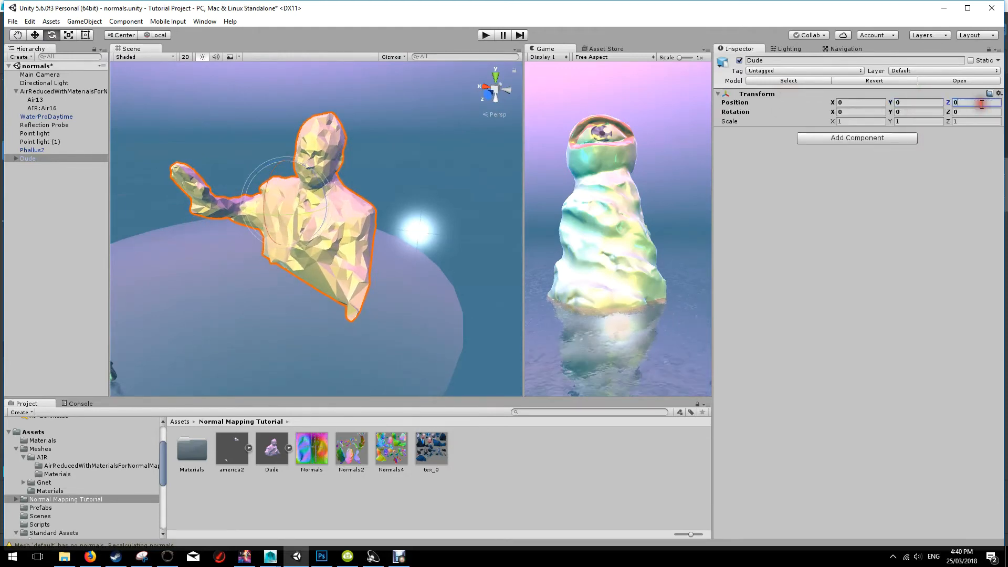
Move the Dude bust along the X axis to about 65.5, towards the group of small models
click(61, 205)
scroll(348, 267, down, 5)
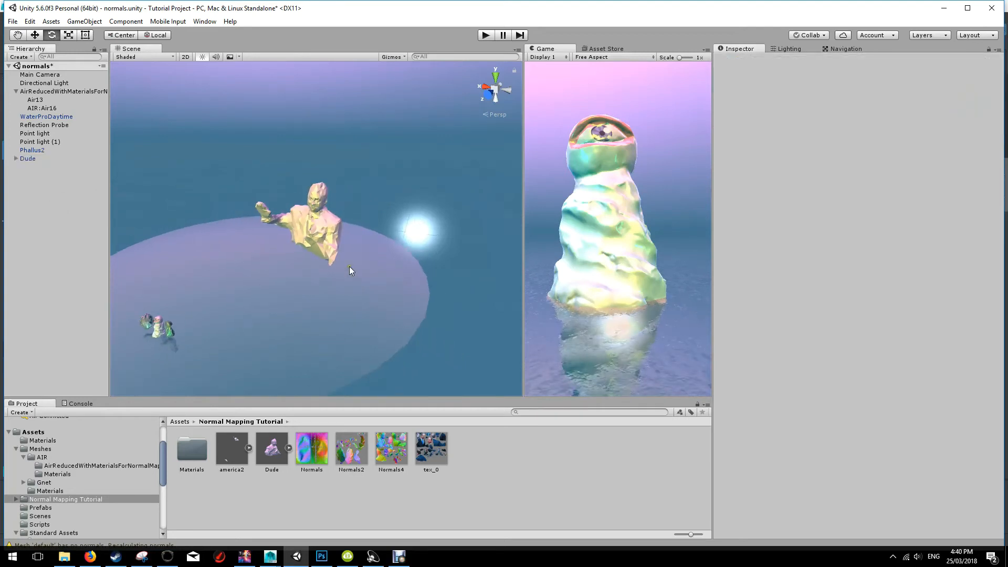
click(327, 237)
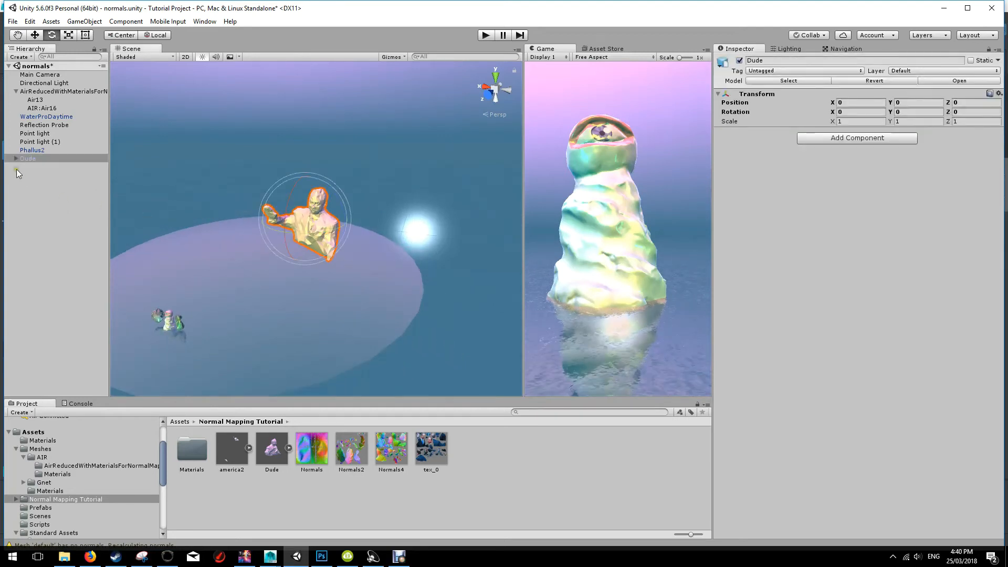
click(33, 158)
alt+drag(443, 201, 207, 341)
key(e)
click(42, 150)
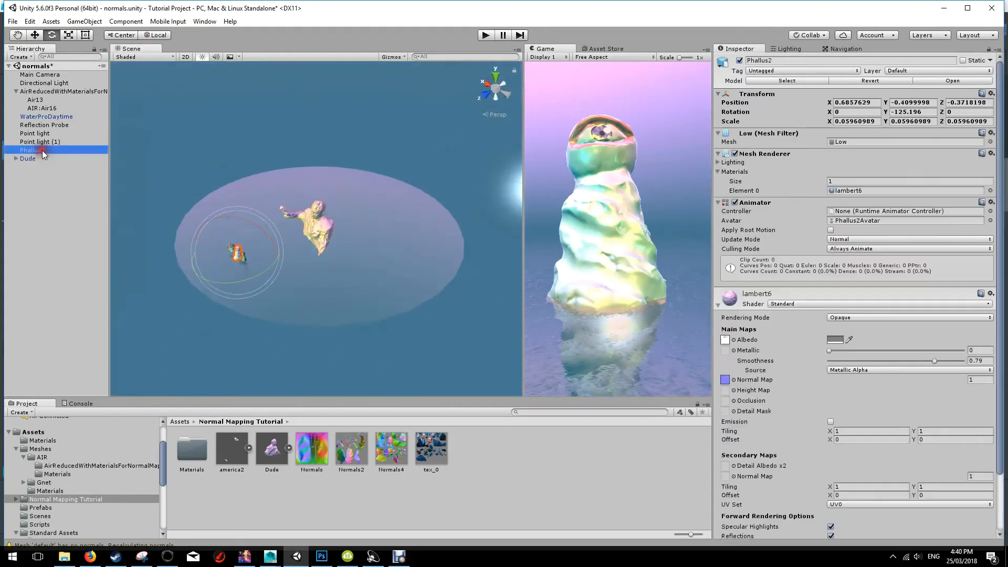
click(36, 160)
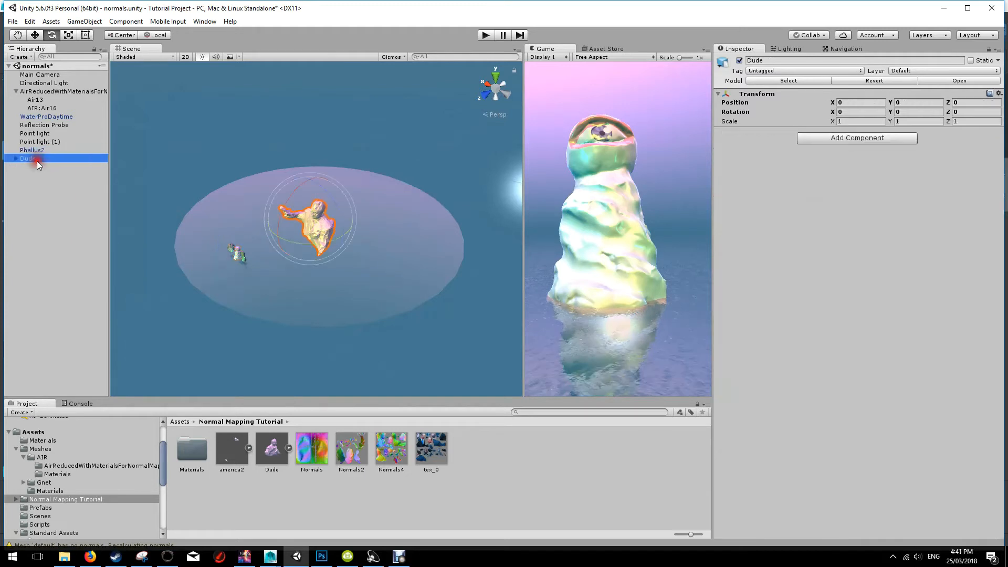
alt+drag(378, 158, 491, 196)
key(w)
drag(286, 232, 93, 245)
Place the Dude bust just above the three small models, at about X 86.3, Y -54.8, Z -16.9
key(q)
middle_drag(240, 236, 499, 147)
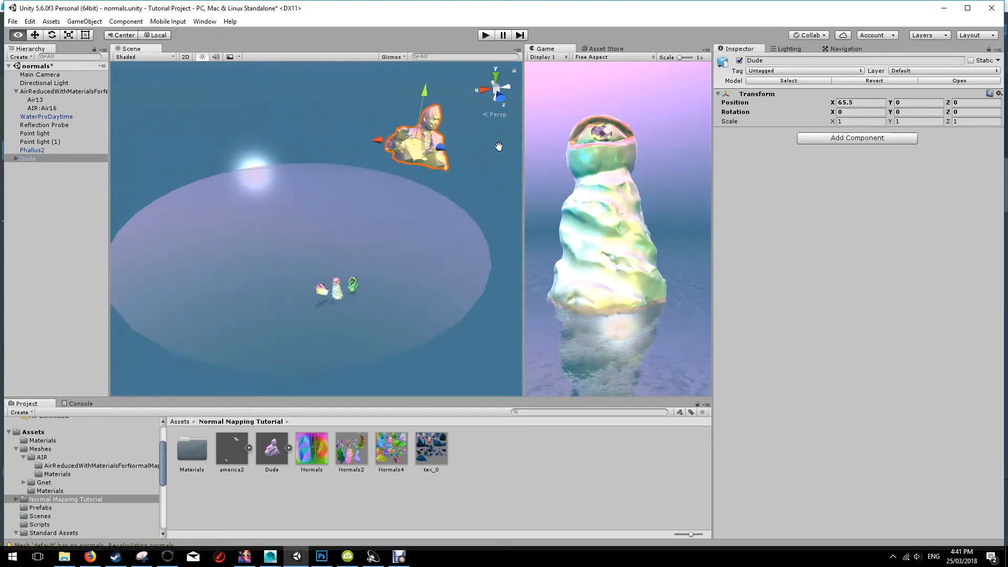
drag(423, 91, 342, 324)
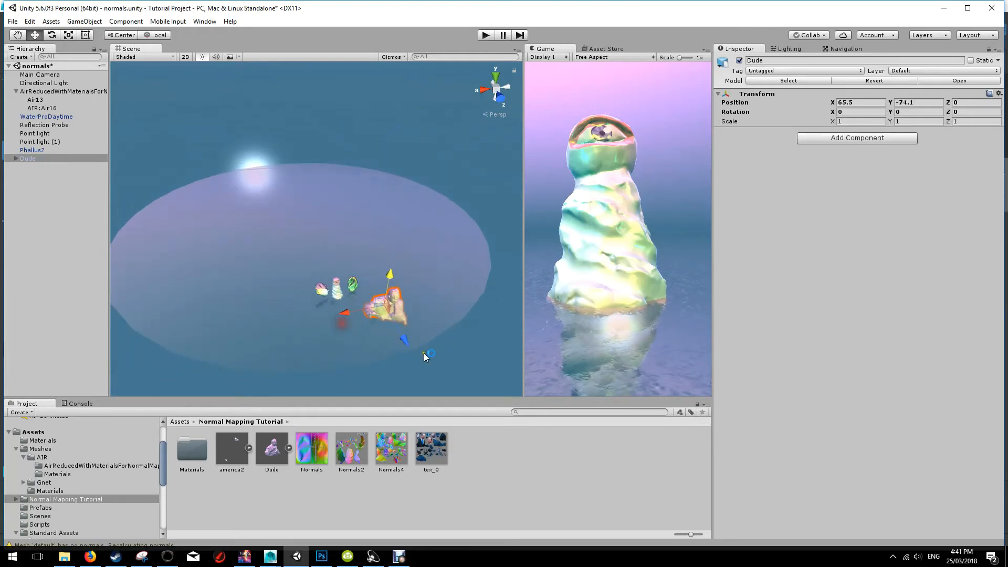
drag(418, 350, 293, 296)
drag(329, 254, 329, 229)
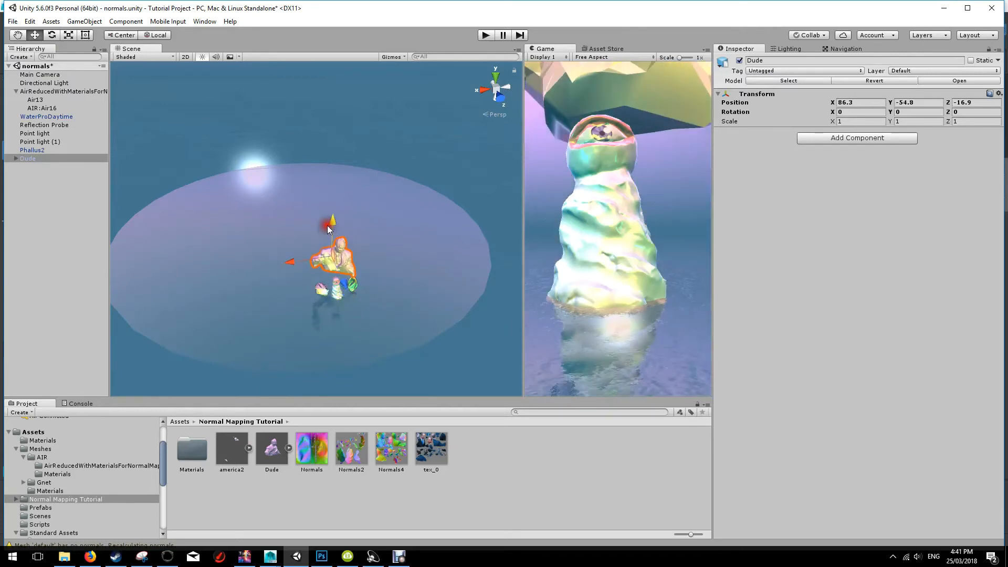
Assign the Normals4 texture as the normal map of Mesh1's lambert30 material and fix its import type to normal map
key(f)
key(w)
right_drag(423, 229, 81, 292)
alt+drag(340, 276, 402, 270)
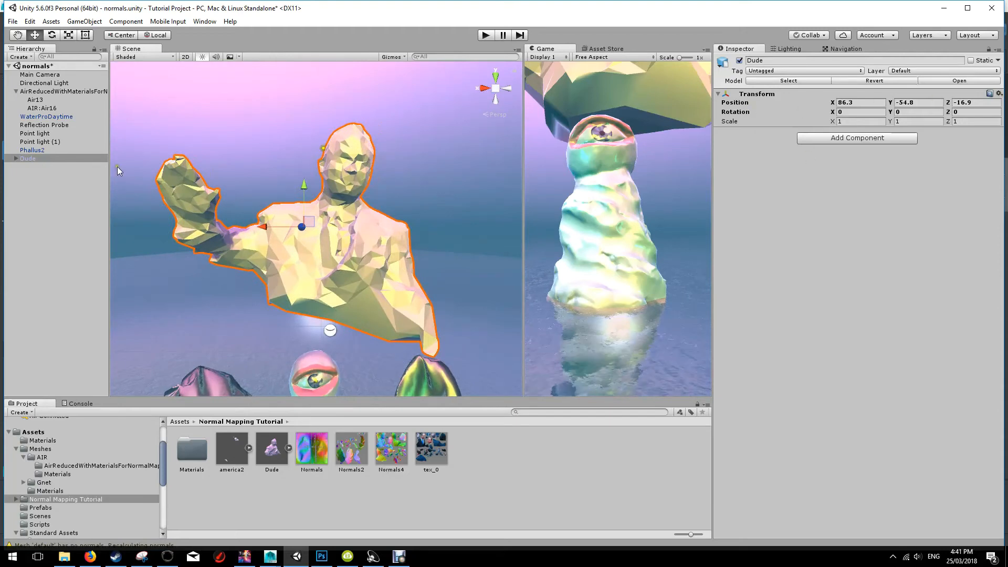
click(39, 167)
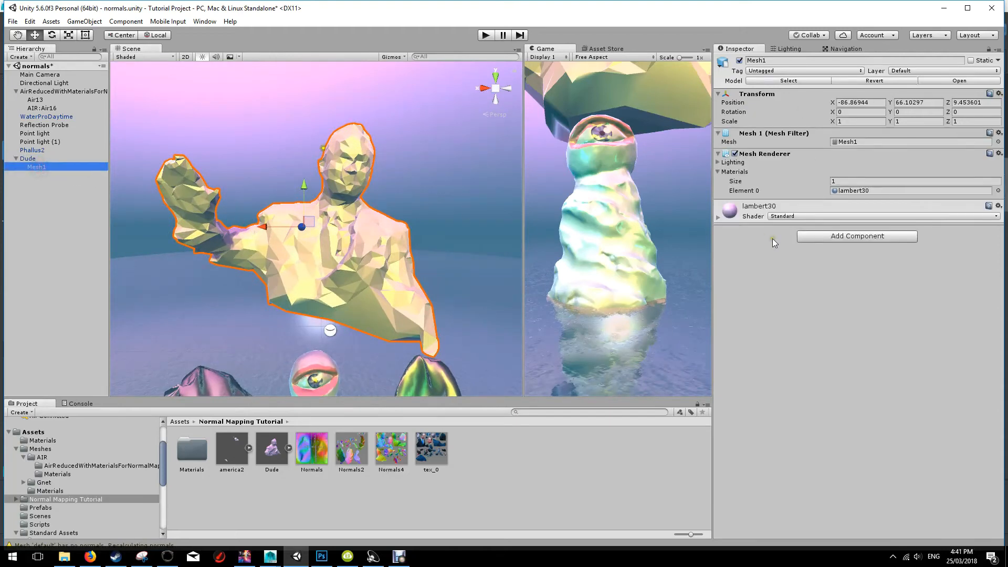
click(718, 218)
mouse_move(384, 448)
mouse_down()
mouse_move(664, 342)
mouse_move(725, 292)
mouse_up()
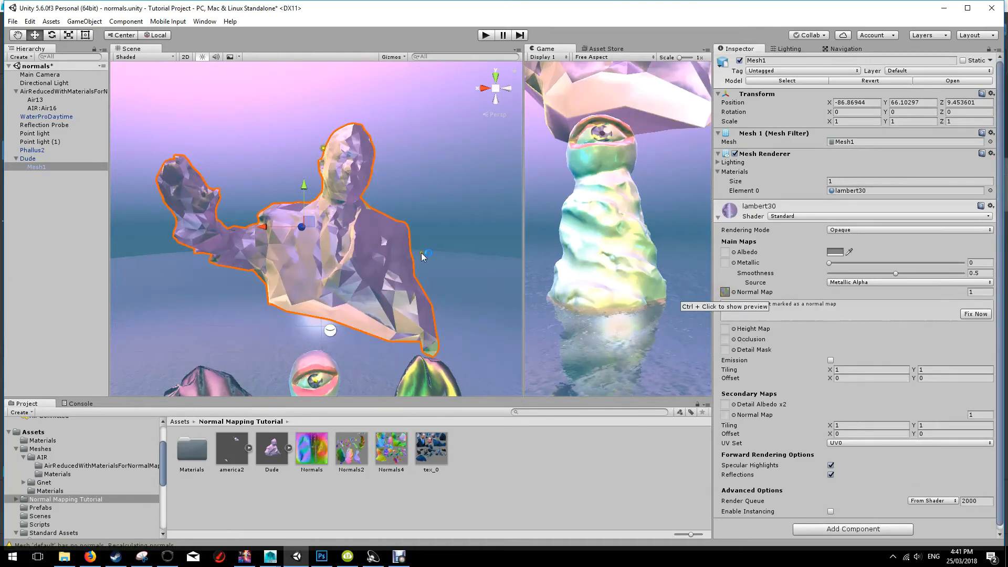
click(976, 314)
Set the Dude model's import normals to Calculate with a smoothing angle of 180 and apply
mouse_move(294, 221)
alt+mouse_down()
mouse_move(183, 213)
mouse_move(187, 239)
mouse_move(418, 175)
mouse_move(443, 277)
alt+mouse_up()
scroll(417, 175, up, 3)
scroll(444, 276, down, 5)
scroll(376, 214, up, 2)
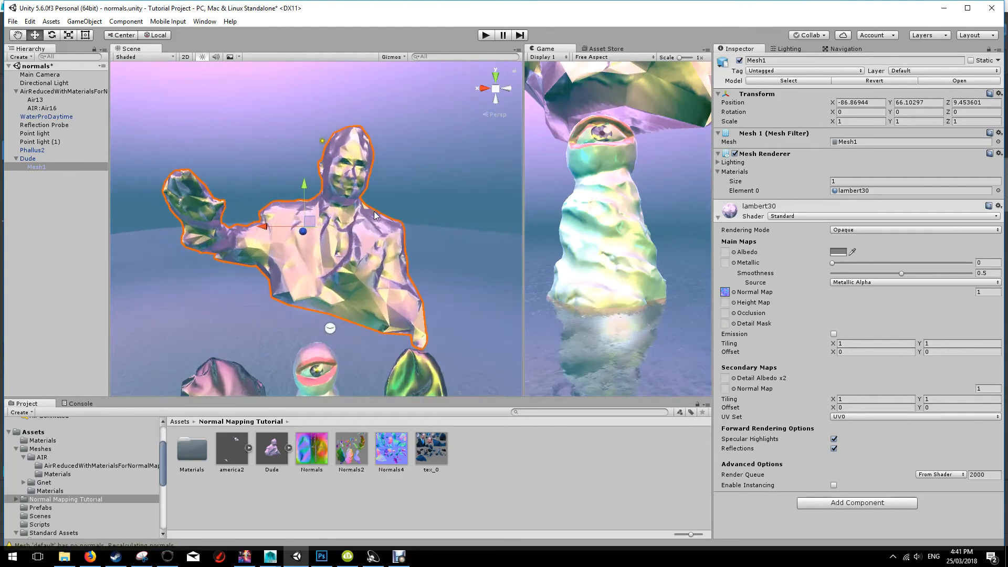
scroll(376, 214, up, 3)
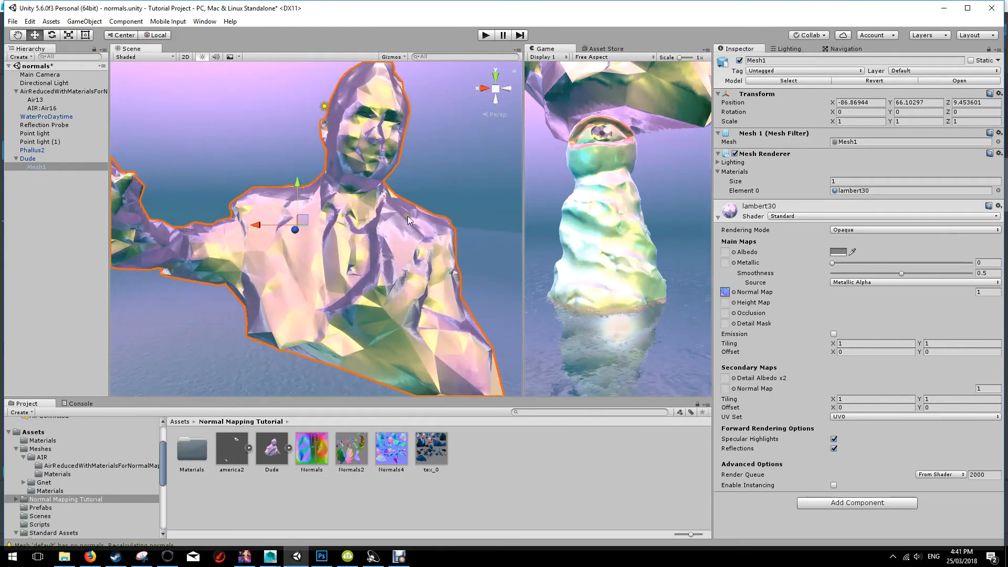
click(276, 448)
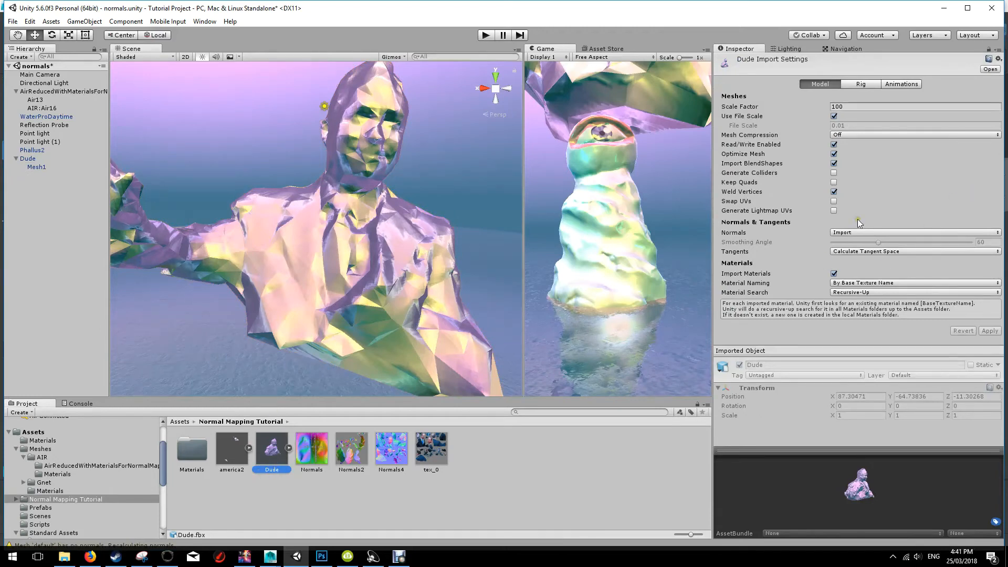
click(850, 234)
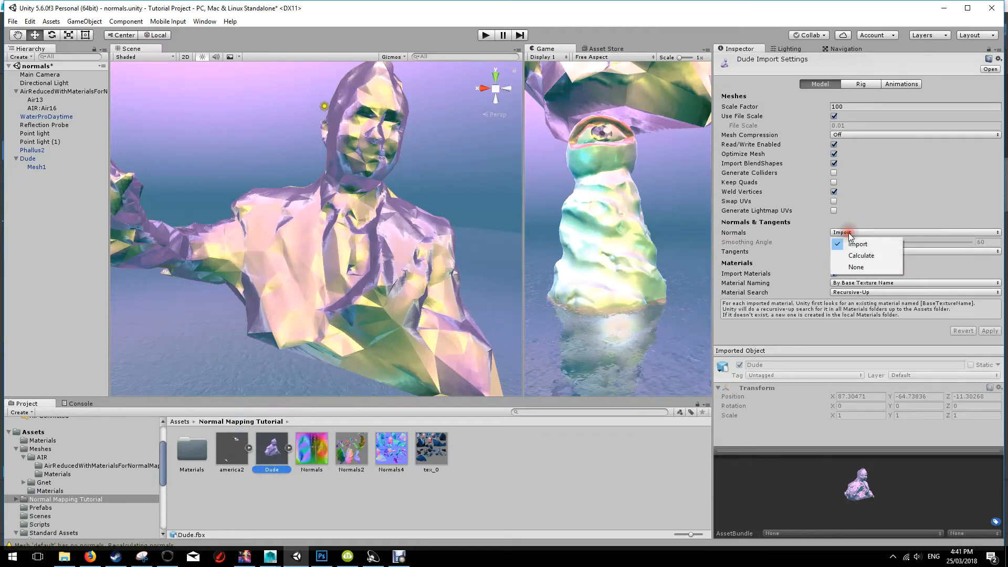
click(863, 256)
drag(881, 244, 990, 240)
click(994, 331)
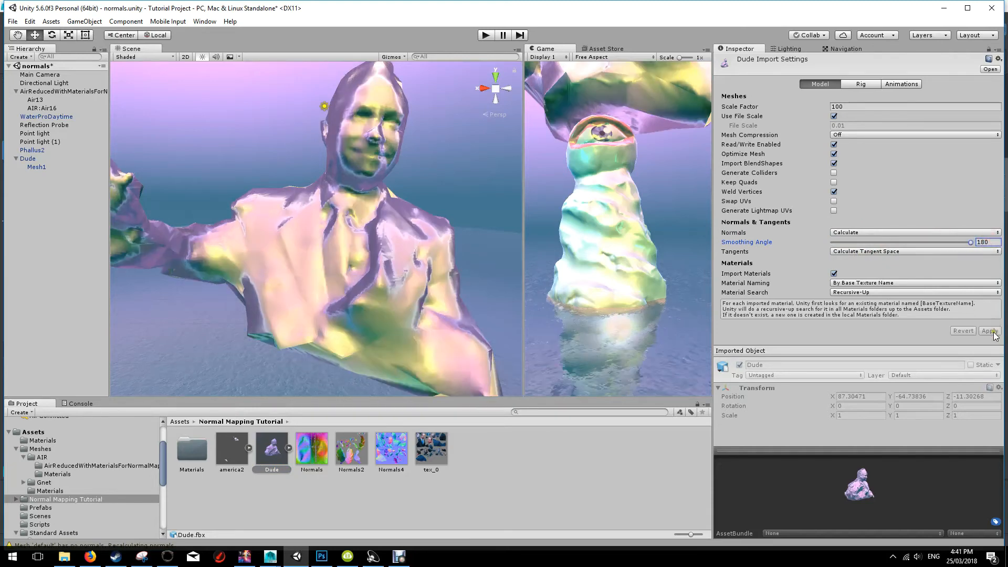
Set the tangents in the Dude model's import settings to None and apply
click(879, 252)
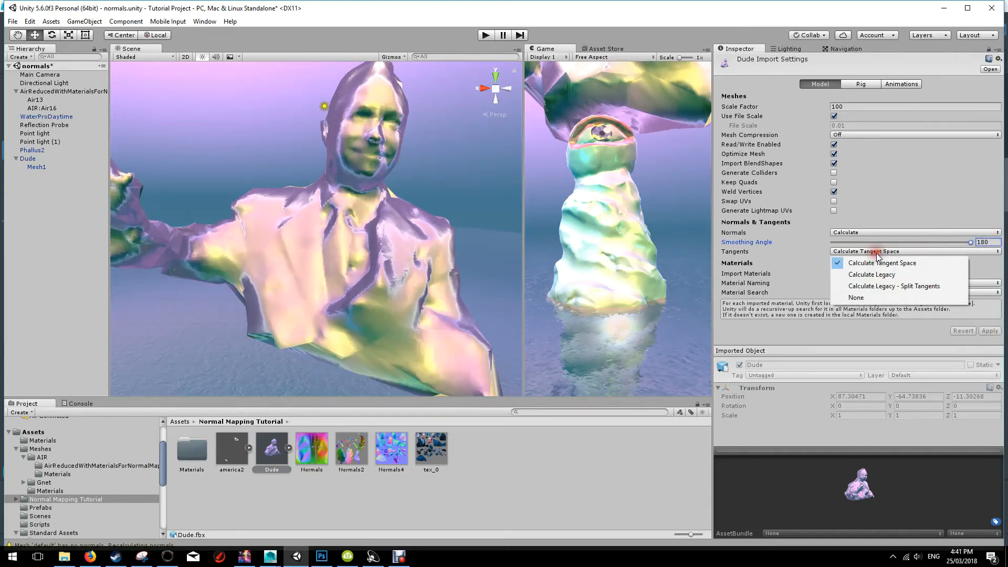
click(873, 297)
click(989, 331)
alt+drag(456, 221, 380, 227)
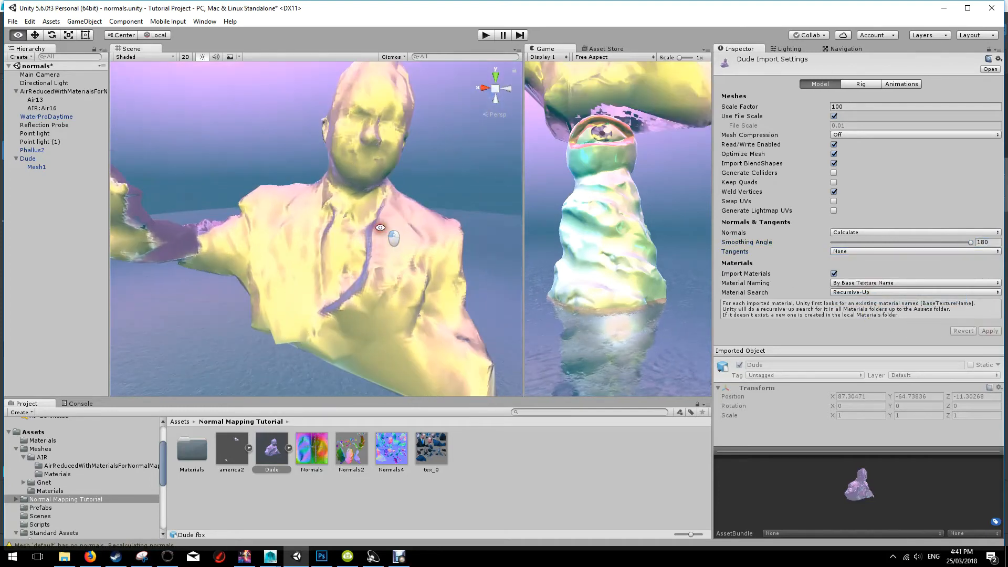
Switch the Dude model's import normals to Import and apply, with its tangents also on Import
drag(970, 244, 969, 243)
click(897, 232)
click(989, 331)
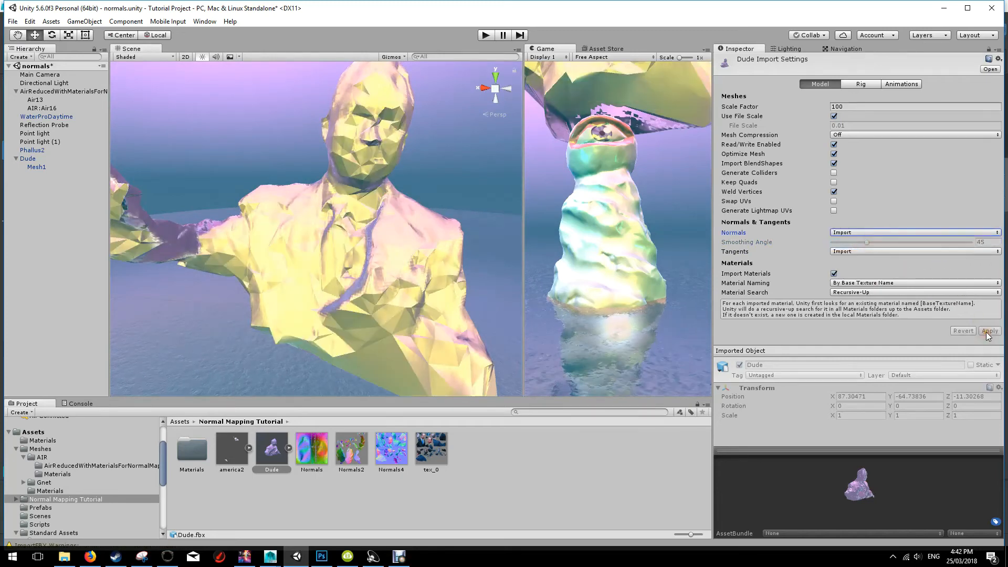
alt+drag(387, 168, 698, 195)
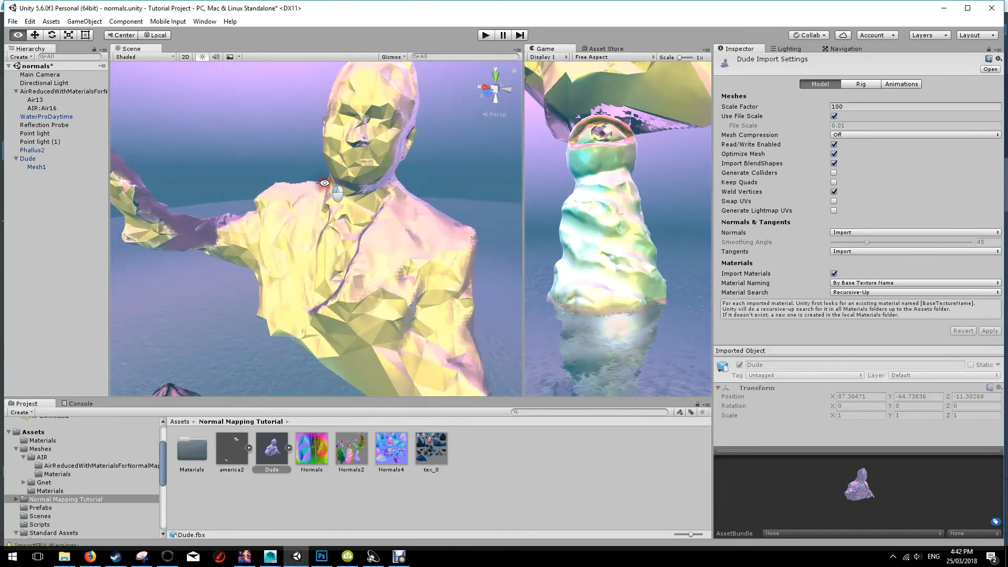
Keep the Dude model's normals on Import but set its tangents to None and apply
click(865, 251)
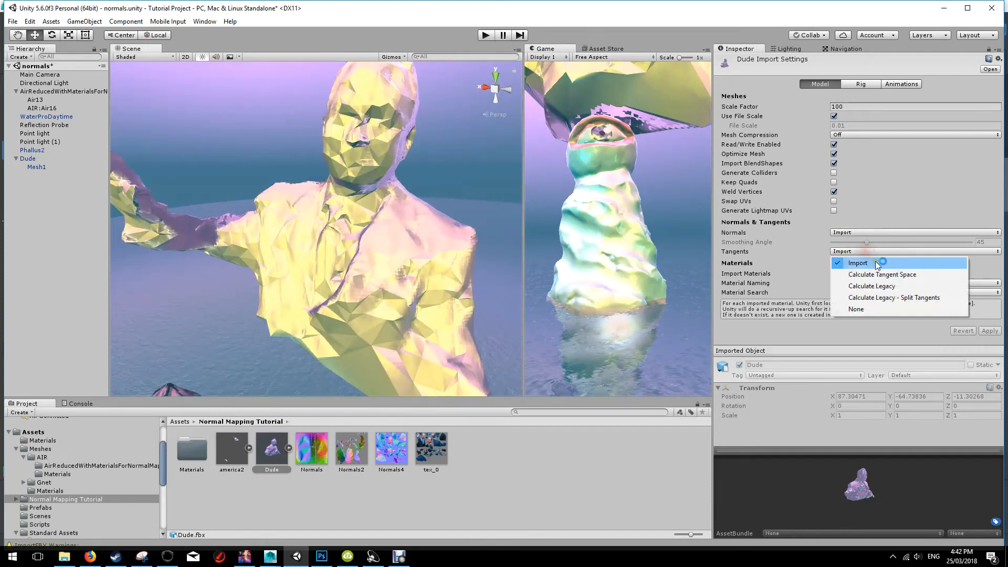
click(875, 309)
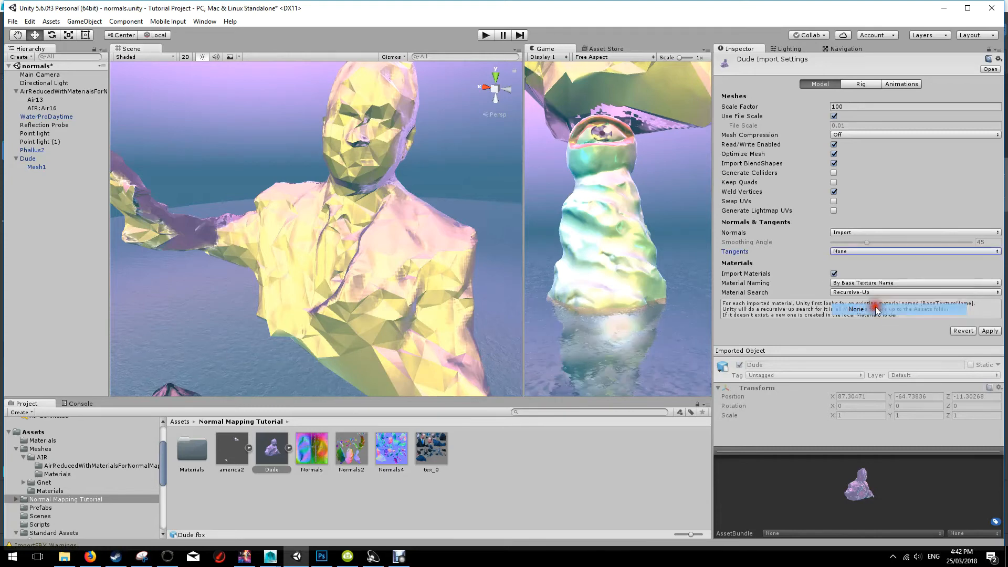
click(989, 331)
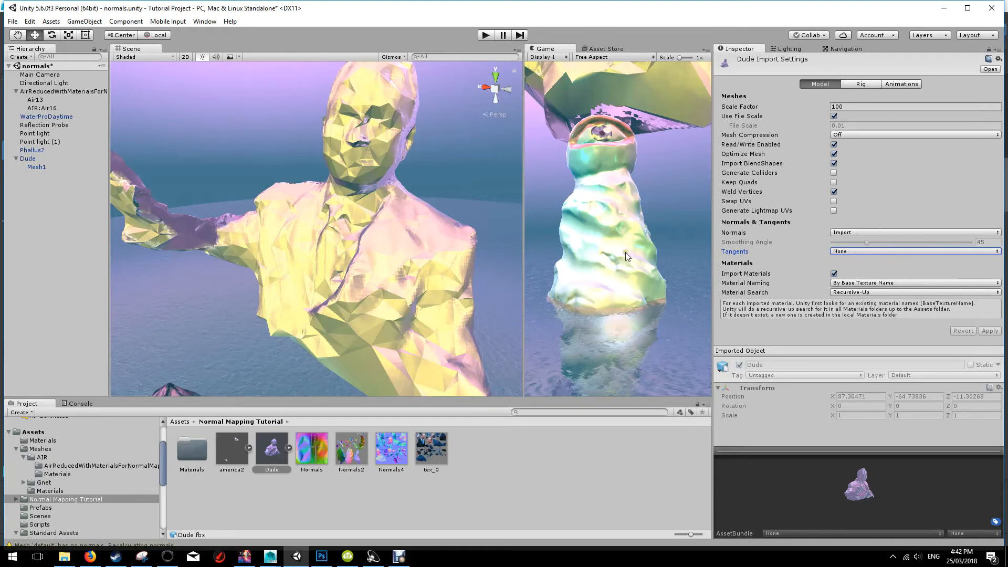
click(407, 263)
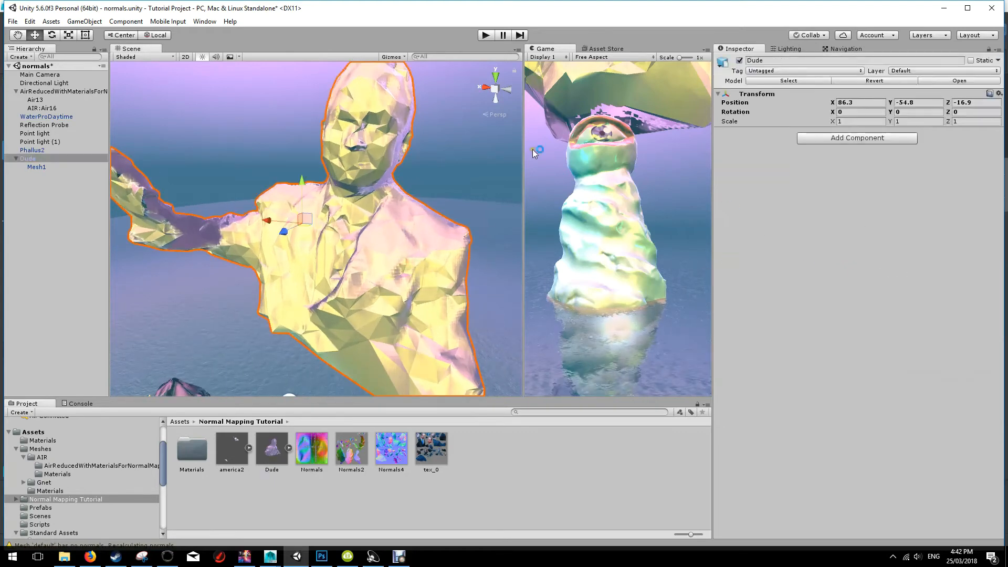
Set the Dude model's normals to Calculate with a smoothing angle of 180 and tangents None, and apply
click(291, 458)
click(865, 232)
click(872, 257)
drag(865, 243, 1001, 245)
click(974, 252)
click(863, 297)
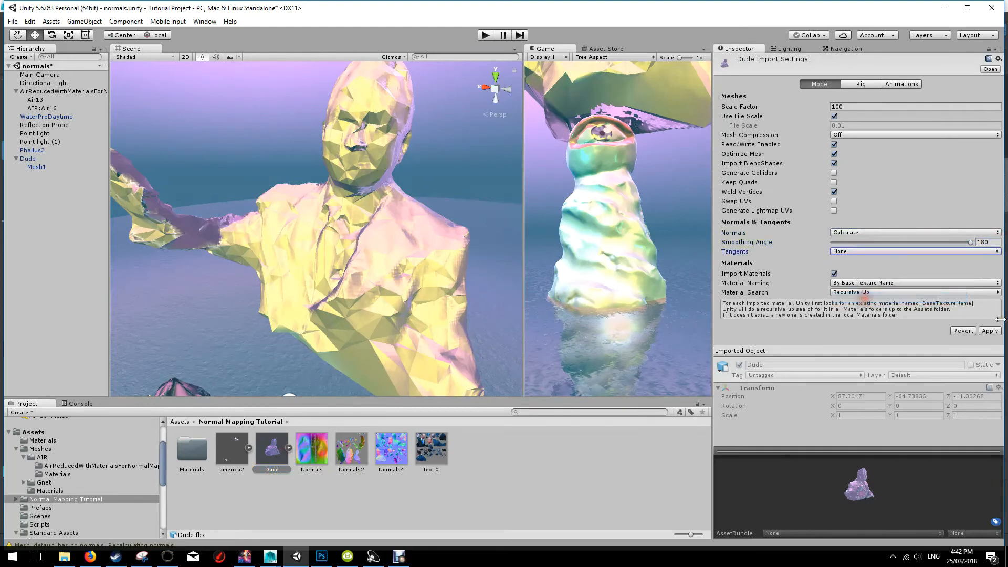
click(990, 331)
mouse_move(279, 200)
alt+mouse_down()
mouse_move(531, 181)
mouse_move(160, 167)
mouse_move(400, 181)
mouse_move(456, 145)
alt+mouse_up()
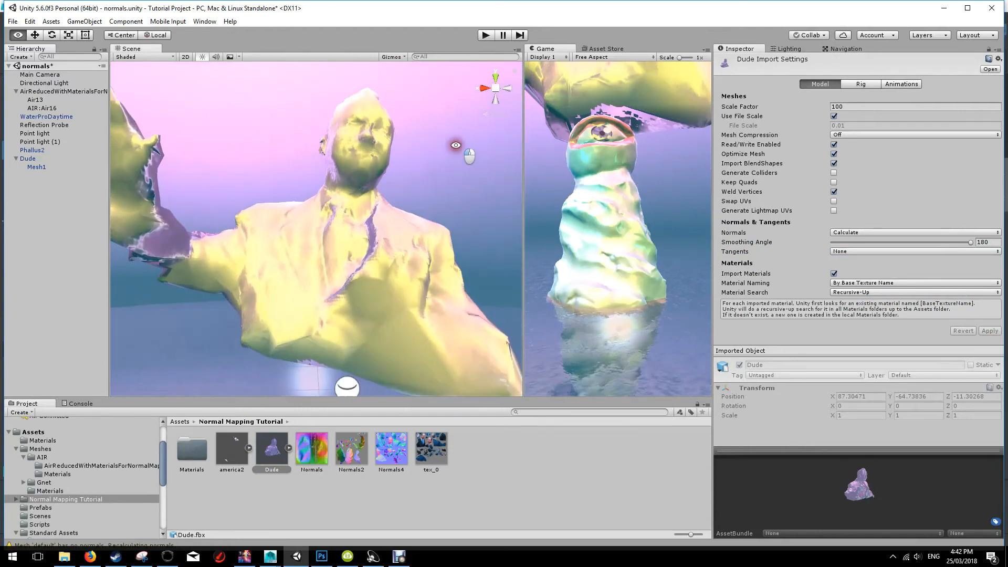
Assign the tex_0 texture as the albedo of Mesh1's lambert30 material
scroll(354, 238, down, 2)
scroll(353, 237, up, 2)
alt+drag(353, 238, 190, 262)
scroll(376, 285, up, 2)
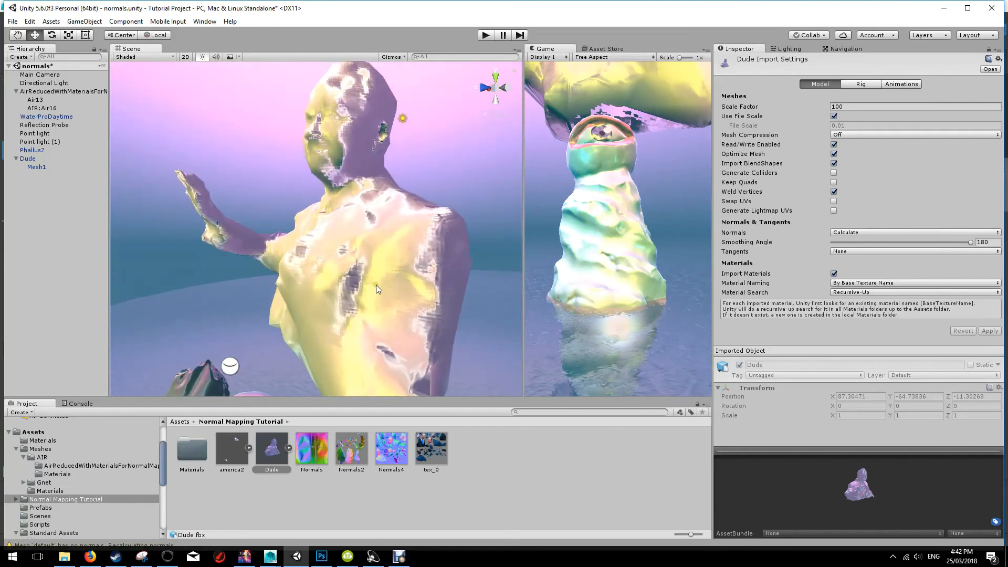
alt+drag(253, 196, 399, 225)
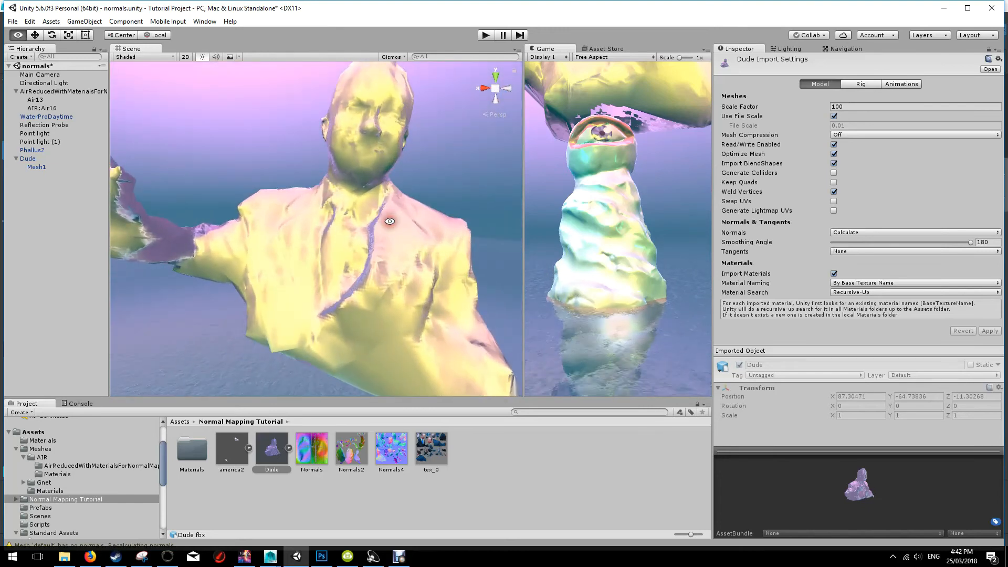
scroll(388, 221, down, 4)
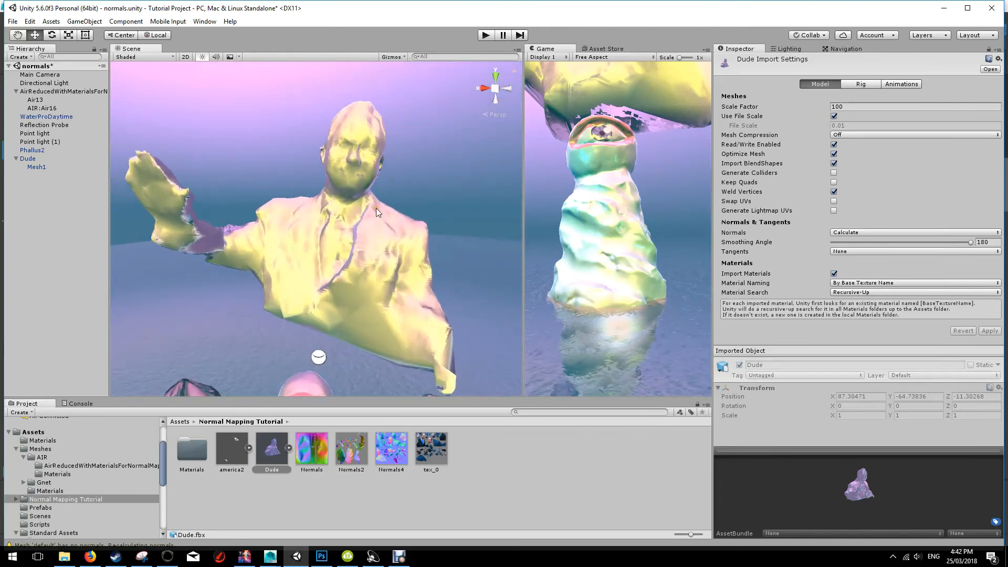
click(375, 208)
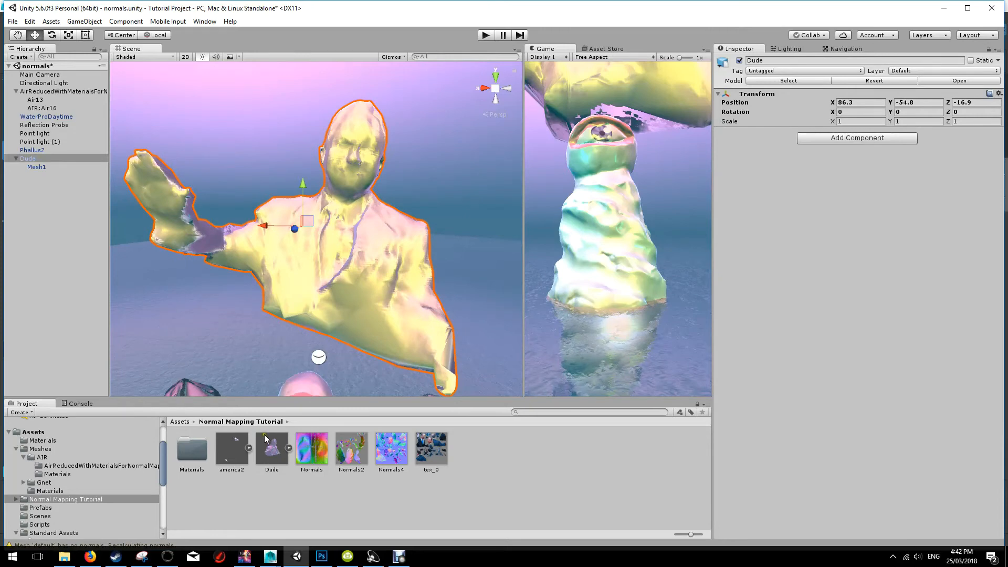
click(40, 167)
drag(431, 448, 725, 252)
Remove the normal map from Mesh1's lambert30 material by choosing None as its texture
alt+drag(420, 237, 486, 192)
click(427, 264)
mouse_move(426, 265)
alt+mouse_down()
mouse_move(399, 262)
mouse_move(362, 293)
mouse_move(542, 268)
mouse_move(355, 257)
mouse_move(433, 261)
alt+mouse_up()
click(434, 260)
click(733, 292)
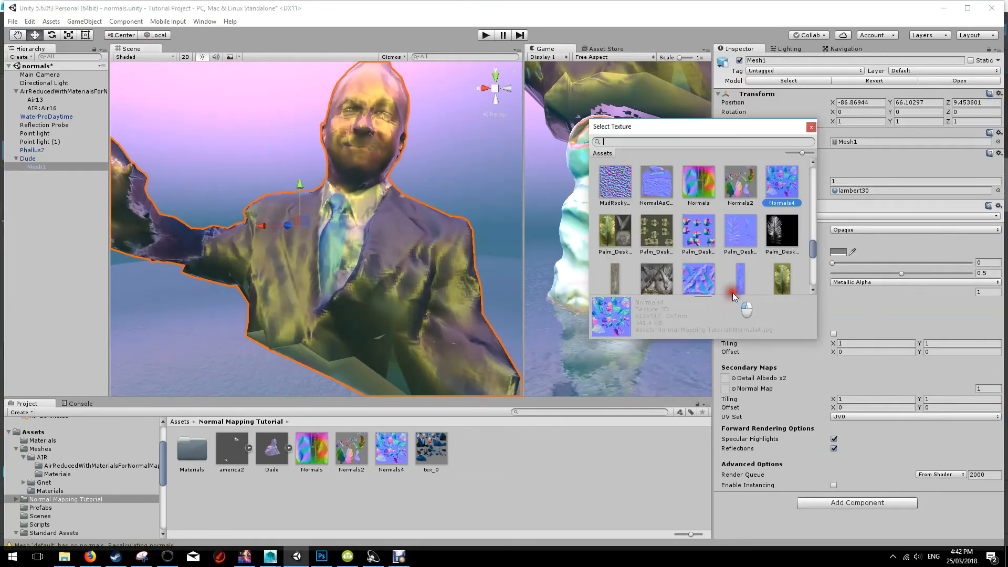
scroll(703, 242, down, 5)
scroll(691, 240, up, 5)
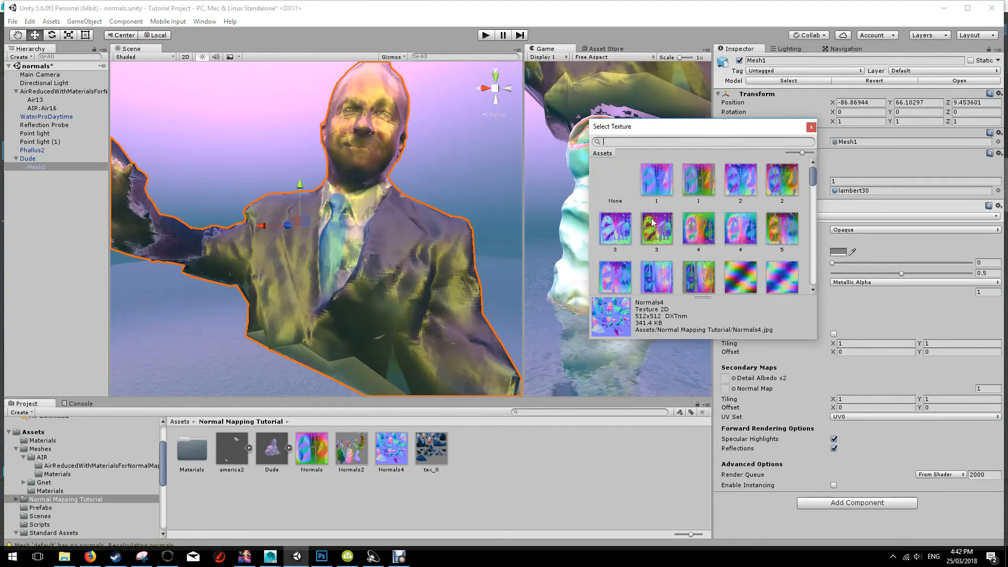
click(623, 184)
Set the lambert30 material's smoothness to 0 and reassign the Normals4 texture as its normal map
alt+drag(446, 168, 426, 194)
drag(898, 273, 787, 273)
alt+drag(252, 162, 370, 344)
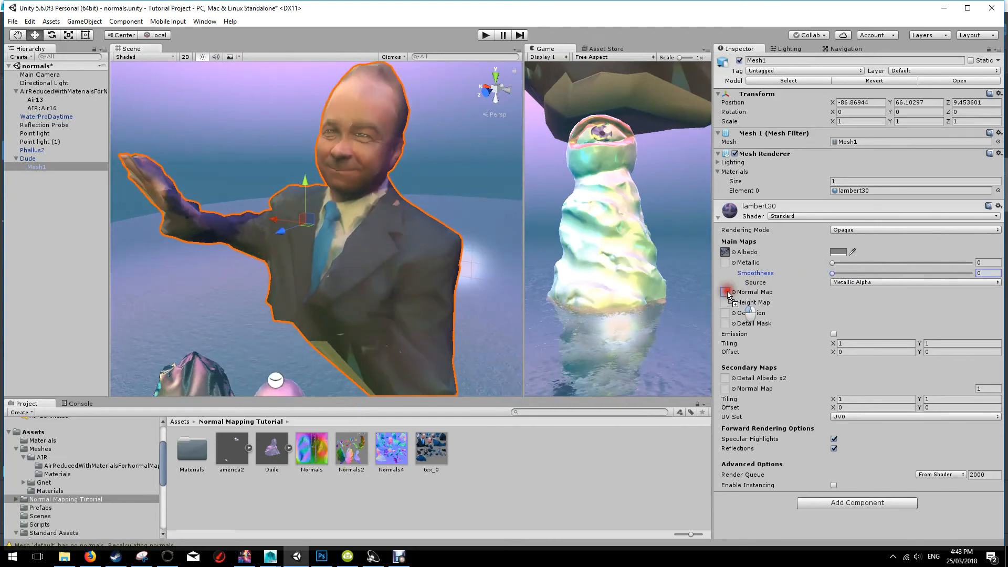
drag(728, 295, 725, 292)
alt+drag(428, 161, 633, 263)
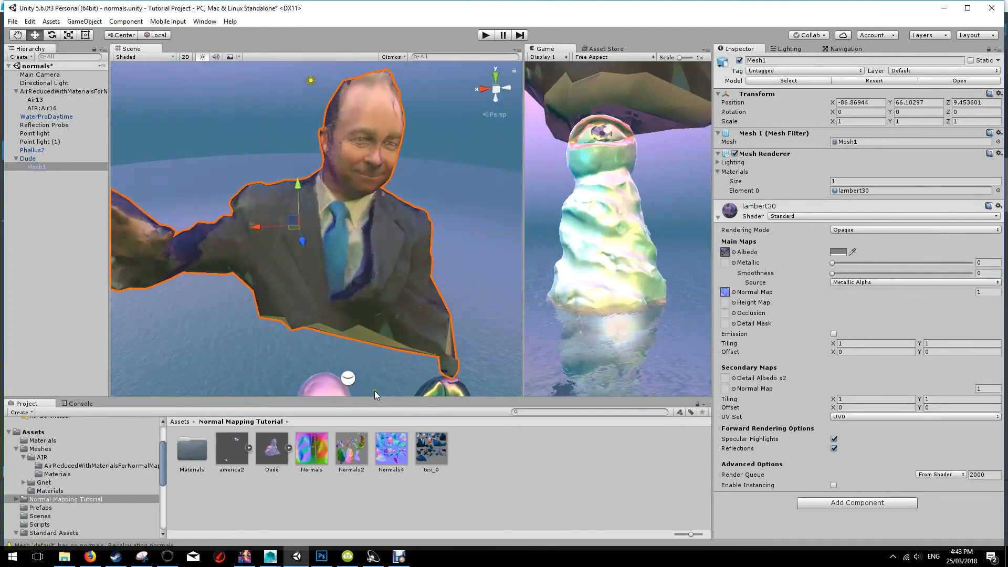
Check the Normals4 texture's import settings, set the Dude model's normals back to Import and apply
click(383, 461)
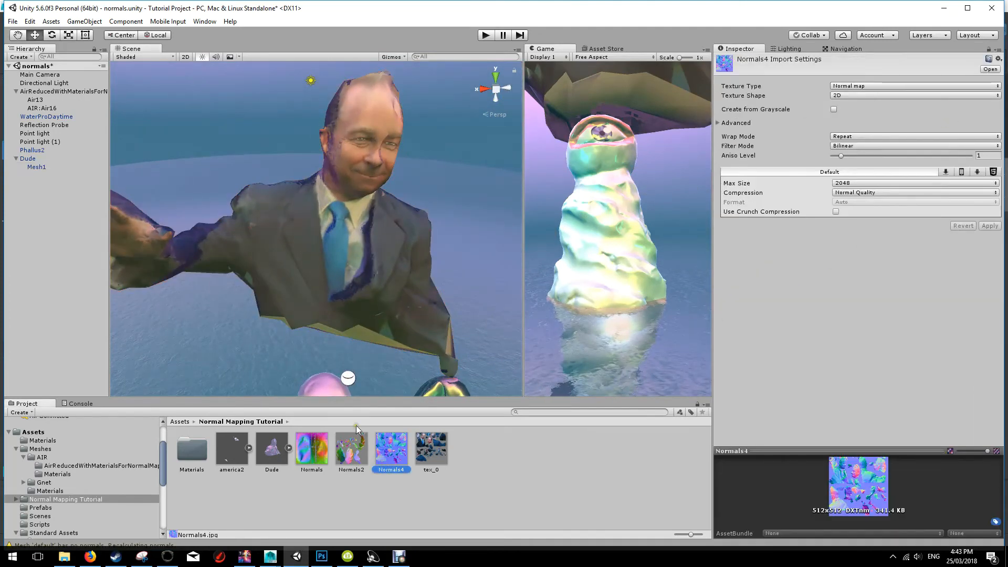
click(281, 454)
click(892, 233)
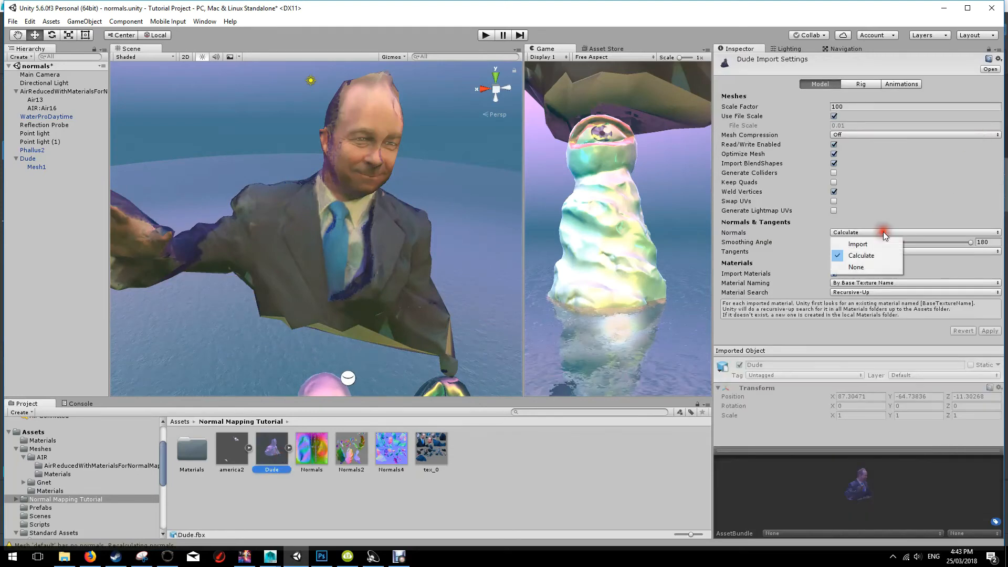
click(873, 243)
alt+drag(220, 210, 196, 158)
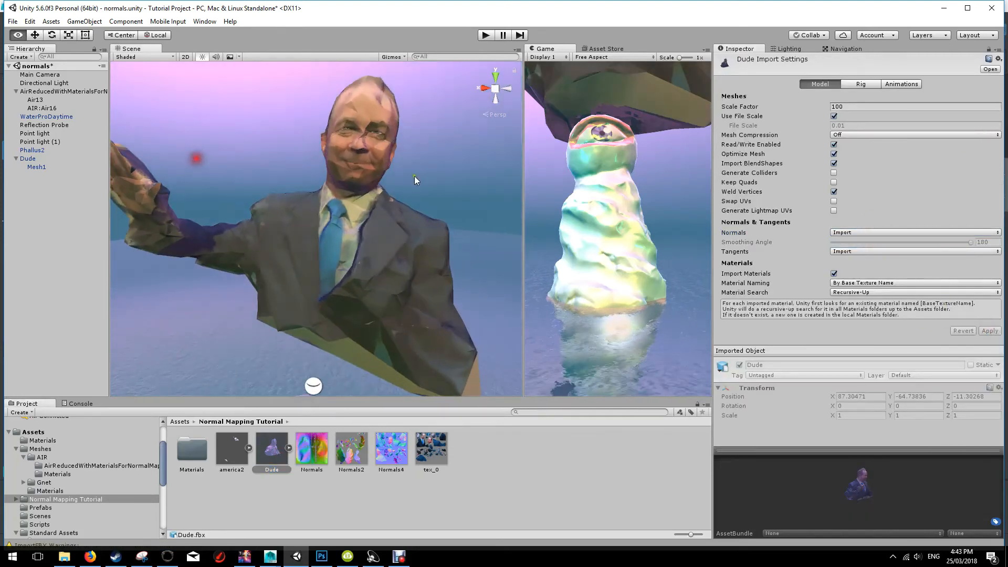
Set the Dude model's import normals to None and apply
click(860, 232)
click(856, 267)
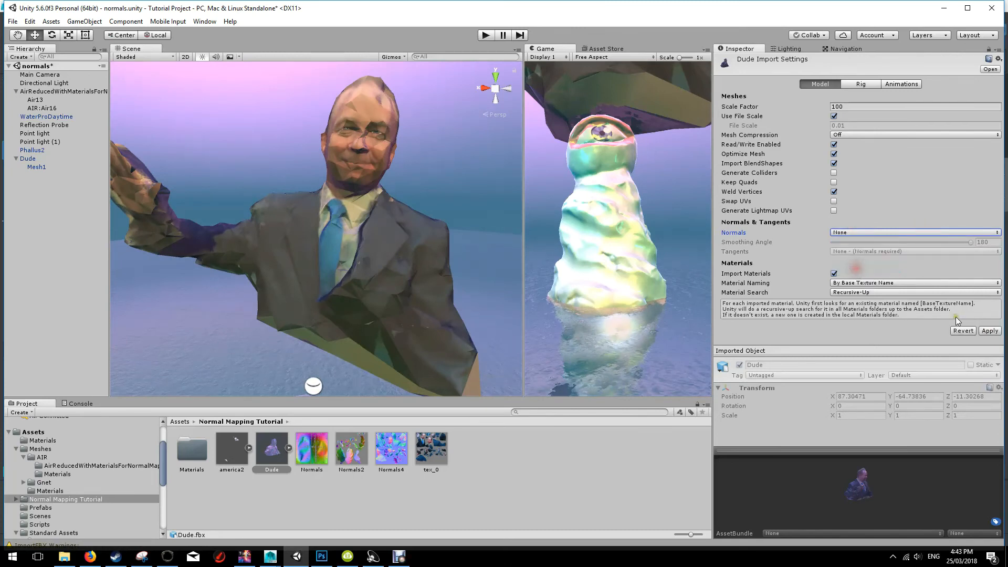
click(988, 330)
alt+drag(457, 242, 382, 240)
Move the Dude bust down and forward to about Y -66.07, Z -7.44, in front of the small models
scroll(383, 241, down, 5)
click(332, 208)
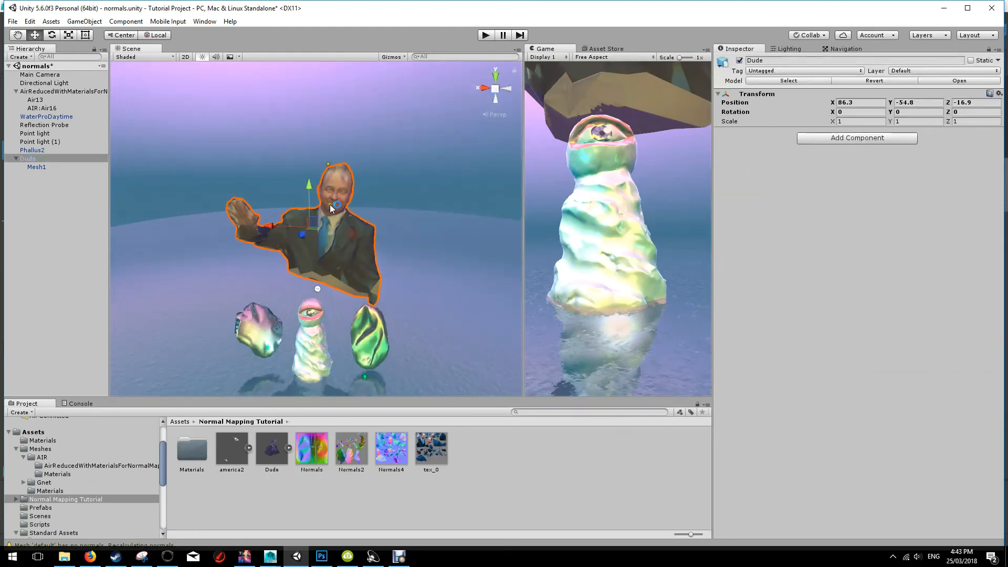
drag(309, 185, 500, 262)
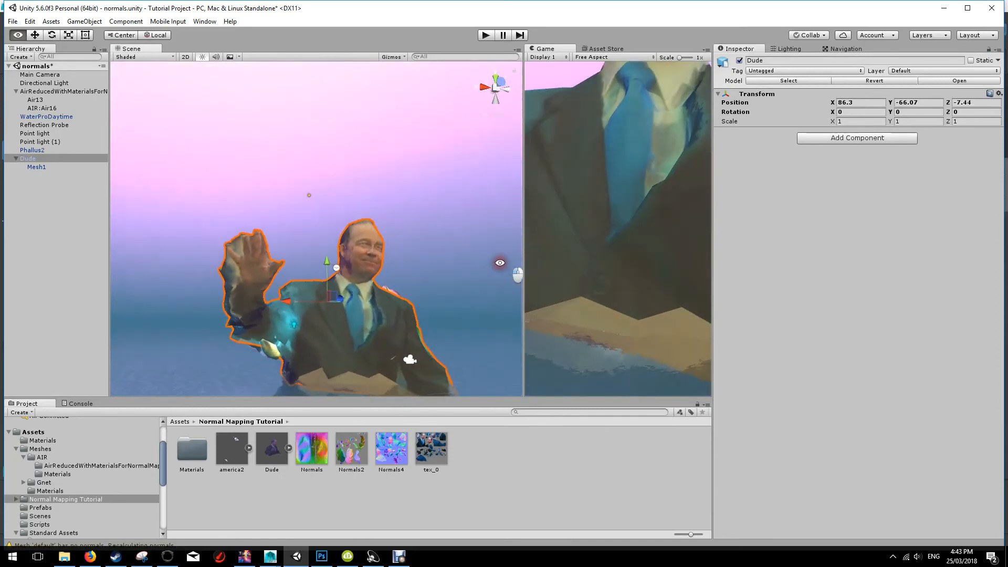
Move Point light (1) up beside the bust's head, to about X -3.79, Y 12.99, Z 9.04
click(287, 320)
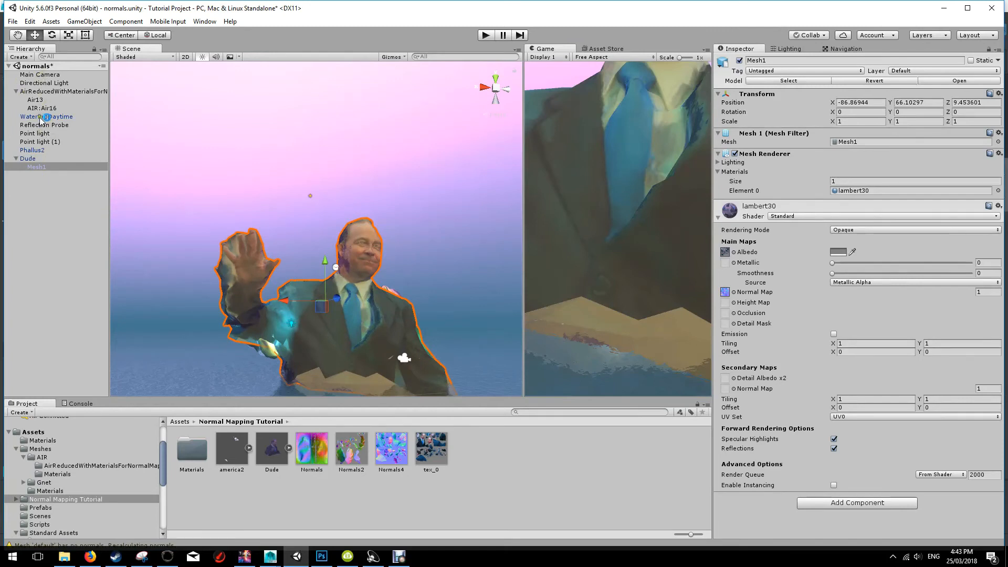
click(60, 134)
click(44, 142)
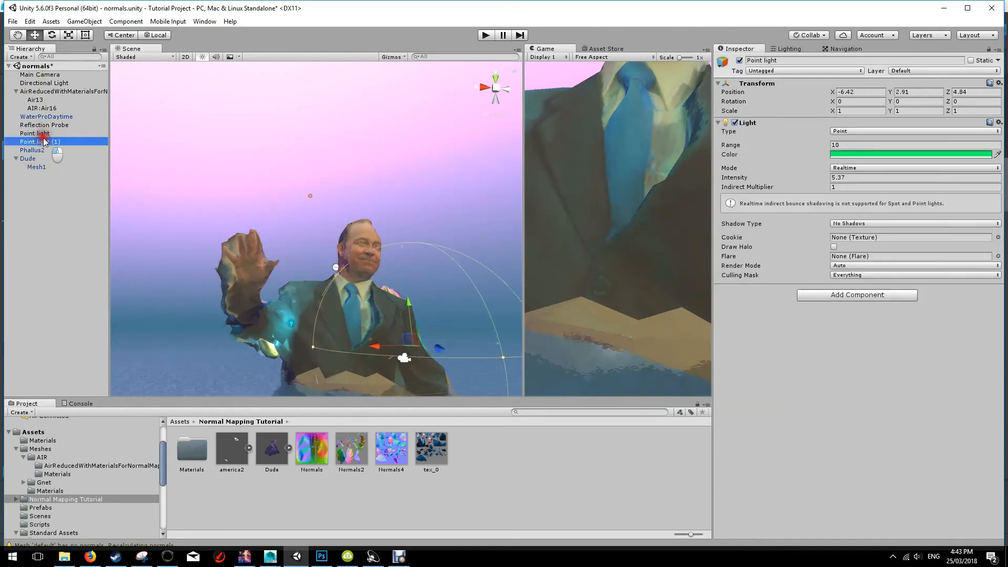
drag(292, 323, 387, 199)
drag(379, 241, 382, 199)
scroll(415, 222, down, 2)
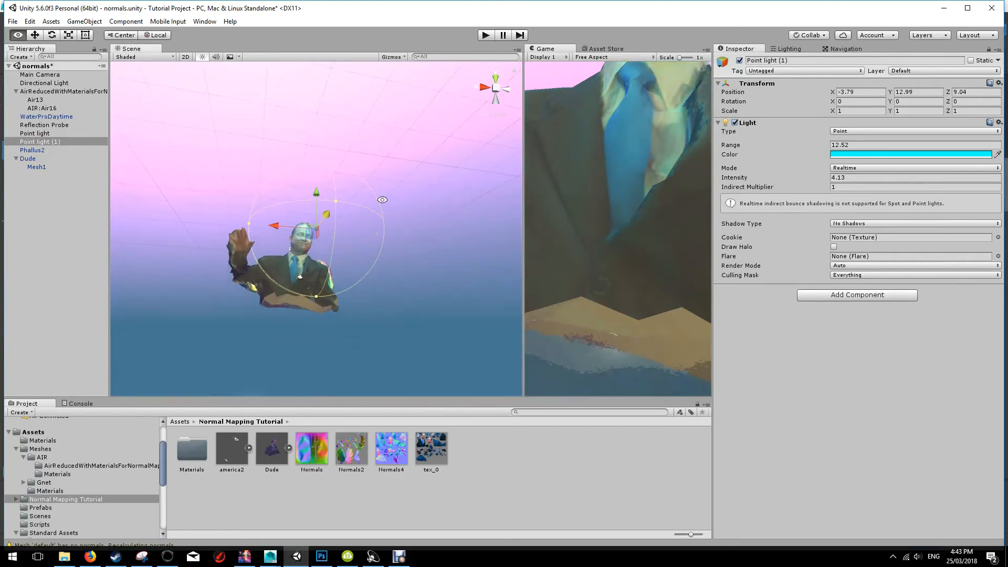
Widen the Game view to examine the lit Dude bust, select the bust, and narrow the Game view again
drag(523, 158, 375, 173)
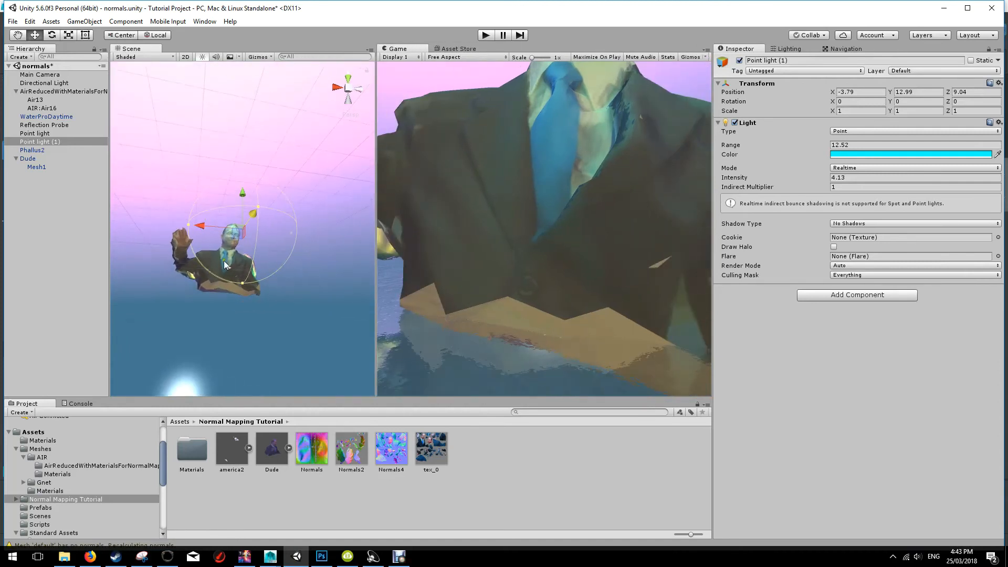
click(263, 251)
scroll(270, 241, down, 8)
alt+drag(271, 241, 311, 245)
scroll(301, 238, down, 5)
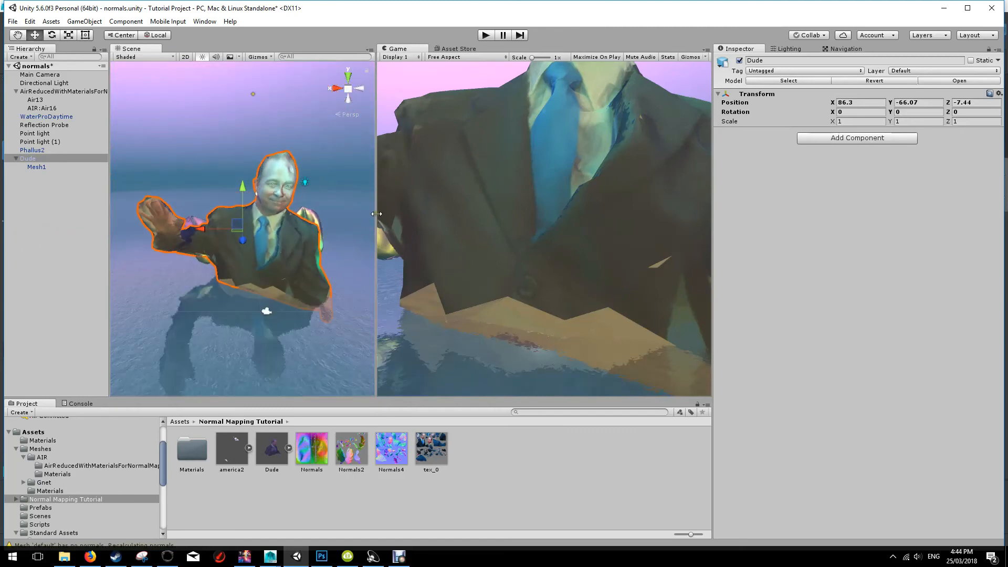
drag(376, 213, 576, 214)
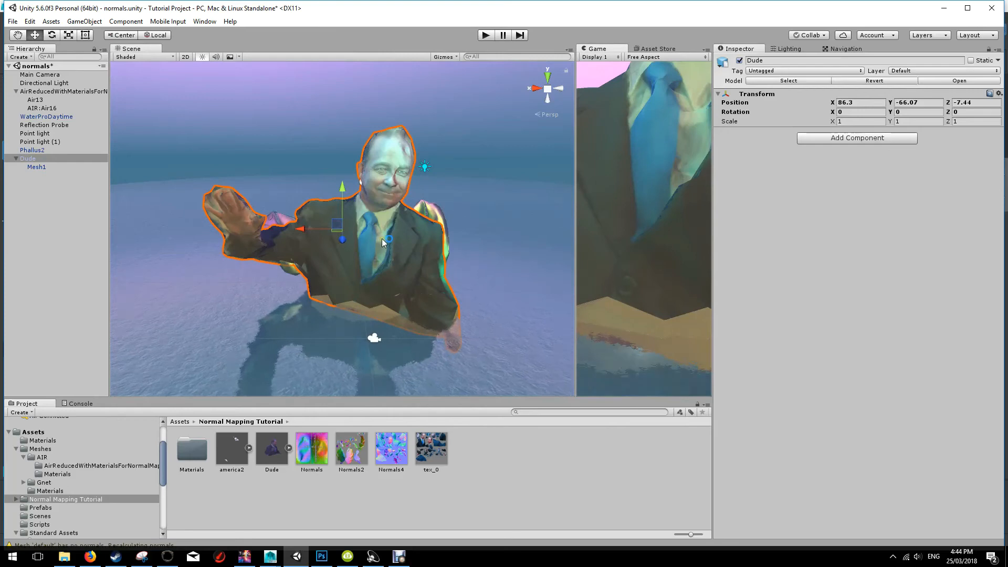
Delete the Dude bust from the scene, and select and frame the Phallus2 model
alt+drag(382, 238, 397, 267)
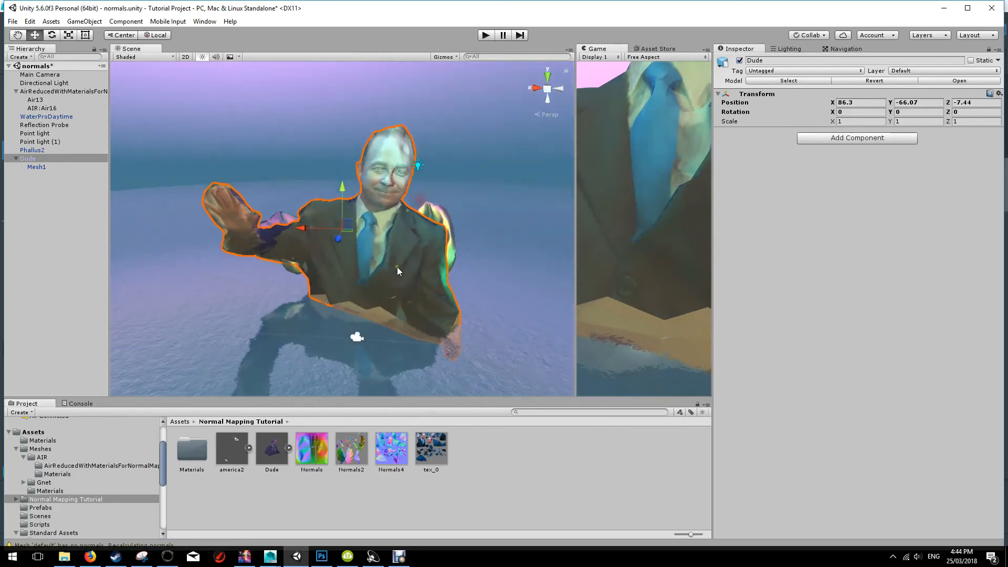
key(Delete)
click(348, 264)
scroll(444, 256, up, 8)
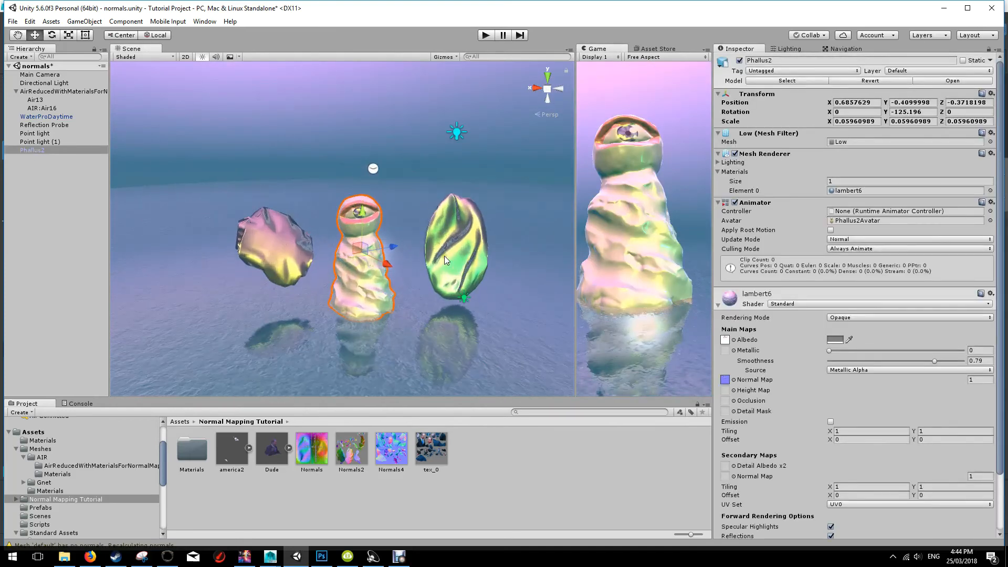
middle_drag(462, 276, 398, 180)
alt+drag(341, 225, 360, 237)
key(f)
scroll(344, 228, up, 5)
mouse_move(436, 277)
alt+mouse_down()
mouse_move(414, 270)
mouse_move(436, 273)
alt+mouse_up()
scroll(454, 343, up, 2)
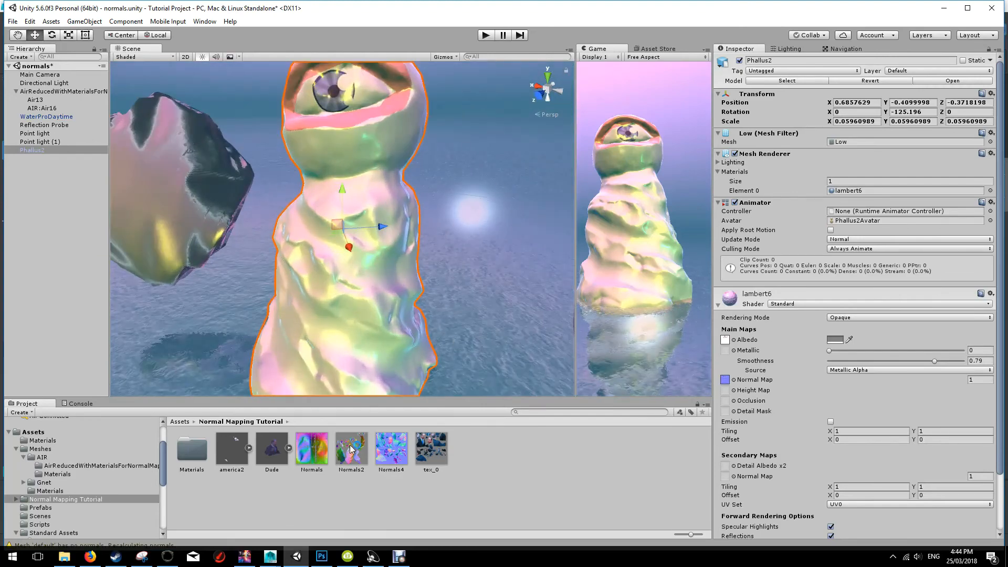
Assign the Normals texture as the normal map of Phallus2's lambert6 material and fix its import type to normal map
drag(311, 451, 736, 383)
alt+drag(472, 199, 417, 218)
click(974, 402)
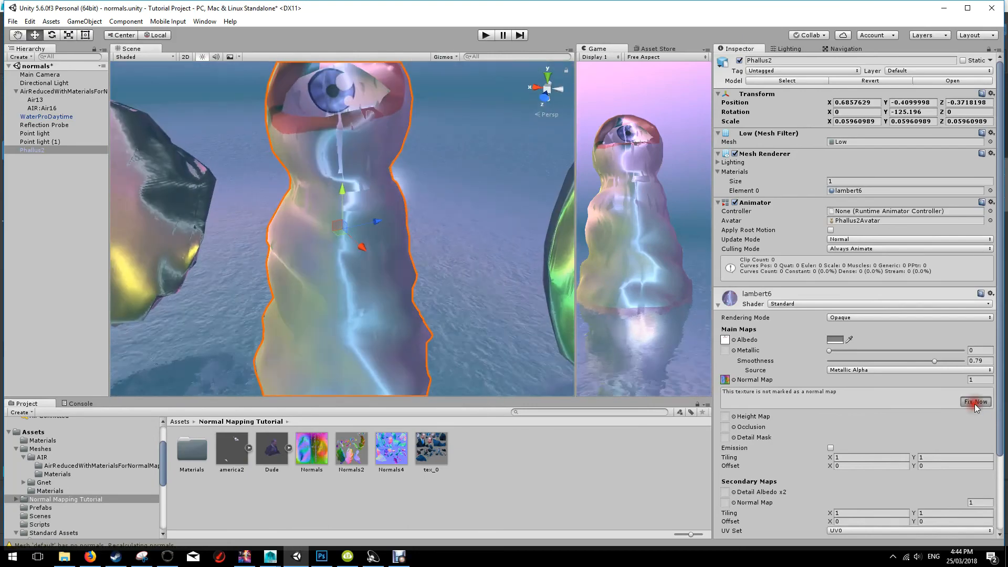
scroll(440, 208, down, 3)
scroll(440, 208, up, 3)
alt+drag(440, 207, 399, 428)
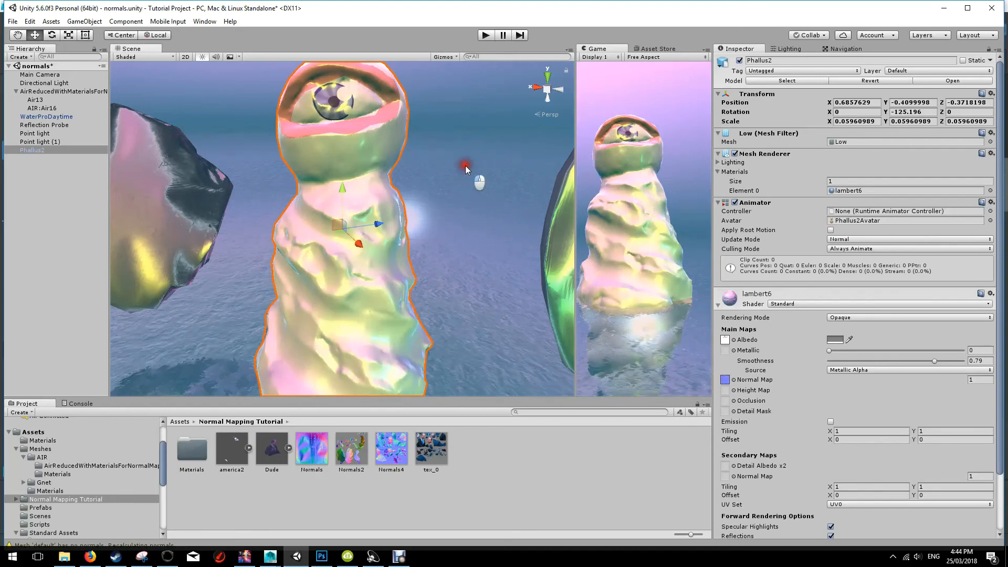
click(462, 184)
scroll(446, 185, down, 4)
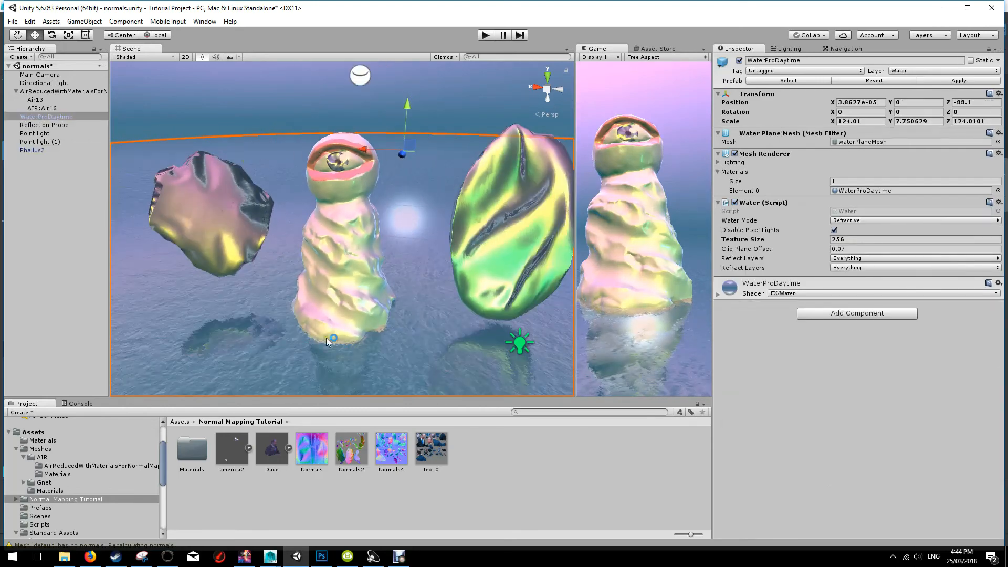
alt+drag(298, 345, 459, 211)
mouse_move(456, 303)
alt+mouse_down()
mouse_move(297, 308)
mouse_move(389, 269)
mouse_move(451, 265)
mouse_move(452, 309)
alt+mouse_up()
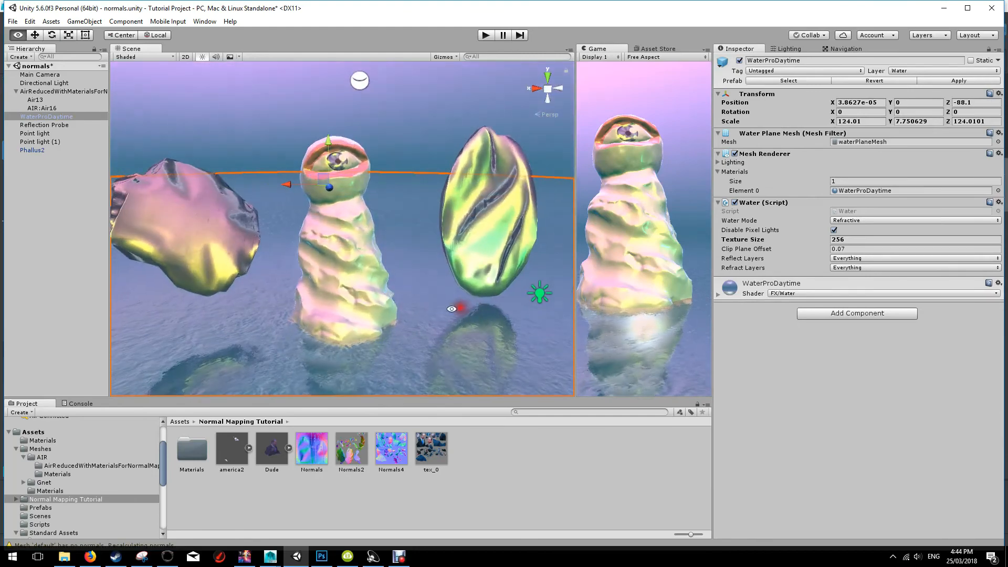
Switch to Firefox and search Google for "normal map generator"
click(90, 558)
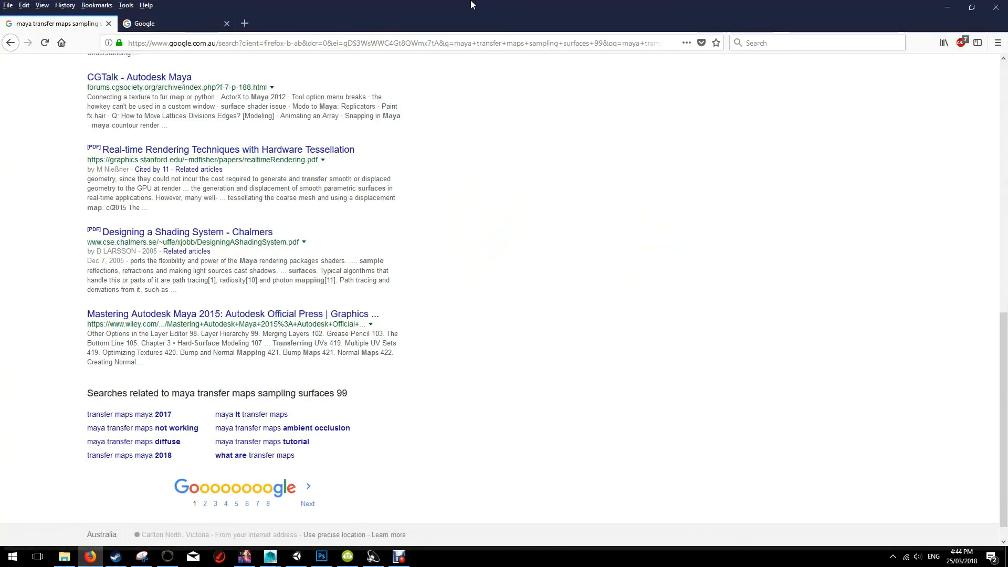
click(184, 24)
click(364, 239)
text(norm)
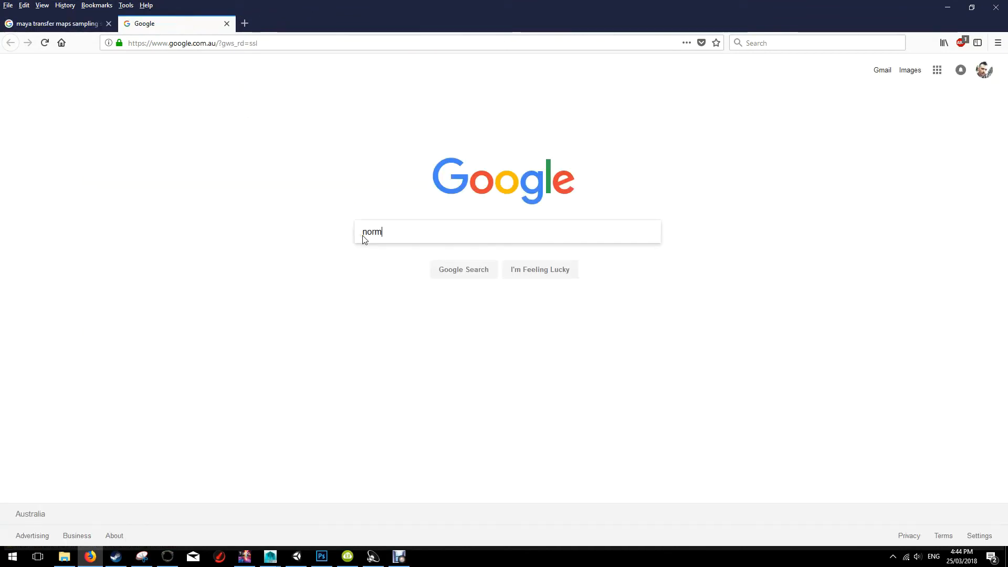
text(al map)
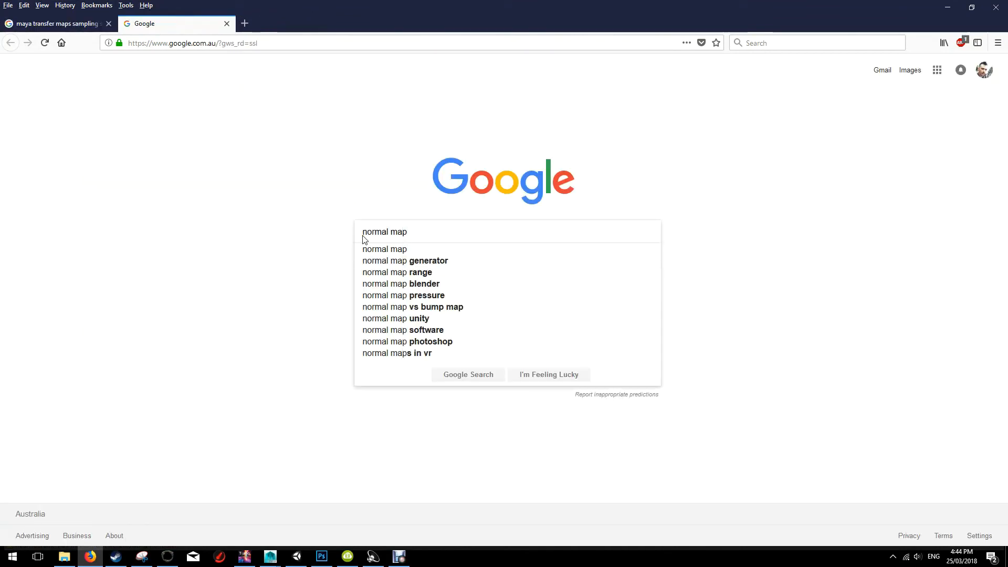
key(Down)
key(Down)
key(Return)
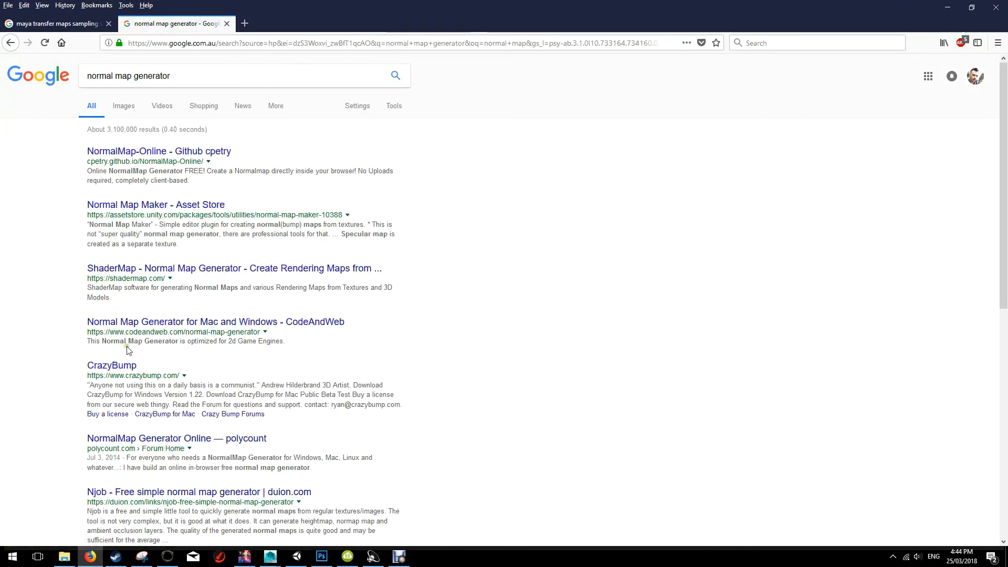
Browse the image results for the search and visit the source page of the Pavement Generator 1.0 normal map
click(129, 109)
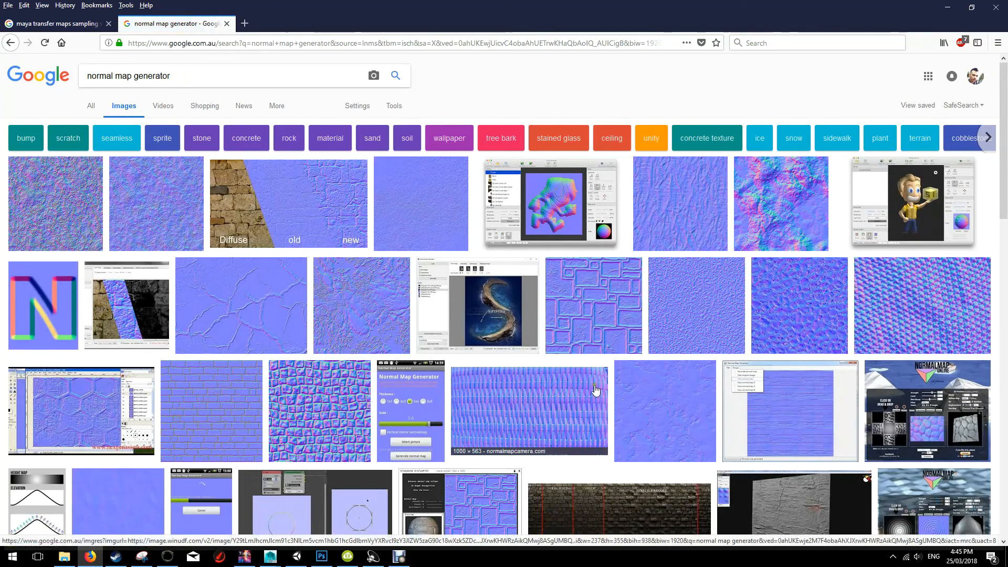
scroll(551, 273, down, 2)
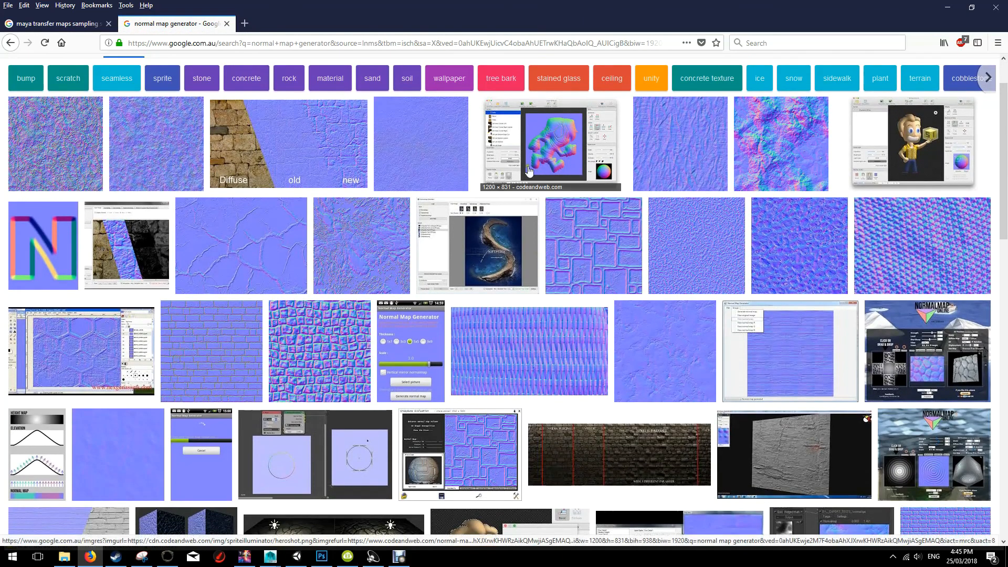
click(92, 170)
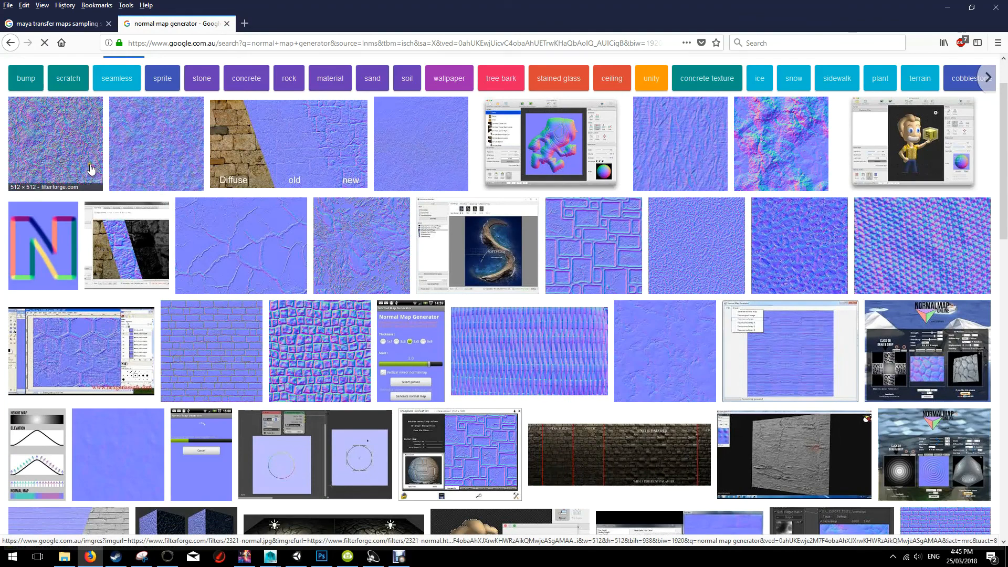
click(330, 329)
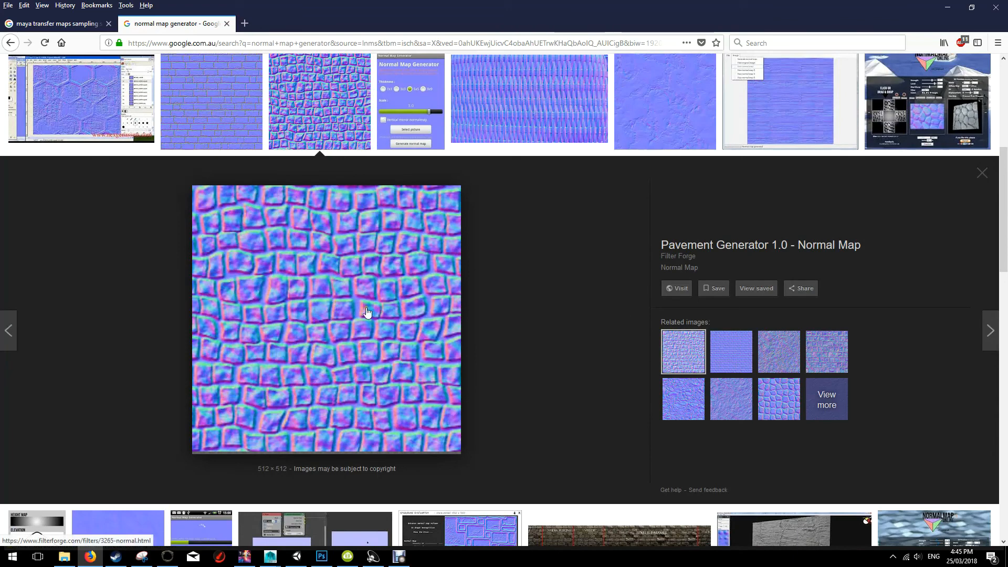
click(680, 288)
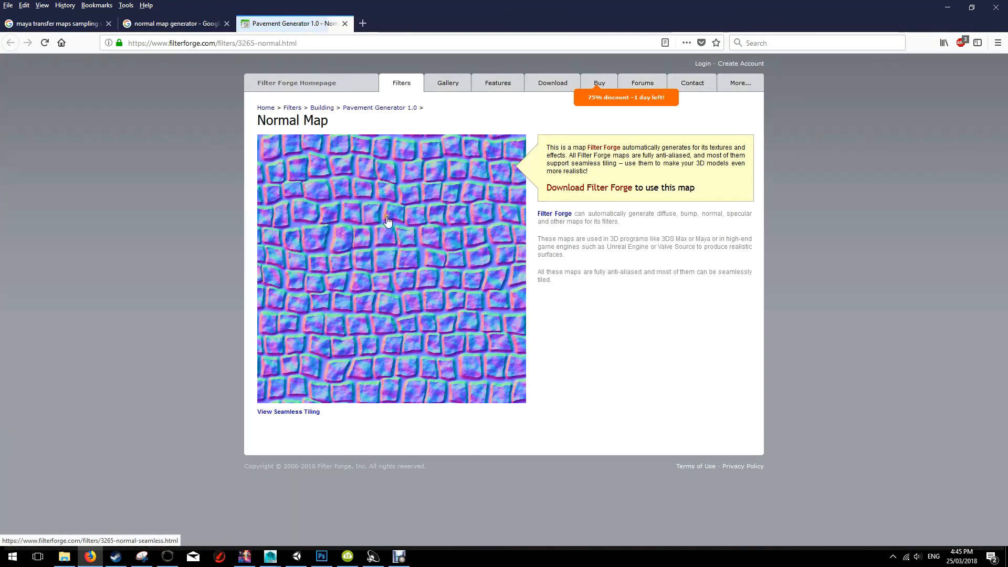
Save the pavement normal map image as 3265-normal in the Tutorial Project's Assets > Normal Mapping Tutorial folder
right_click(388, 217)
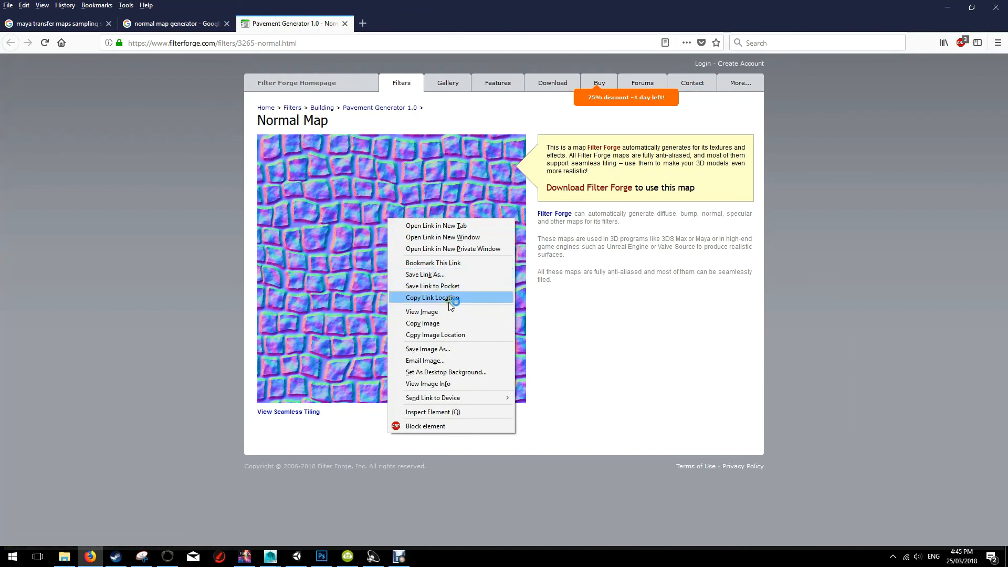
click(436, 349)
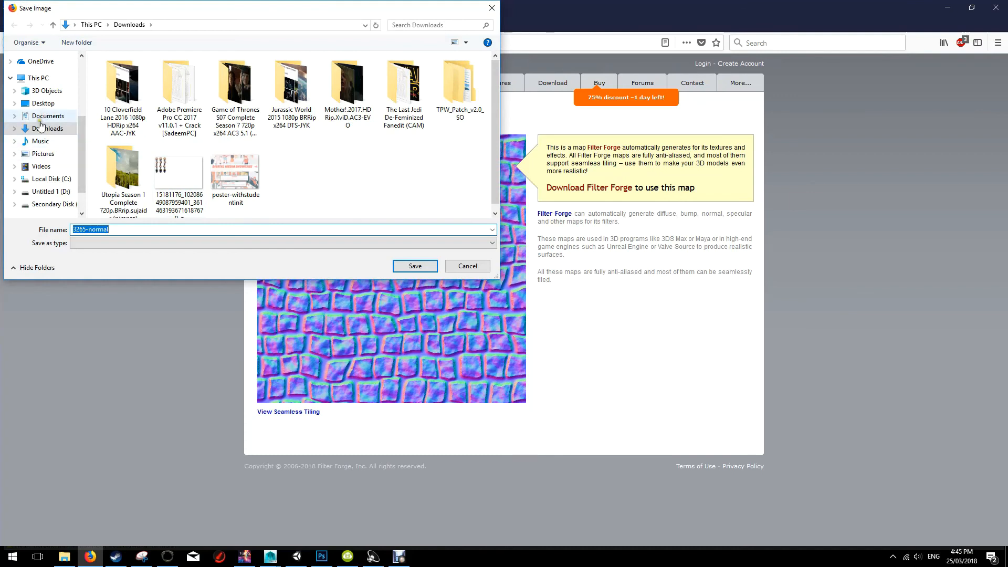
click(43, 104)
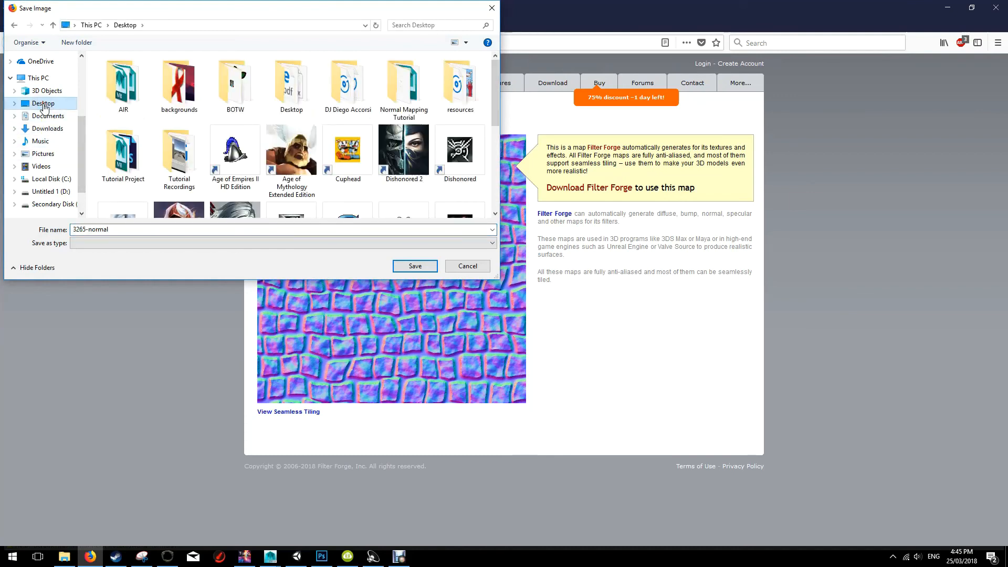
double_click(415, 83)
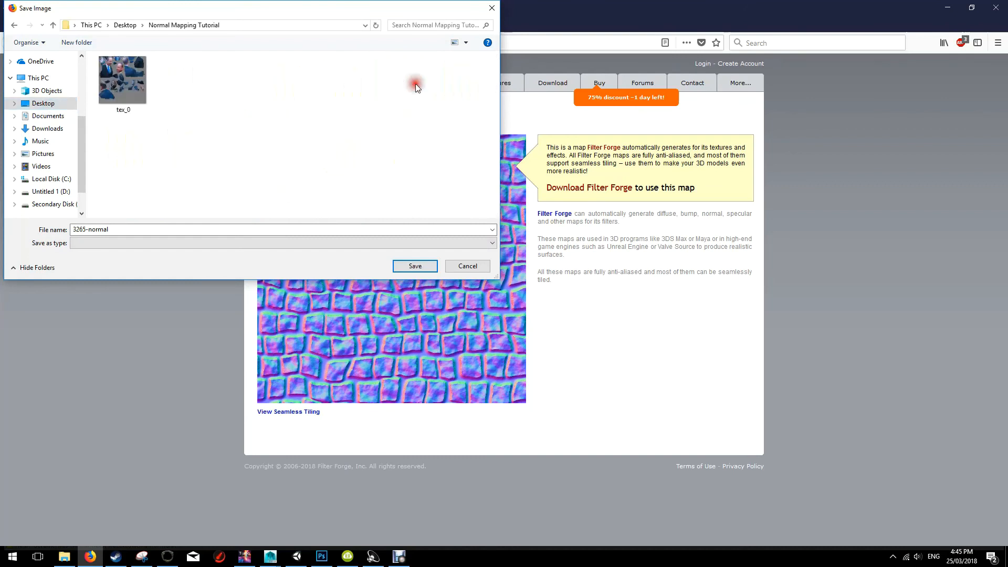
click(57, 103)
double_click(140, 146)
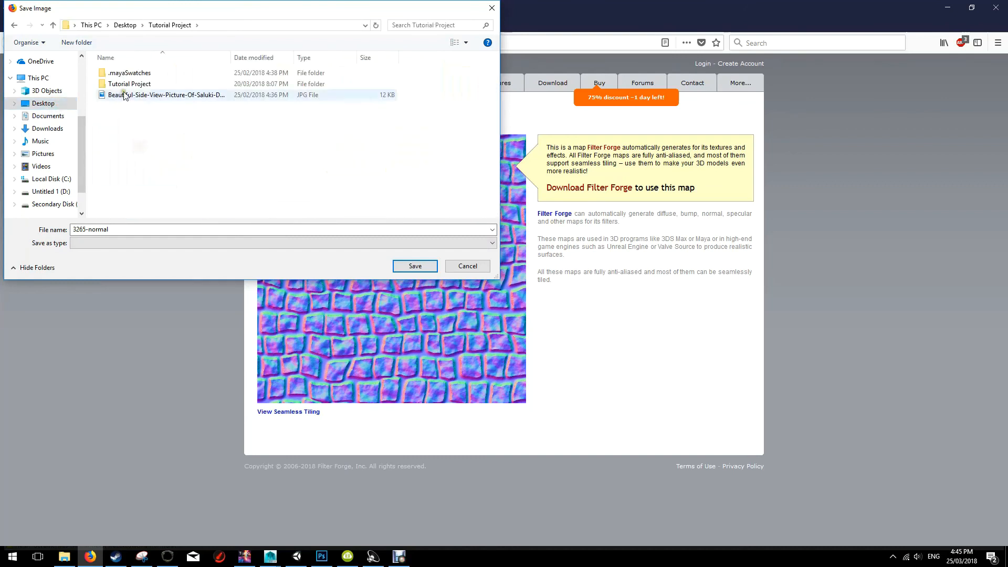
click(130, 84)
double_click(130, 84)
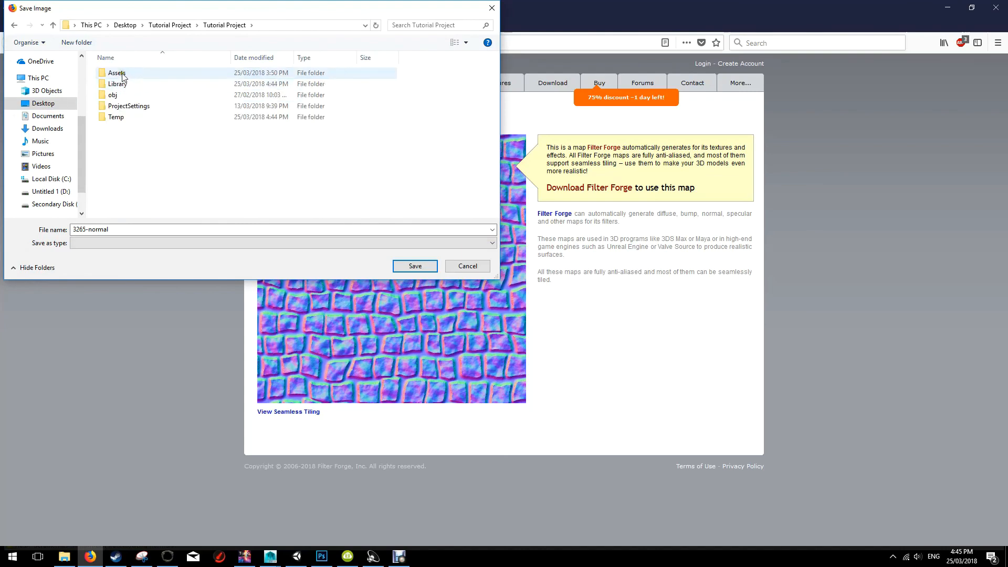
double_click(124, 73)
double_click(150, 96)
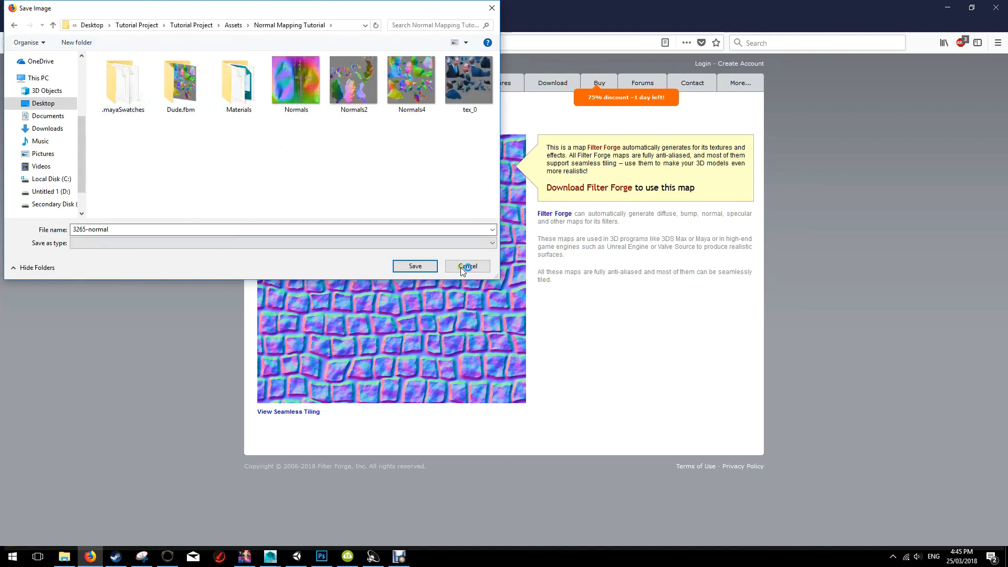
click(414, 266)
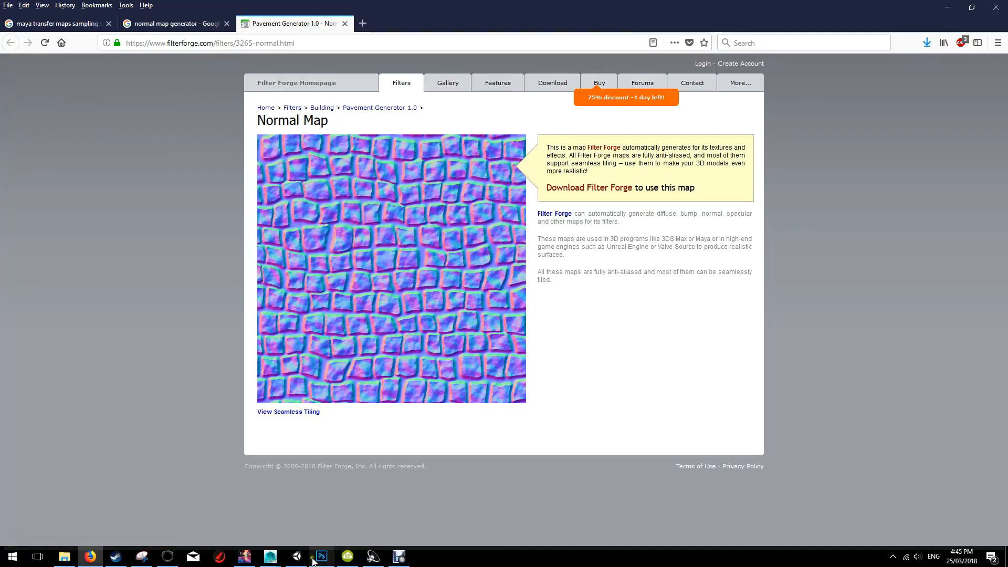
Switch to Unity and try 3265-normal as the normal map of Phallus2's lambert6 material, fixing its import type to normal map
click(297, 556)
click(272, 449)
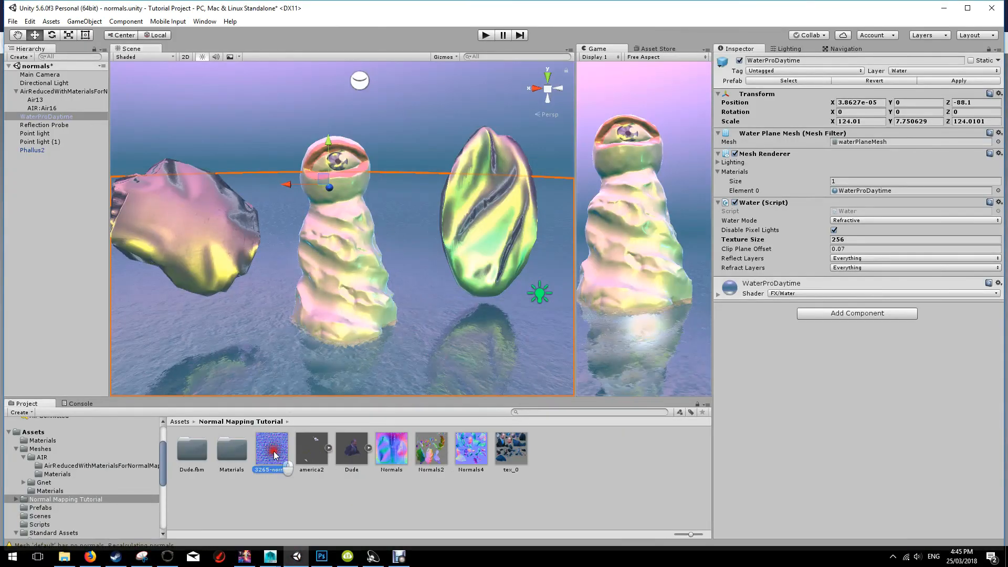
click(332, 256)
click(272, 450)
drag(272, 450, 726, 380)
scroll(420, 215, up, 5)
mouse_move(435, 308)
alt+mouse_down()
mouse_move(389, 310)
mouse_move(374, 295)
mouse_move(432, 294)
alt+mouse_up()
click(968, 402)
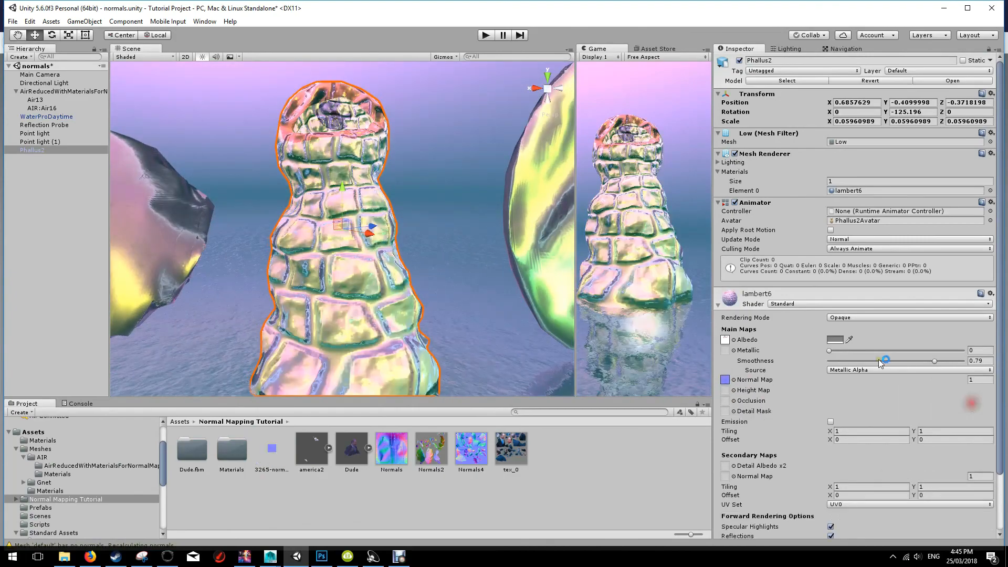
Examine Phallus2 and the two rocks beside it from several angles and distances, and clear the selection
alt+drag(445, 215, 440, 267)
scroll(440, 267, down, 6)
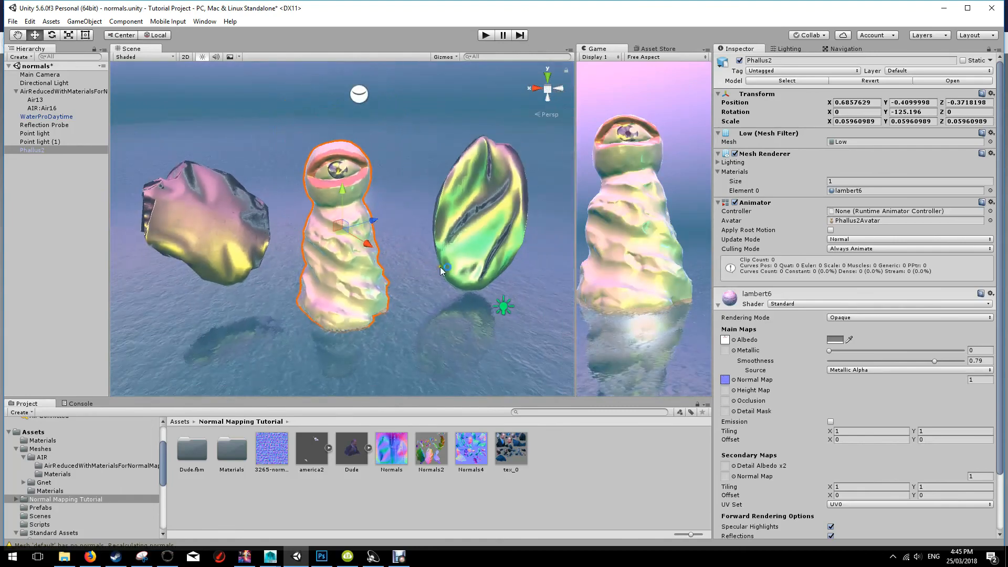
scroll(440, 266, up, 3)
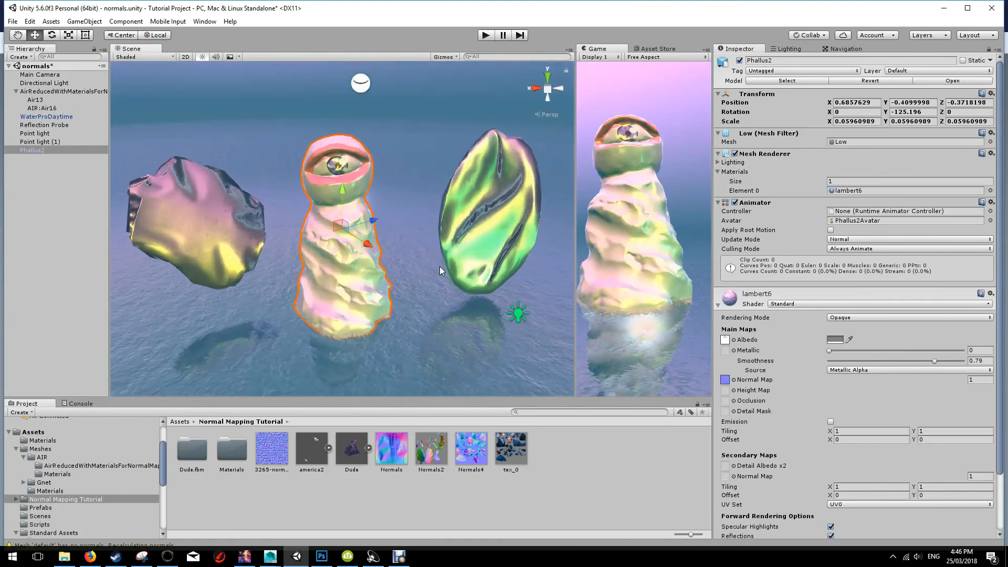
alt+drag(439, 266, 410, 200)
click(415, 191)
alt+drag(435, 247, 483, 293)
scroll(428, 246, down, 6)
scroll(427, 246, up, 6)
scroll(427, 245, down, 6)
scroll(427, 246, down, 3)
alt+drag(443, 252, 487, 226)
scroll(367, 230, up, 8)
scroll(367, 230, up, 10)
scroll(308, 225, down, 5)
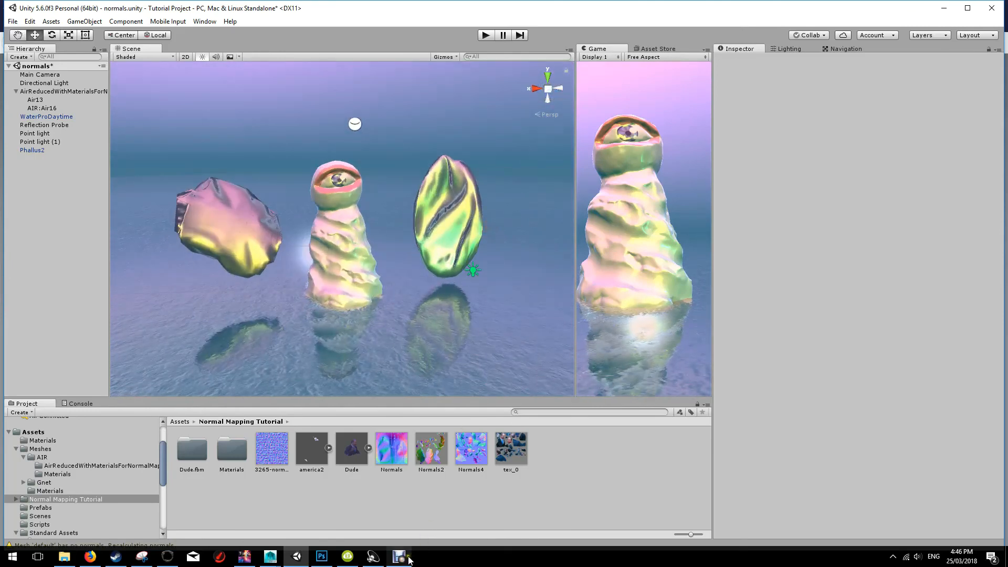